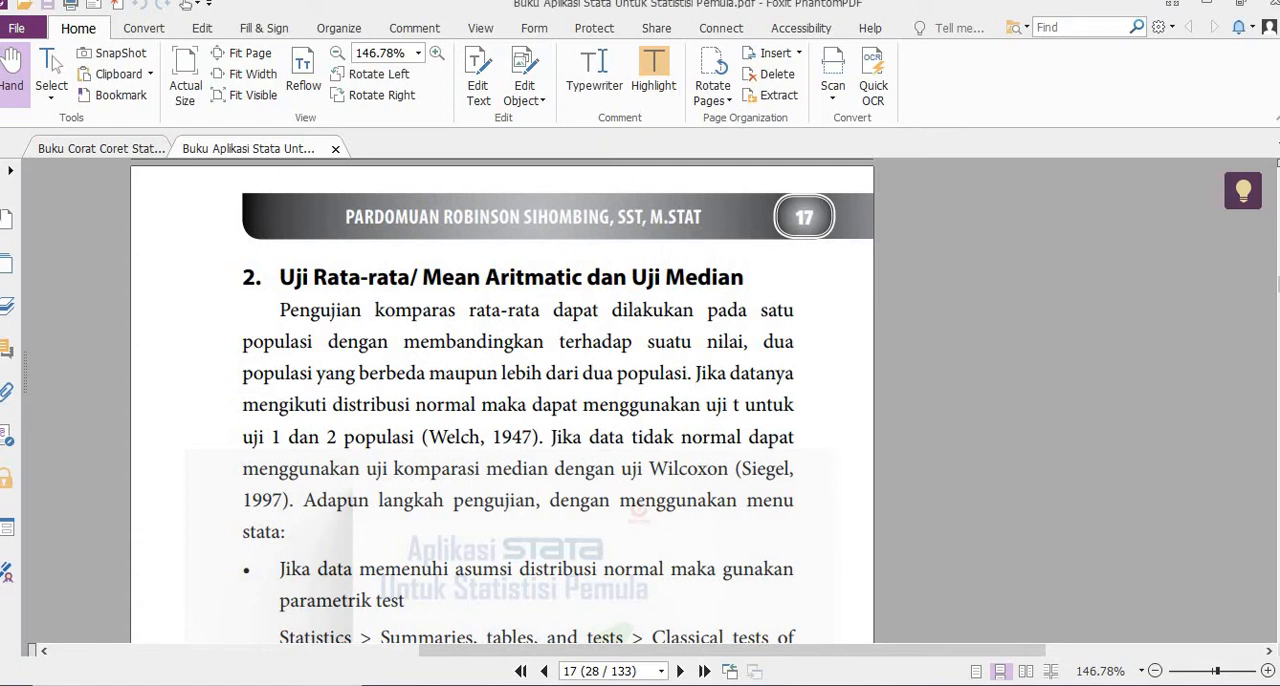
- Read the Stata book's section on mean and median tests through the one-population mean test example for gini2021
scroll(503, 400, "down", 2)
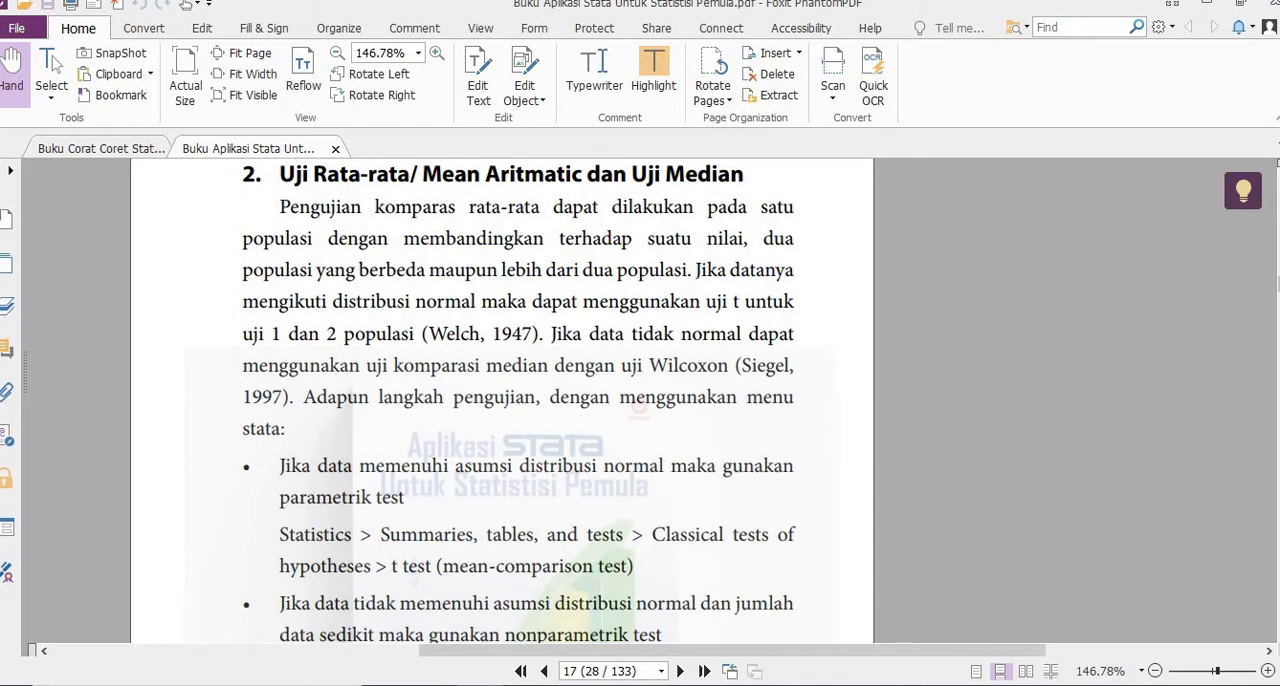
scroll(1053, 581, "down", 1)
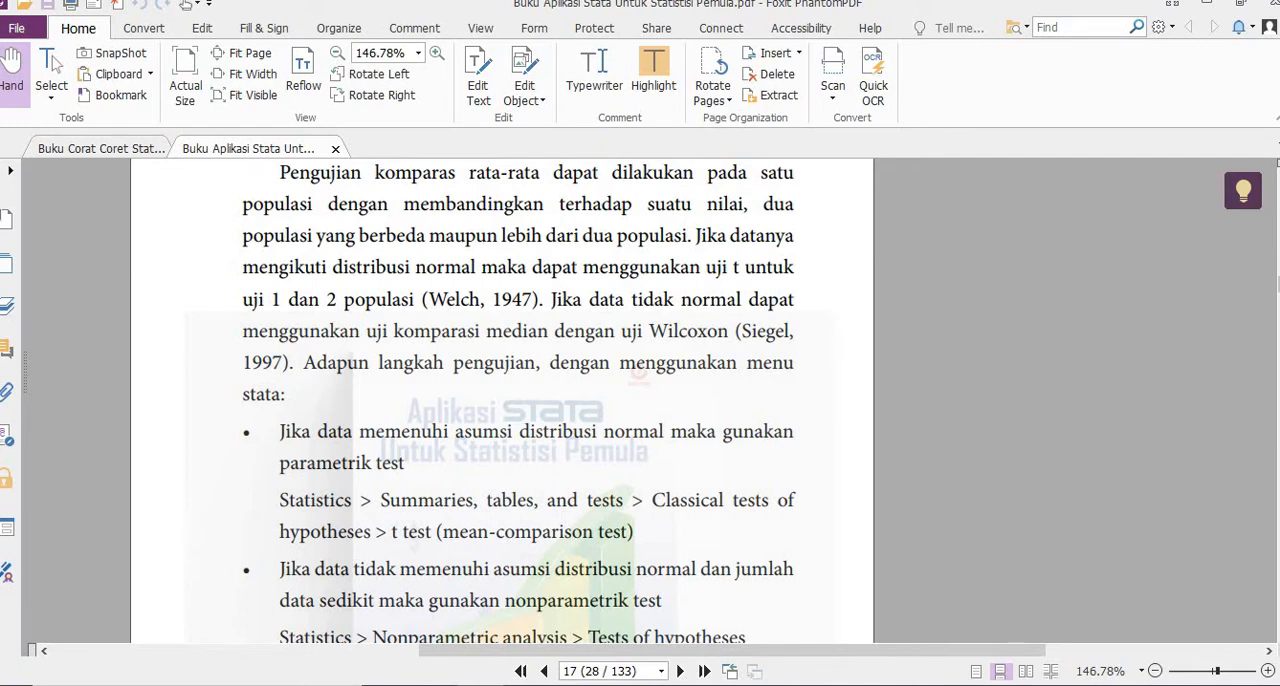
scroll(518, 400, "down", 1)
scroll(518, 400, "down", 6)
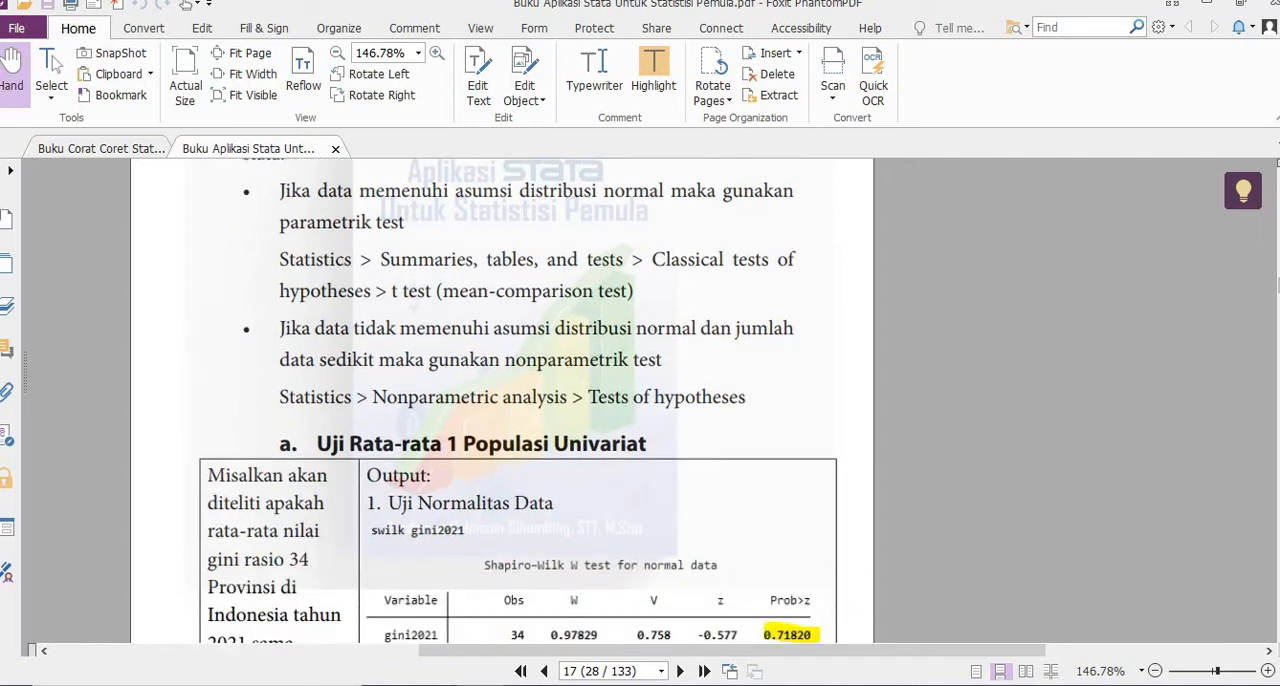
scroll(518, 400, "down", 1)
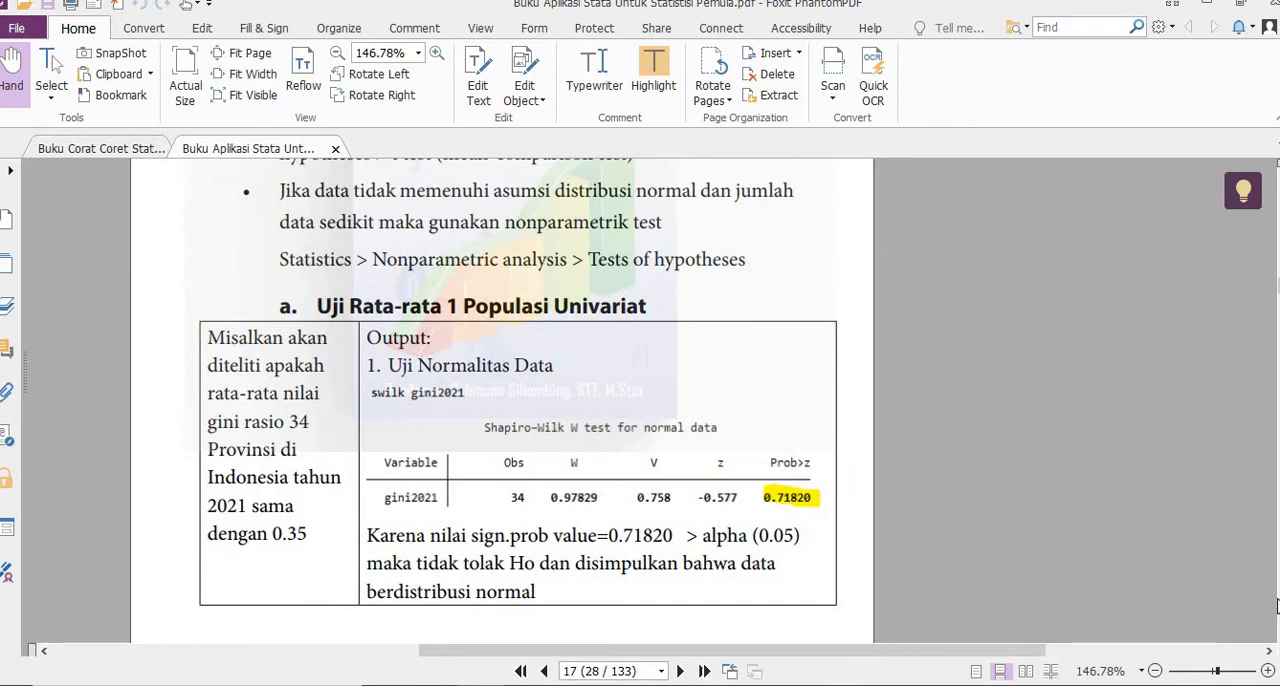
scroll(500, 400, "down", 5)
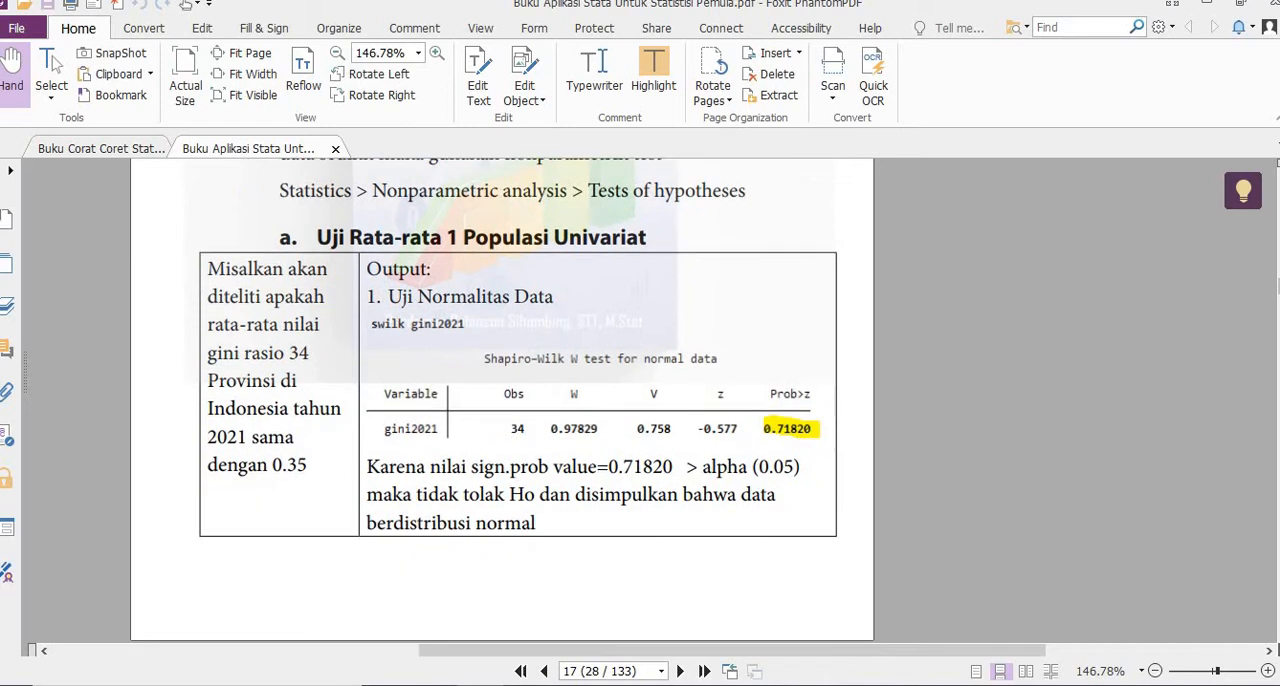
scroll(561, 442, "down", 3)
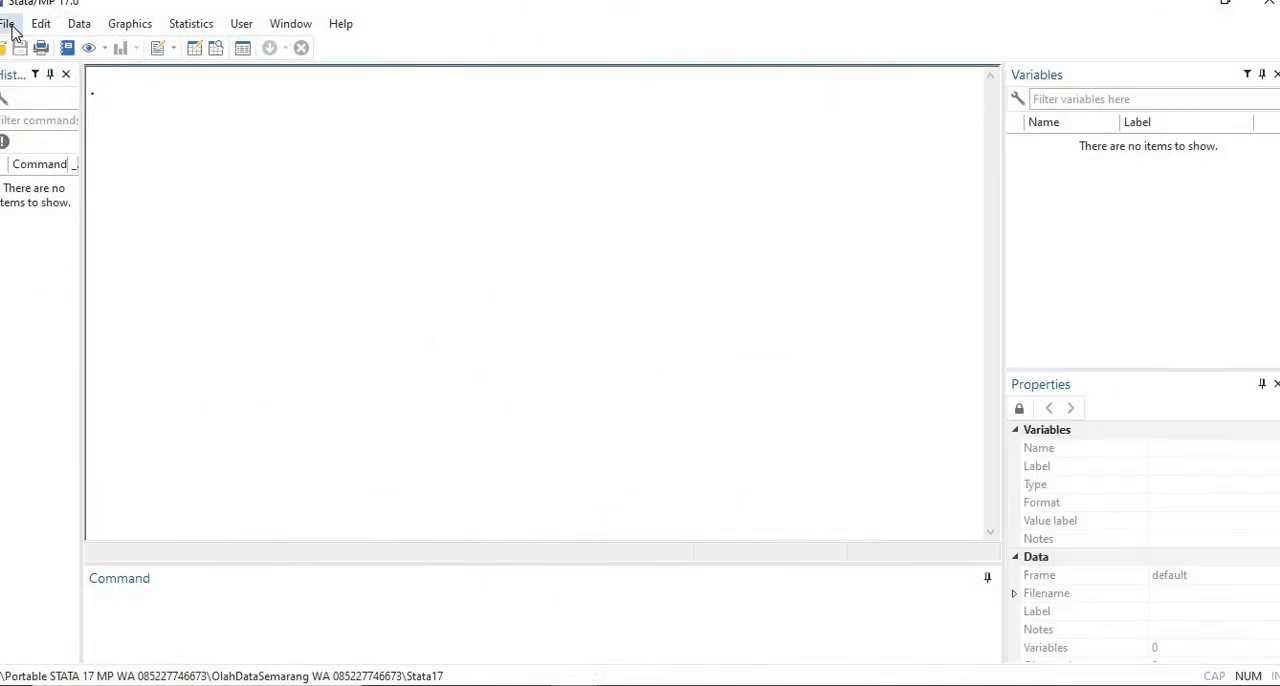
- Switch to Stata and open the dataset "data uji komparasi dan regresi" from the Desktop stata folder
left_click(10, 25)
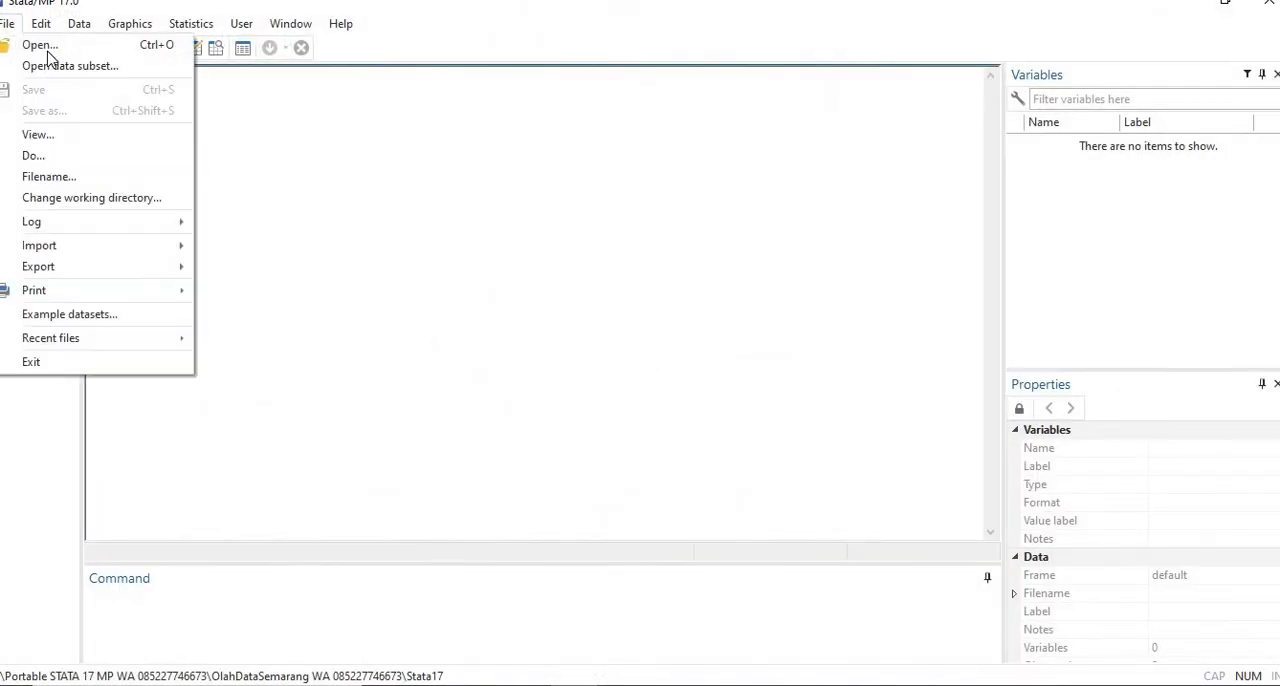
left_click(32, 47)
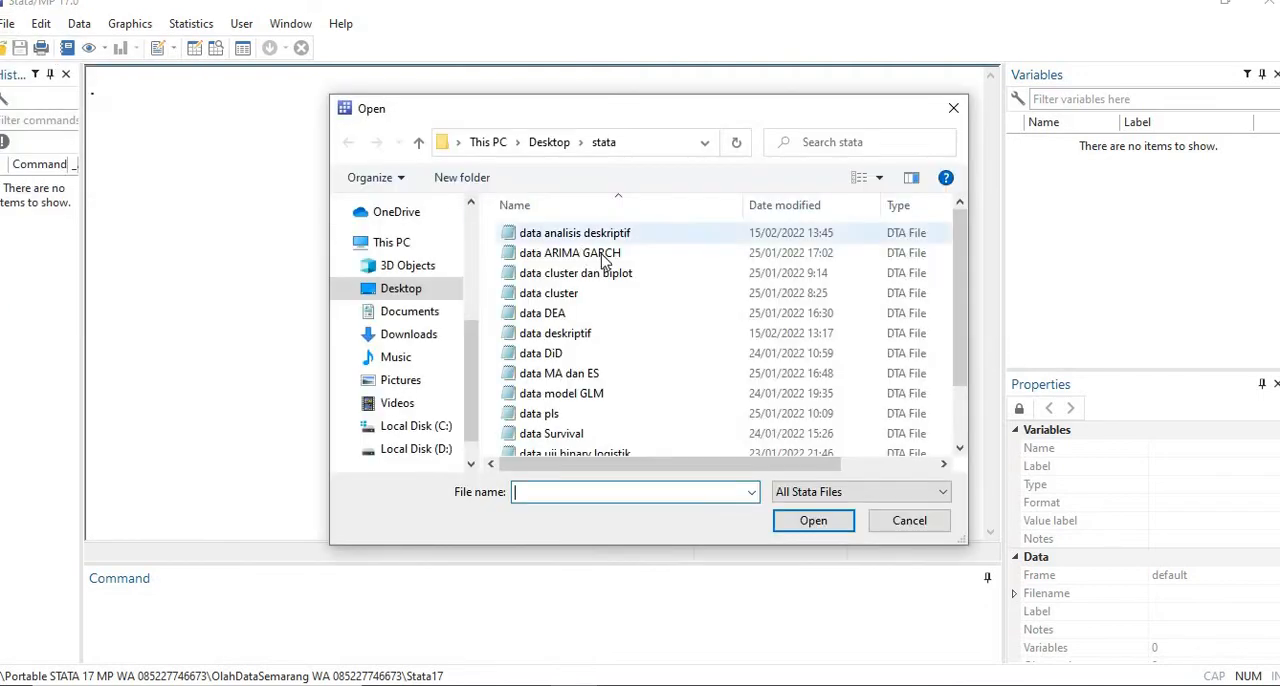
scroll(970, 383, "down", 1)
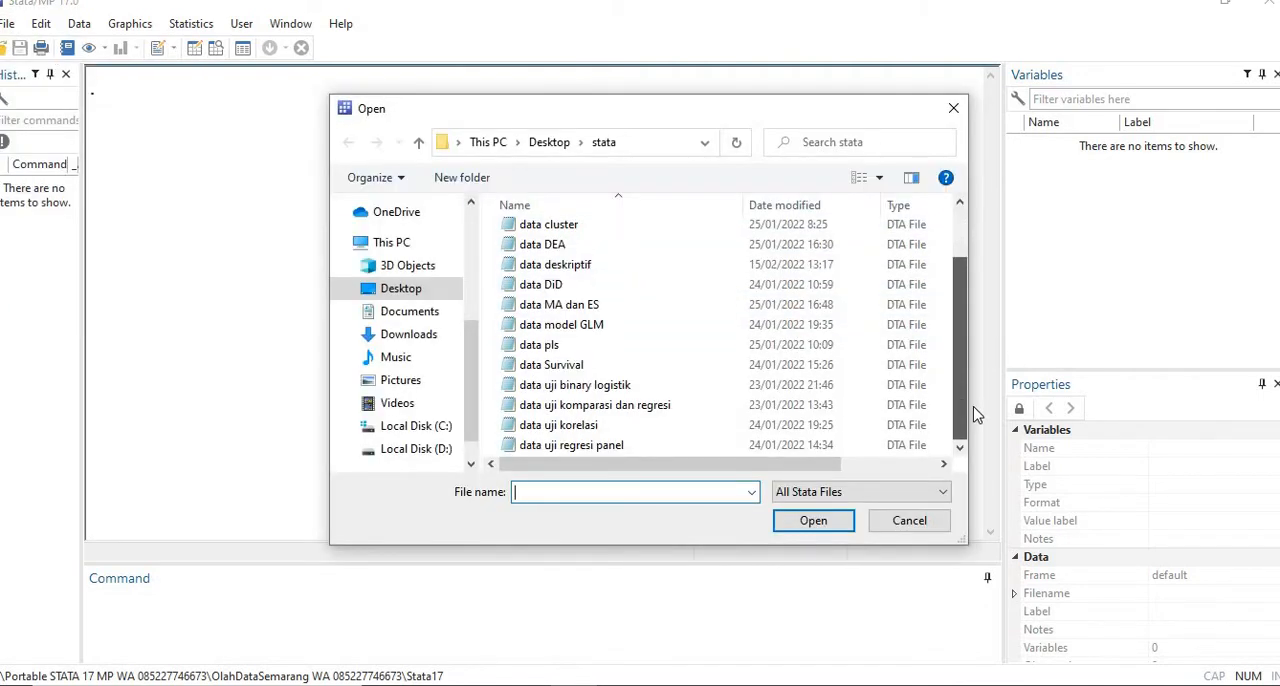
left_click(705, 408)
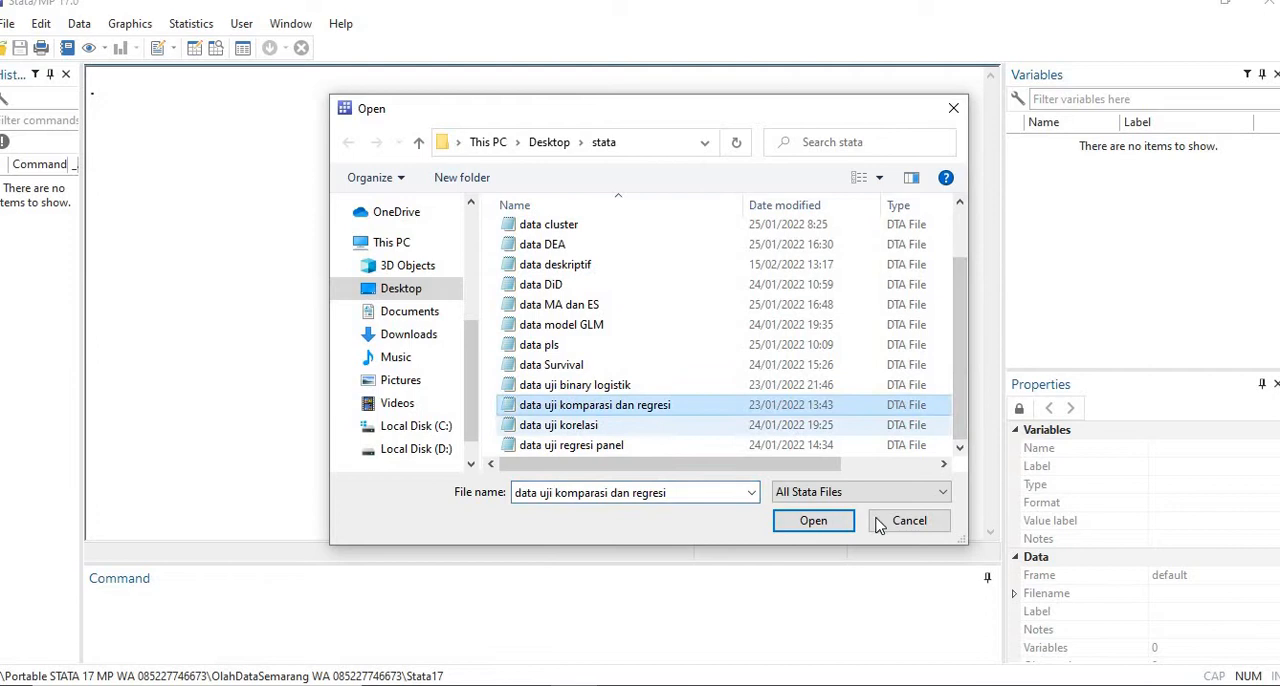
left_click(812, 524)
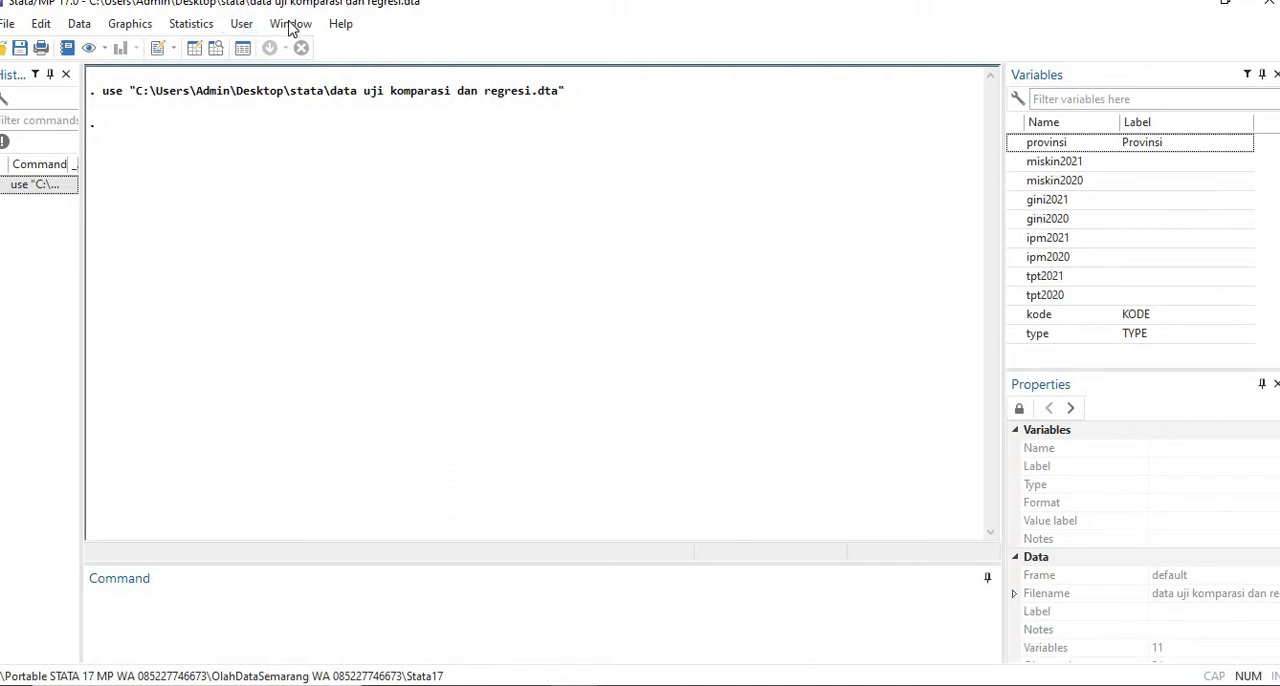
- Run a Shapiro–Wilk normality test on the variable gini2021
left_click(191, 23)
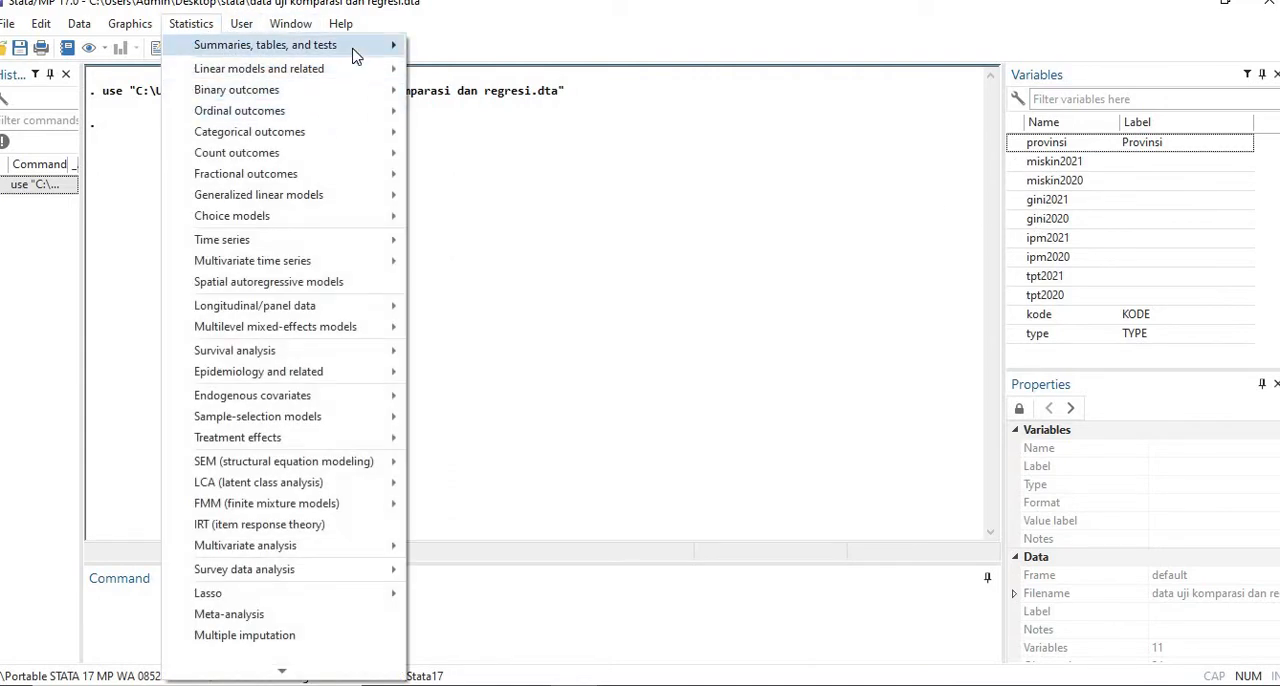
mouse_move(357, 47)
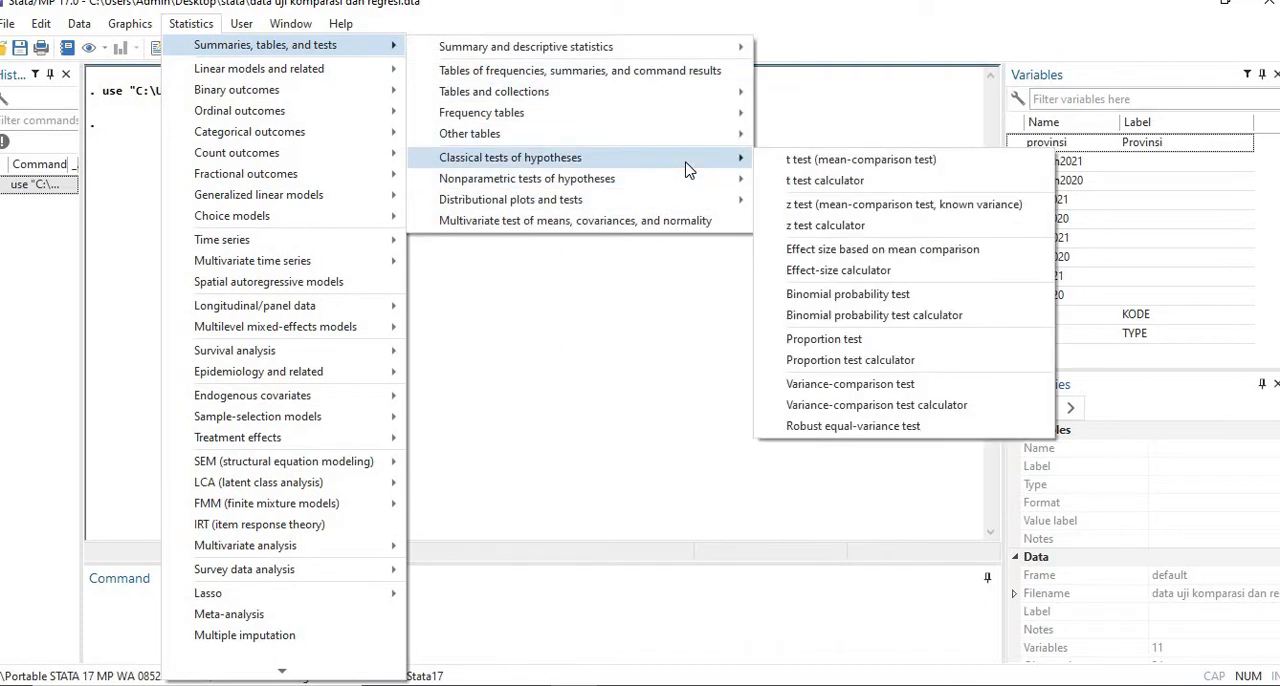
mouse_move(684, 180)
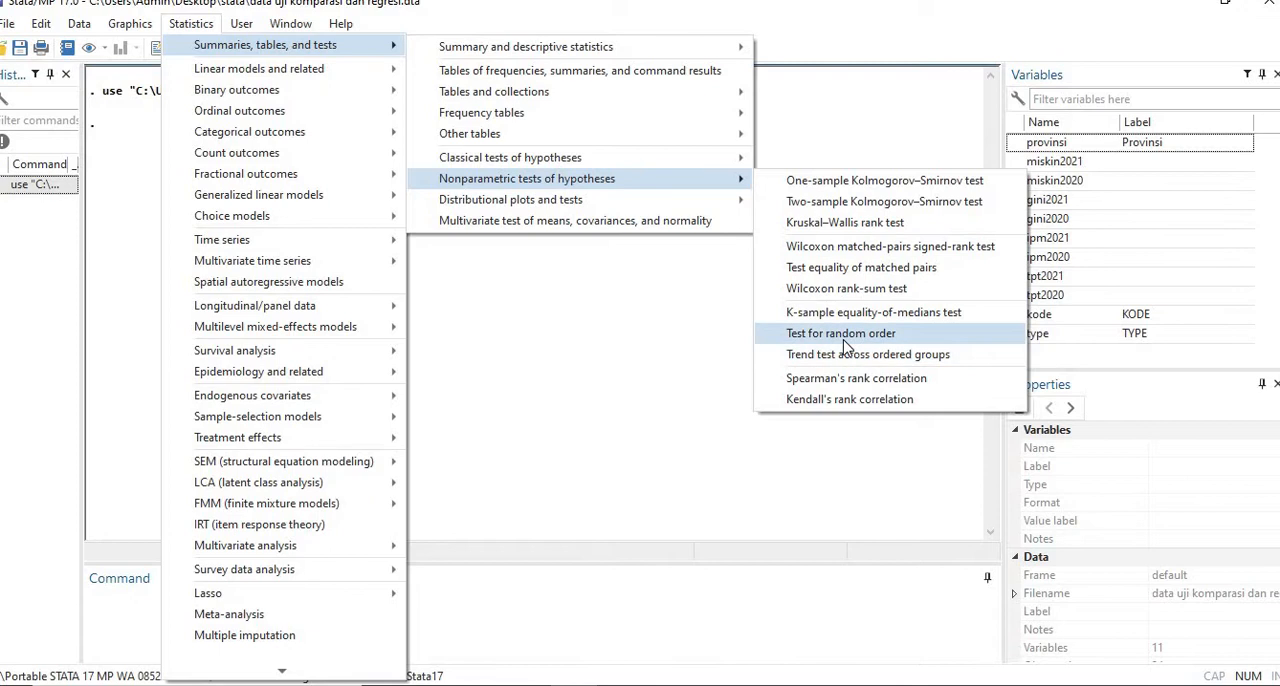
mouse_move(740, 200)
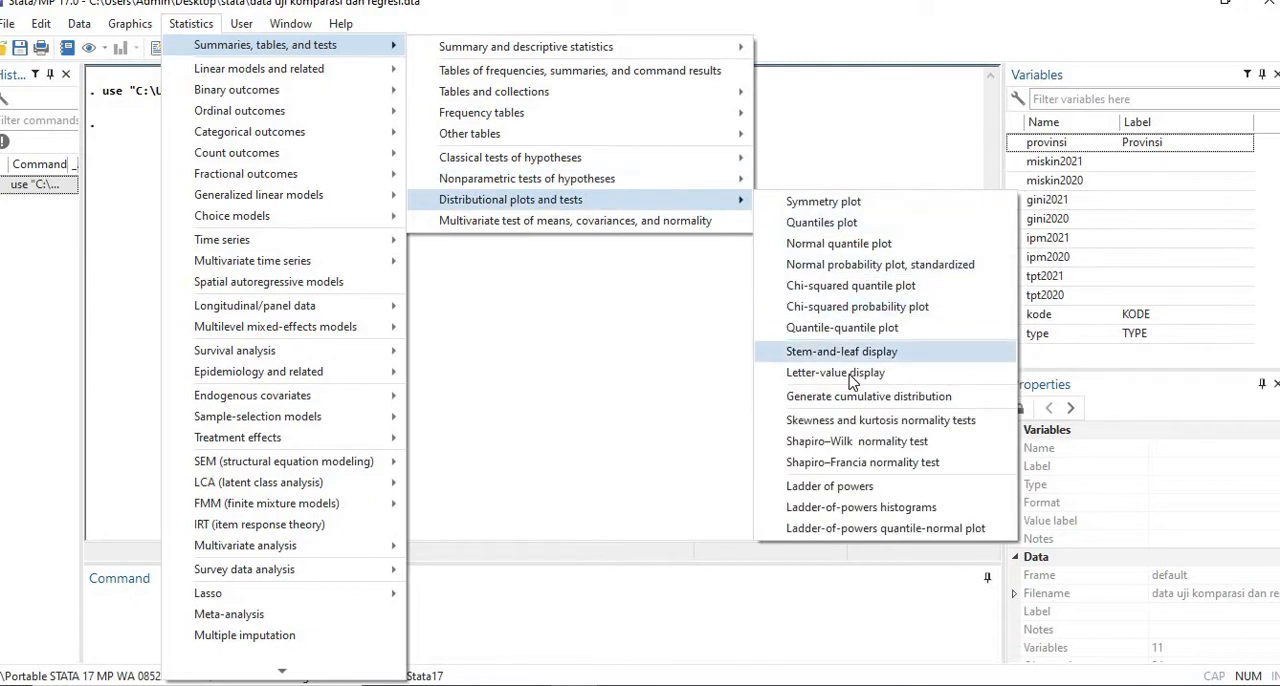
left_click(828, 442)
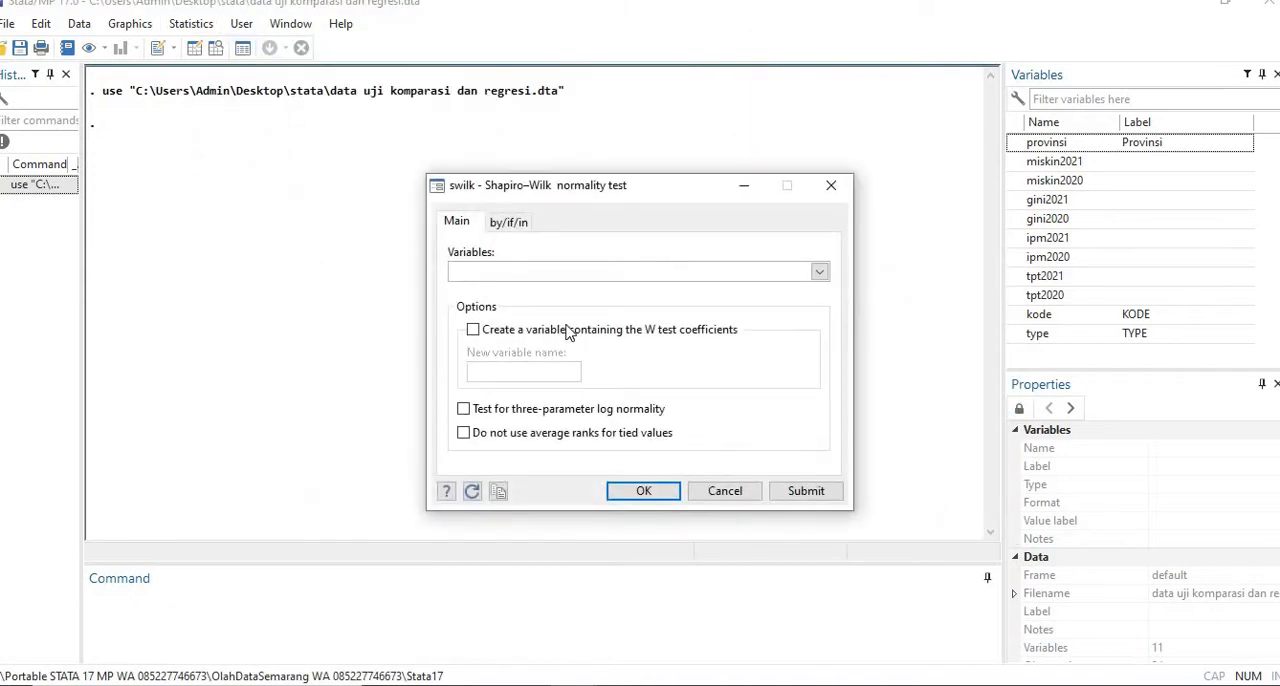
left_click(817, 274)
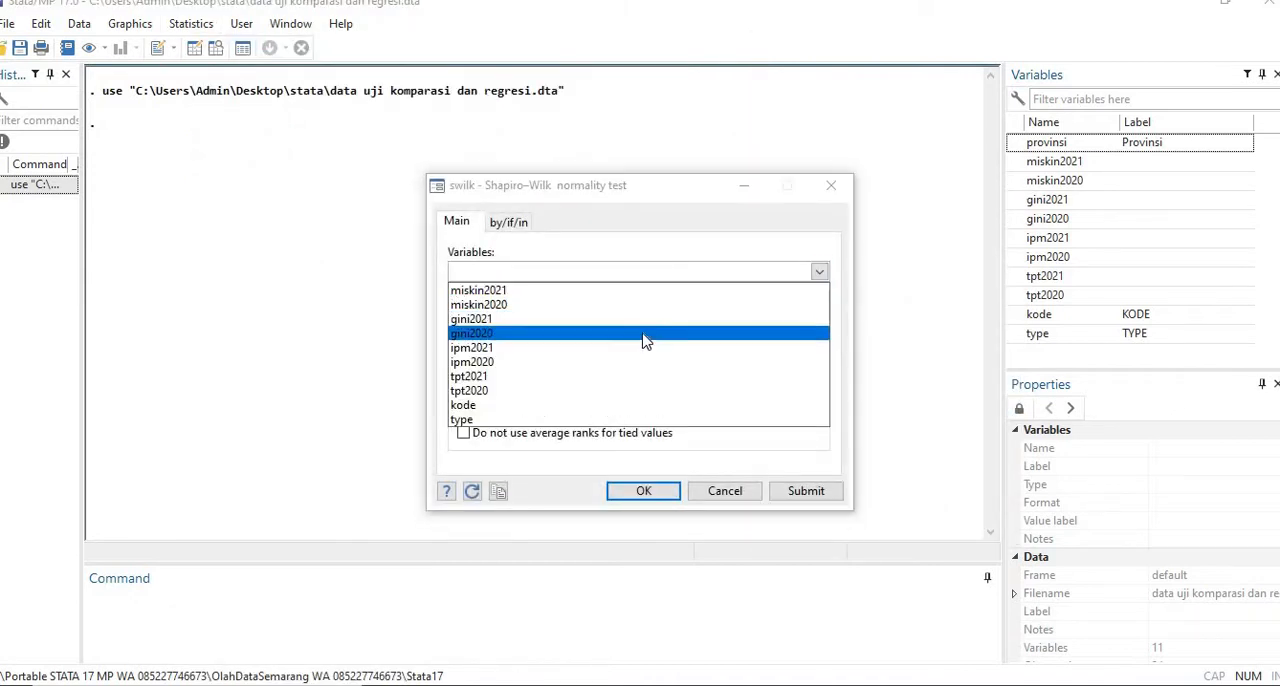
left_click(643, 319)
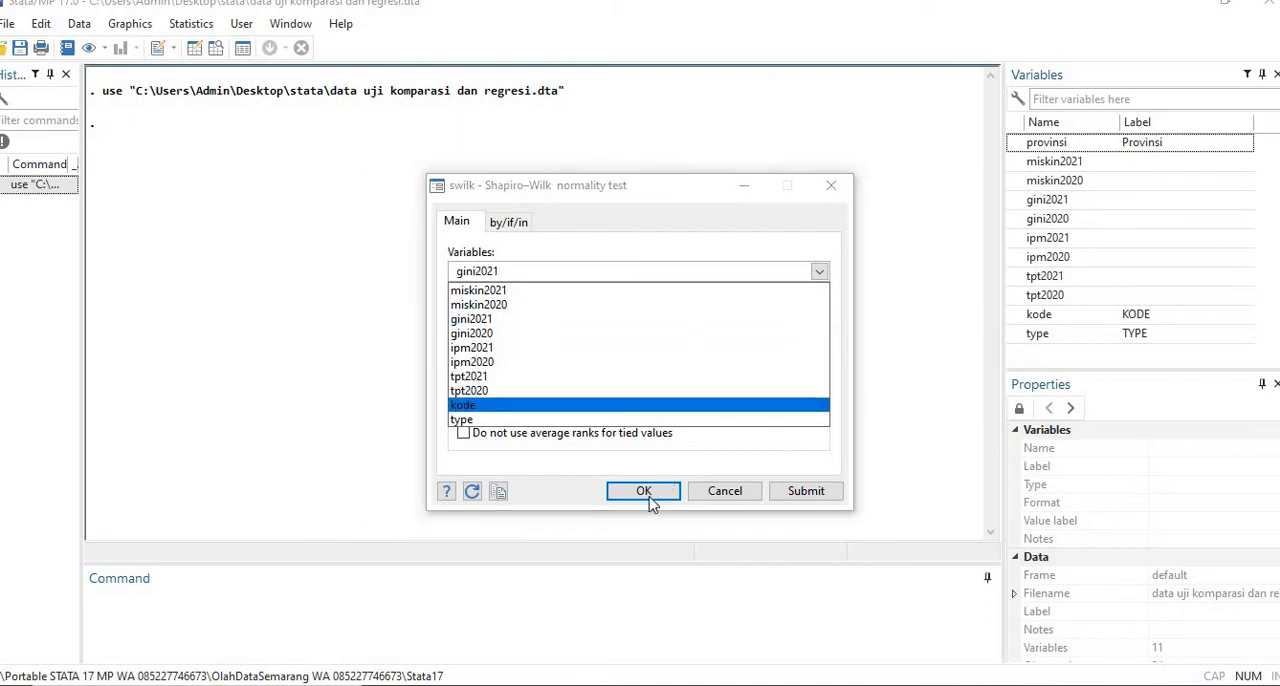
left_click(650, 500)
left_click(645, 492)
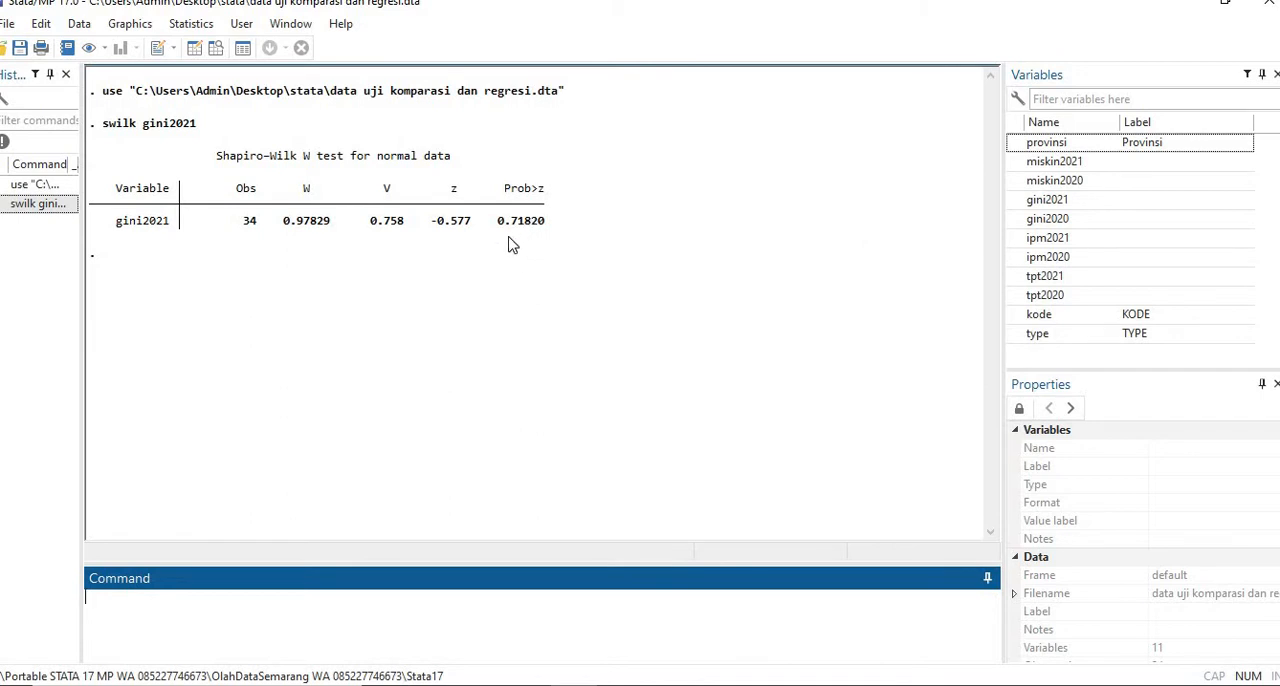
- Set up a one-sample t test (mean-comparison test) of gini2021 with a hypothesized mean of 0.35
left_click(207, 24)
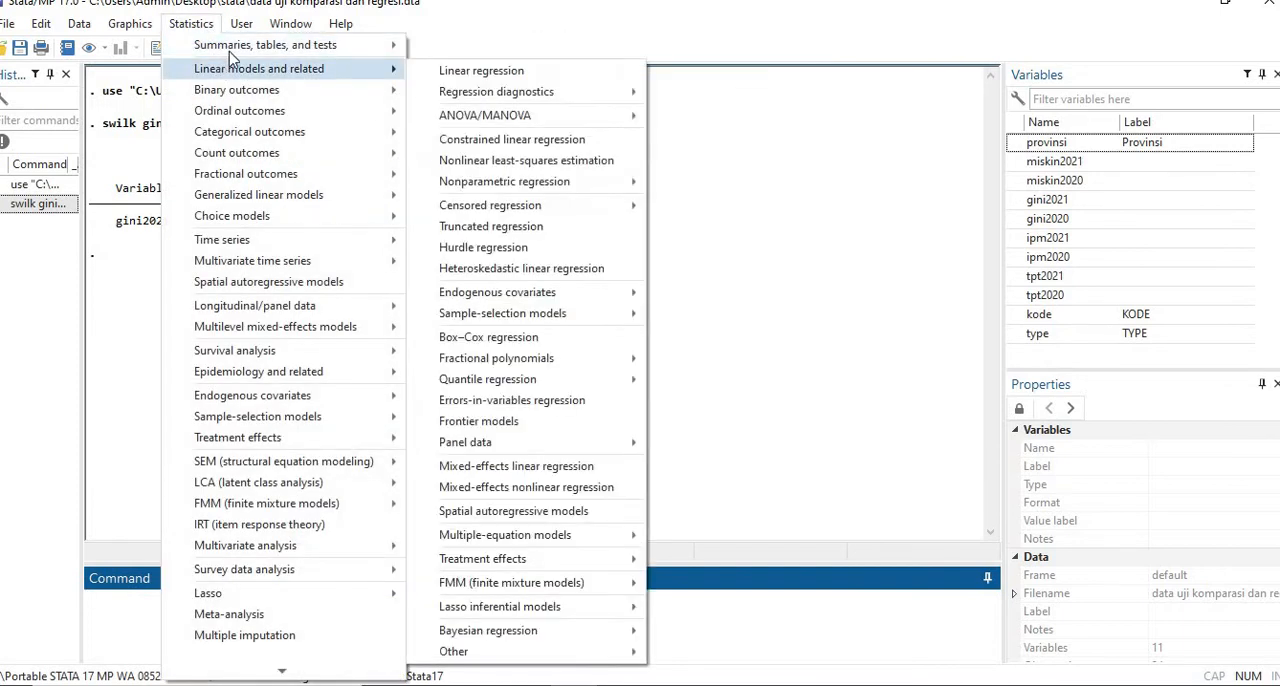
mouse_move(230, 45)
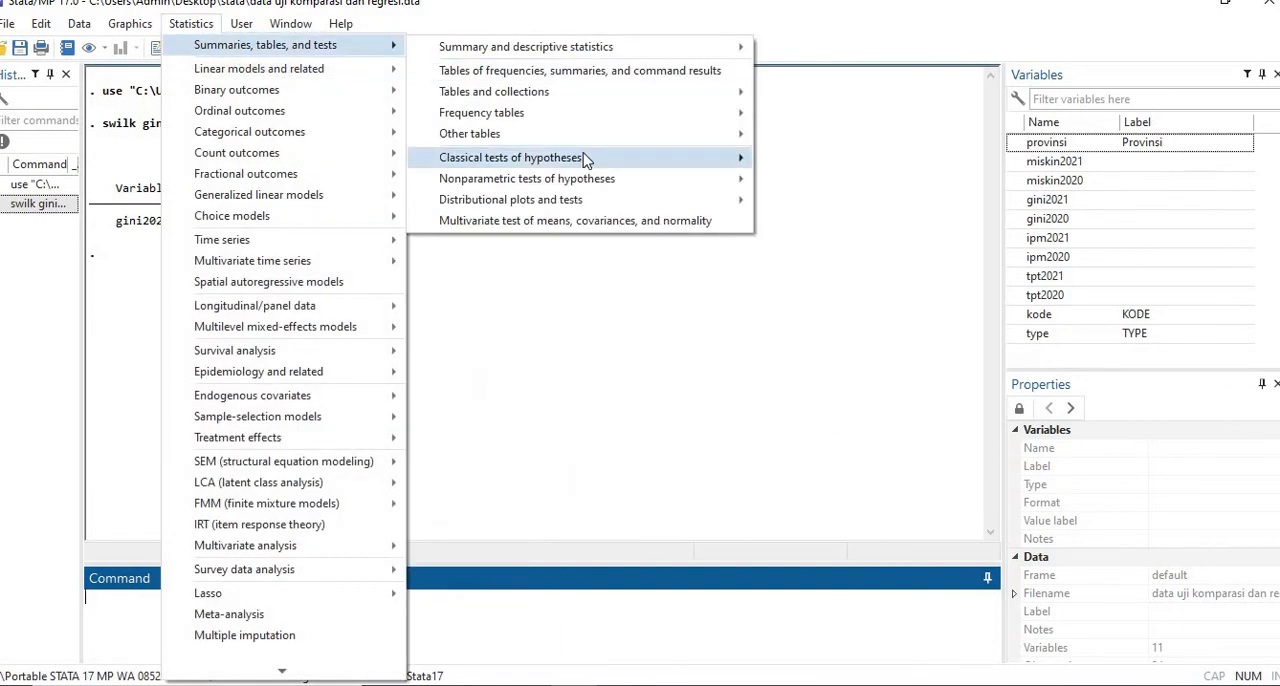
mouse_move(582, 161)
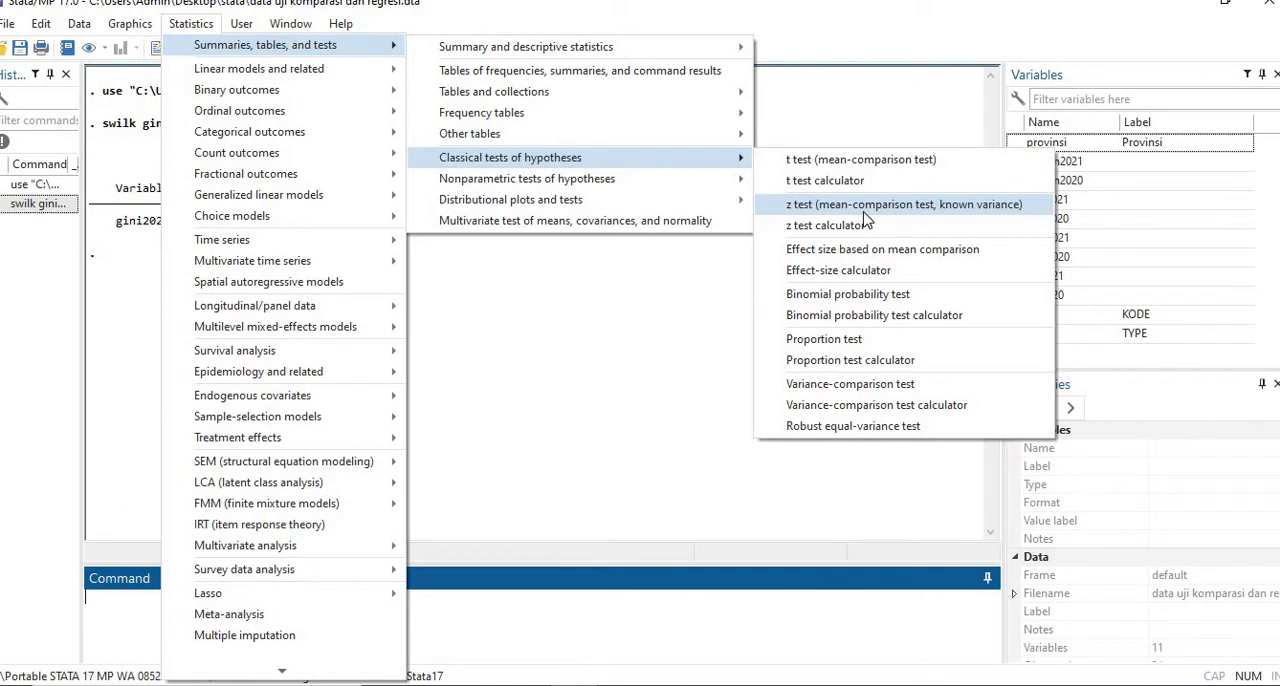
left_click(857, 162)
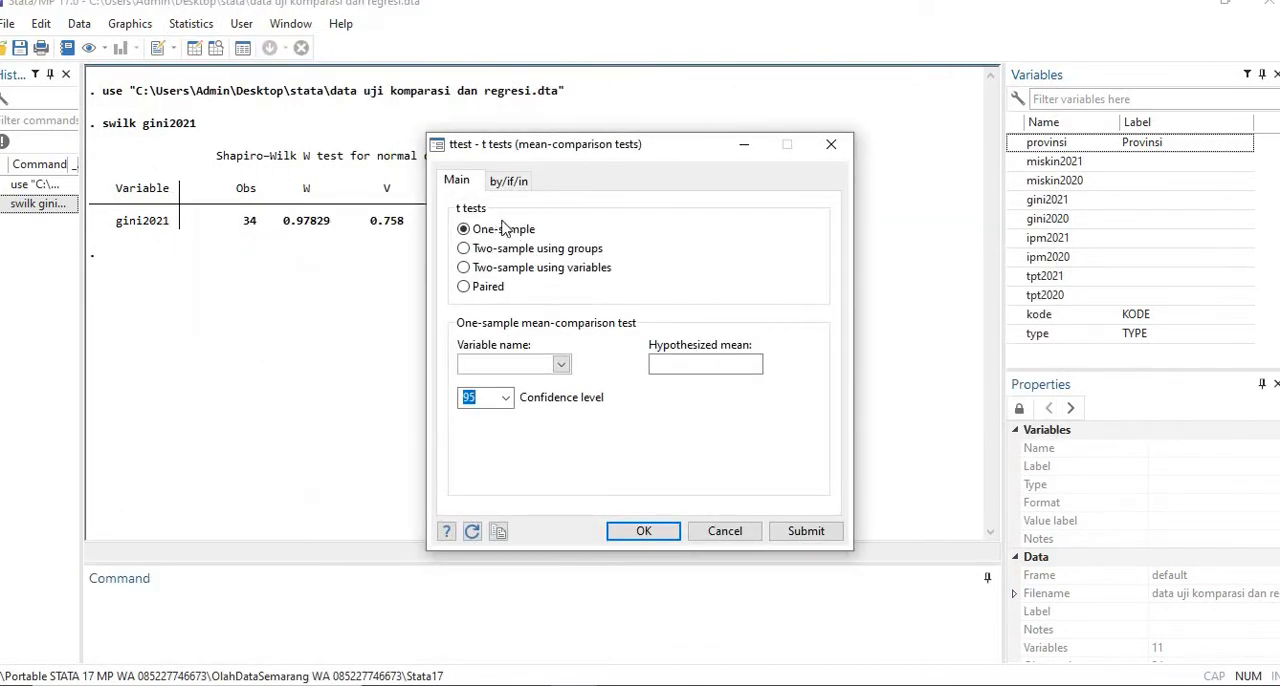
left_click(561, 365)
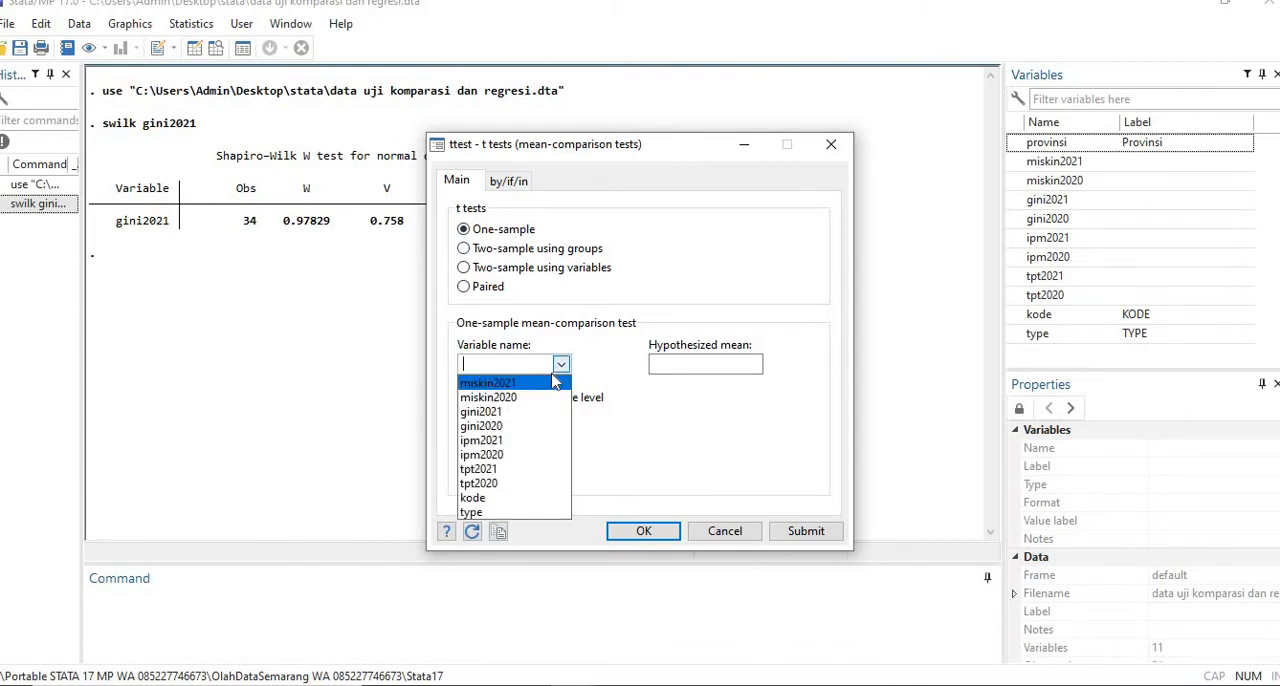
left_click(550, 411)
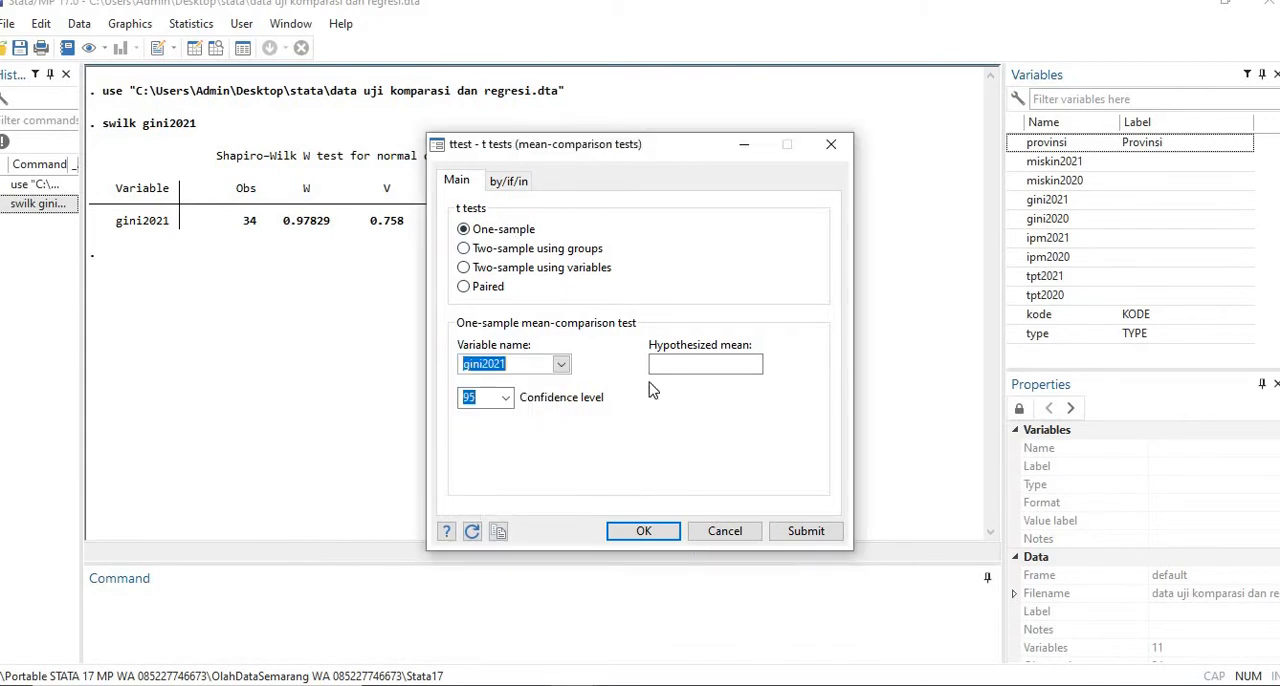
left_click(692, 368)
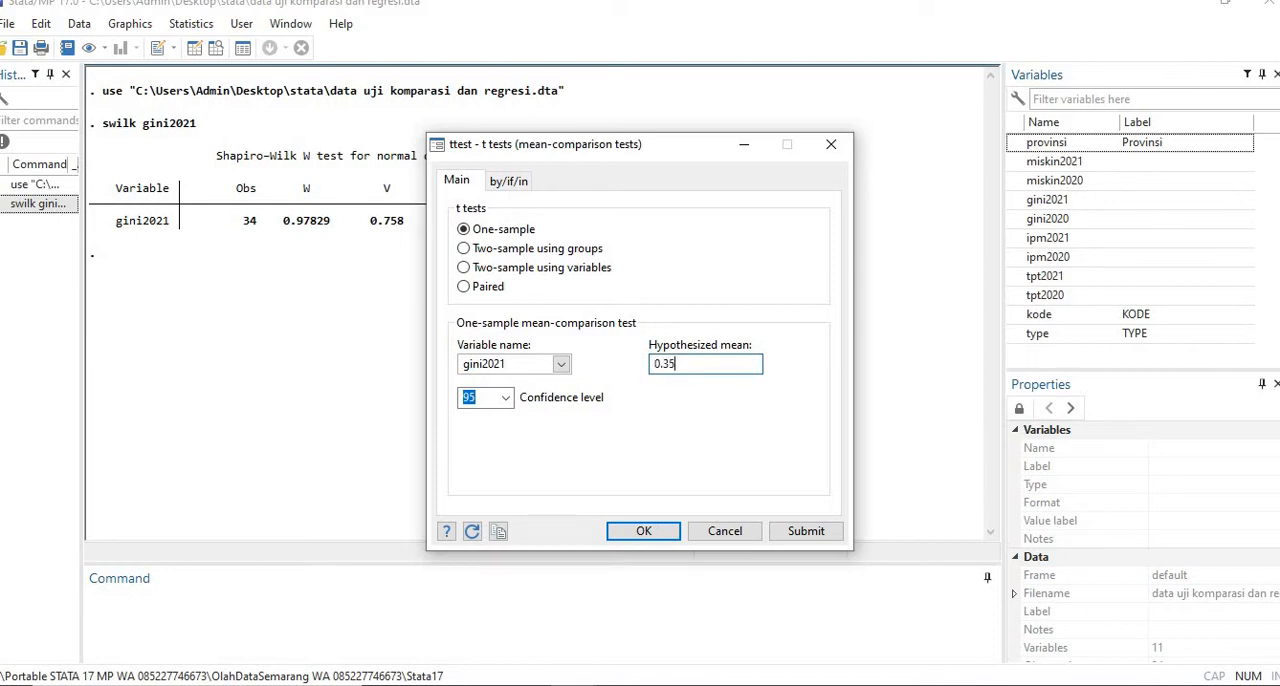
- Try a confidence level of 90 for the one-sample t test
left_click(506, 399)
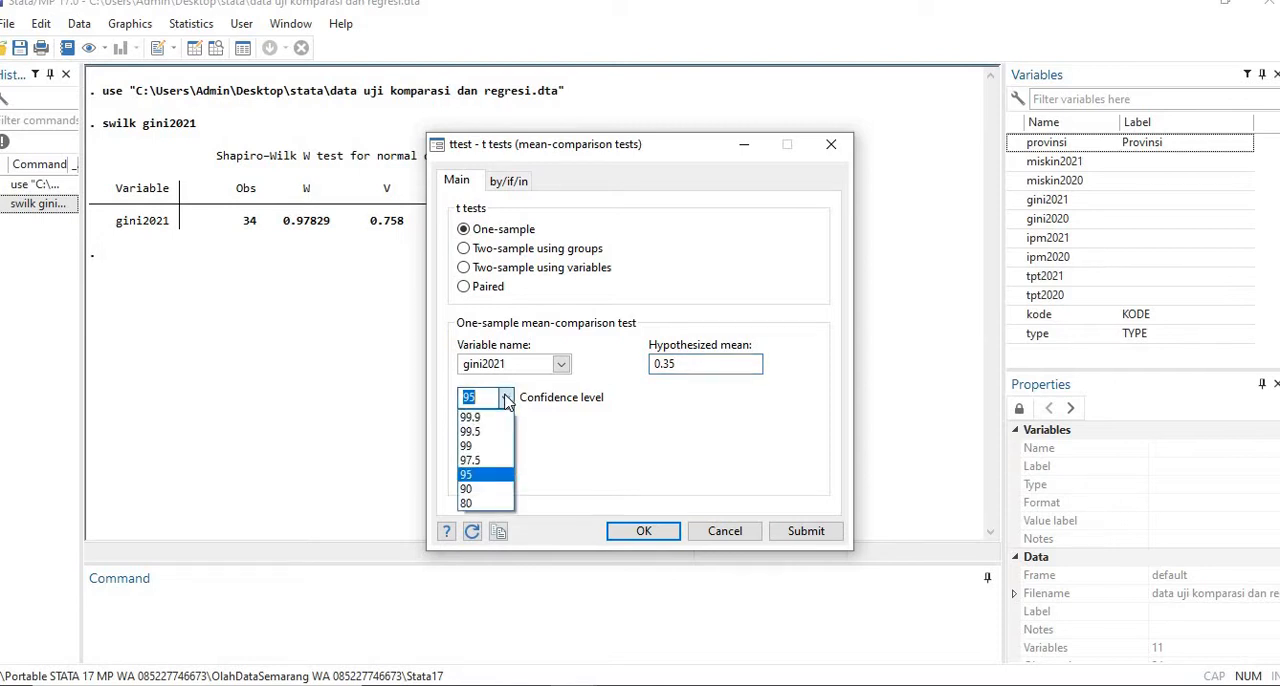
left_click(478, 488)
left_click(507, 404)
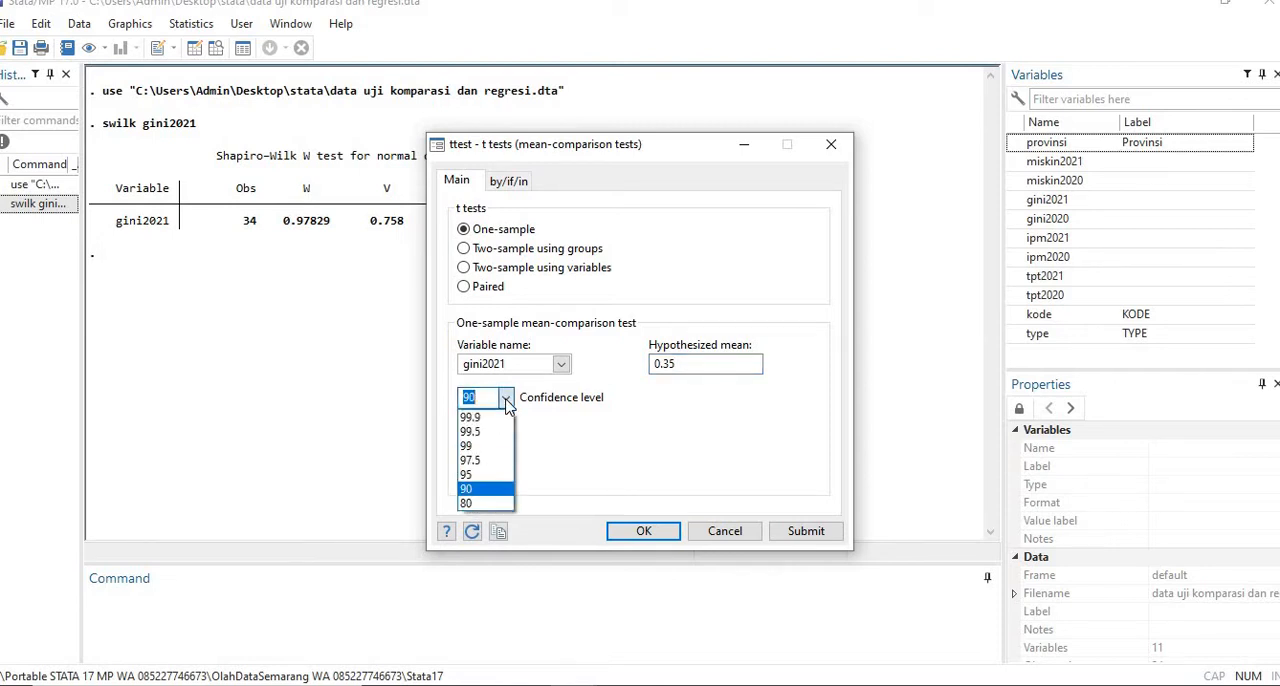
left_click(505, 400)
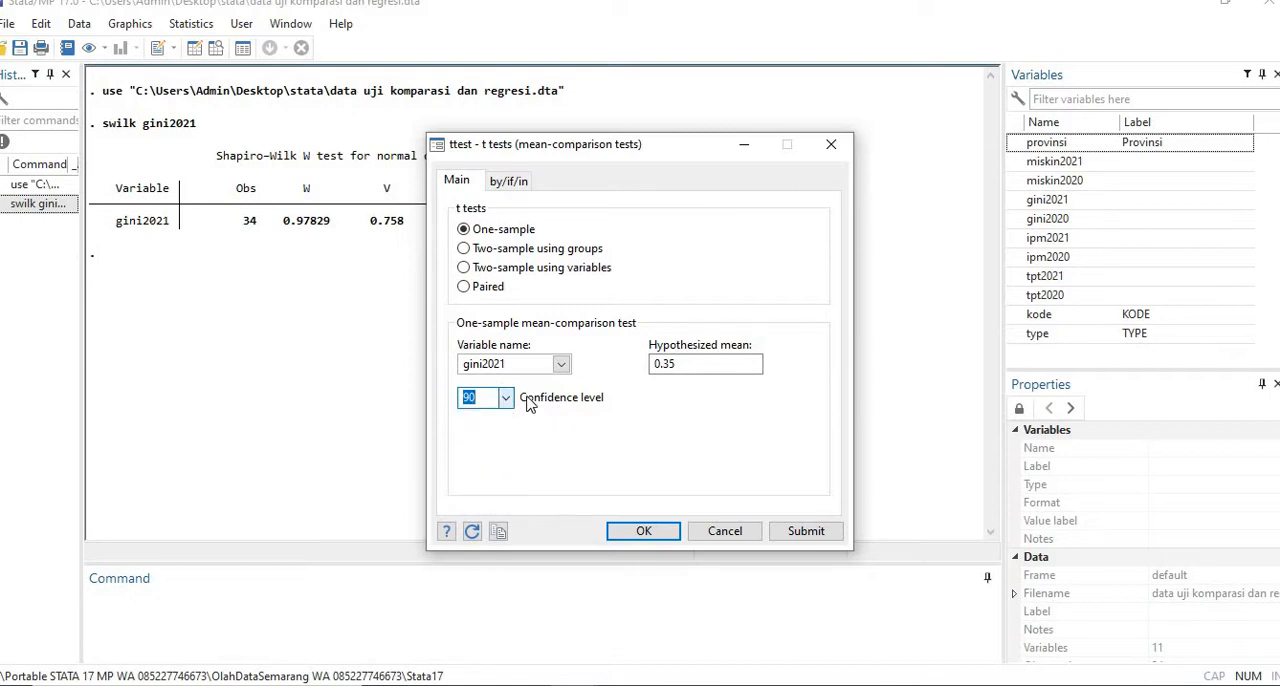
- Set the confidence level to 95 and run the one-sample t test
left_click(502, 402)
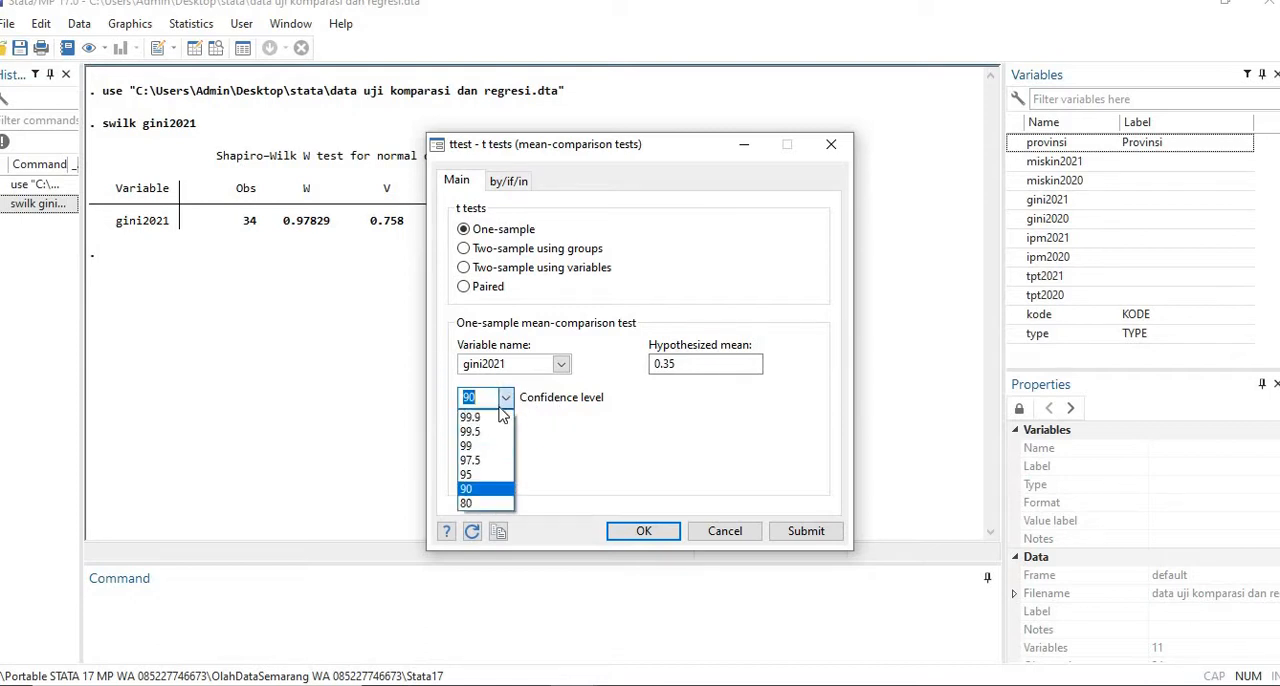
left_click(480, 474)
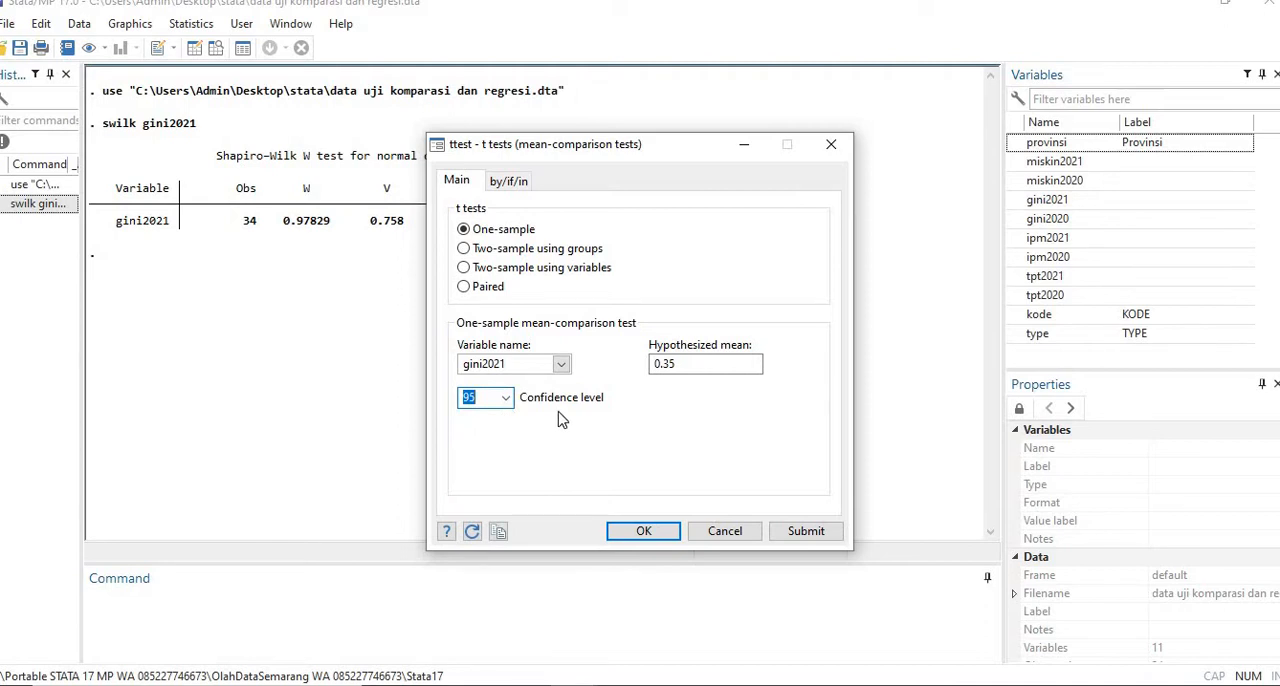
left_click(645, 531)
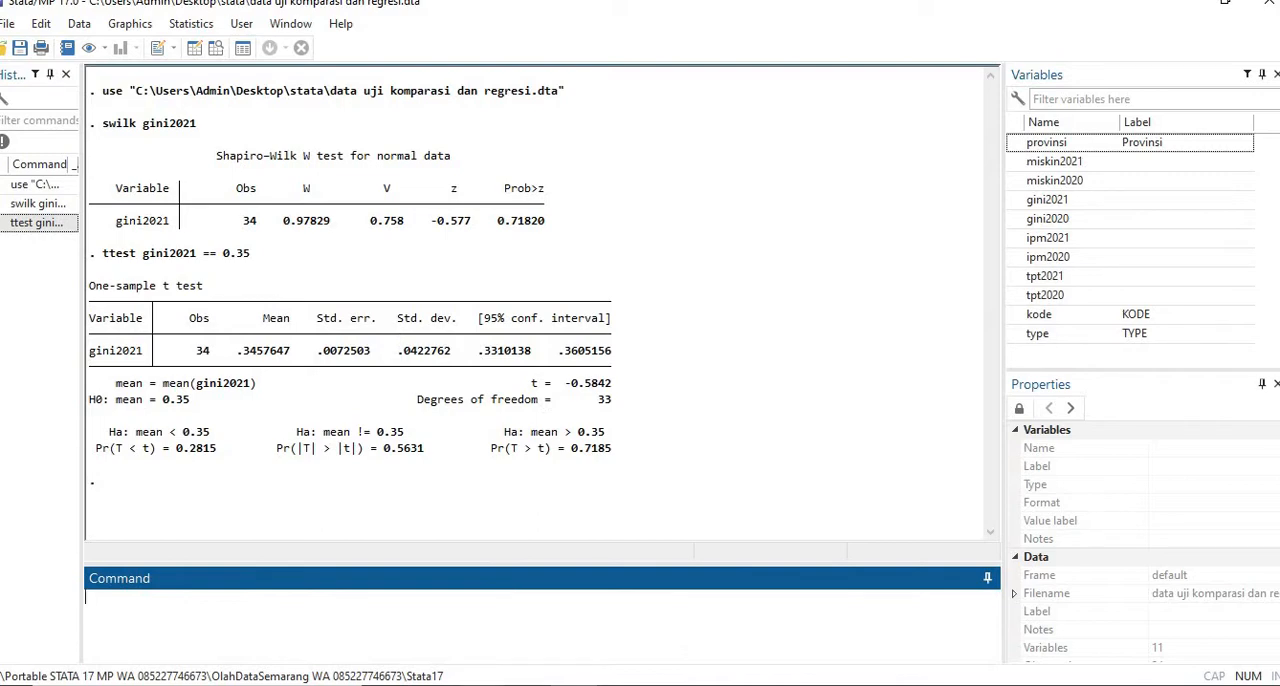
- Switch back to the Stata book in Foxit PhantomPDF and read the one-population median test example for miskin2021
key("alt+Tab")
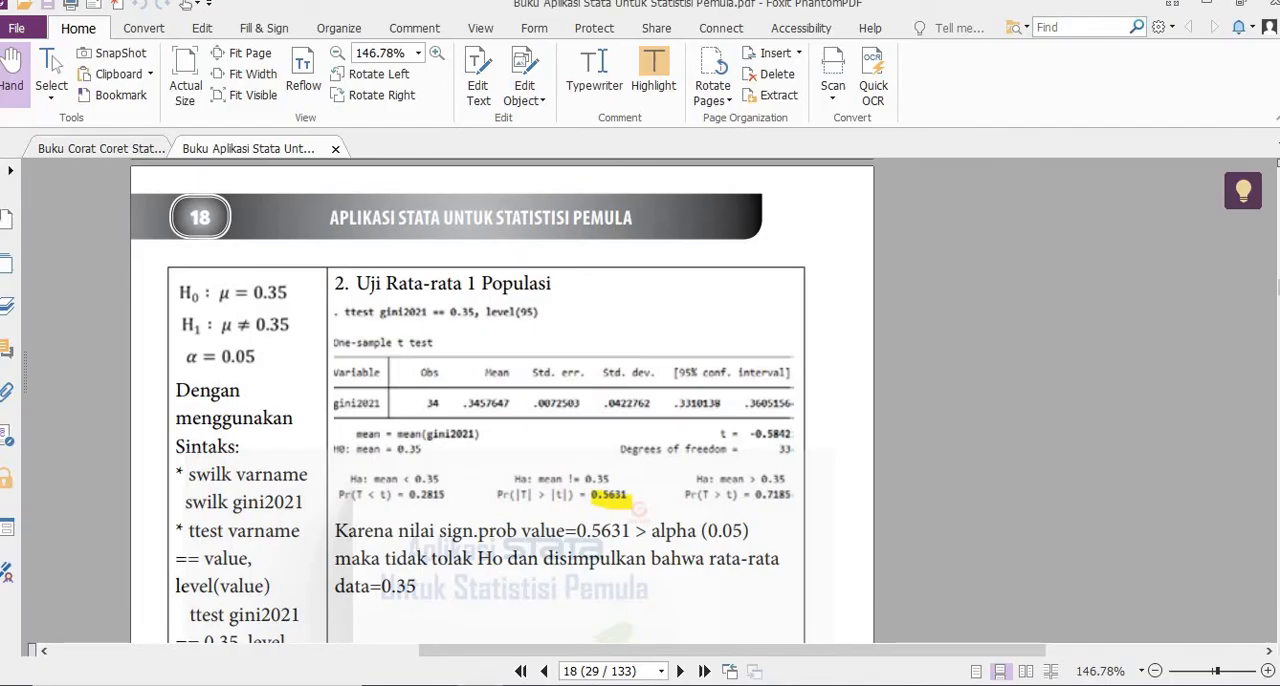
scroll(502, 400, "down", 5)
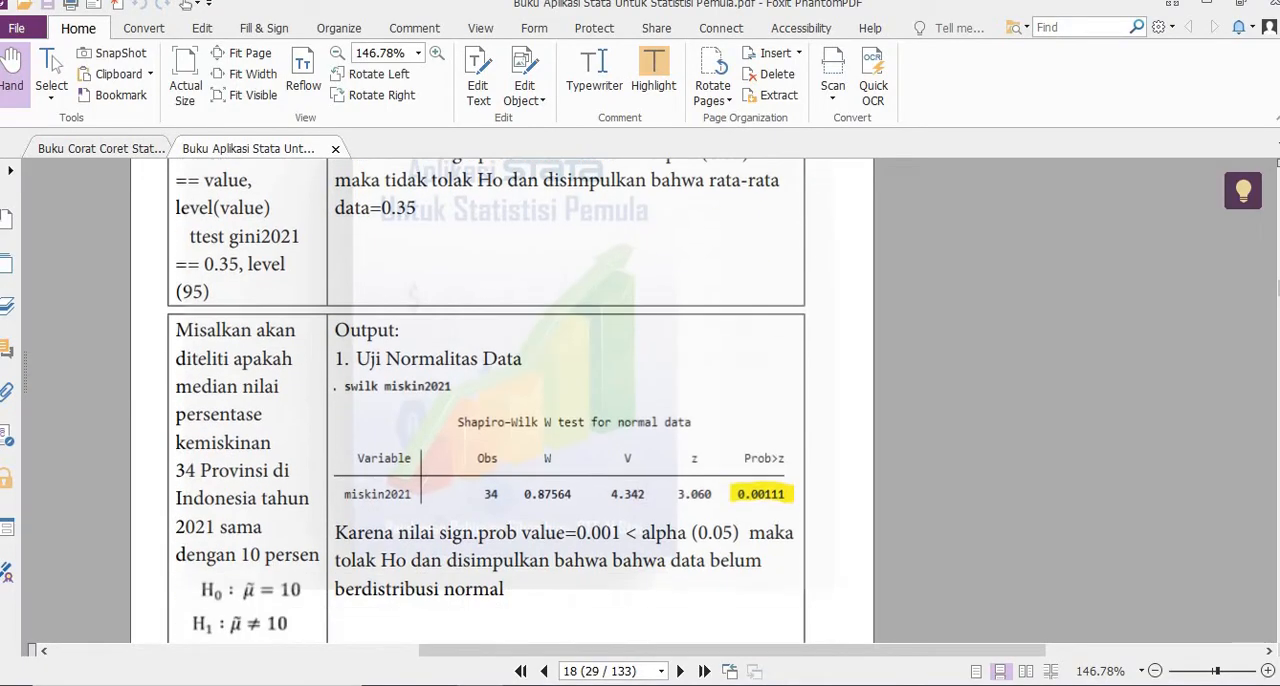
scroll(667, 335, "down", 1)
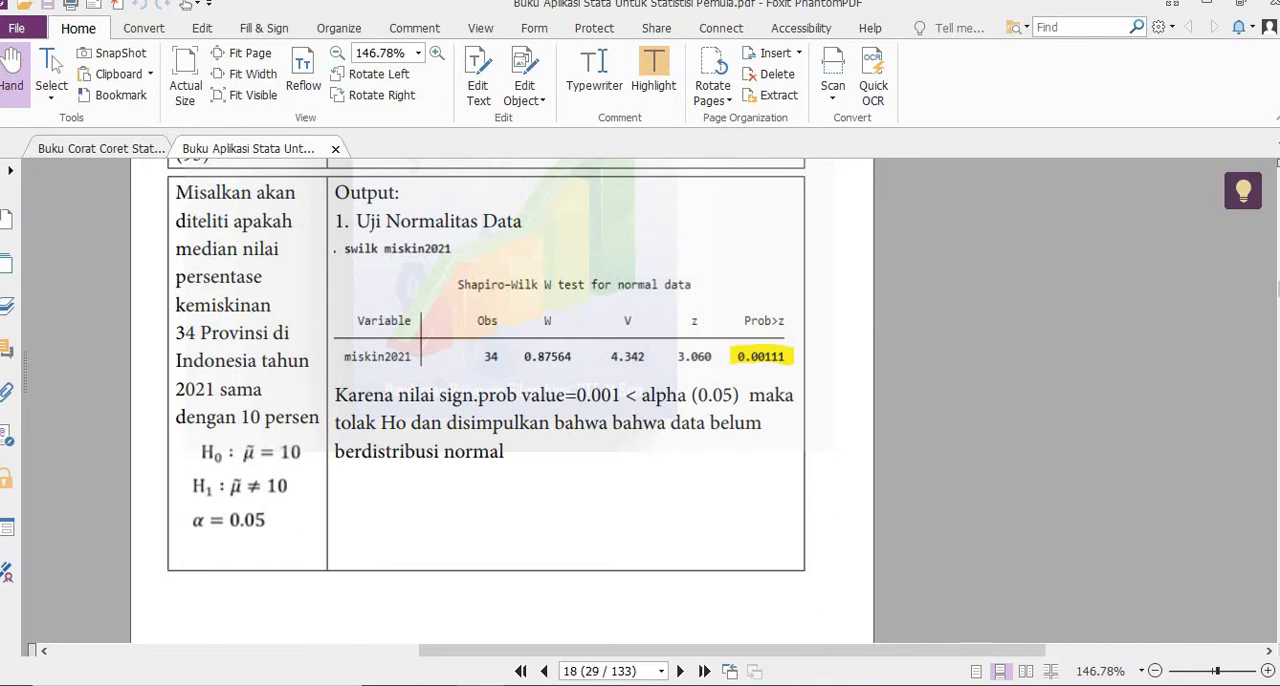
scroll(502, 400, "down", 4)
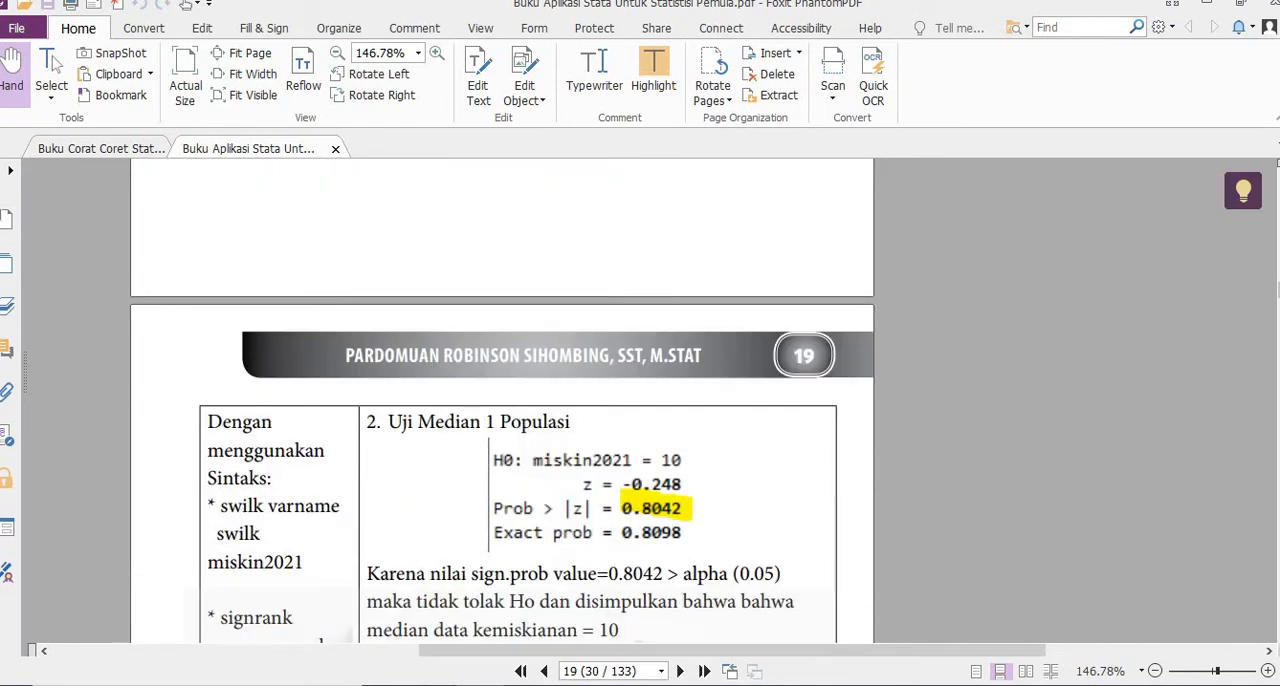
- Copy the command name signrank from the book's syntax notes for the one-population median test
scroll(418, 402, "down", 3)
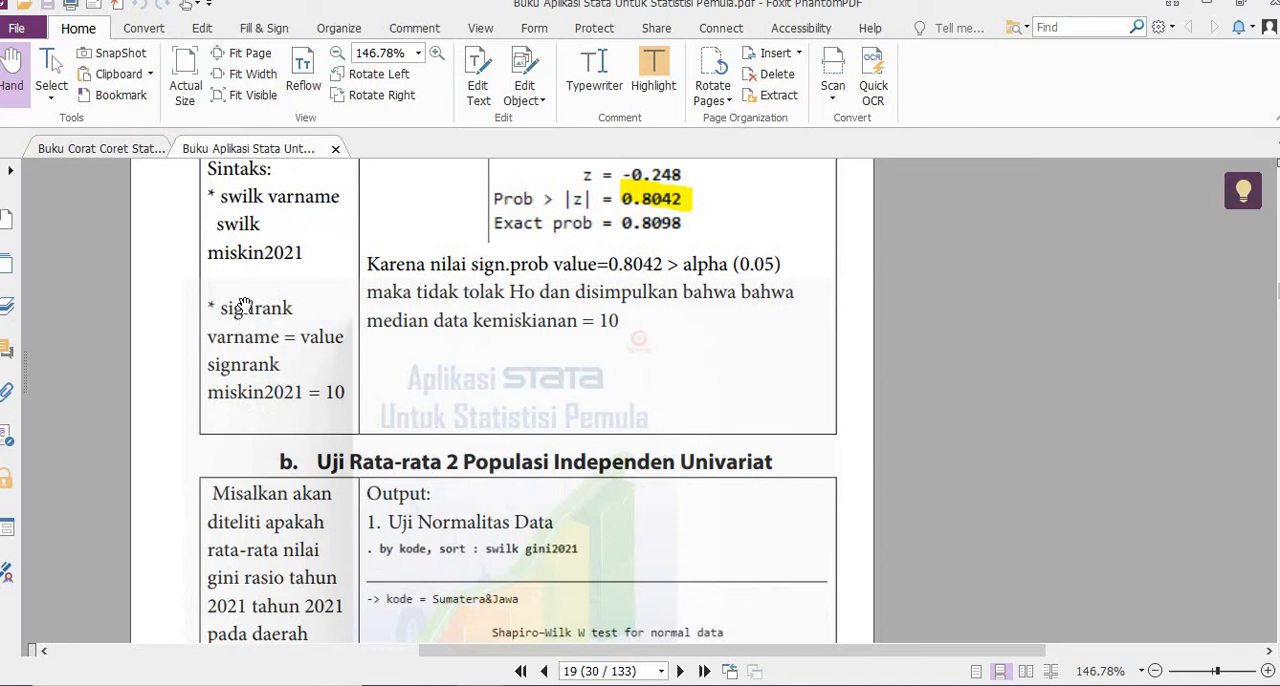
left_click_drag(222, 307, 291, 306)
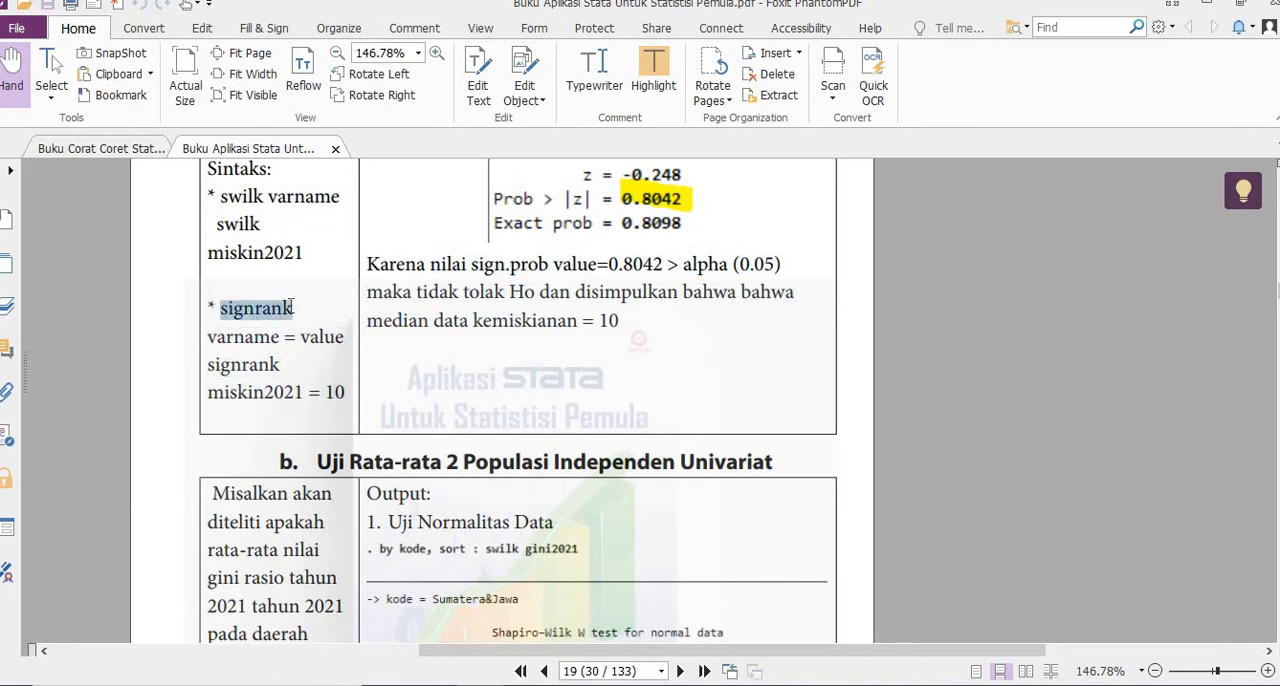
right_click(266, 310)
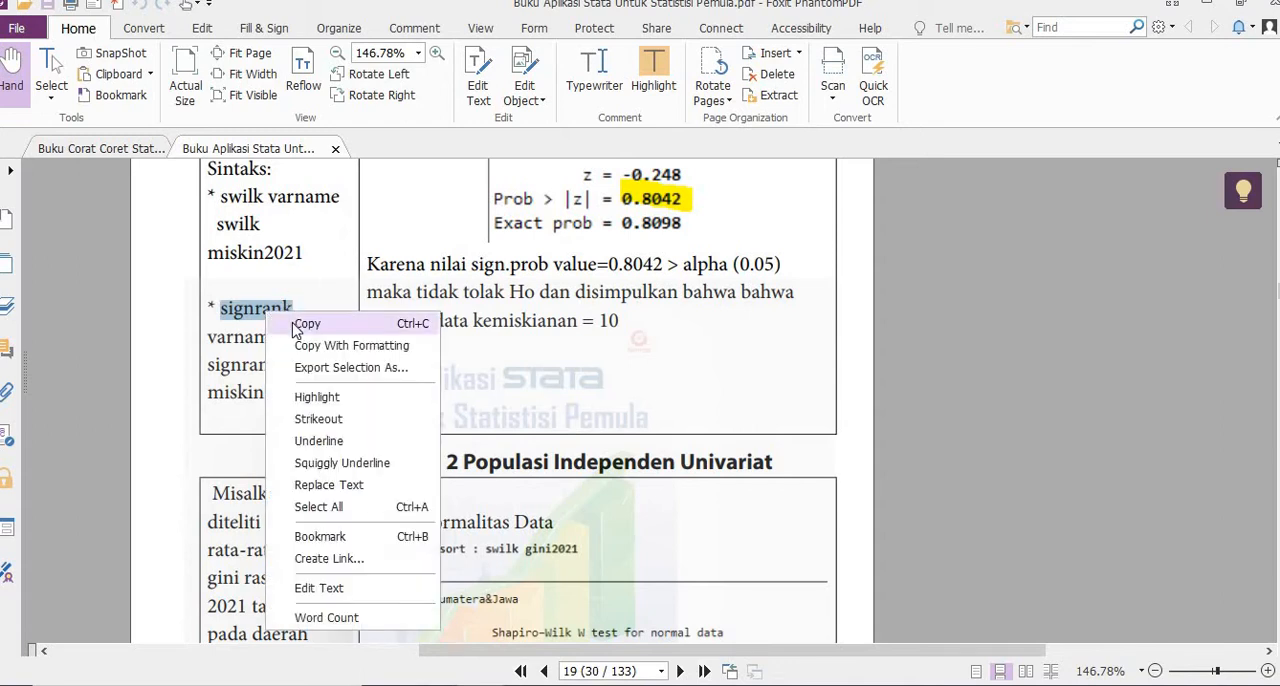
left_click(293, 322)
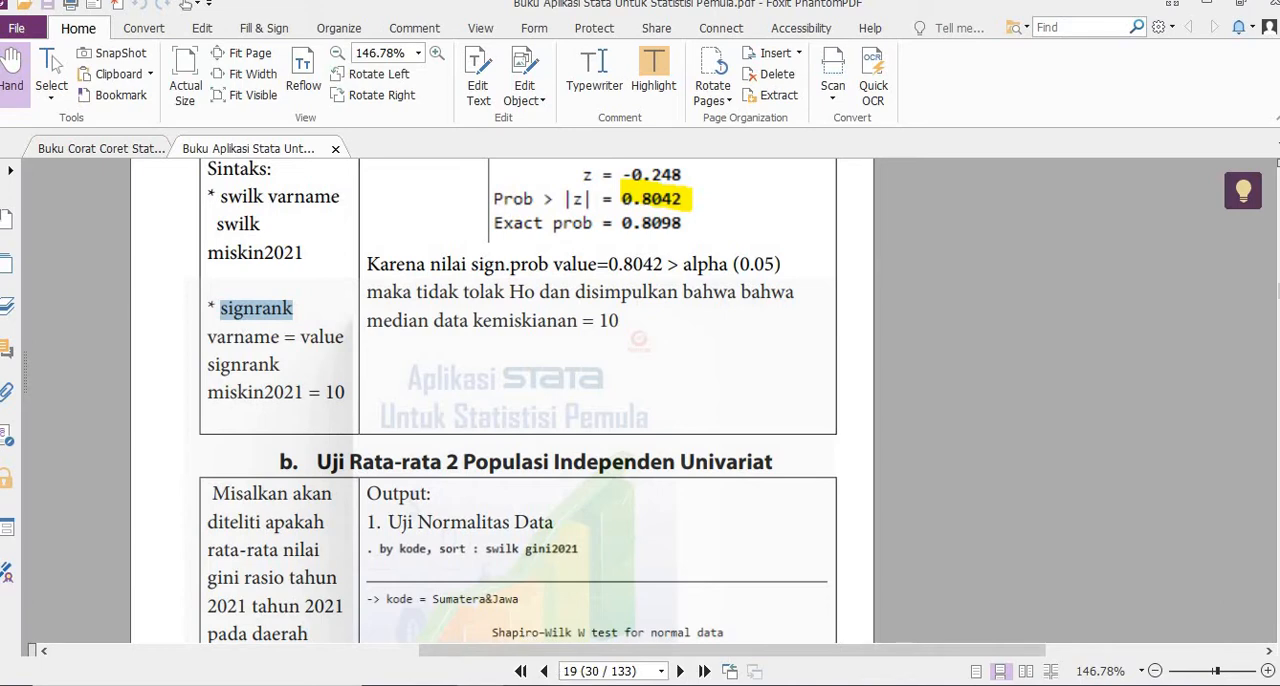
- Switch to Stata and run the Shapiro-Wilk normality test on miskin2021 by reusing the earlier swilk command
left_click(400, 684)
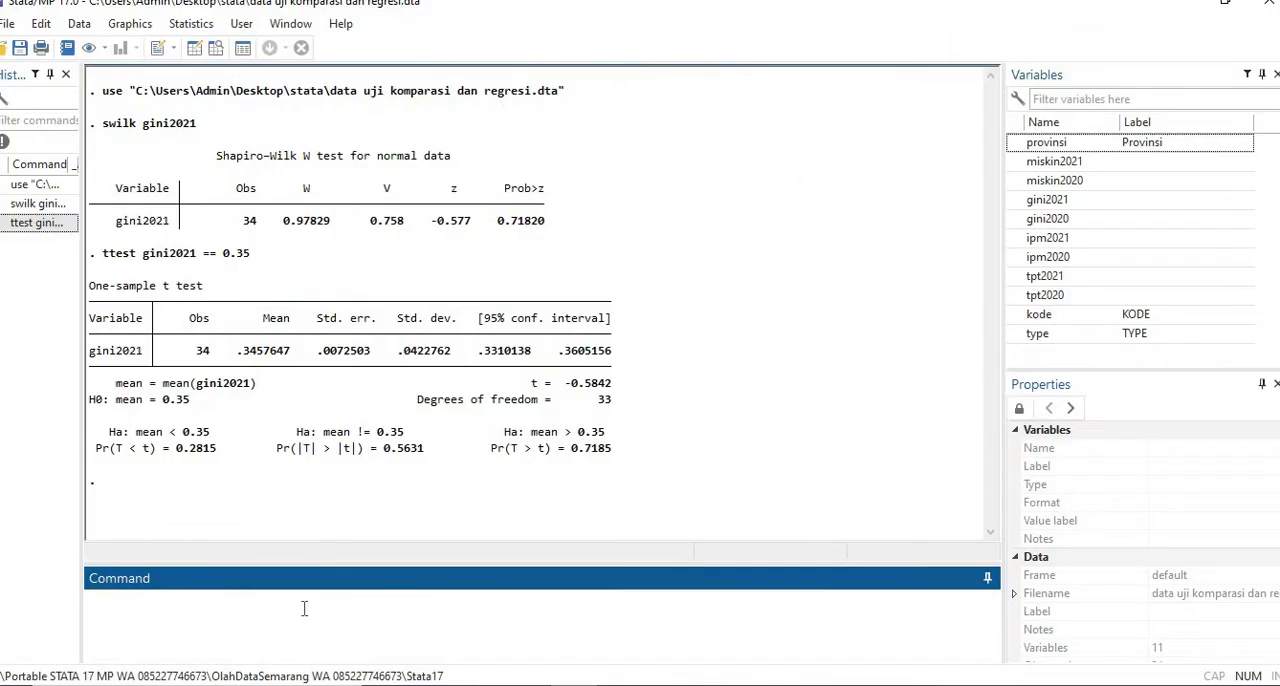
left_click(45, 203)
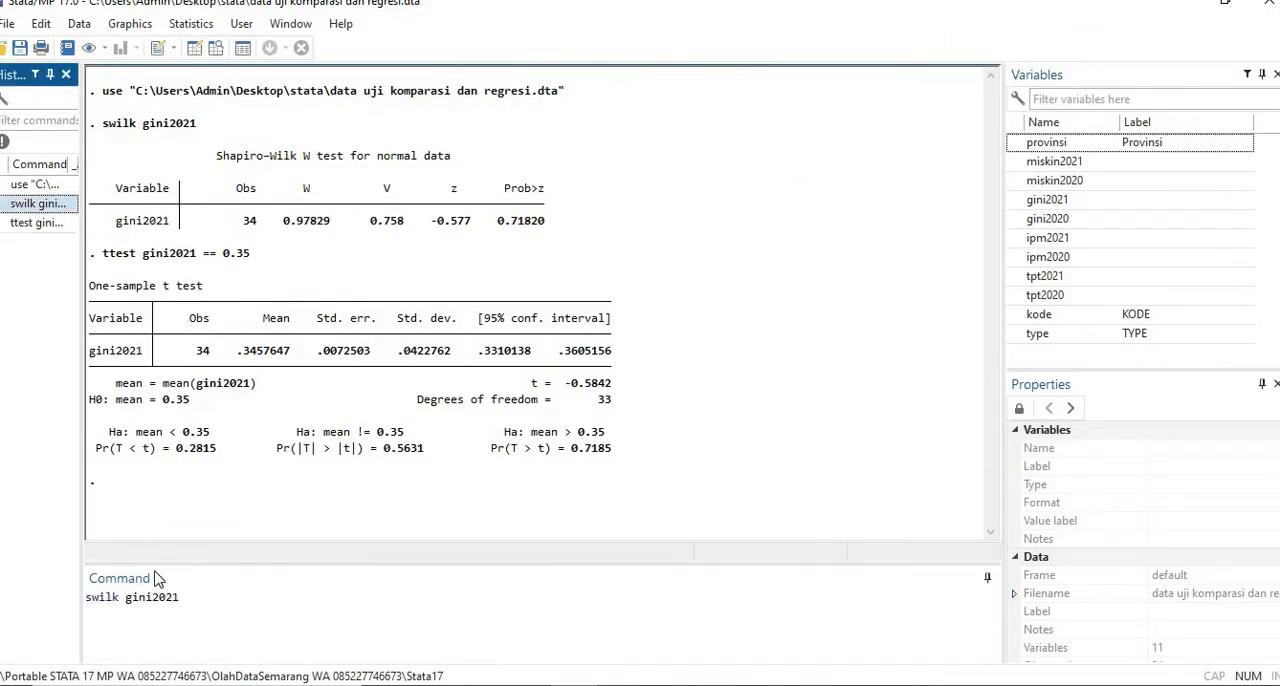
double_click(165, 596)
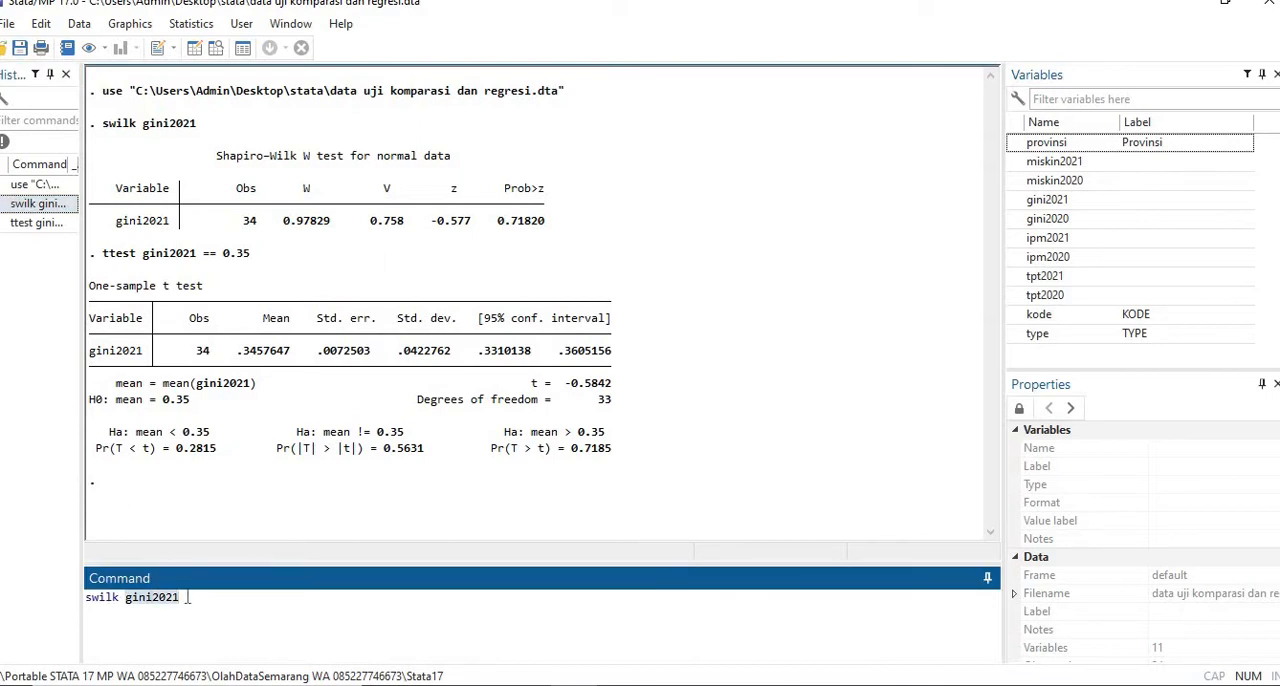
key("BackSpace")
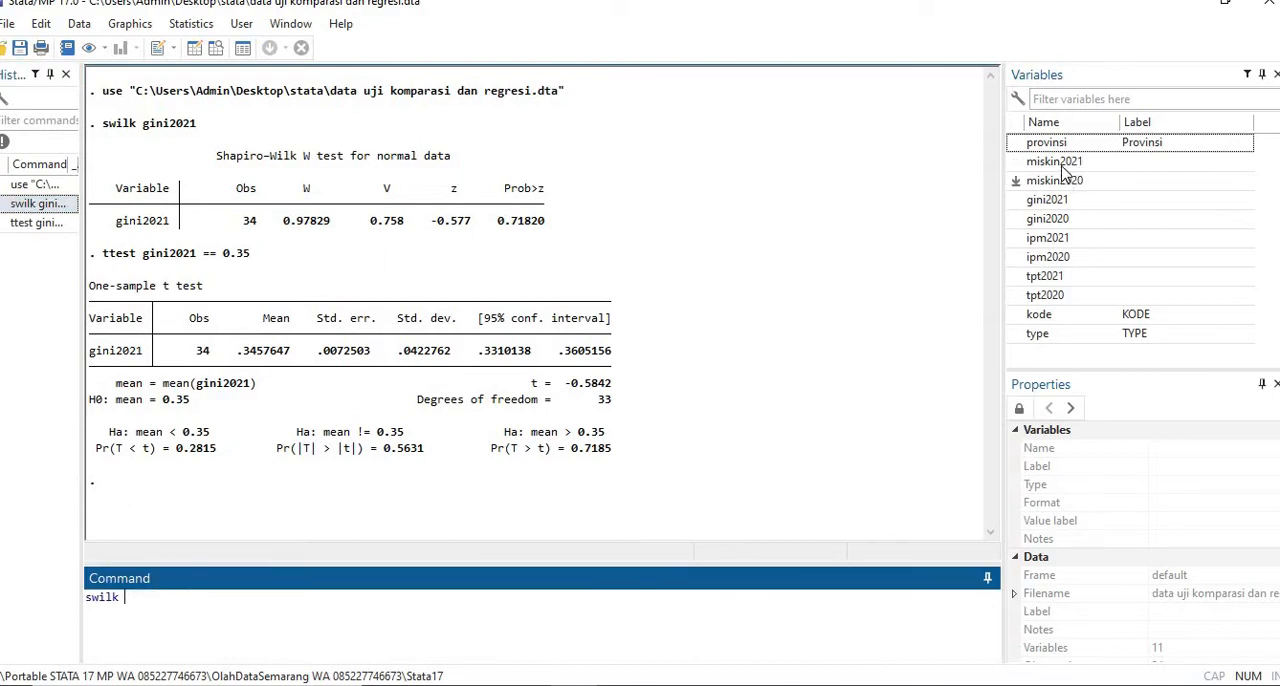
double_click(1062, 164)
left_click(213, 601)
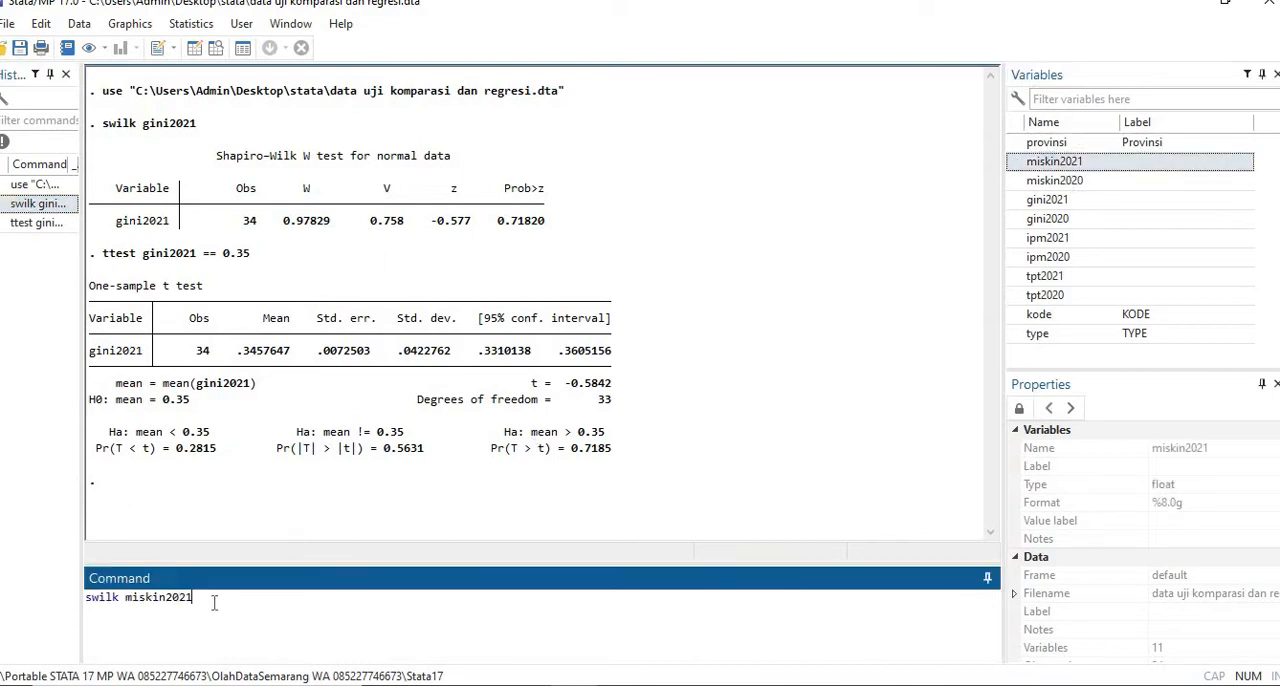
key("Return")
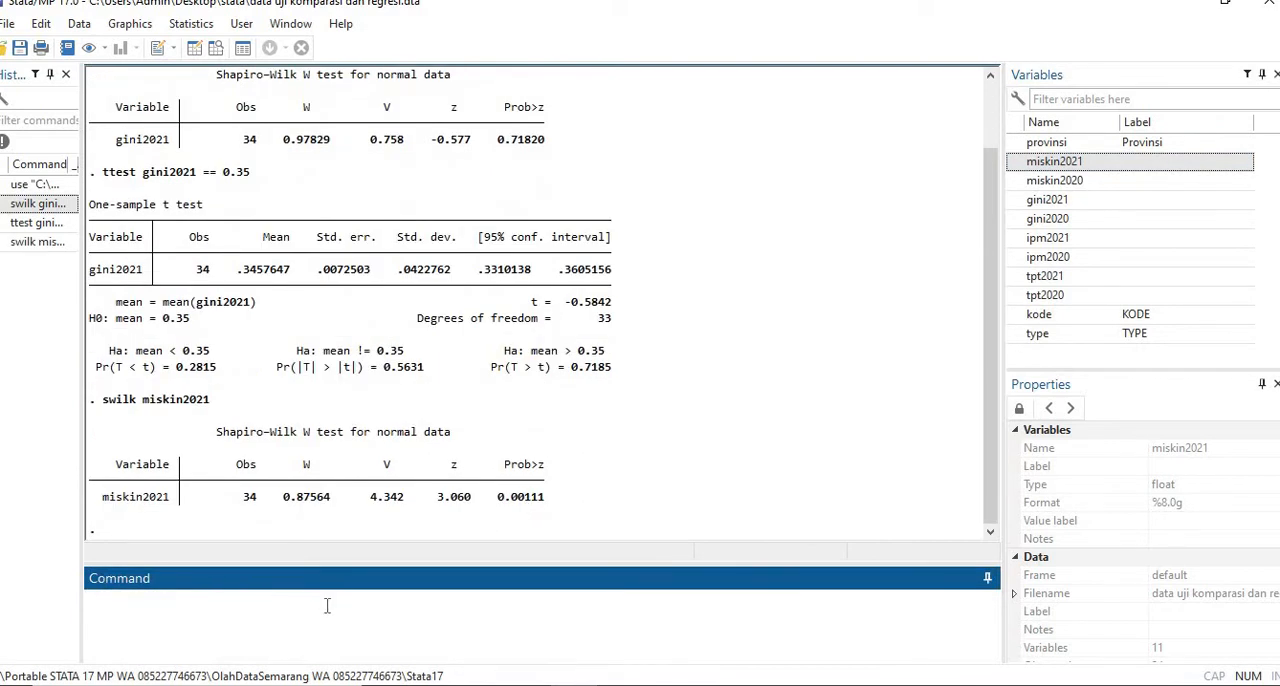
- Run the Wilcoxon signed-rank test signrank miskin2021=10, checking the hypothesized median against the book
type("signrank")
left_click(1080, 170)
left_click(234, 599)
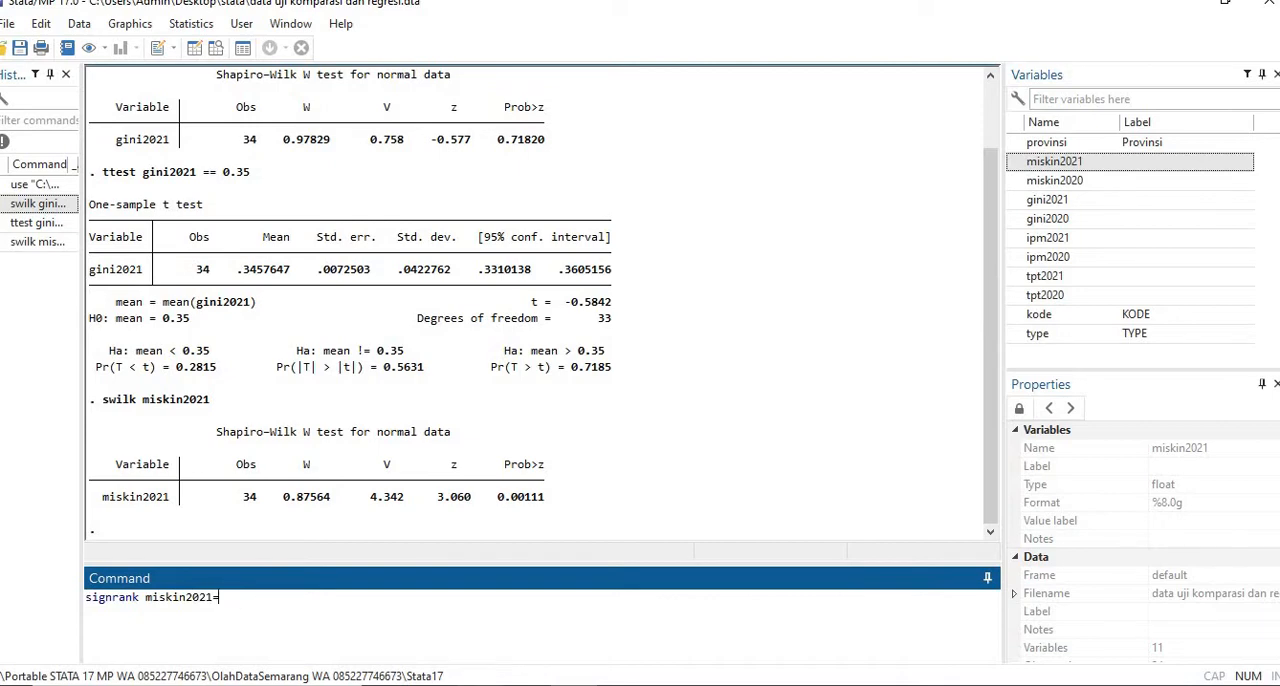
key("alt+Tab")
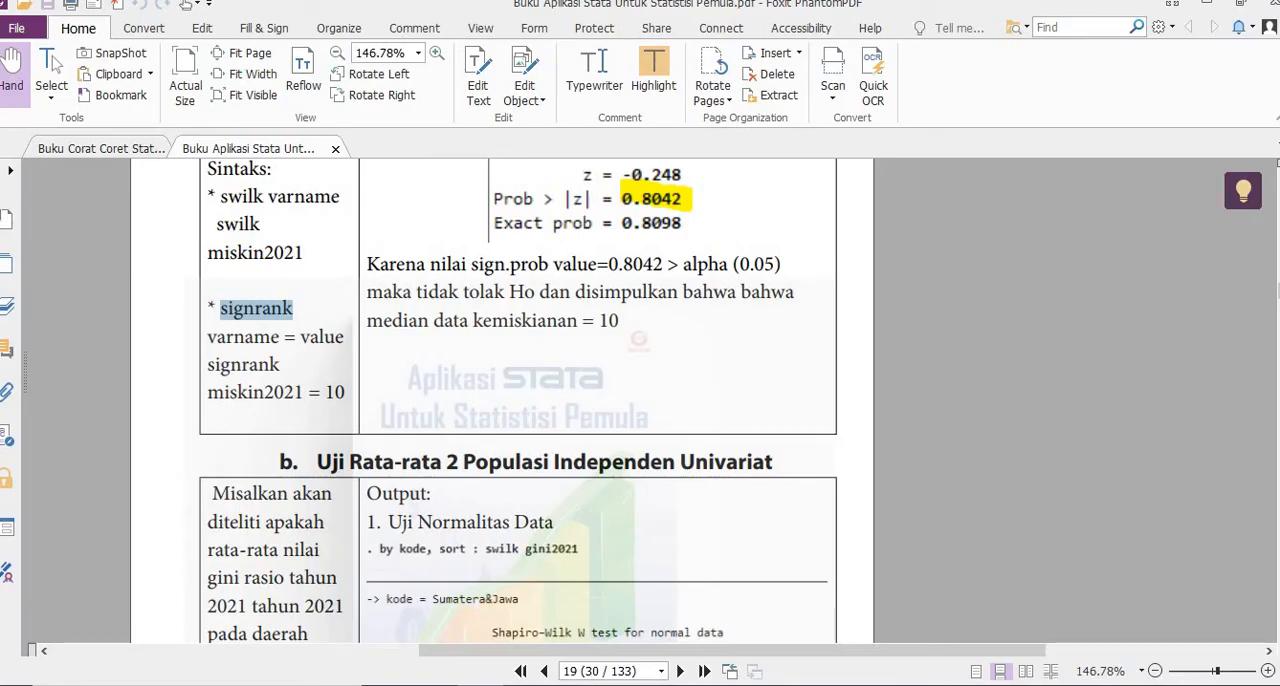
key("alt+Tab")
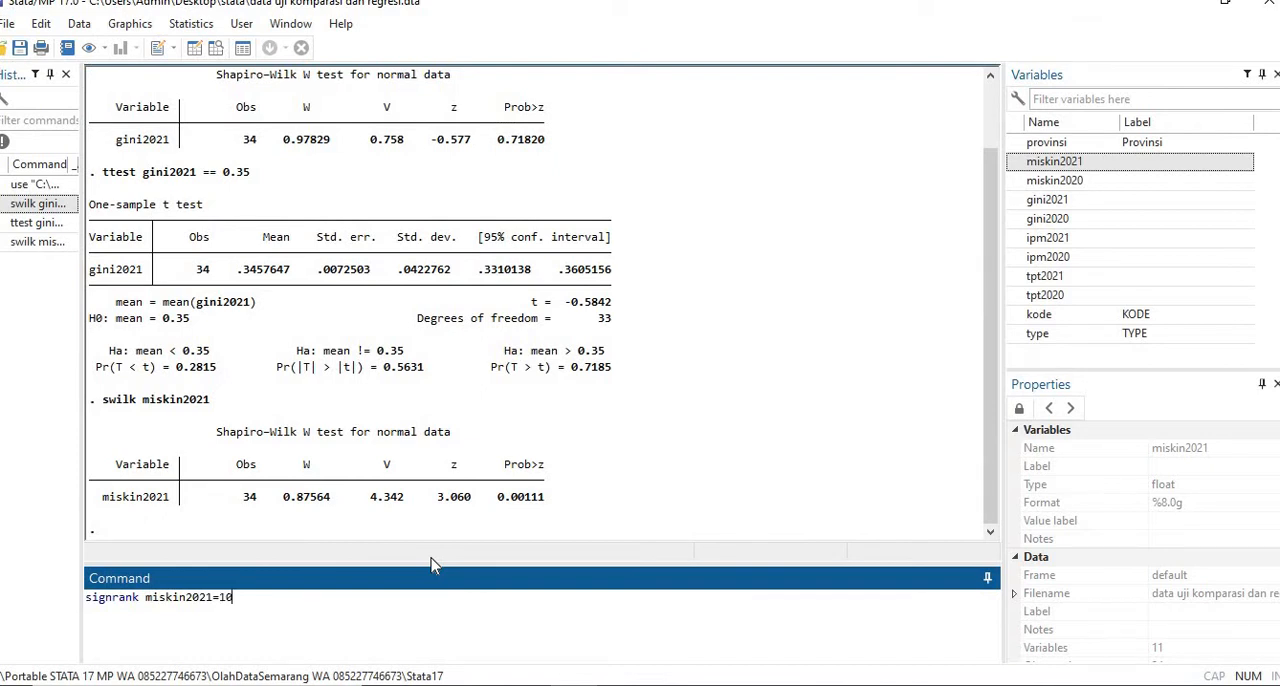
key("Return")
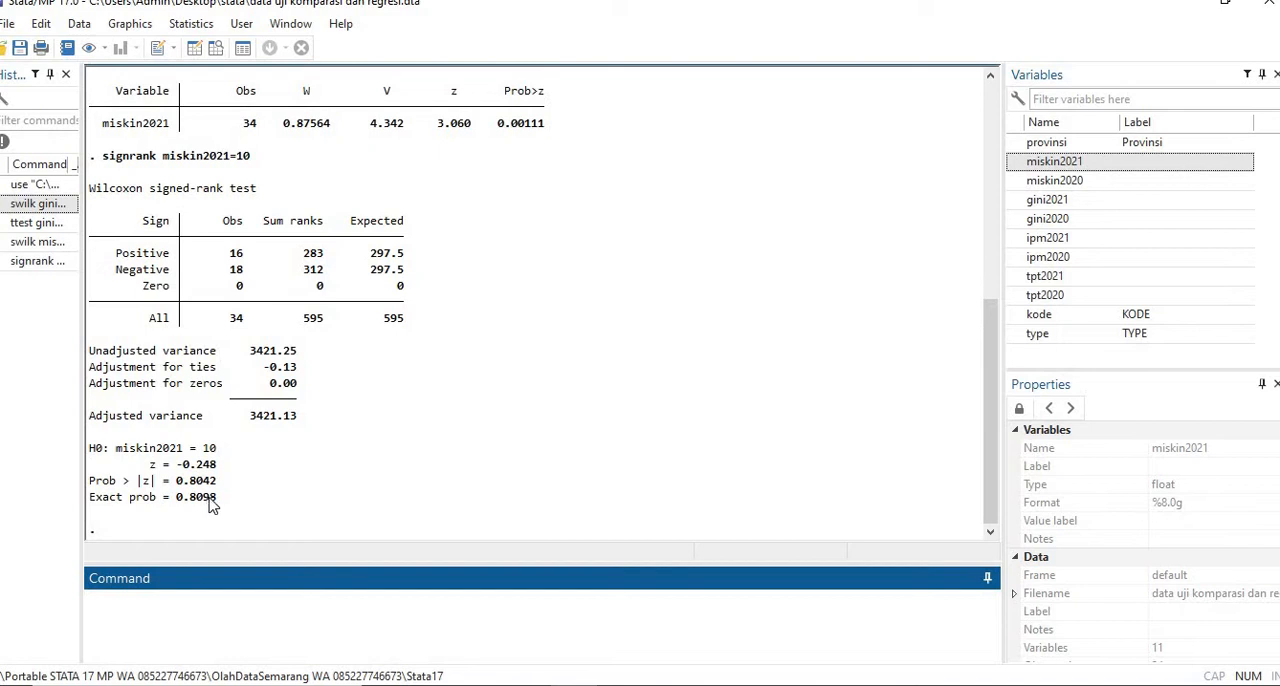
- Switch to the Stata book in Foxit PhantomPDF and copy "by kode, sort: swilk gini2021" from the two-population independent mean test example
left_click(483, 684)
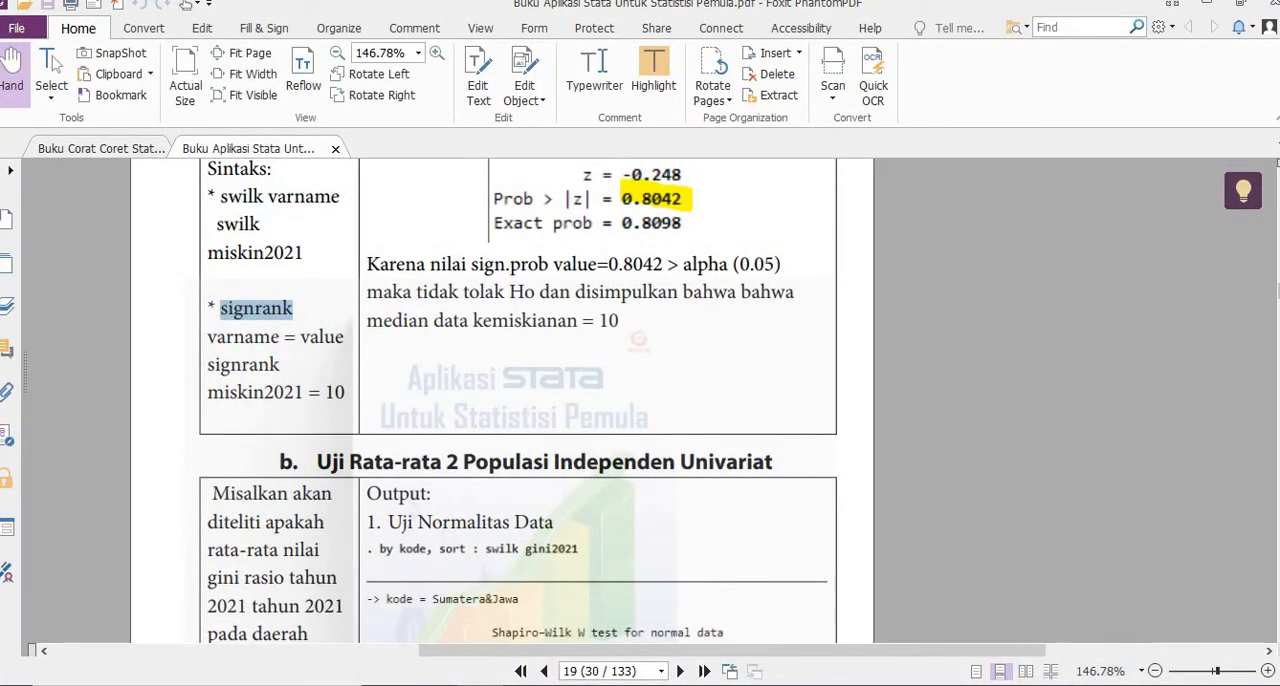
scroll(520, 400, "down", 5)
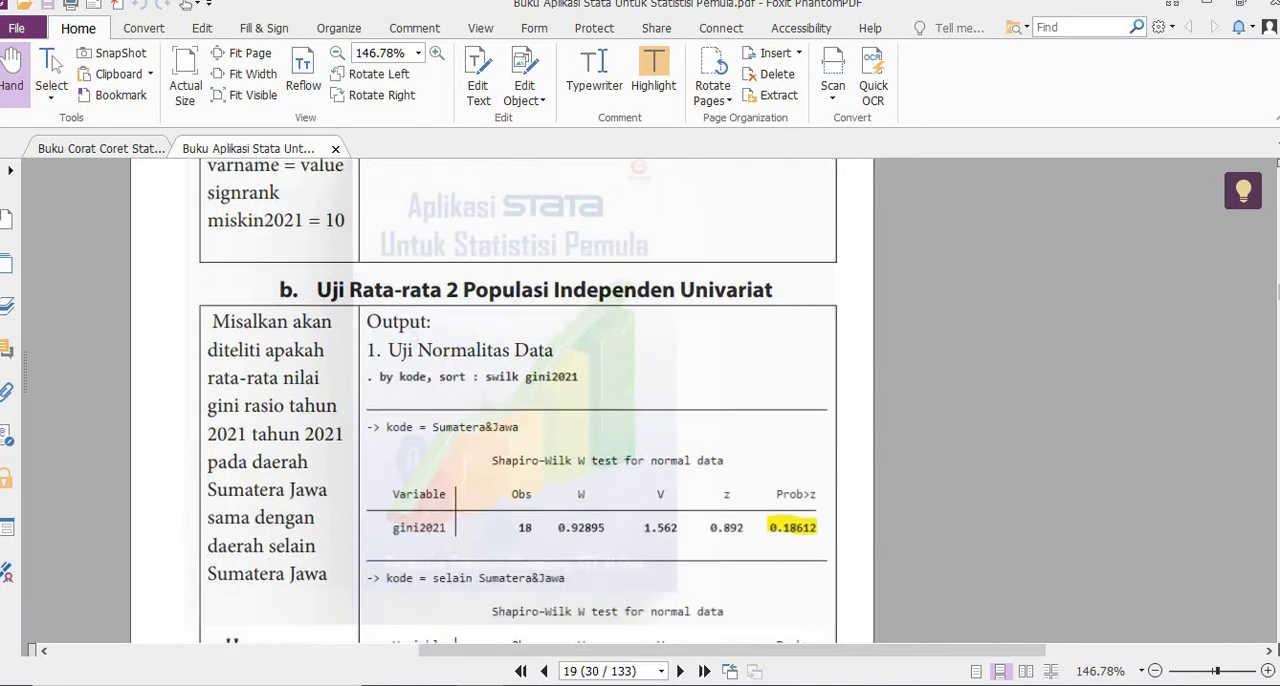
scroll(520, 400, "down", 1)
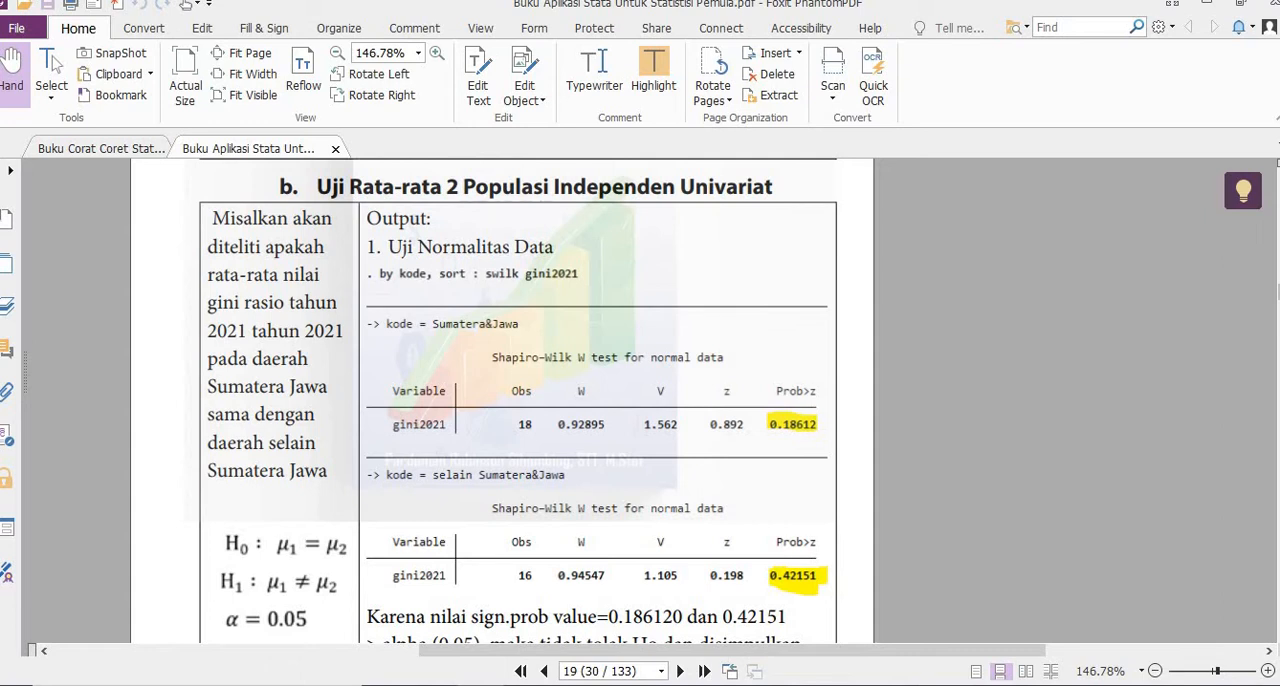
scroll(518, 400, "down", 1)
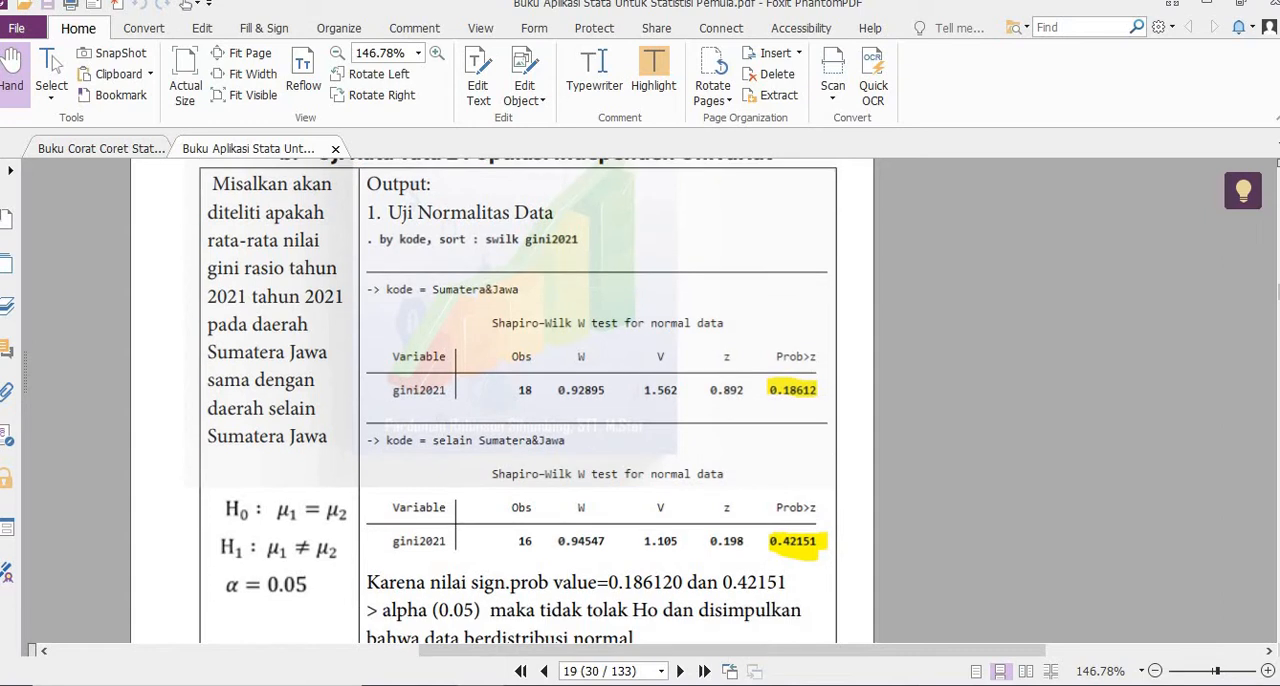
scroll(518, 400, "down", 2)
scroll(518, 400, "down", 8)
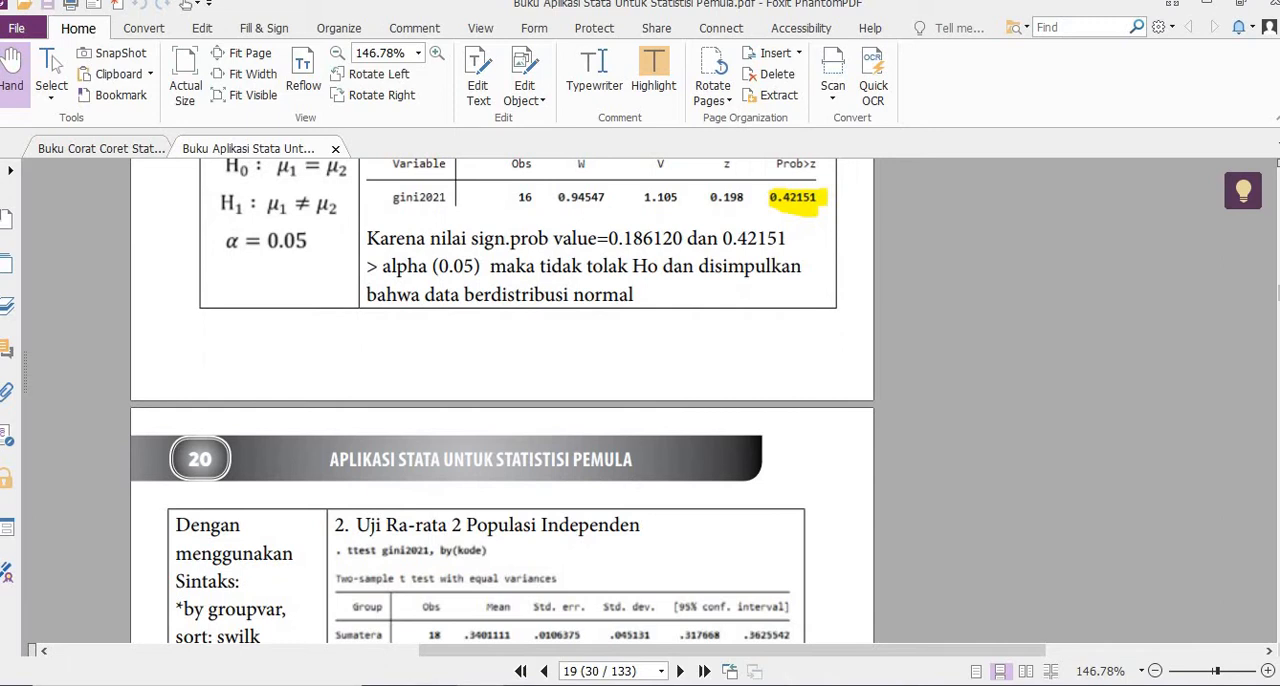
scroll(455, 603, "down", 4)
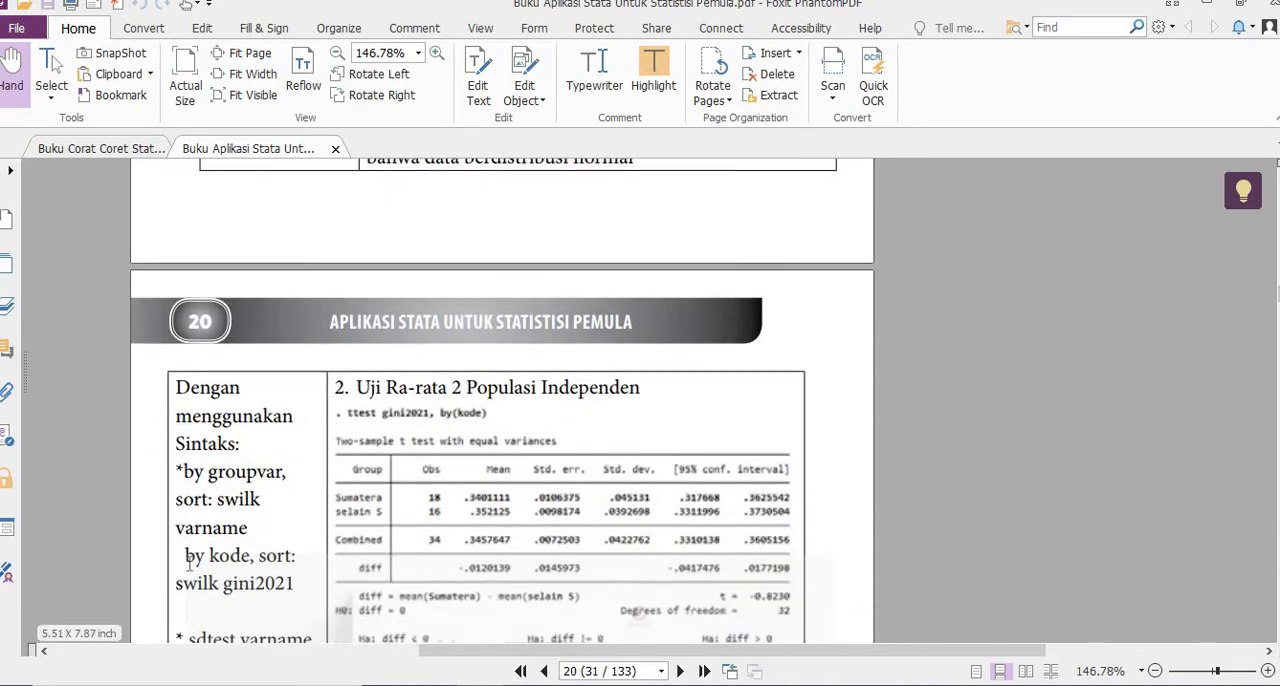
left_click_drag(180, 558, 355, 578)
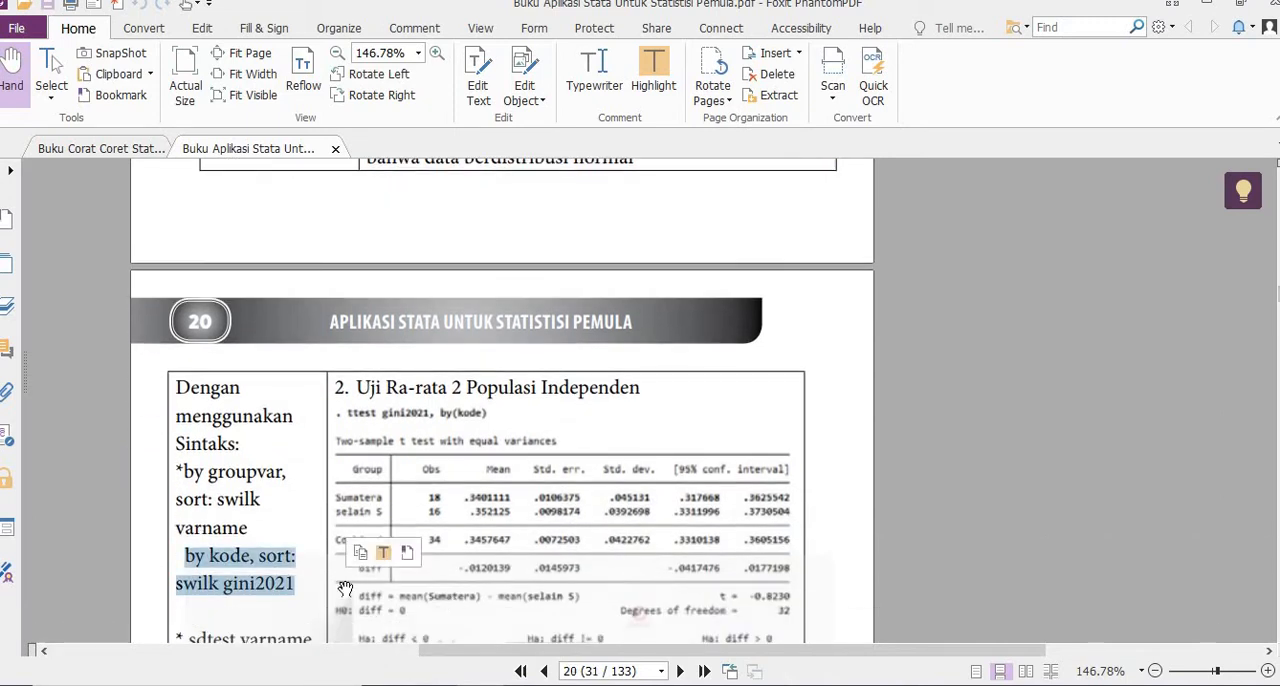
key("ctrl+c")
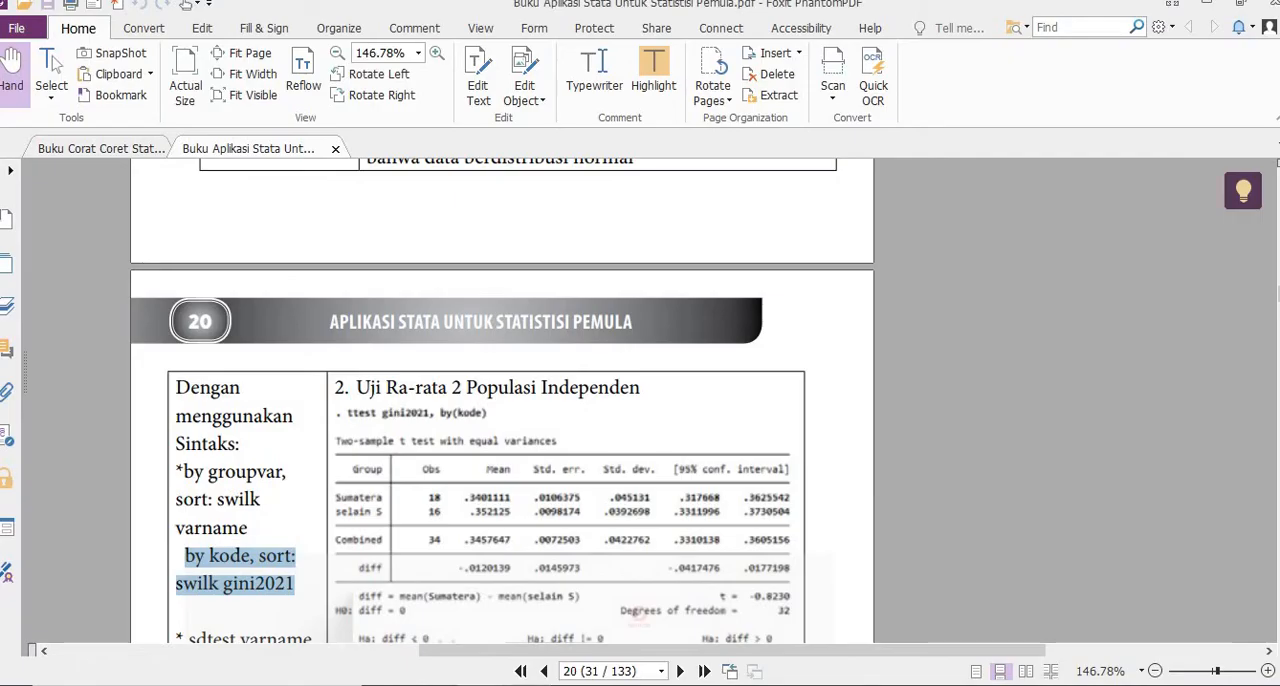
- Switch to Stata, paste the copied command, join it into one line and run by kode, sort: swilk gini2021
key("alt+Tab")
key("ctrl+v")
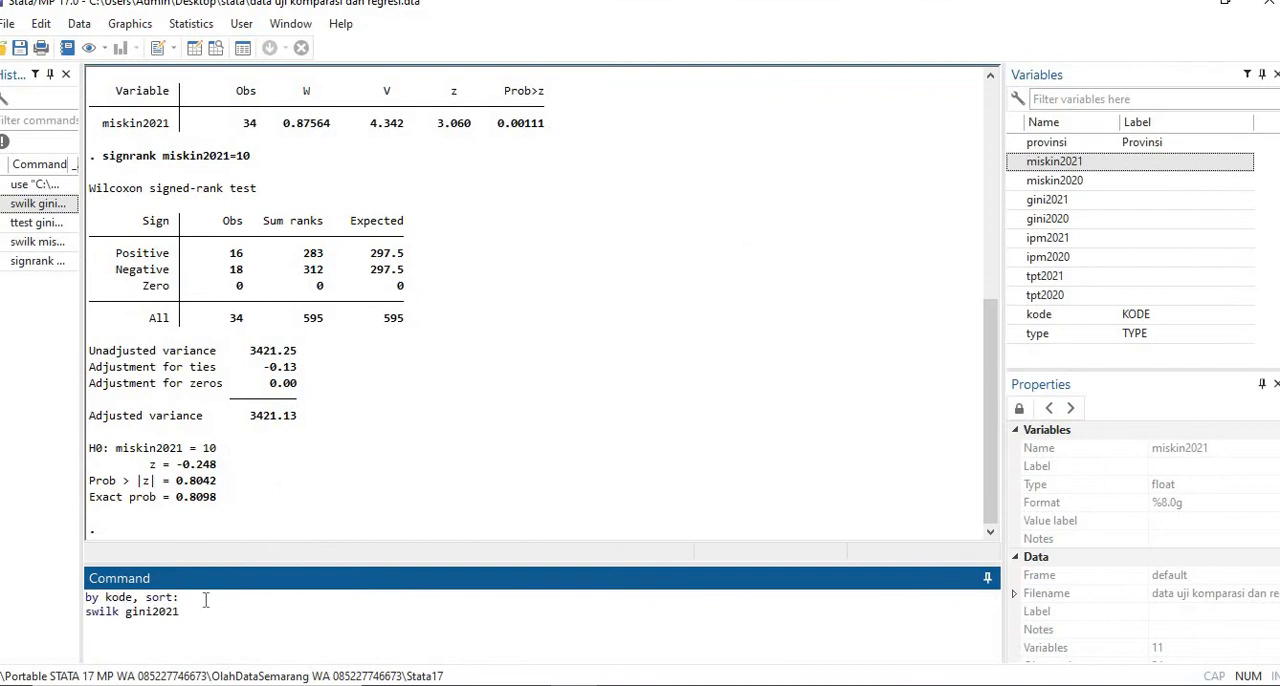
key("Delete")
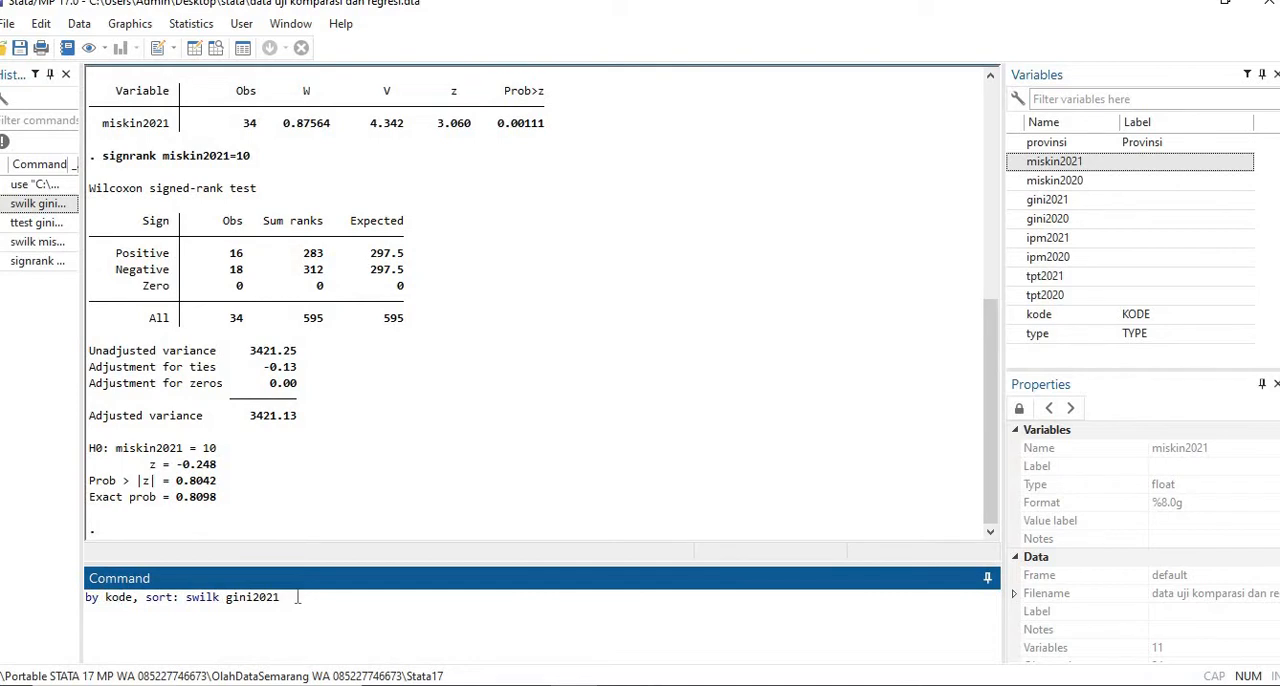
key("Return")
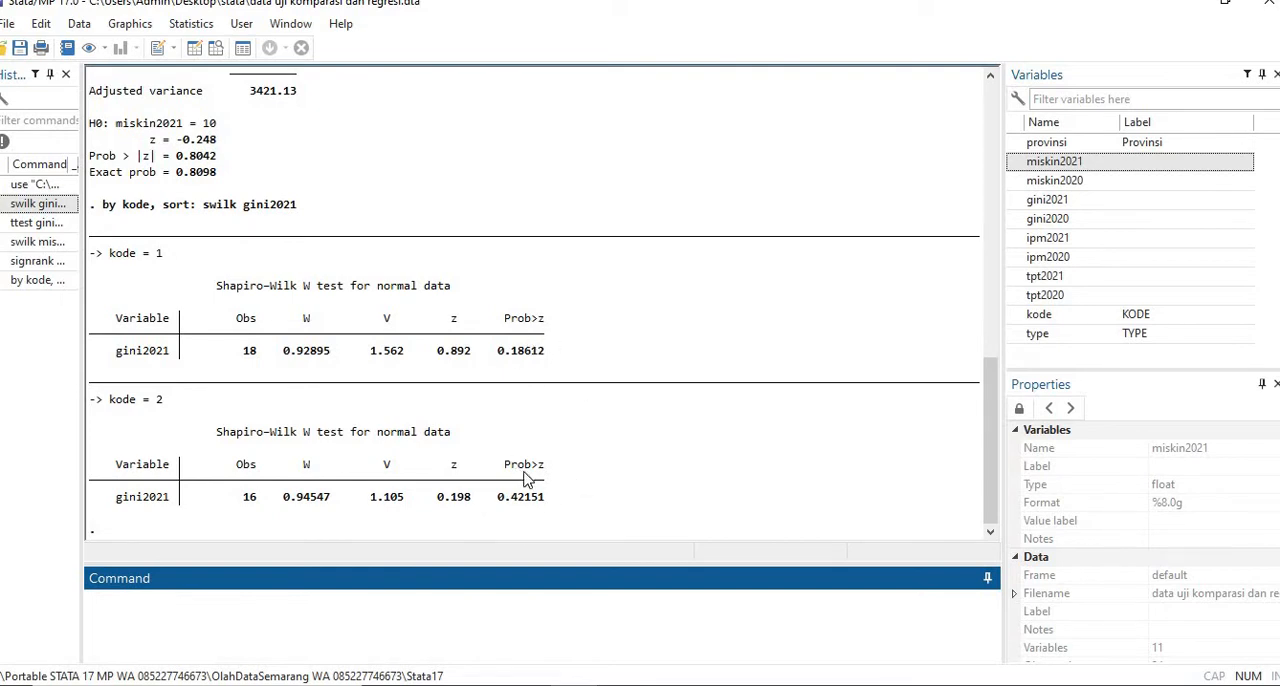
- Open the t test (mean-comparison test) from the classical tests of hypotheses and choose the two-sample test using groups
left_click(200, 23)
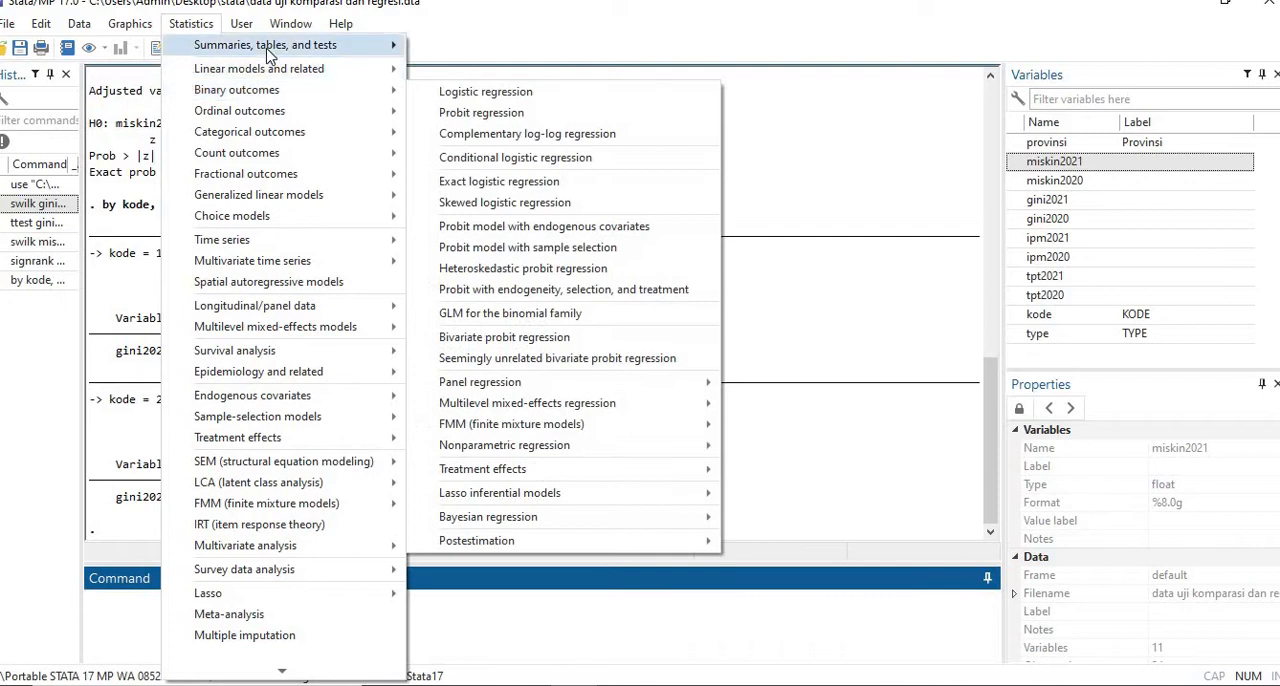
mouse_move(268, 55)
mouse_move(592, 146)
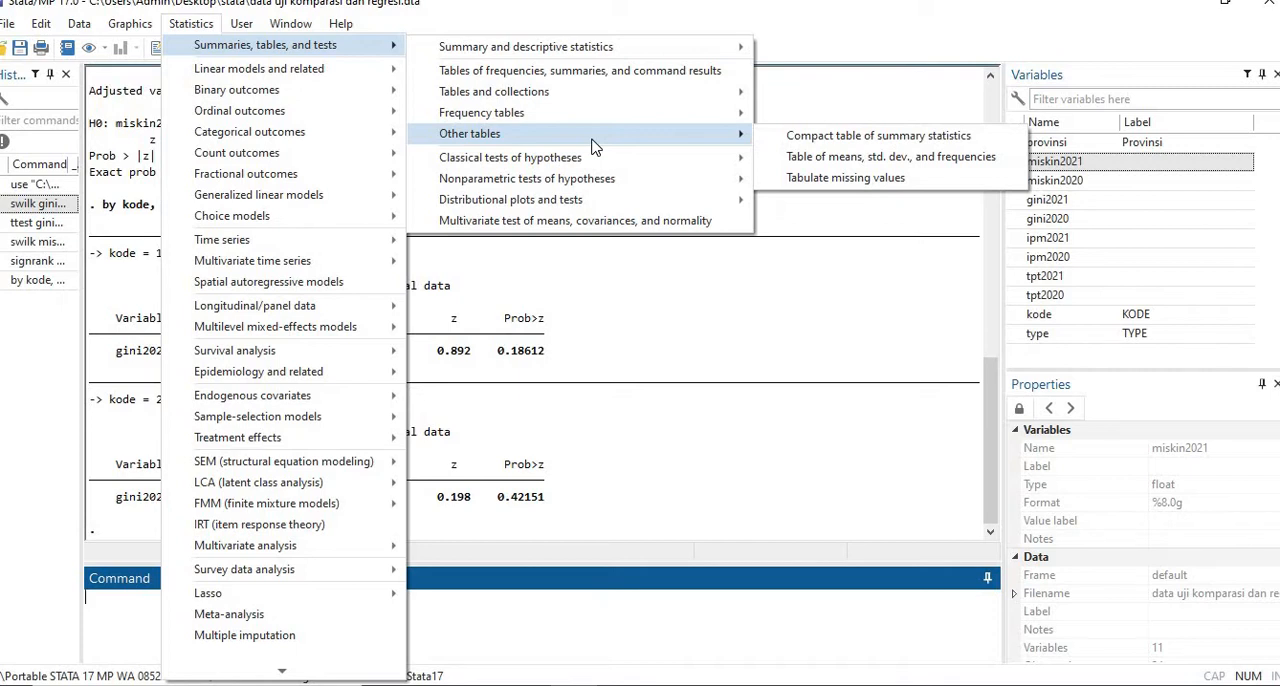
mouse_move(609, 188)
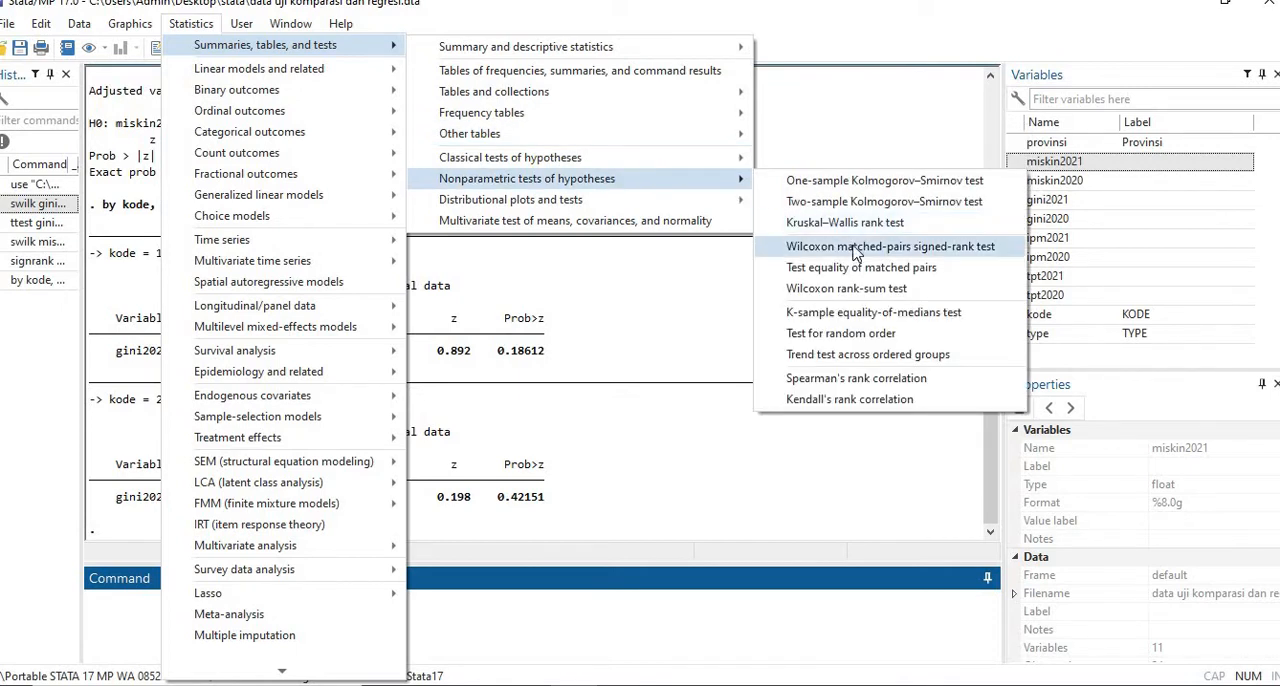
mouse_move(705, 165)
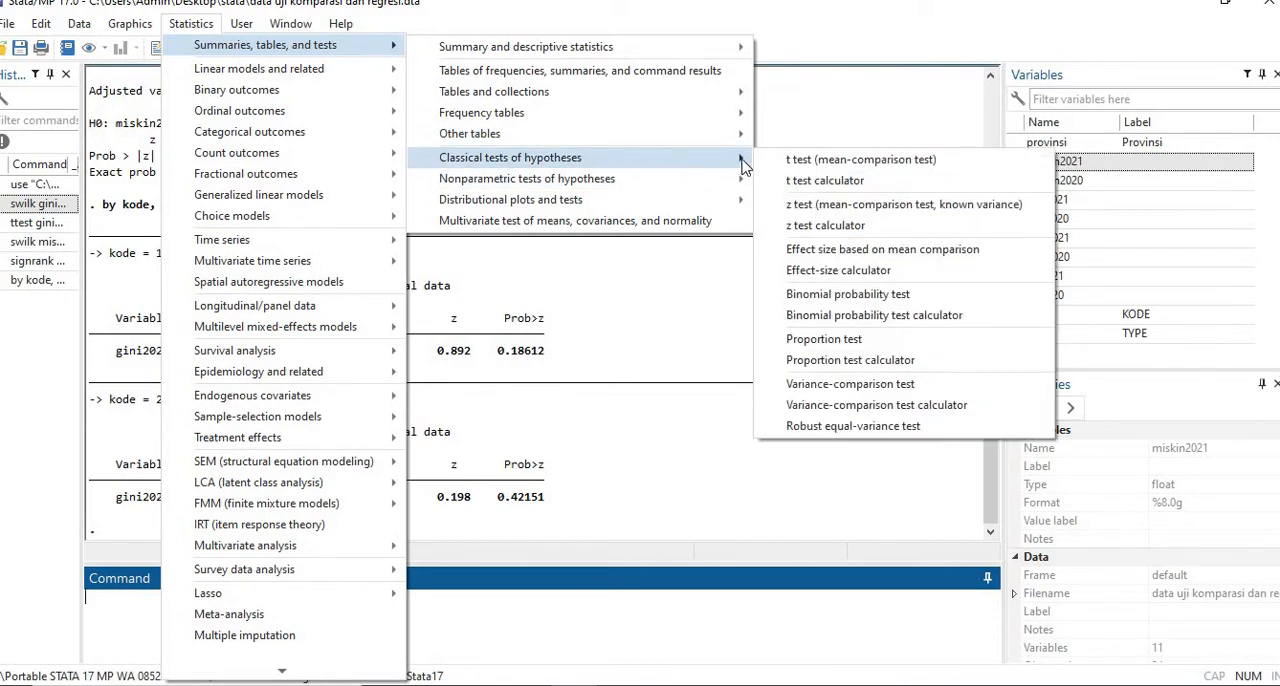
left_click(828, 161)
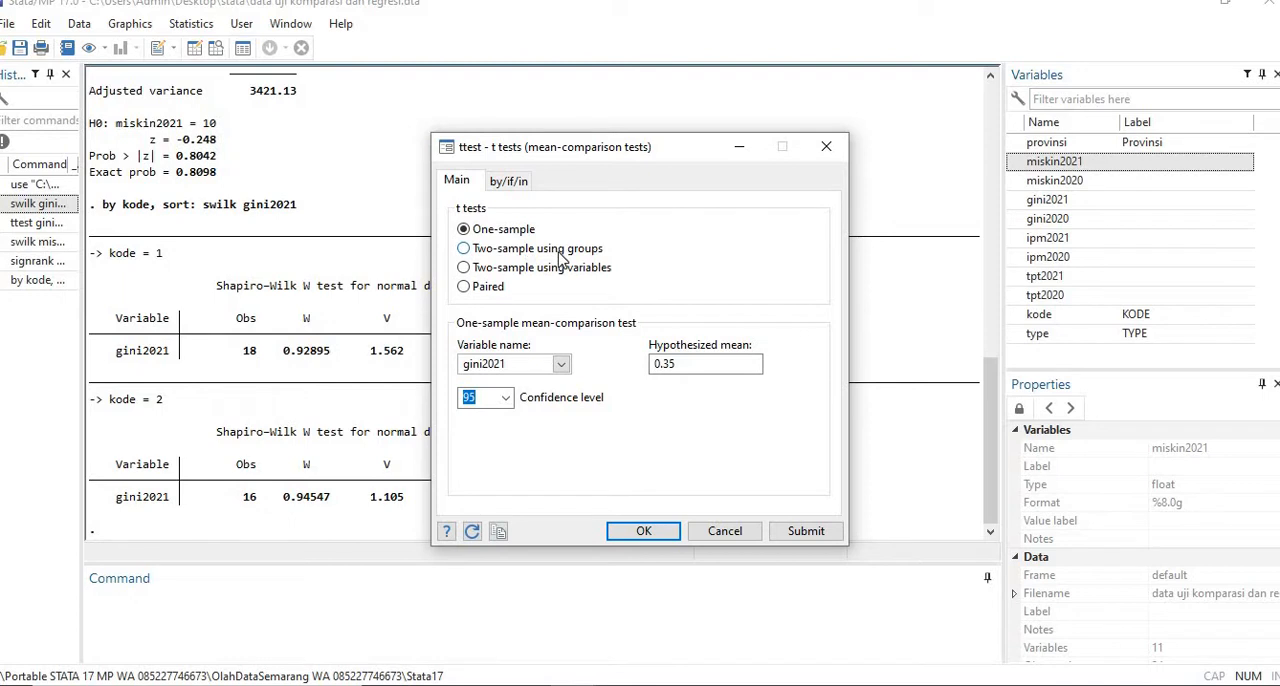
left_click(550, 258)
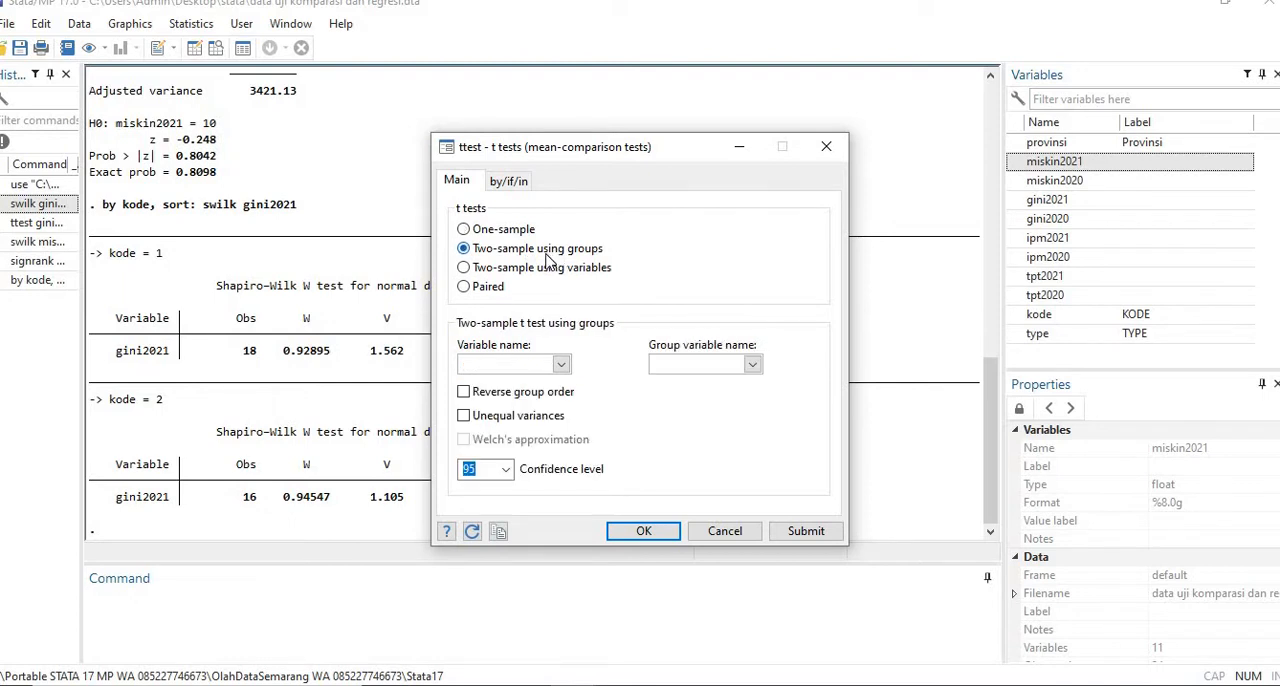
- Set gini2021 as the test variable and kode as the group variable for the two-sample t test
left_click(561, 364)
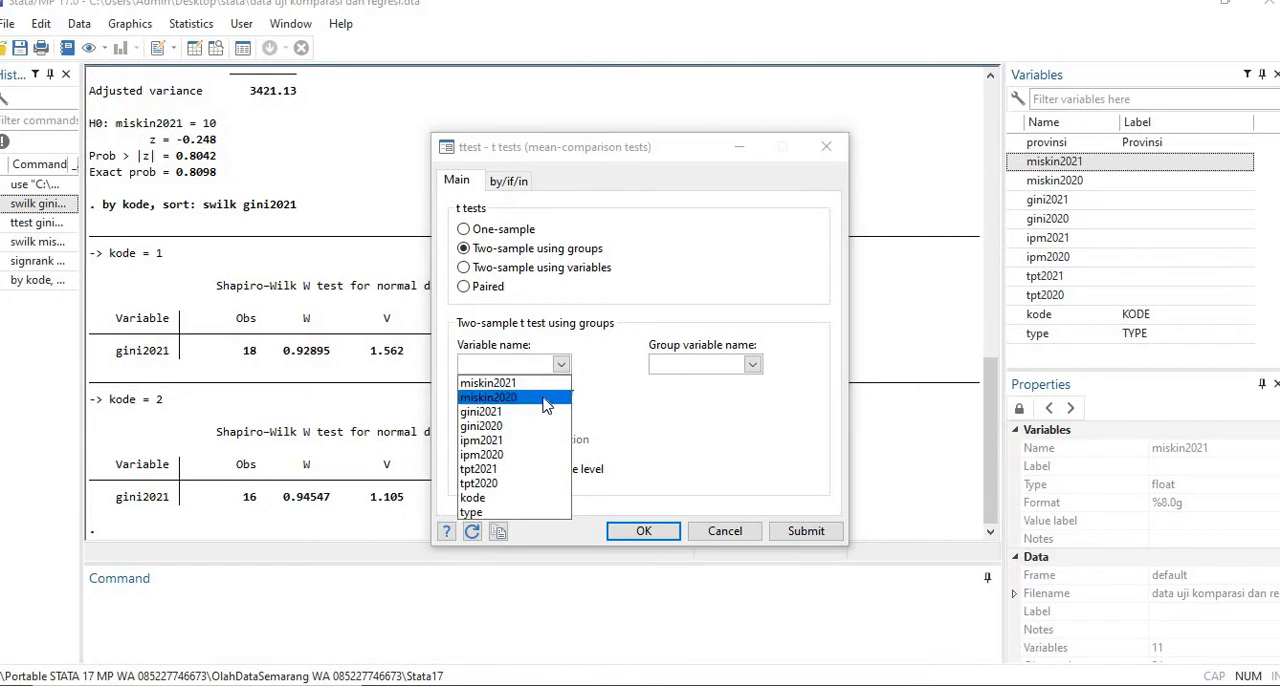
left_click(541, 412)
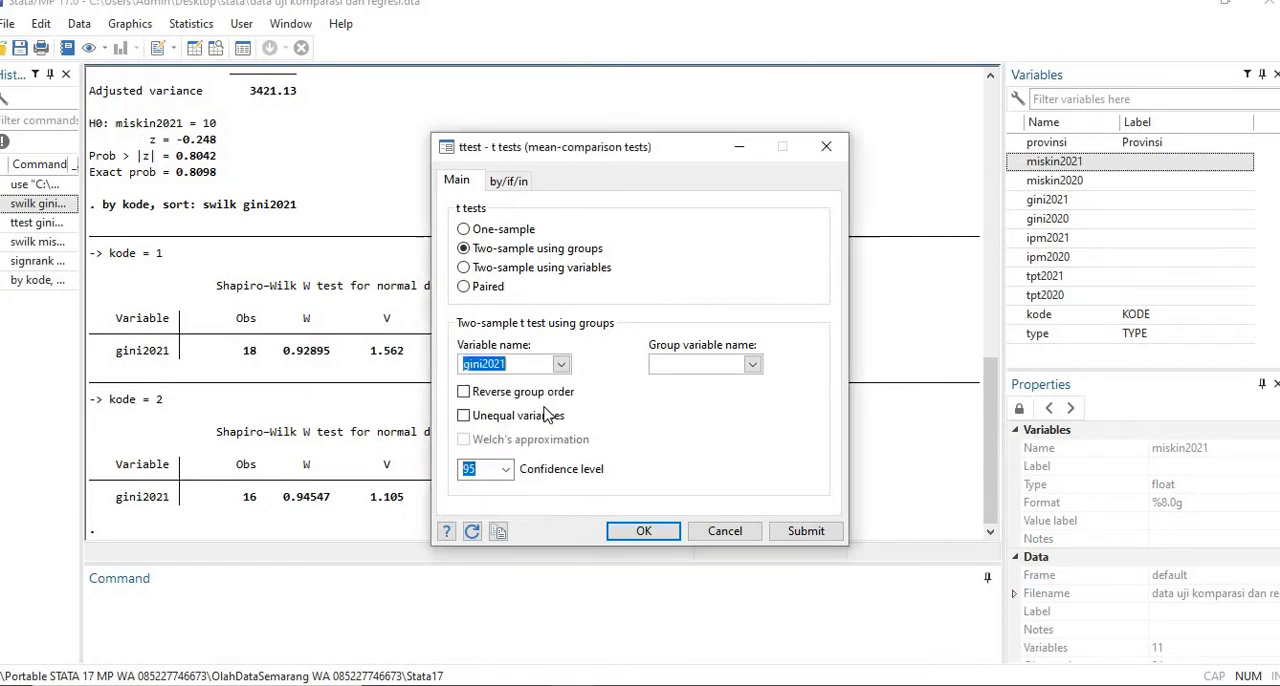
left_click(752, 364)
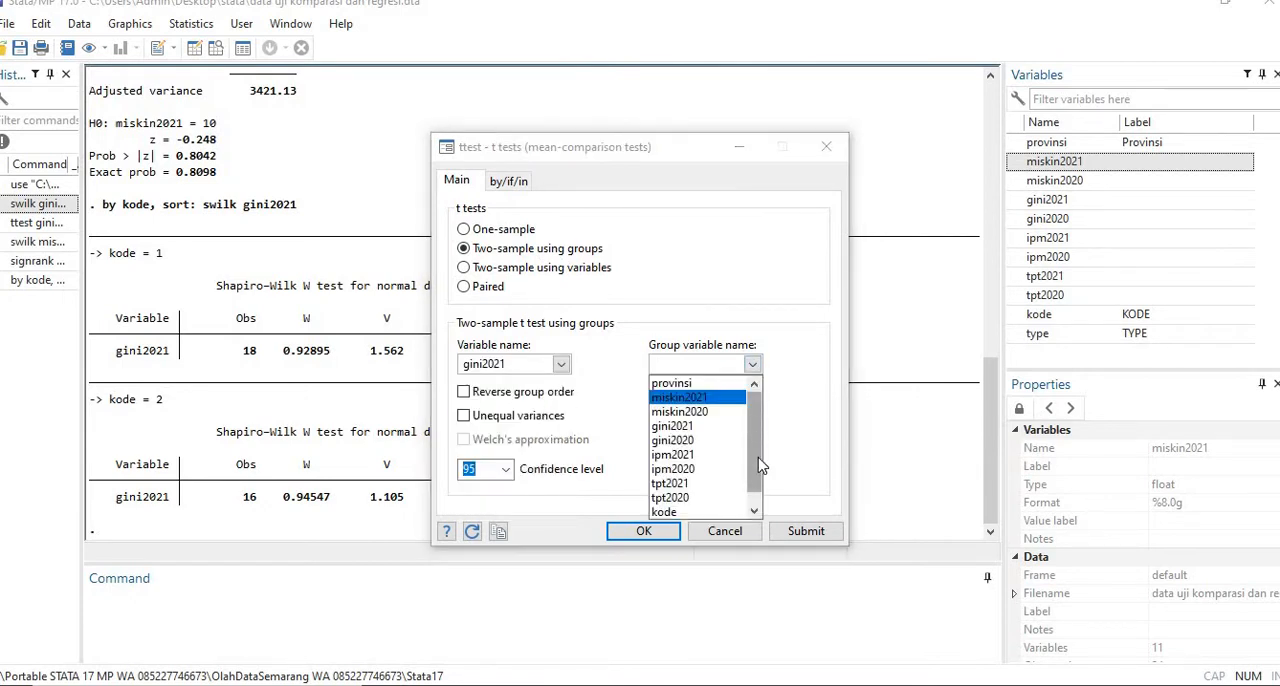
scroll(762, 460, "down", 1)
left_click(686, 497)
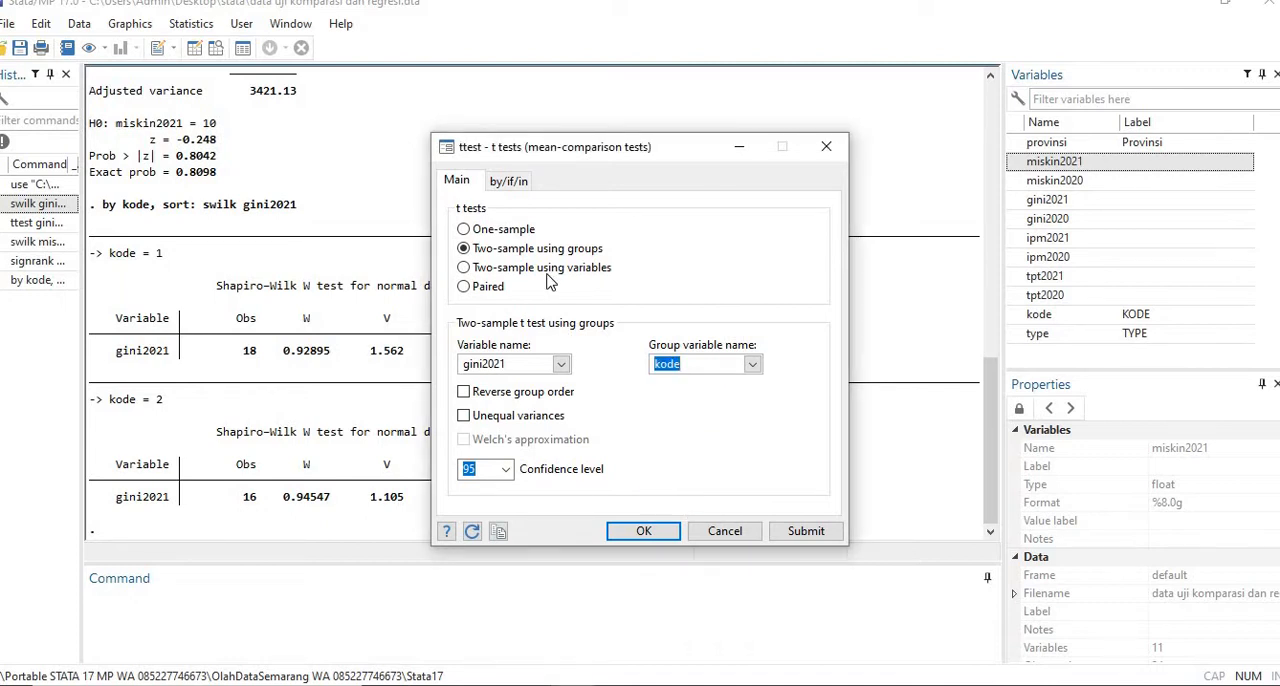
- Run the two-sample t test using groups on gini2021 by kode with a 95 confidence level
left_click(525, 278)
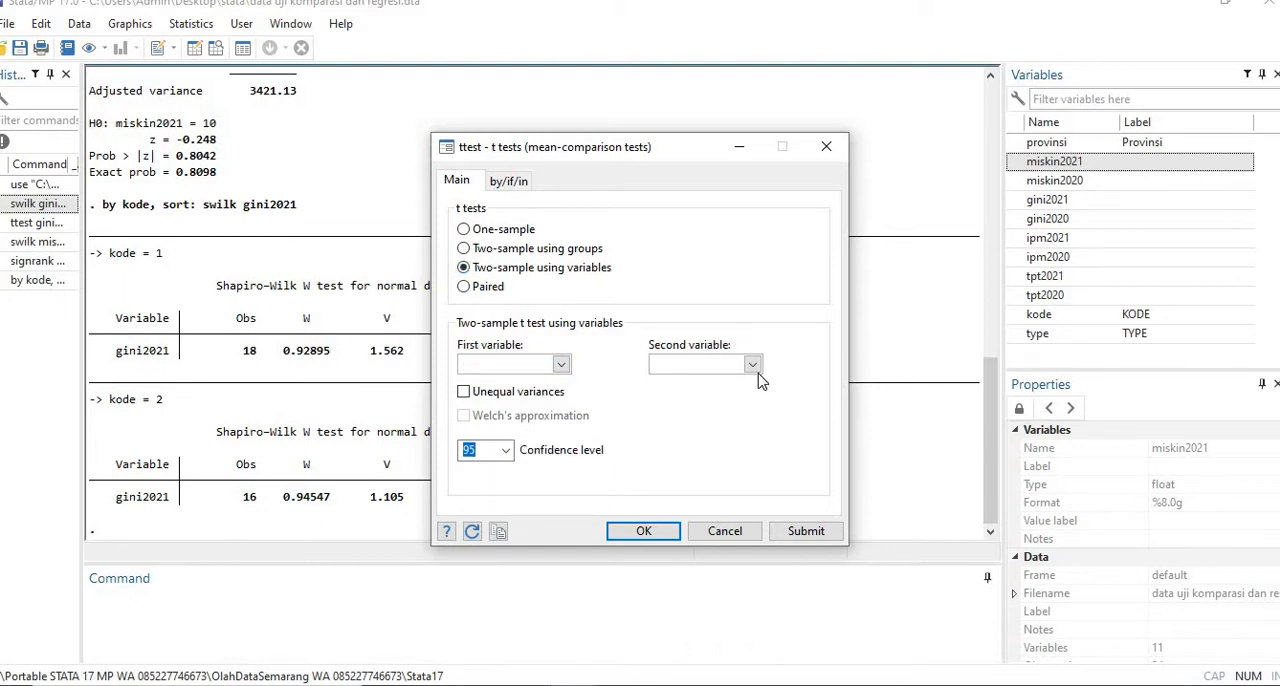
left_click(565, 252)
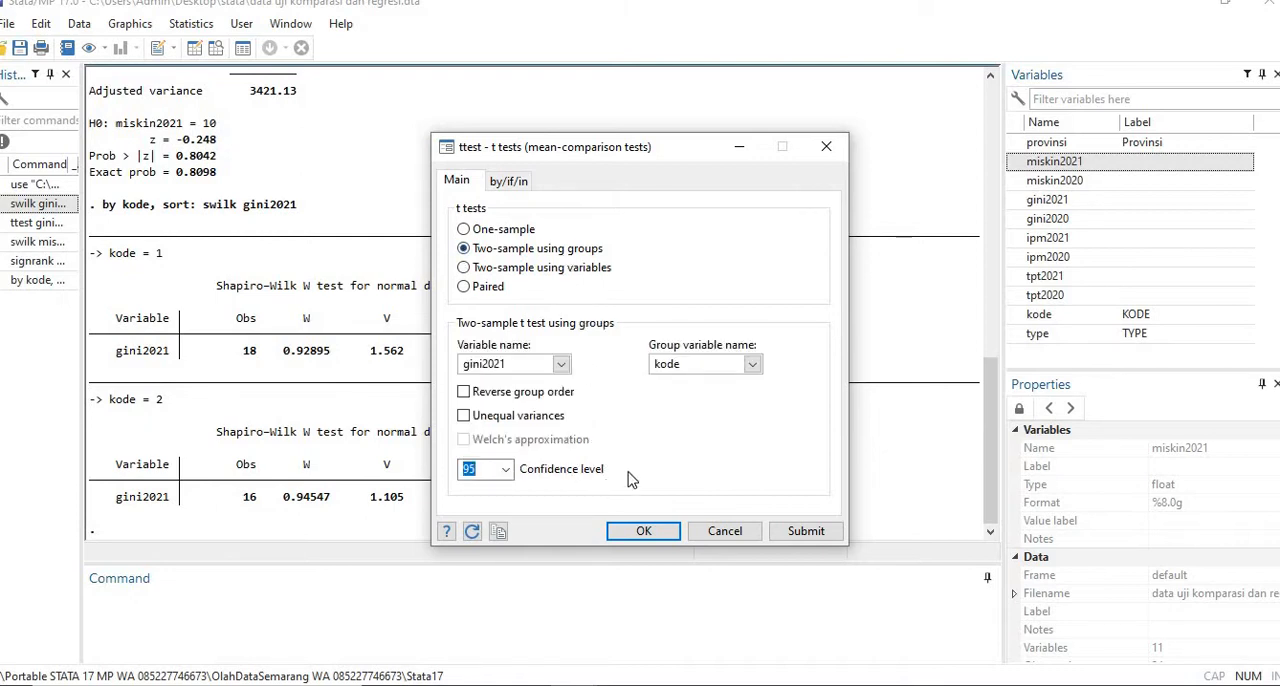
left_click(636, 533)
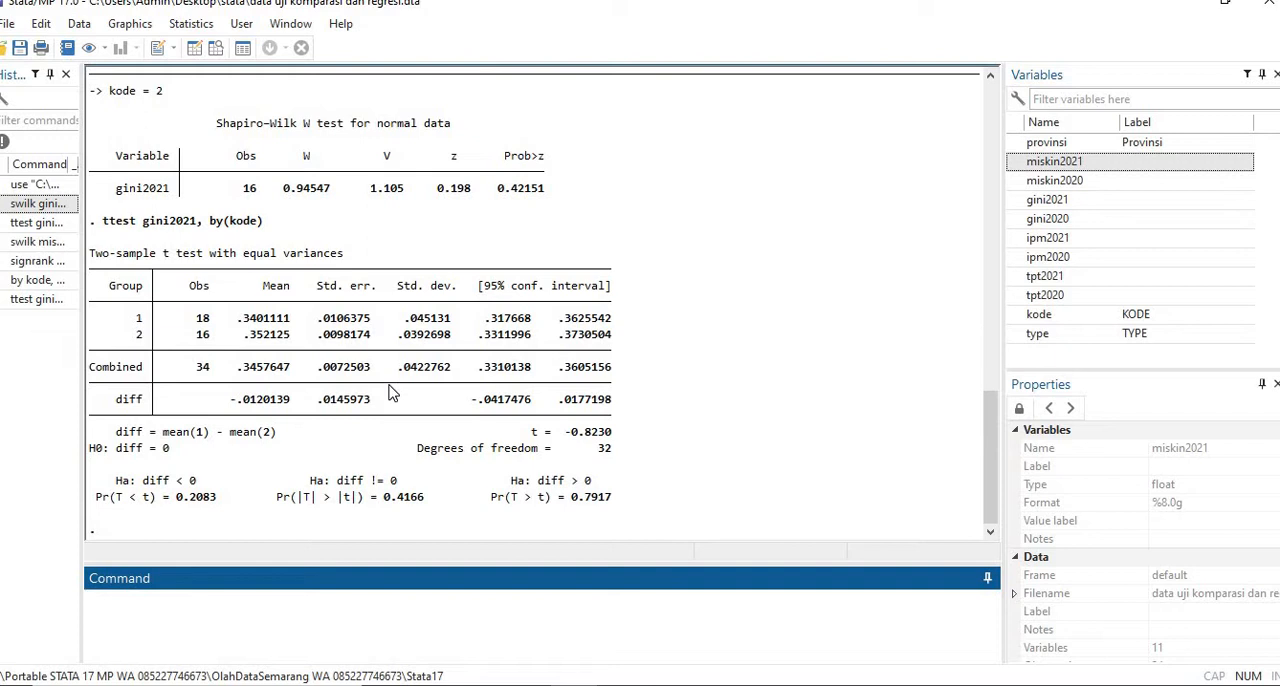
- Switch to the Stata book in Foxit PhantomPDF and read the two-population median test example for ipm2021 on page 21
left_click(482, 684)
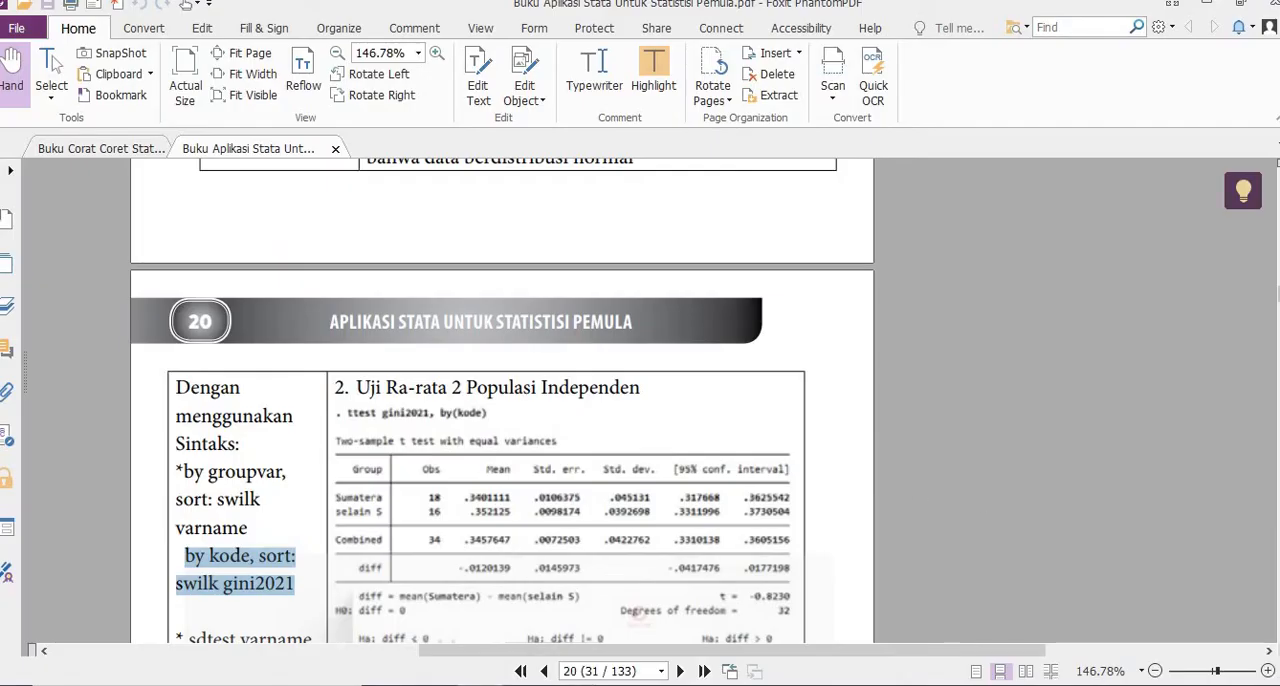
scroll(500, 400, "down", 5)
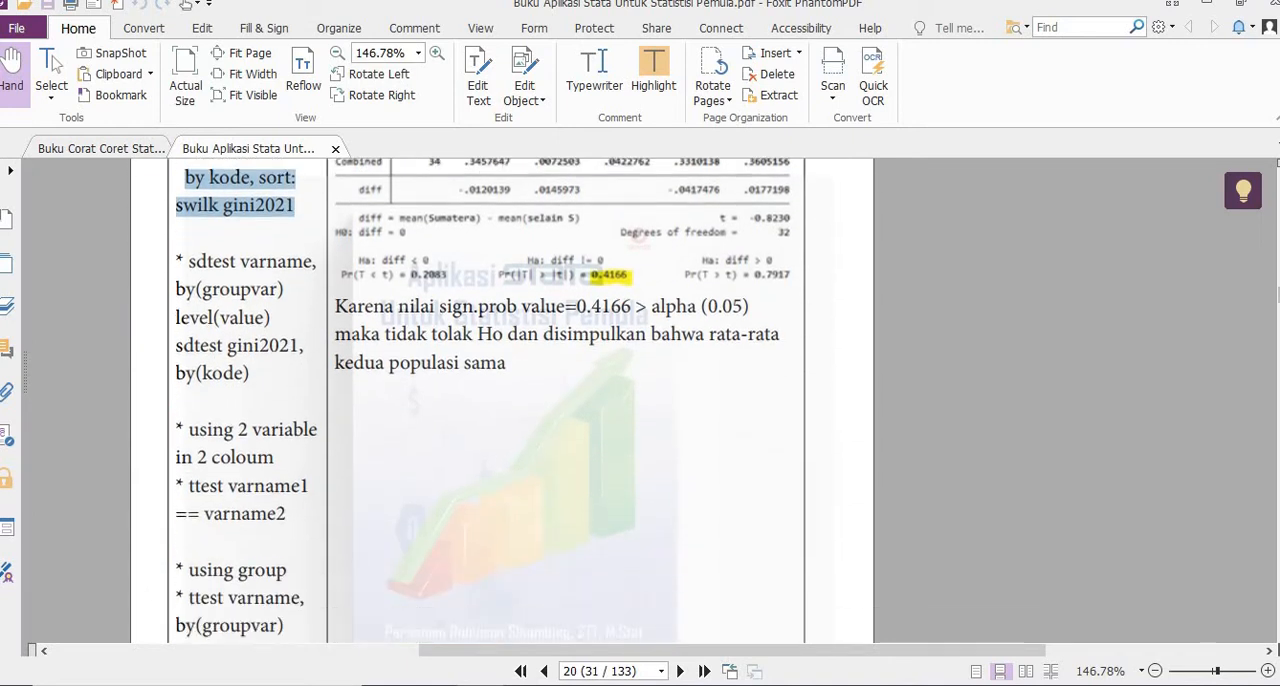
scroll(503, 400, "down", 1)
scroll(500, 400, "down", 6)
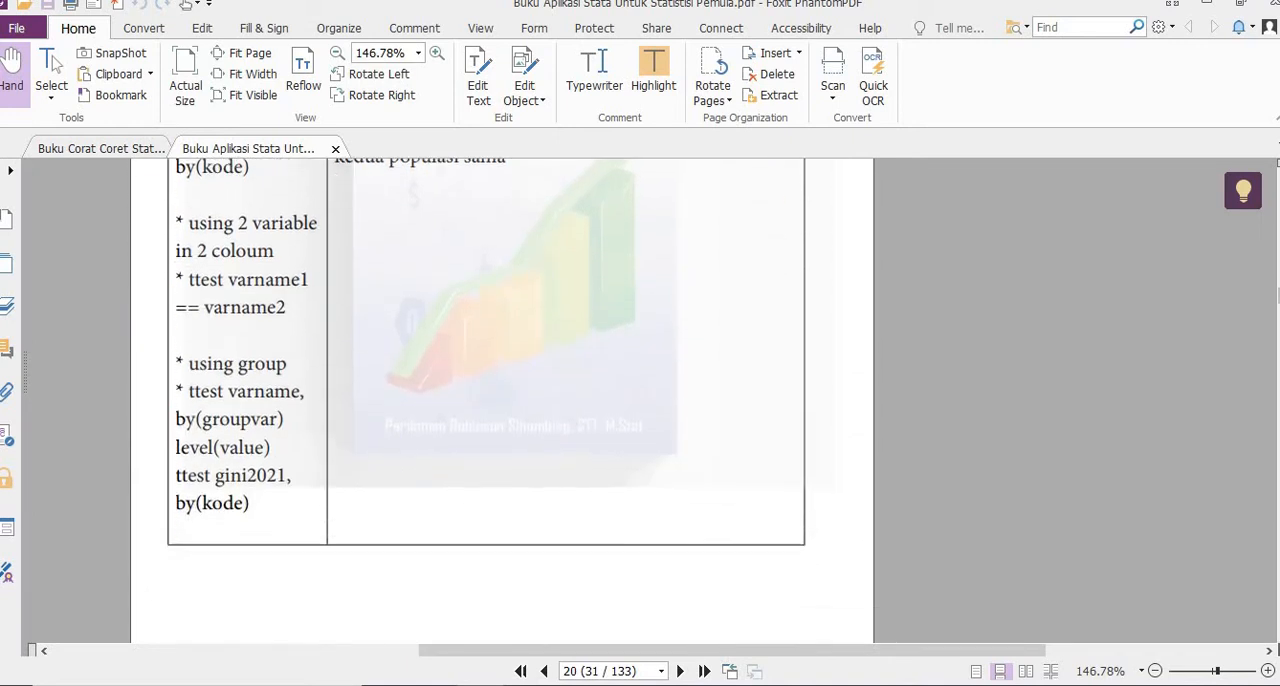
scroll(500, 400, "down", 5)
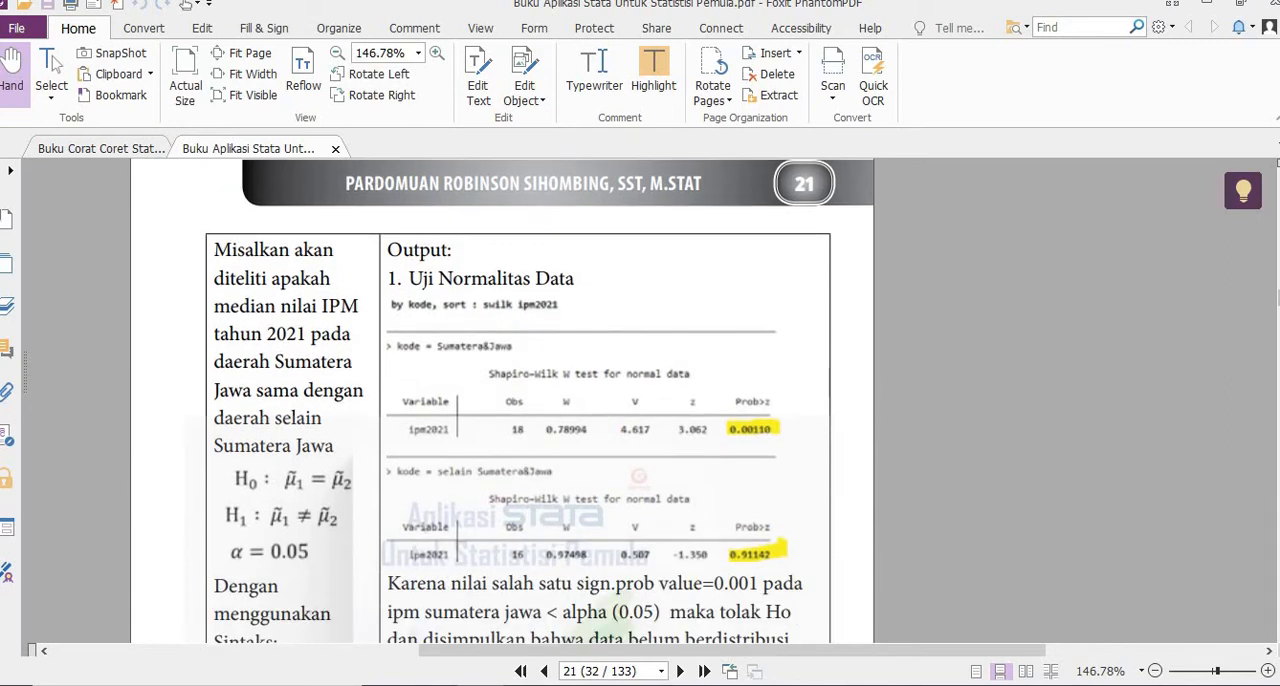
scroll(539, 400, "down", 3)
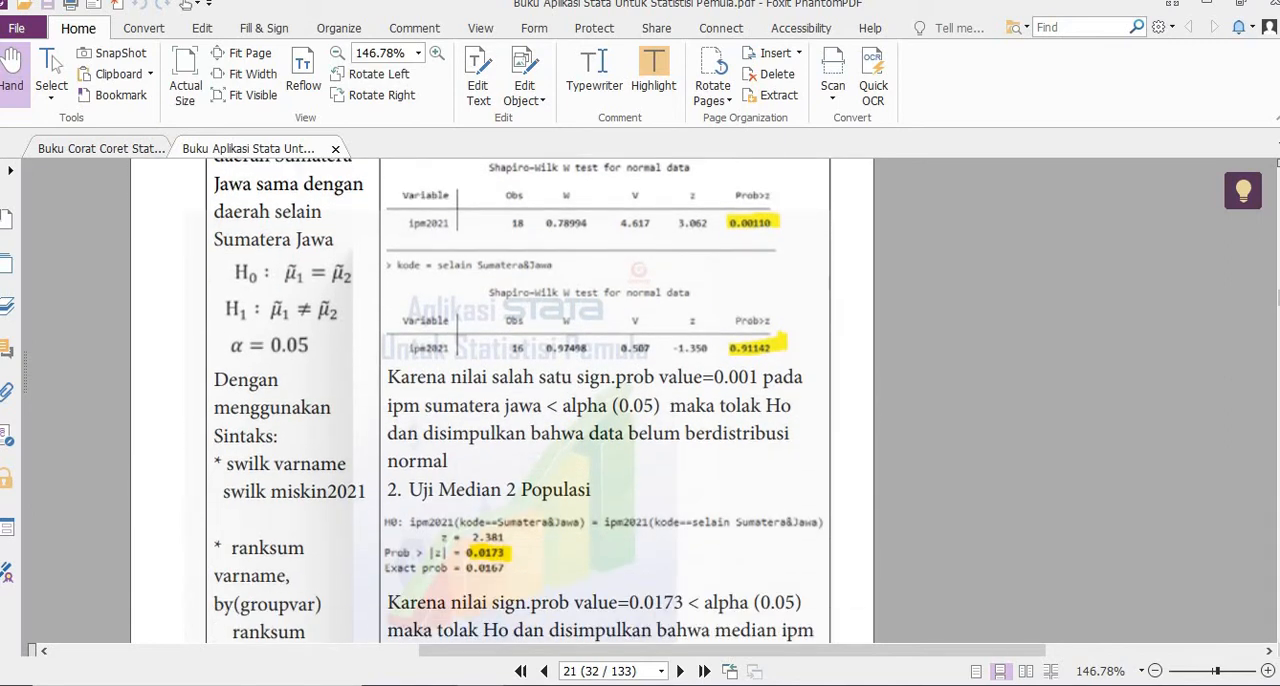
scroll(539, 400, "down", 1)
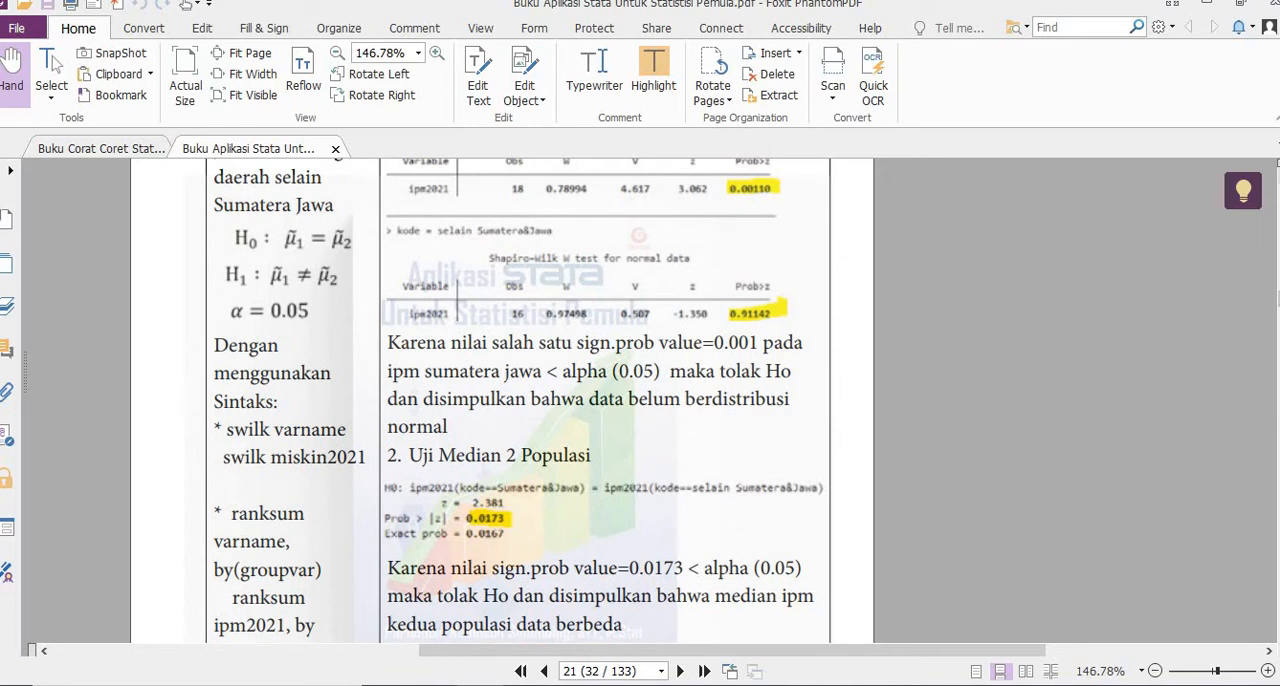
scroll(519, 400, "up", 3)
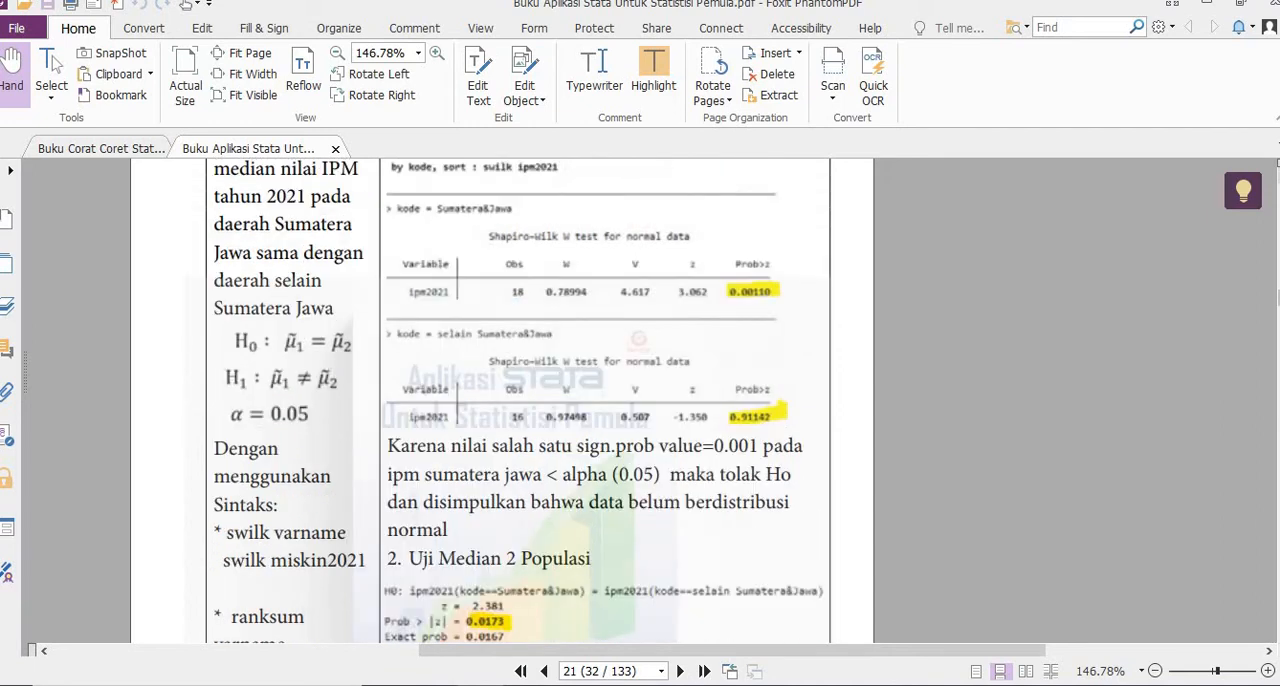
scroll(519, 400, "up", 1)
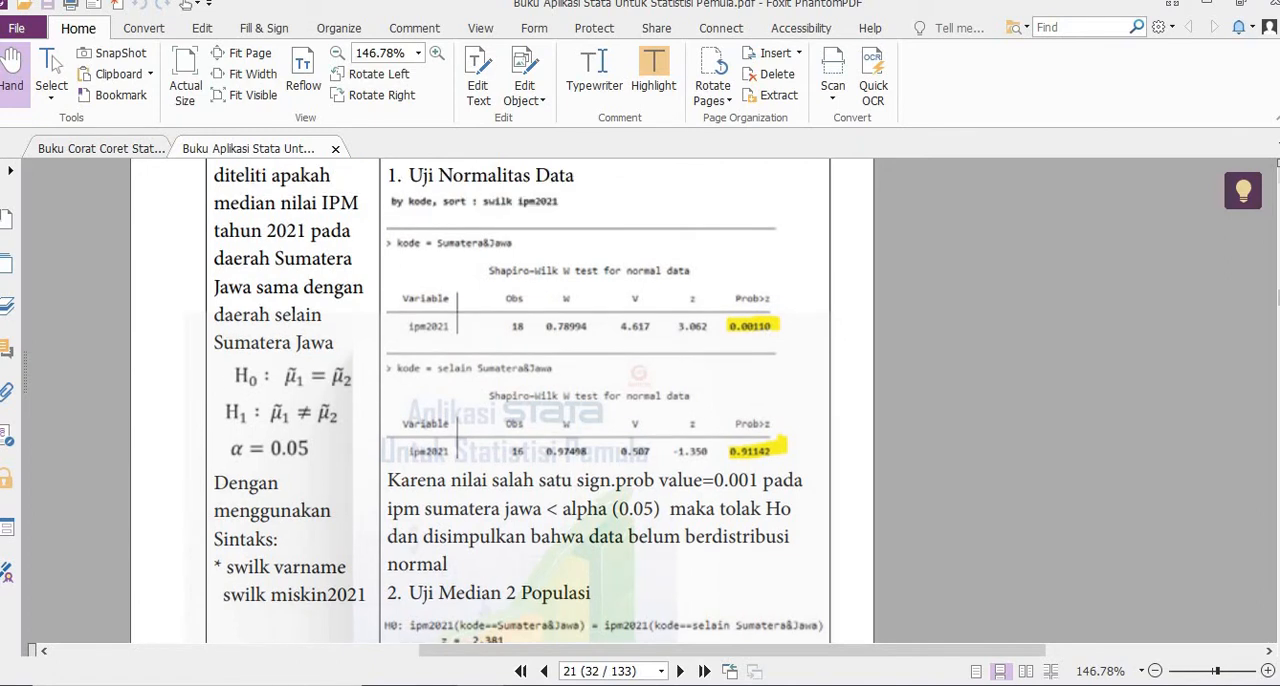
scroll(519, 400, "up", 1)
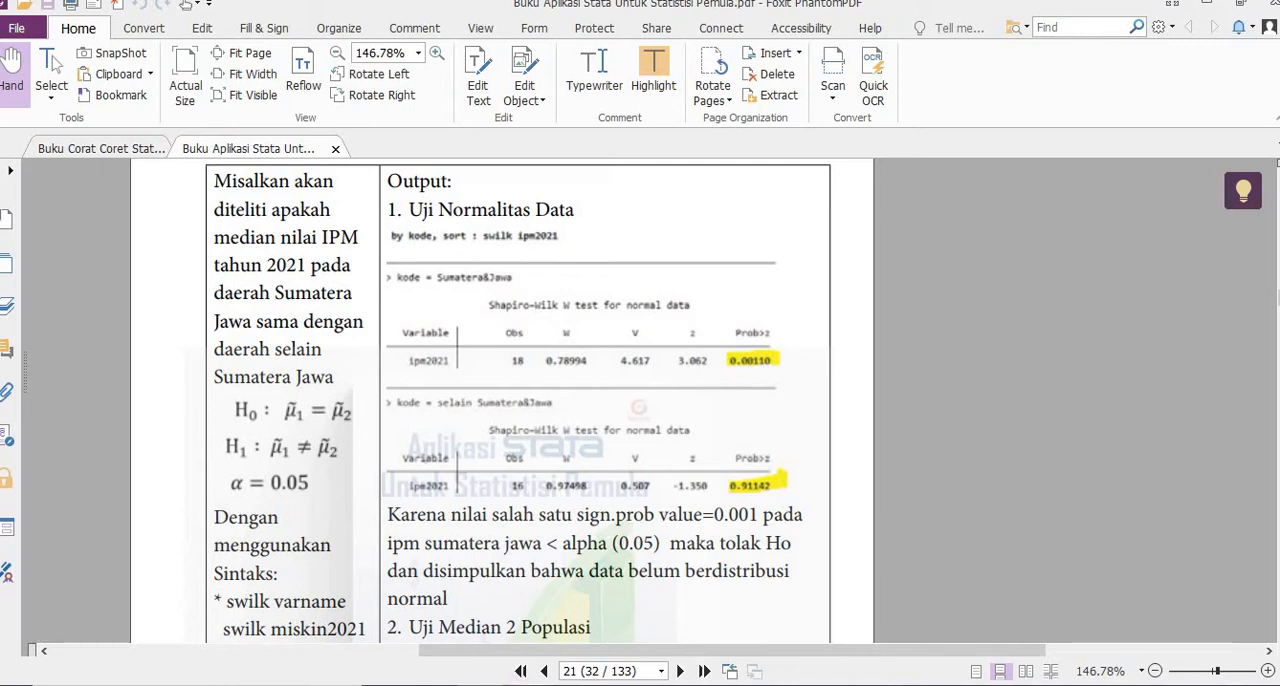
- Switch to Stata, reuse the earlier swilk miskin2021 command with the variable changed to ipm2021, and run swilk ipm2021
left_click(528, 684)
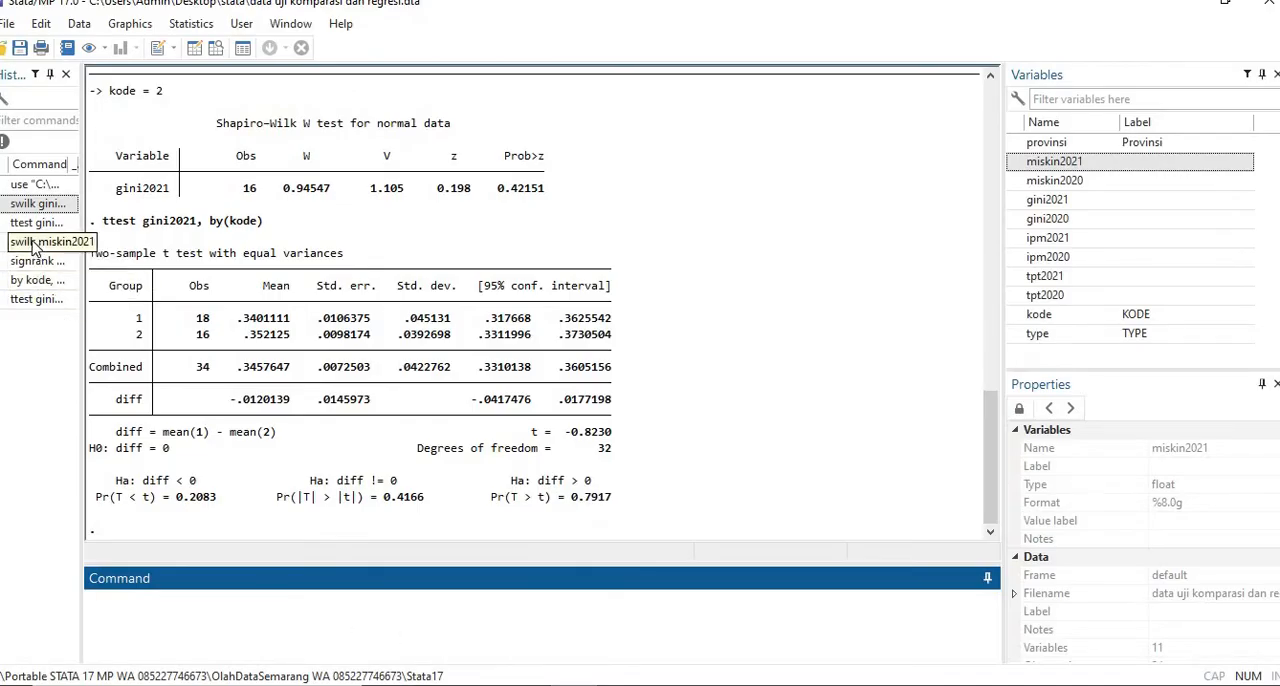
left_click(37, 241)
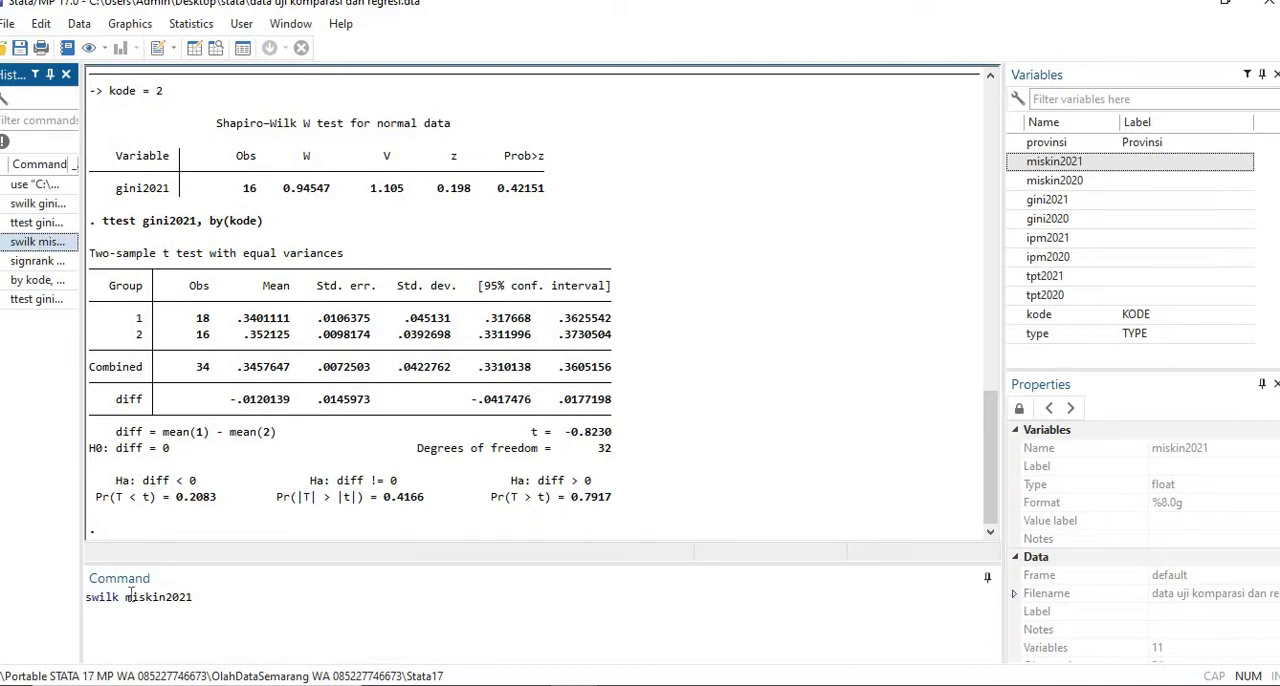
left_click_drag(126, 596, 163, 596)
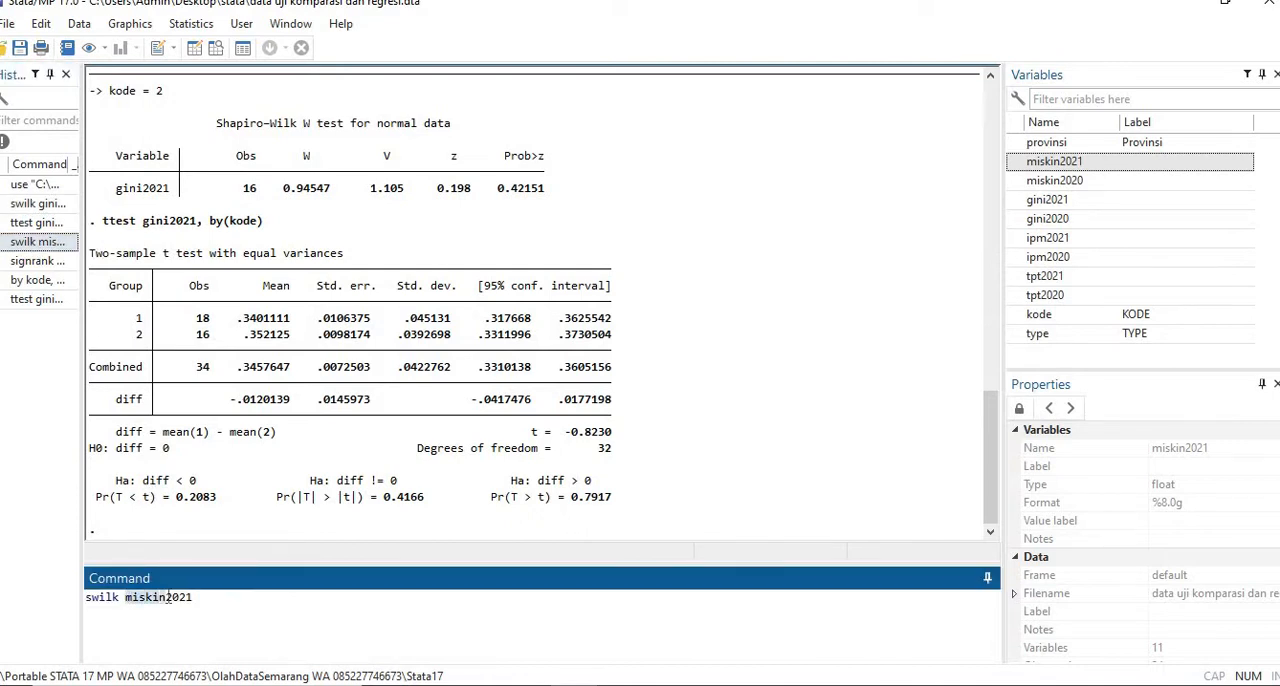
key("BackSpace")
type("ipm")
key("Return")
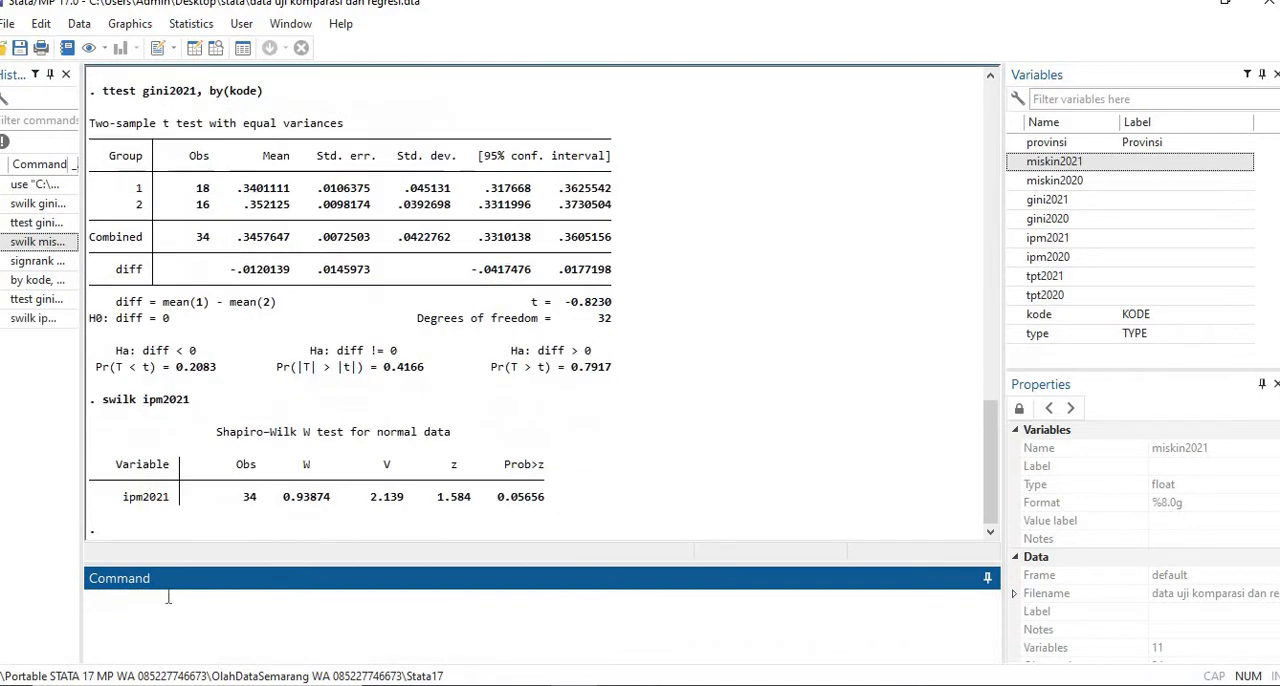
- Reuse the earlier by-group normality command with ipm2021 as the variable and run by kode, sort: swilk ipm2021
left_click(38, 280)
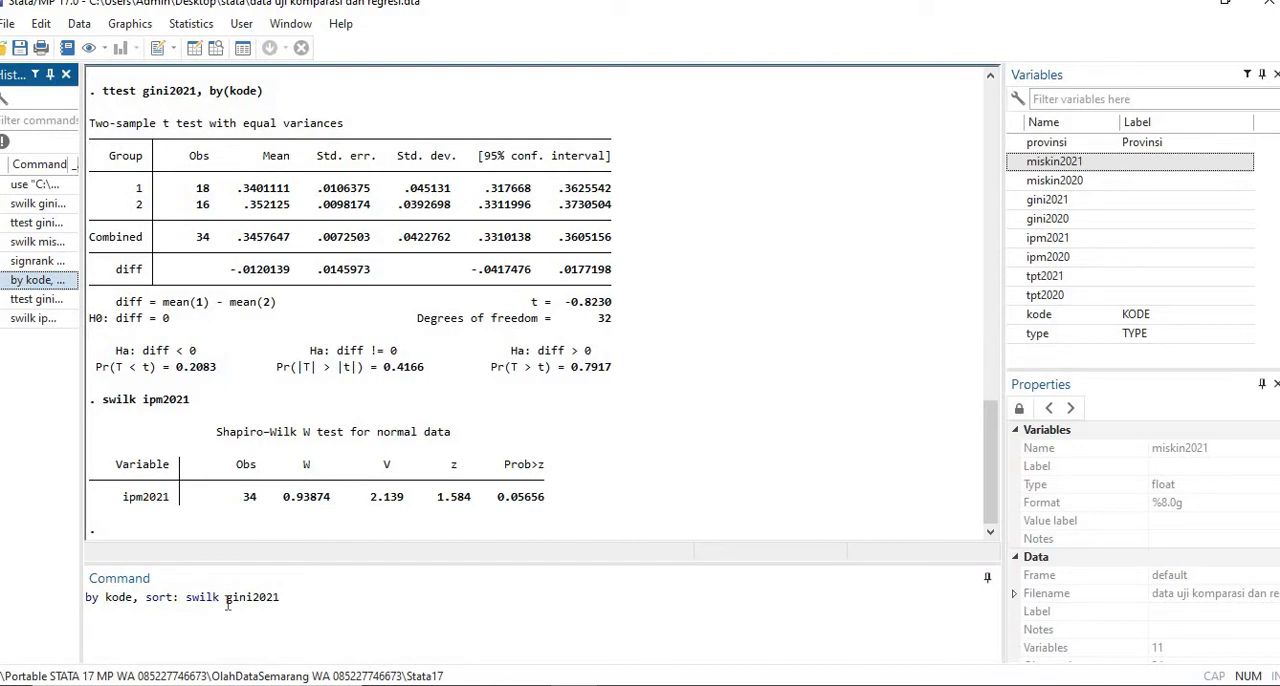
left_click_drag(226, 600, 258, 597)
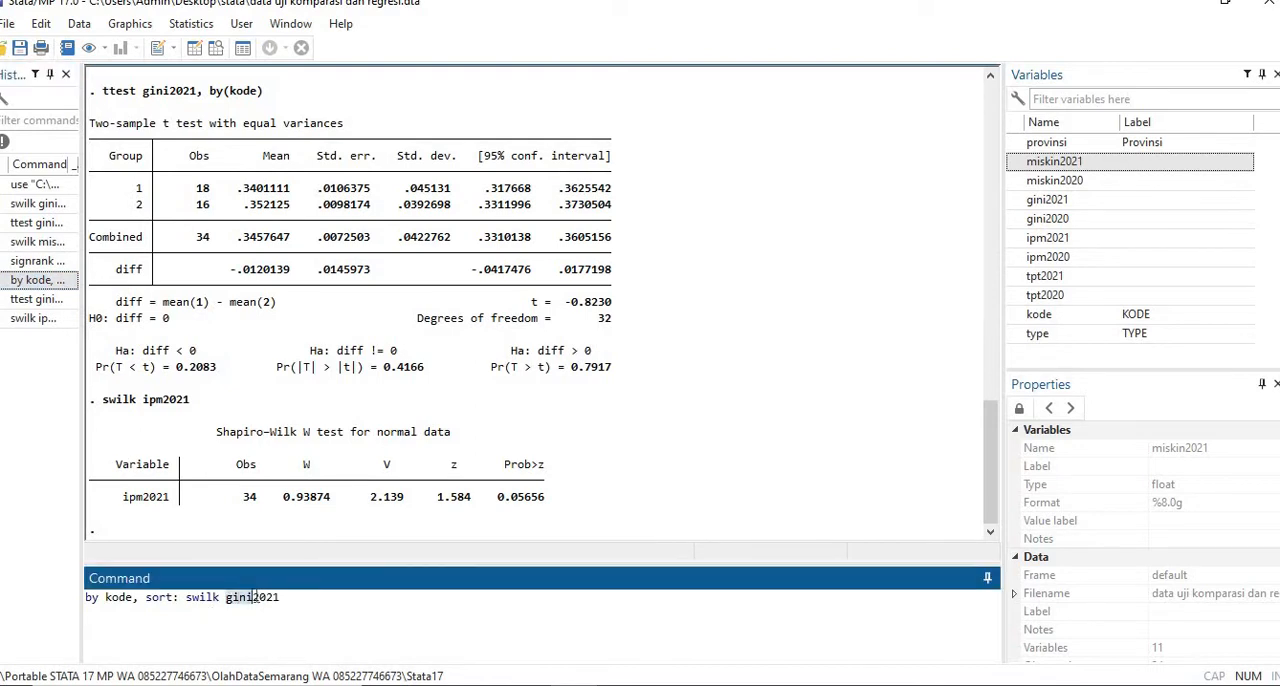
type("ipm")
key("Return")
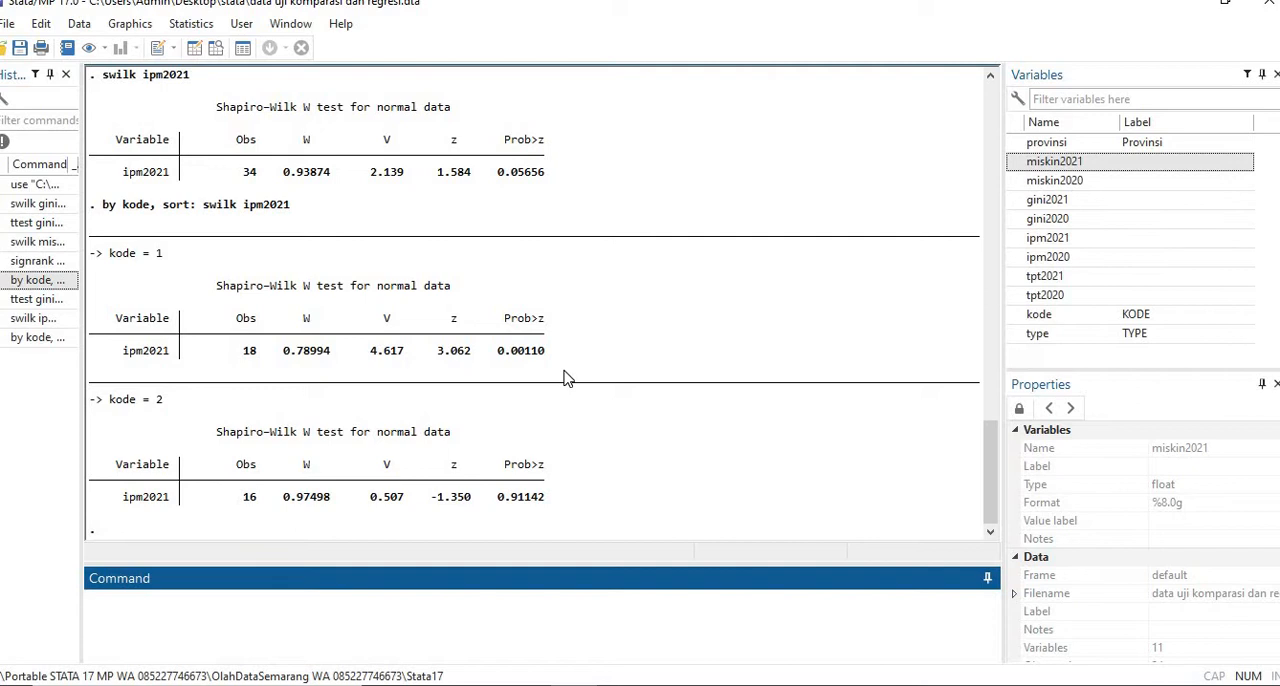
- Run a Wilcoxon rank-sum test on ipm2021 with kode as the grouping variable and mark the exact probability in the output
left_click(196, 30)
mouse_move(288, 54)
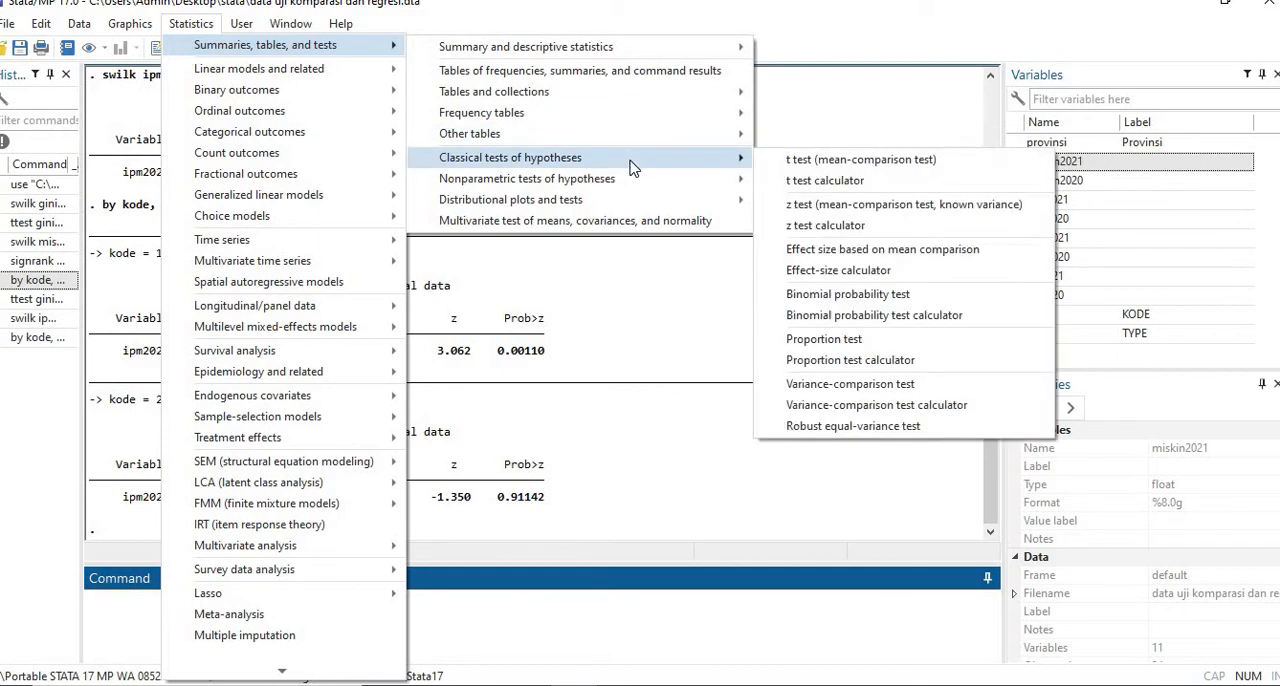
mouse_move(632, 188)
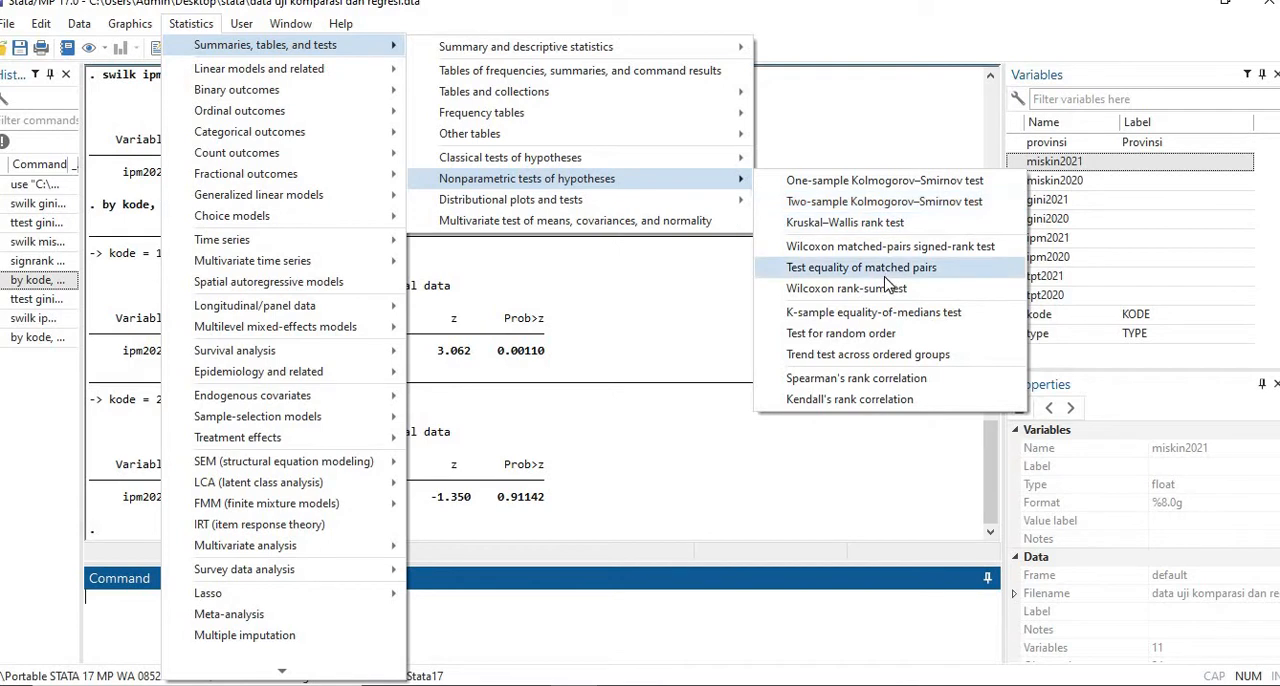
left_click(850, 289)
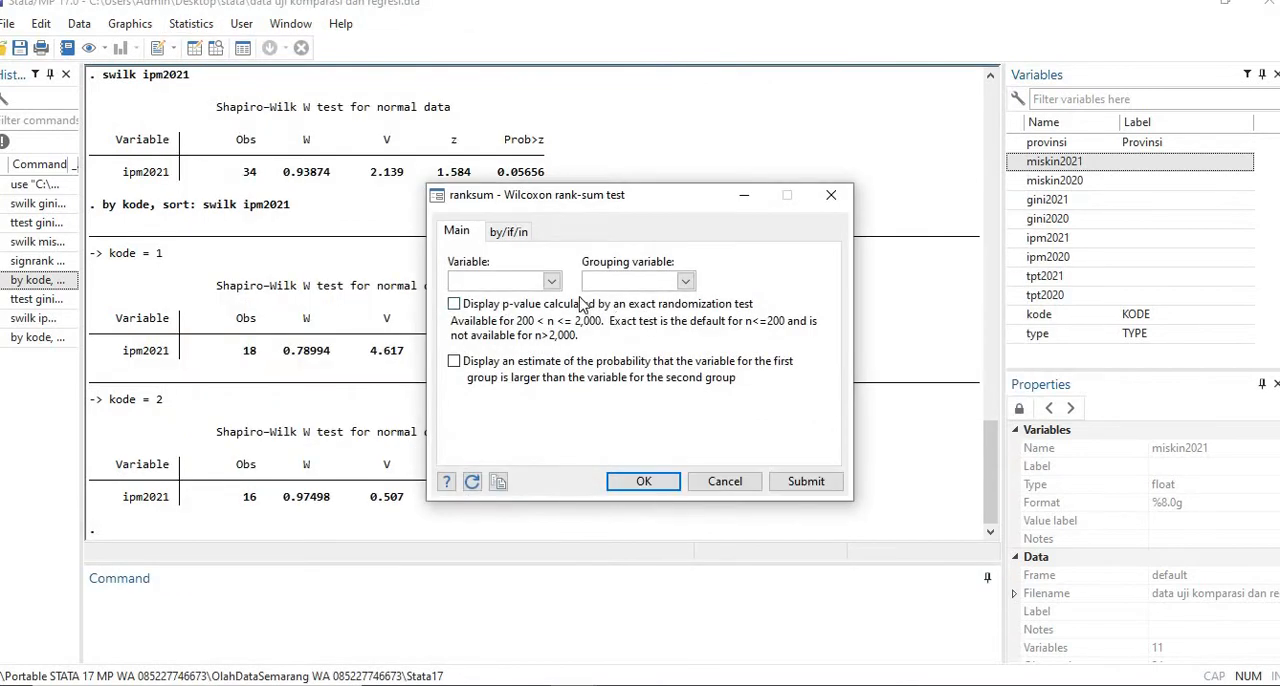
left_click(552, 283)
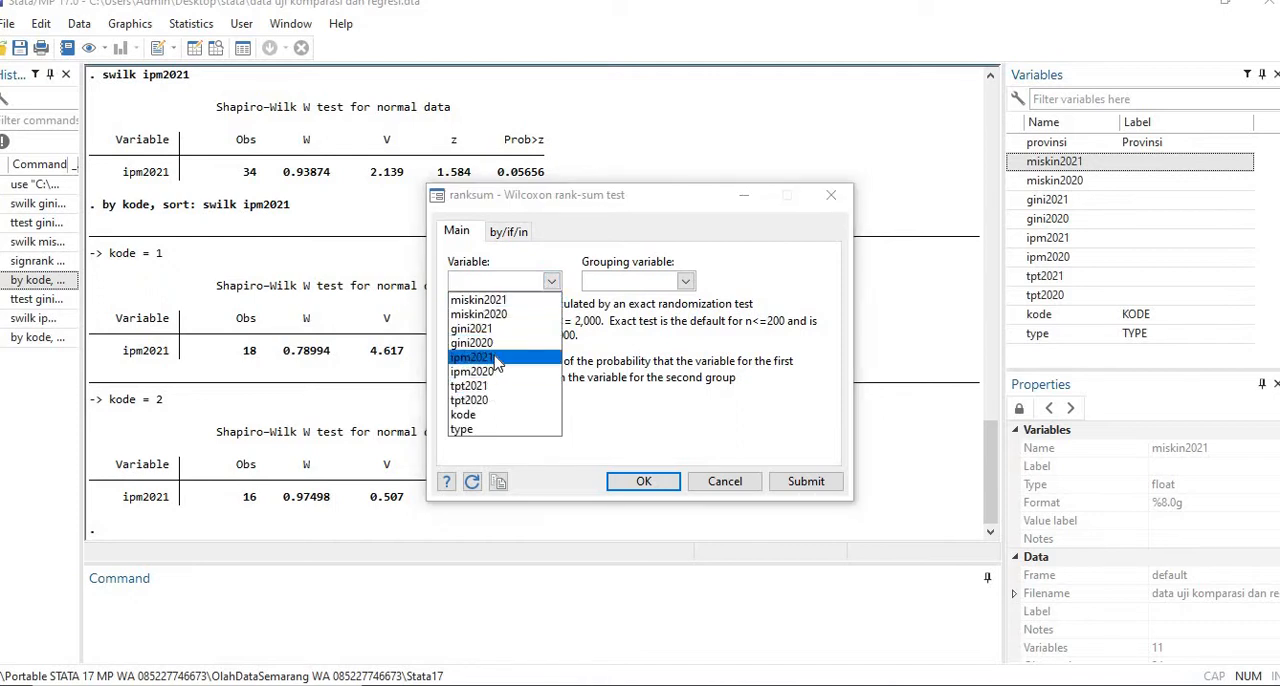
left_click(497, 362)
left_click(686, 282)
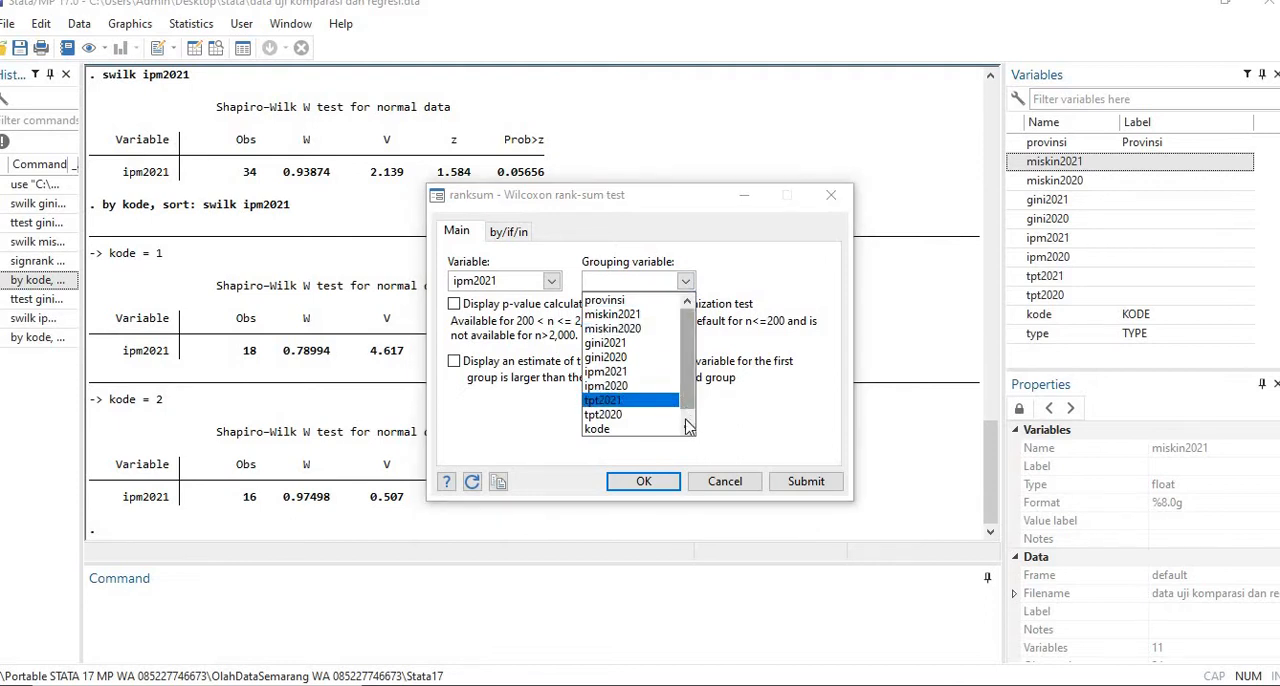
left_click(633, 422)
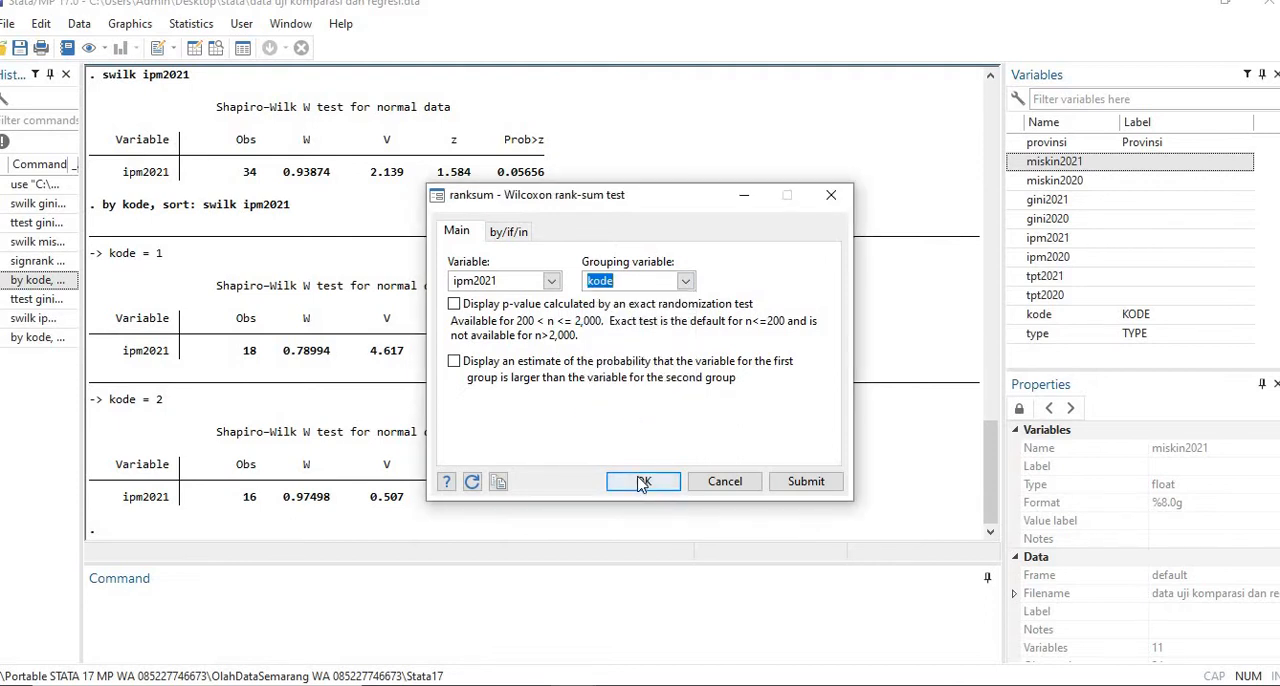
left_click(643, 482)
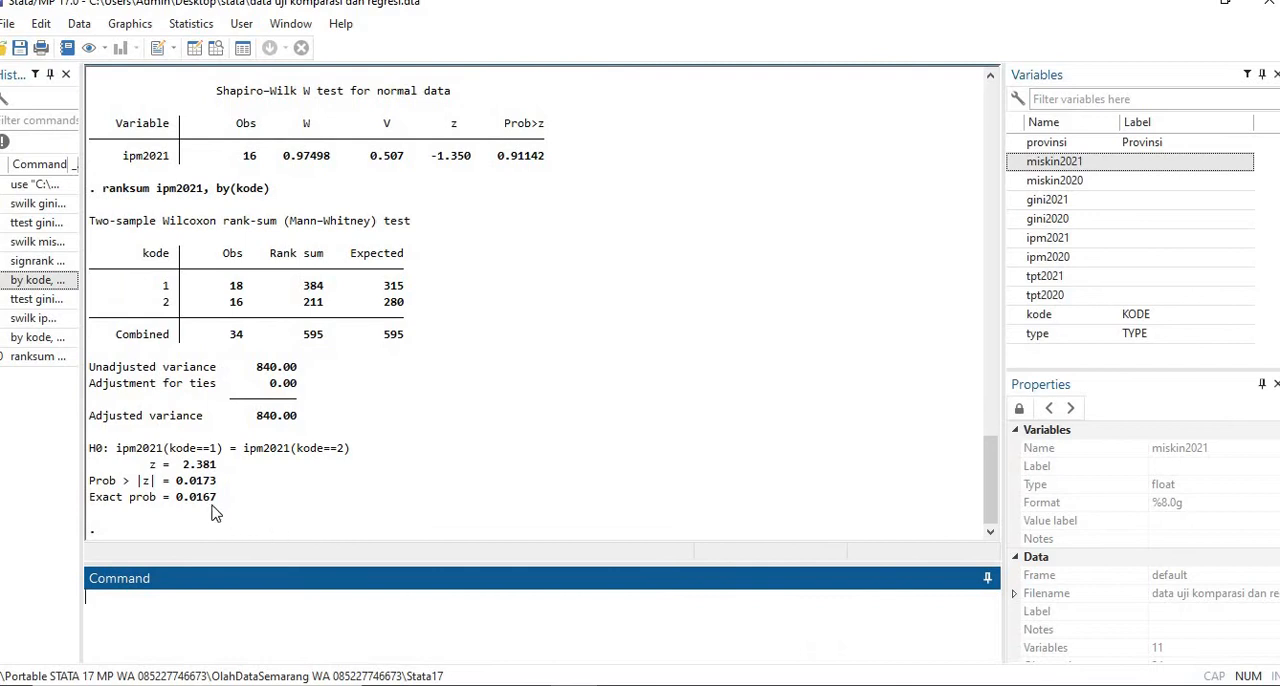
left_click(200, 508)
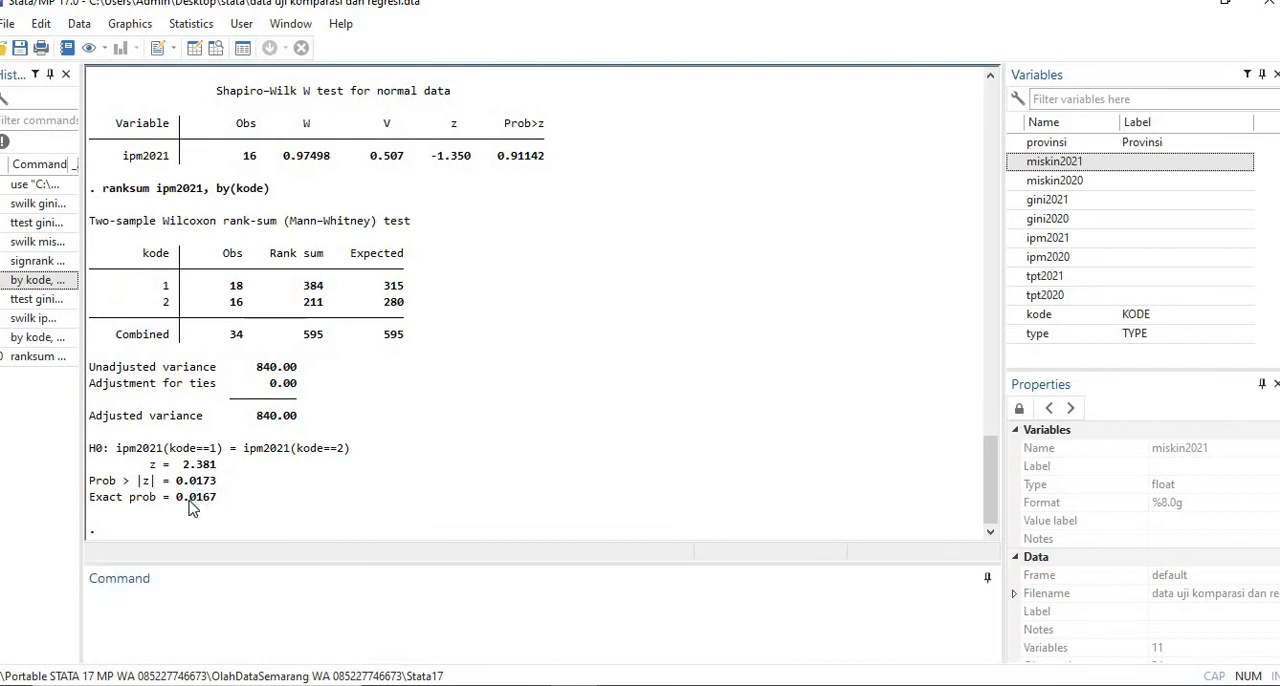
left_click_drag(190, 501, 188, 501)
- Switch to the Stata book in Foxit PhantomPDF and look up the two-population dependent mean test example on page 22
mouse_move(527, 685)
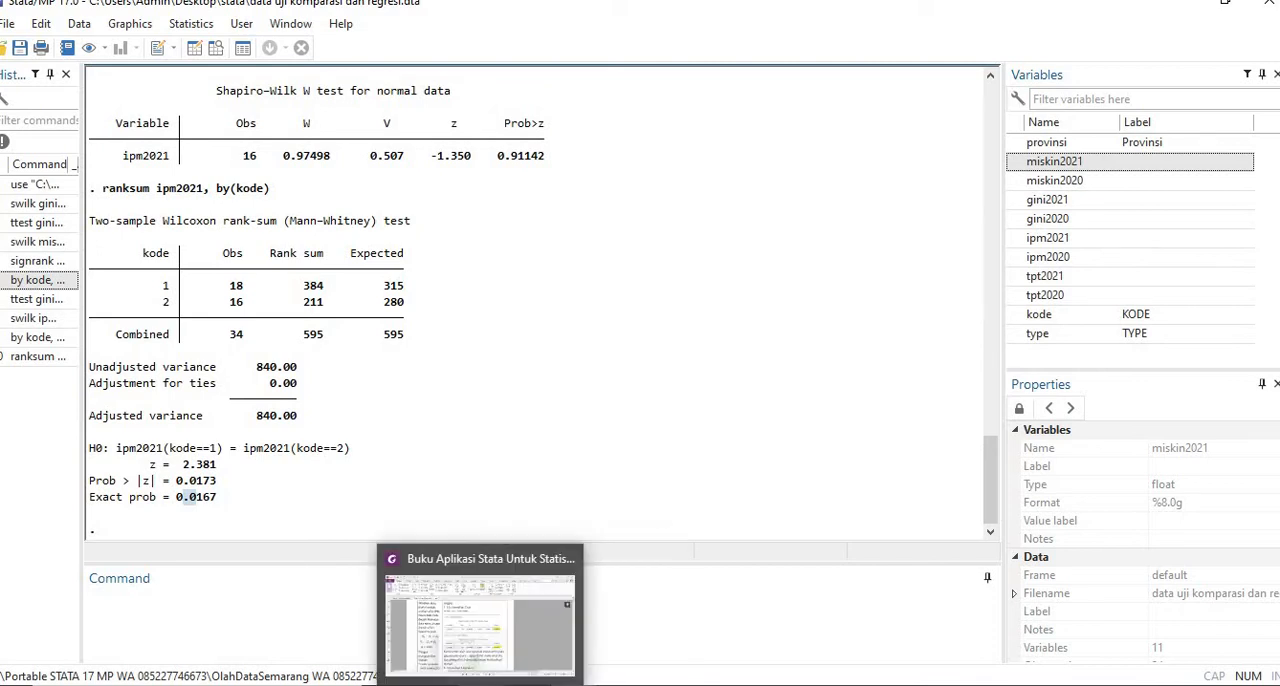
left_click(478, 685)
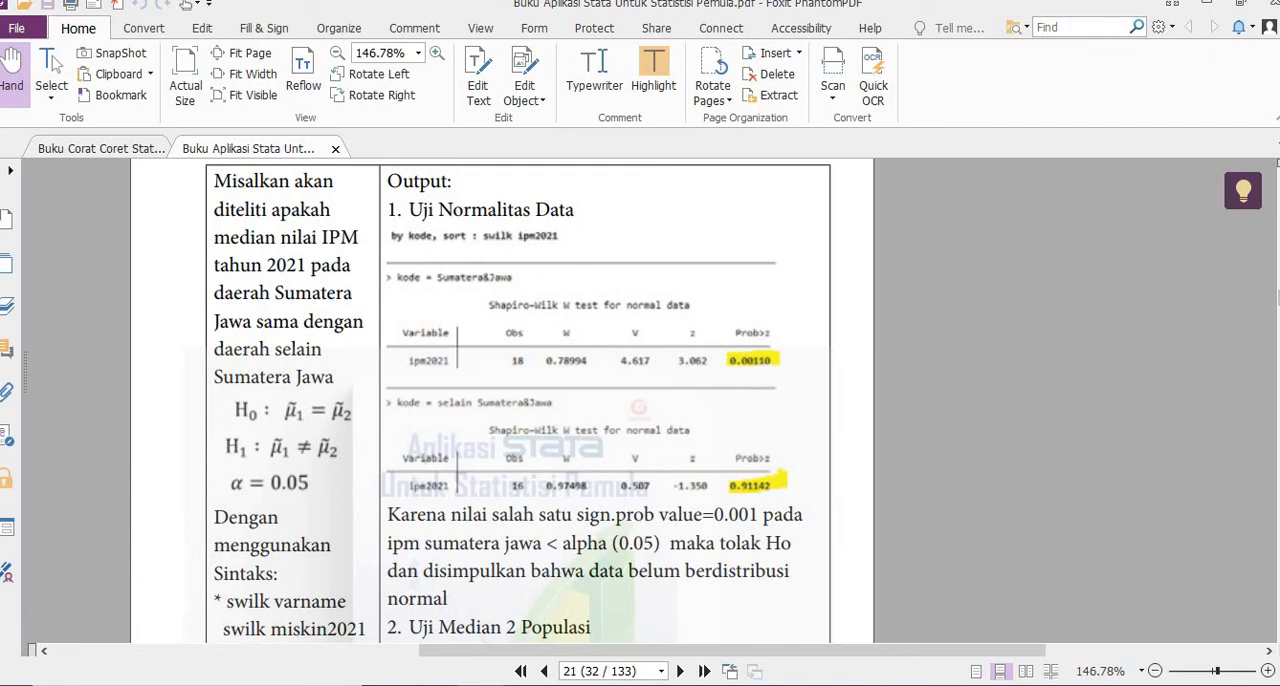
scroll(500, 400, "down", 15)
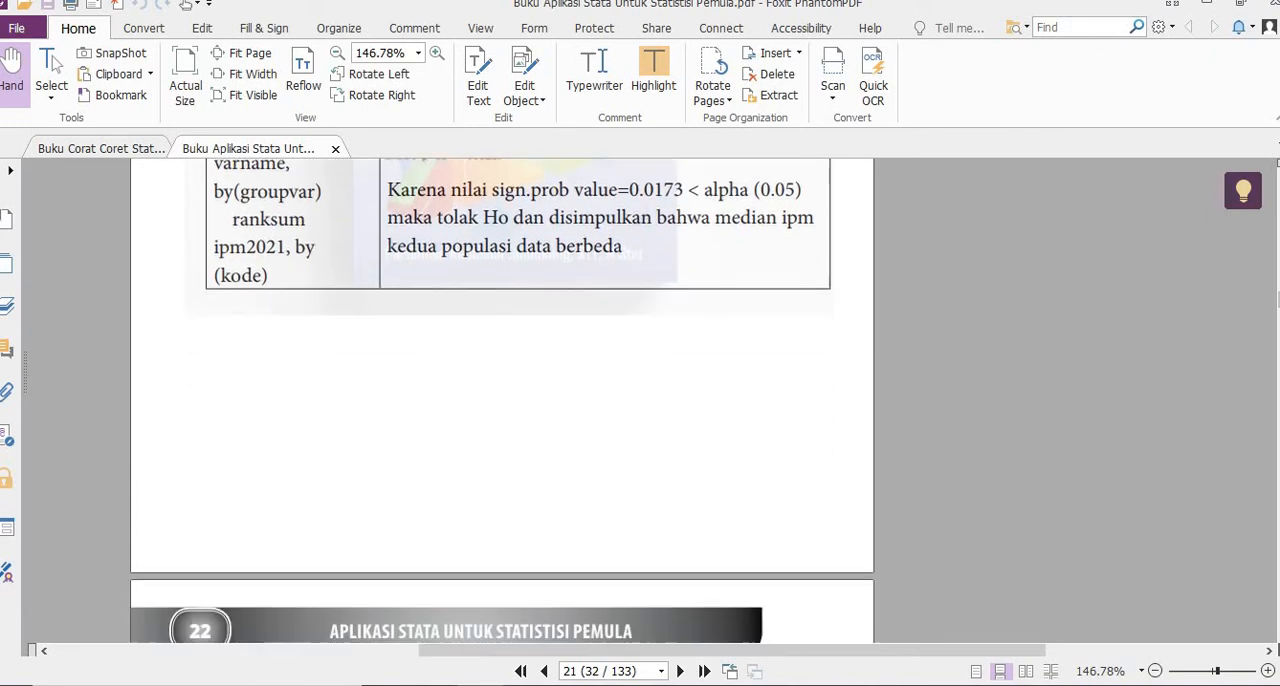
scroll(882, 473, "down", 4)
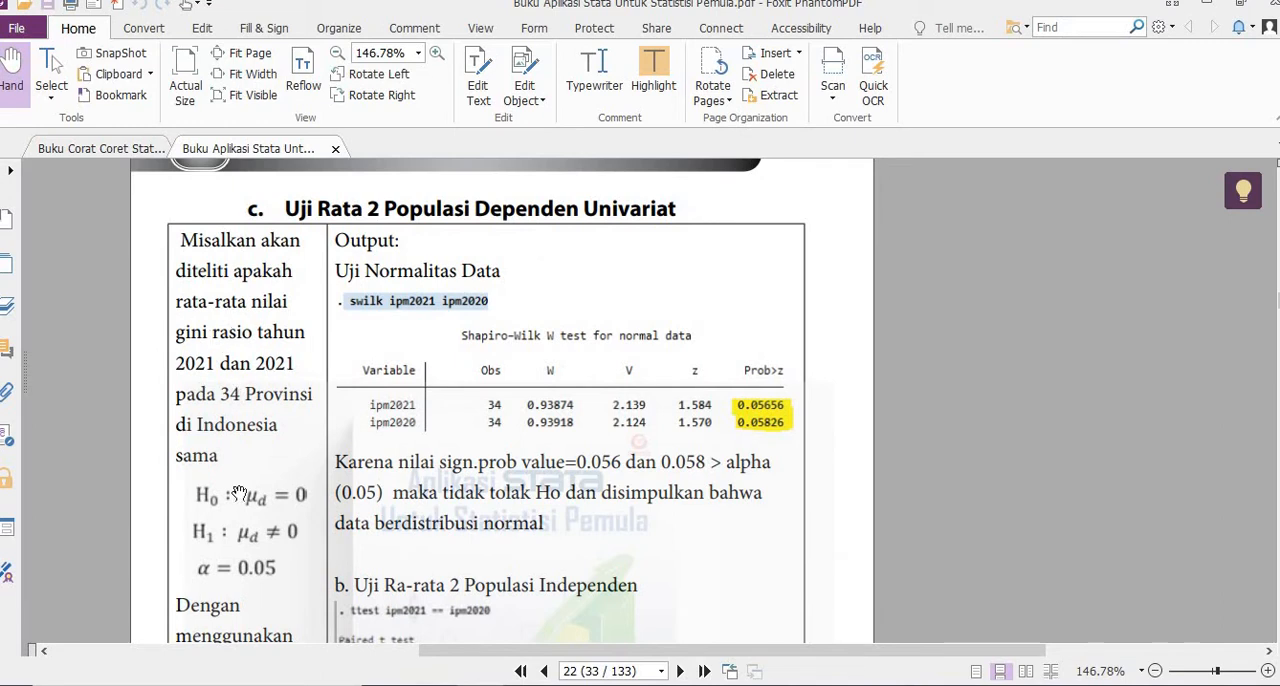
- Switch to Stata, reuse the earlier swilk miskin2021 command with the variable changed to gini2021, and run swilk gini2021
mouse_move(478, 685)
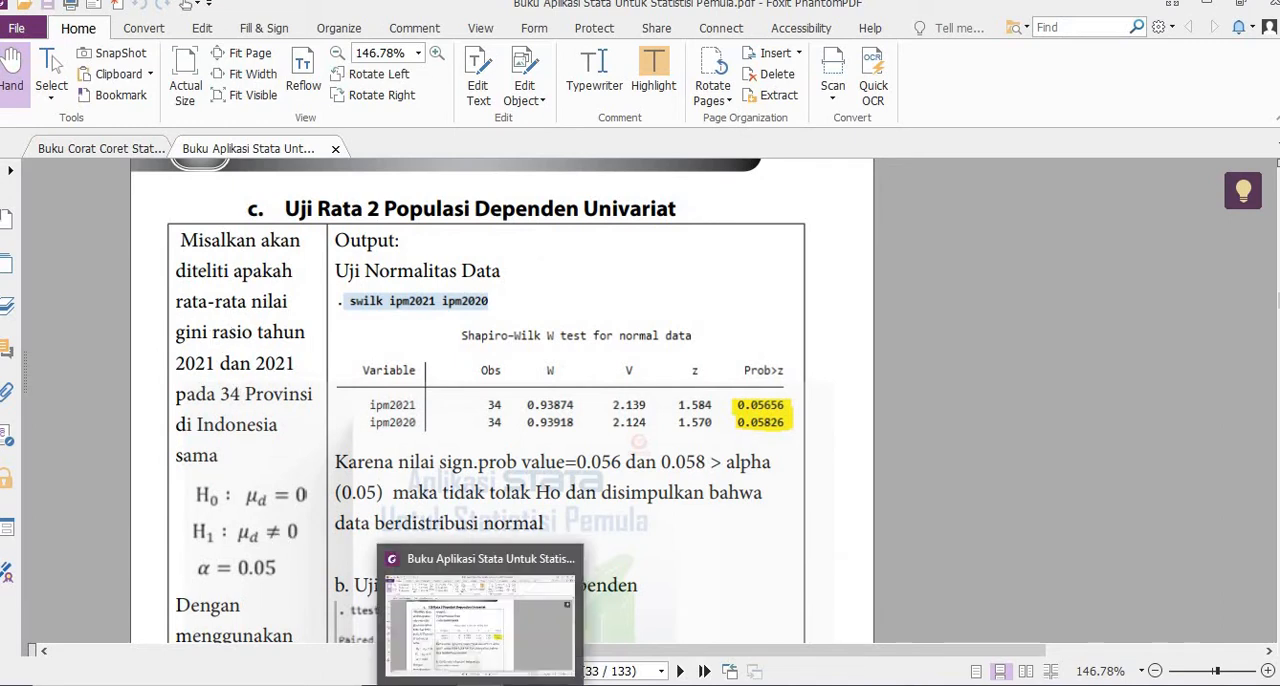
left_click(520, 685)
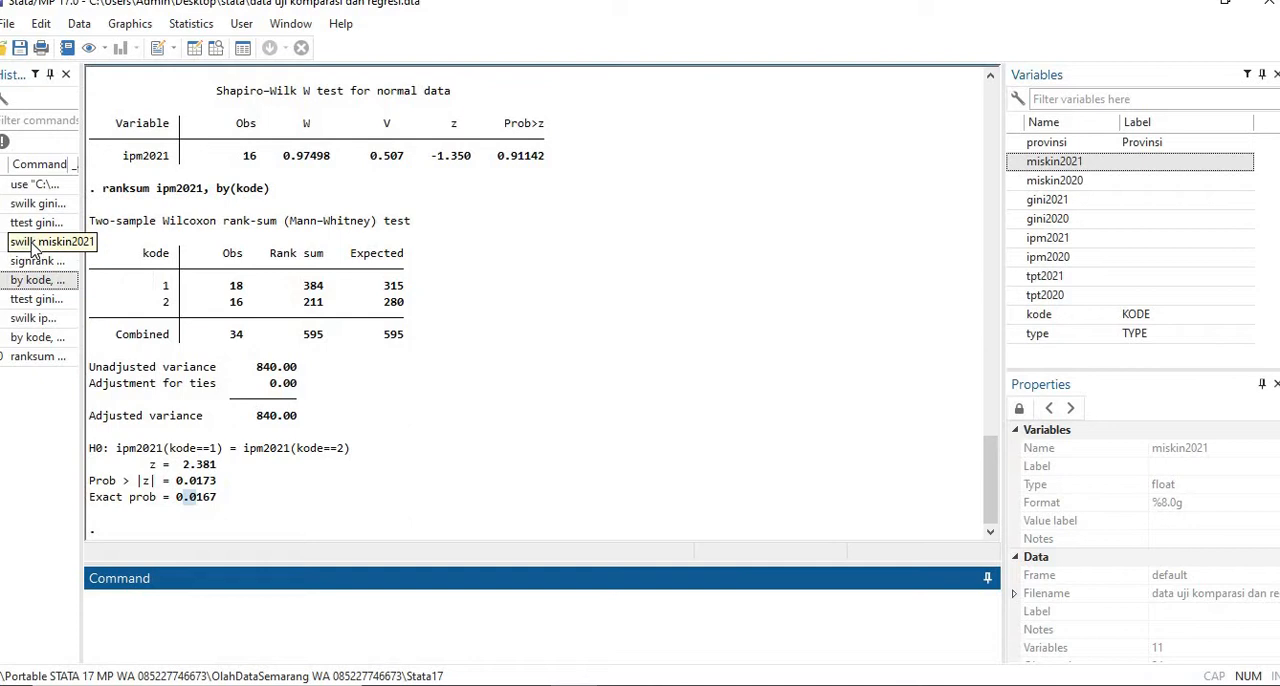
left_click(33, 243)
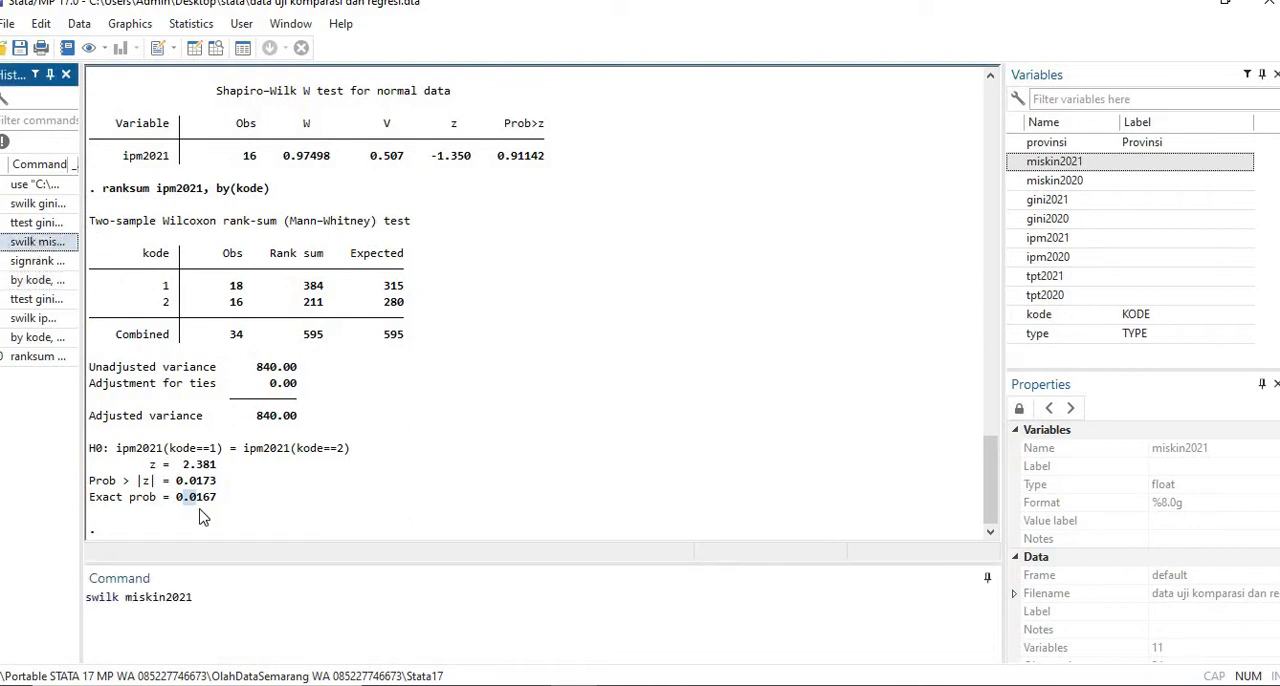
left_click_drag(129, 600, 168, 607)
type("gini")
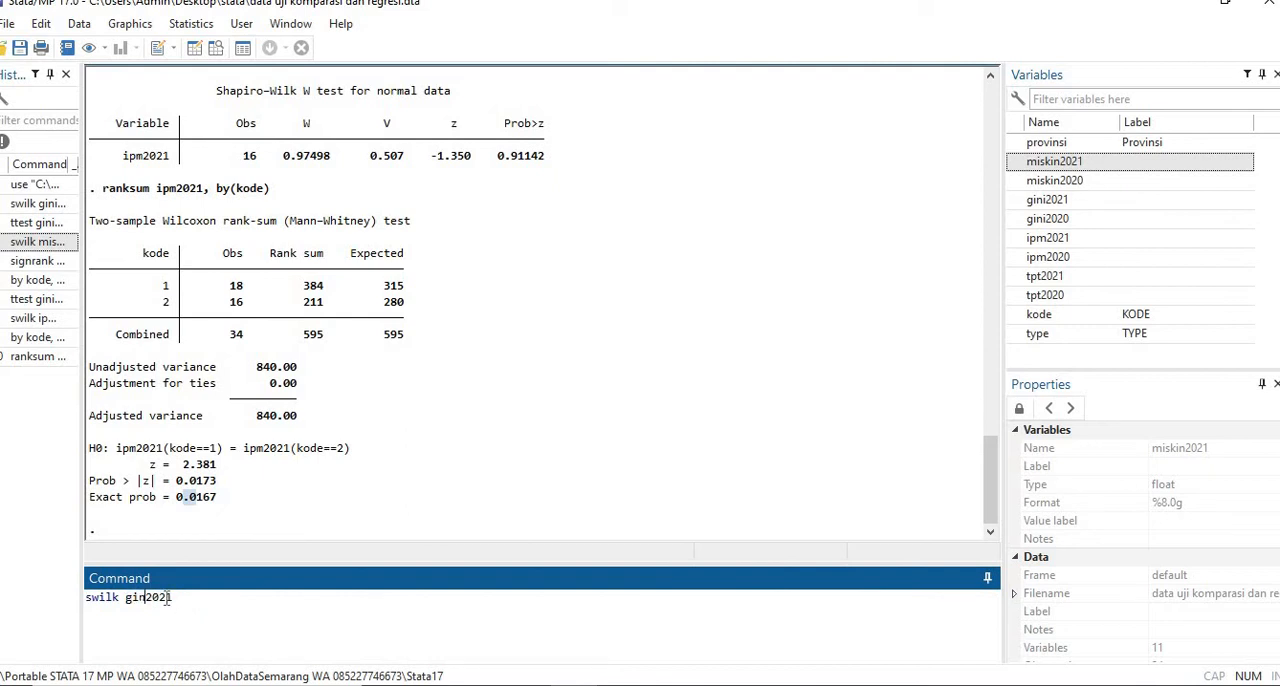
key("Return")
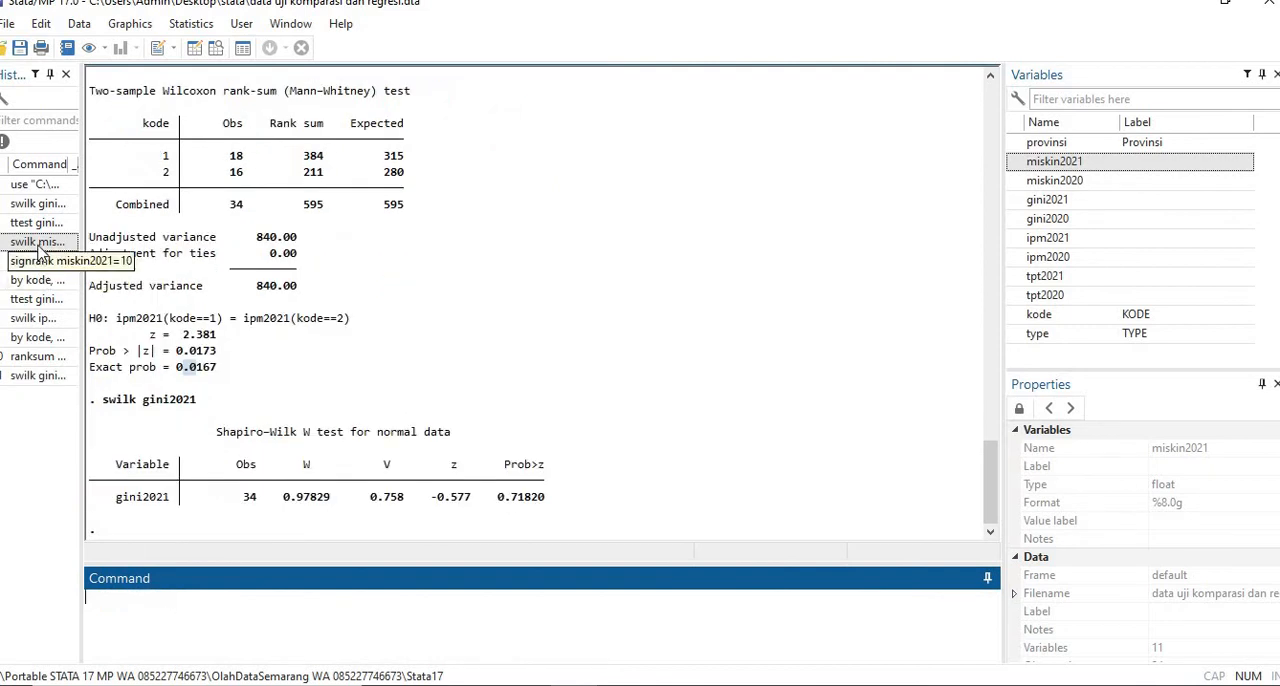
- Reuse the swilk gini2021 command with the year changed to 2020 and run swilk gini2020
left_click(45, 377)
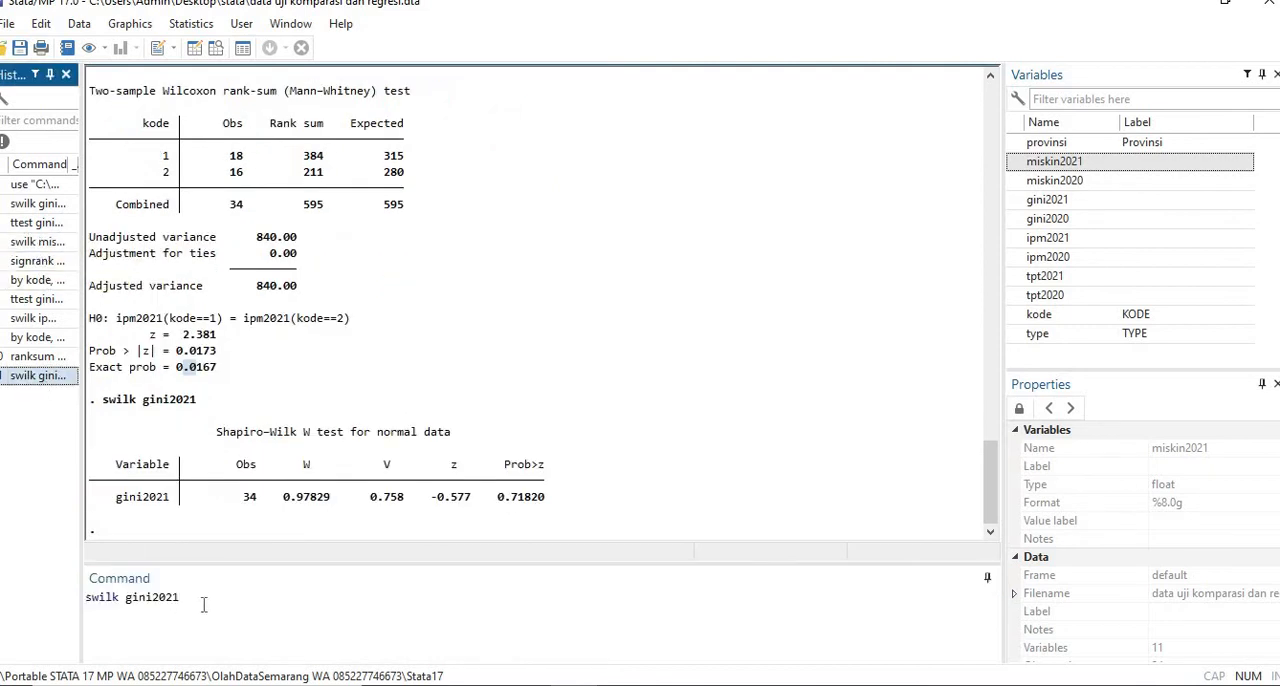
left_click(203, 605)
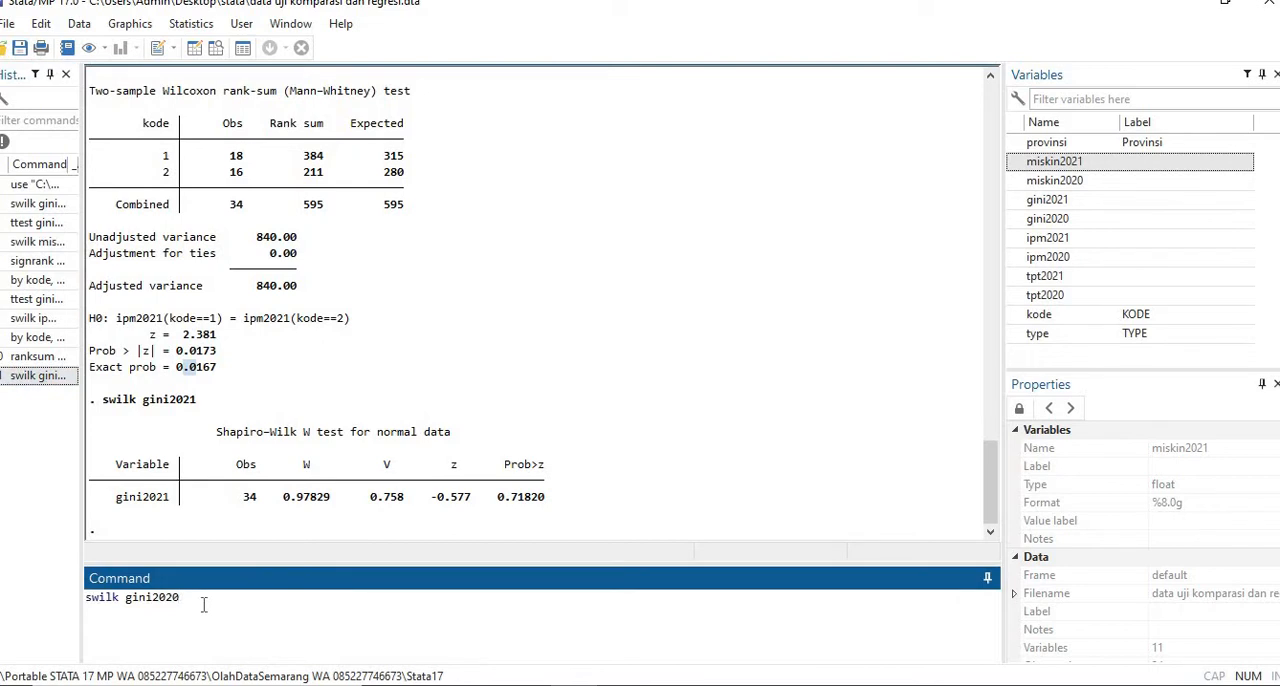
type("0")
key("Return")
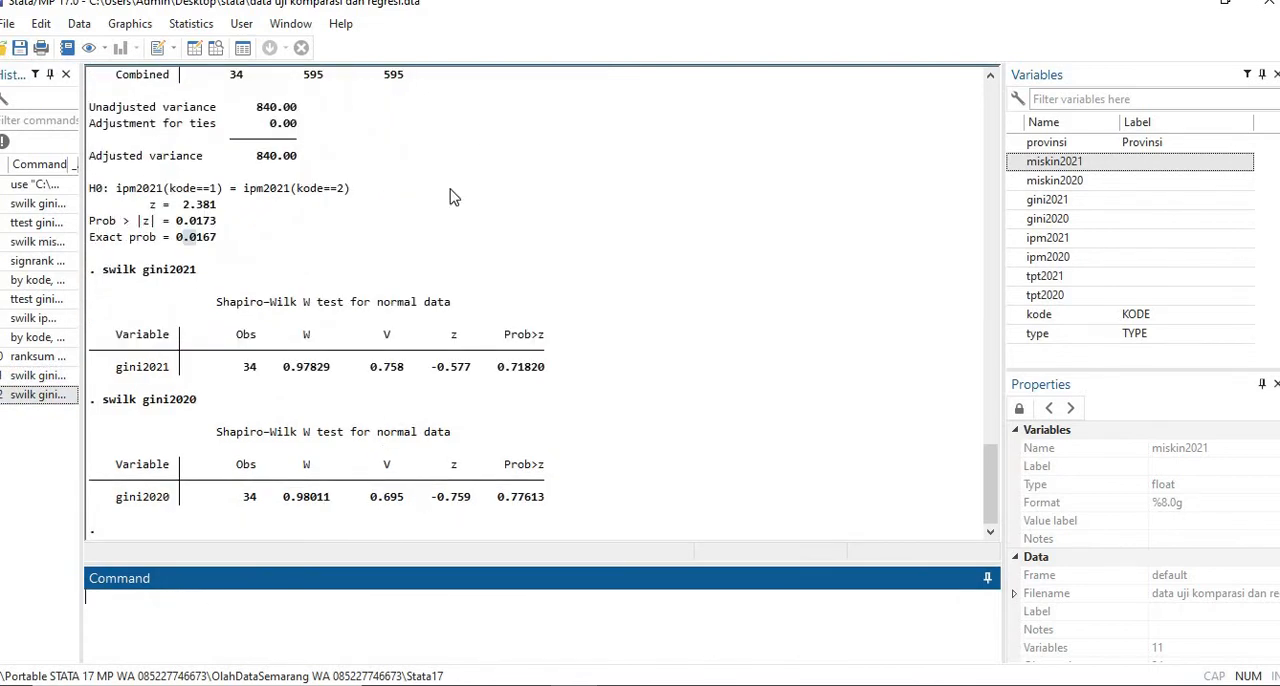
- Run a paired t test with gini2020 as the first variable and gini2021 as the second variable
left_click(191, 26)
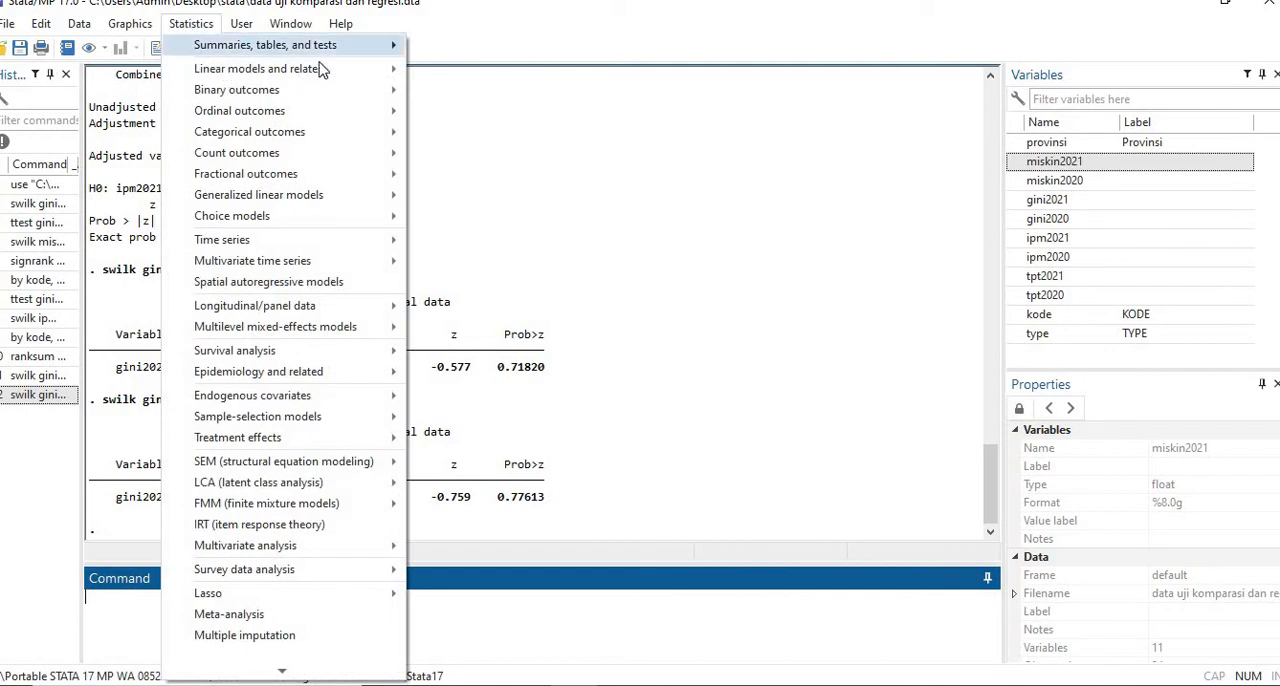
mouse_move(325, 48)
mouse_move(626, 180)
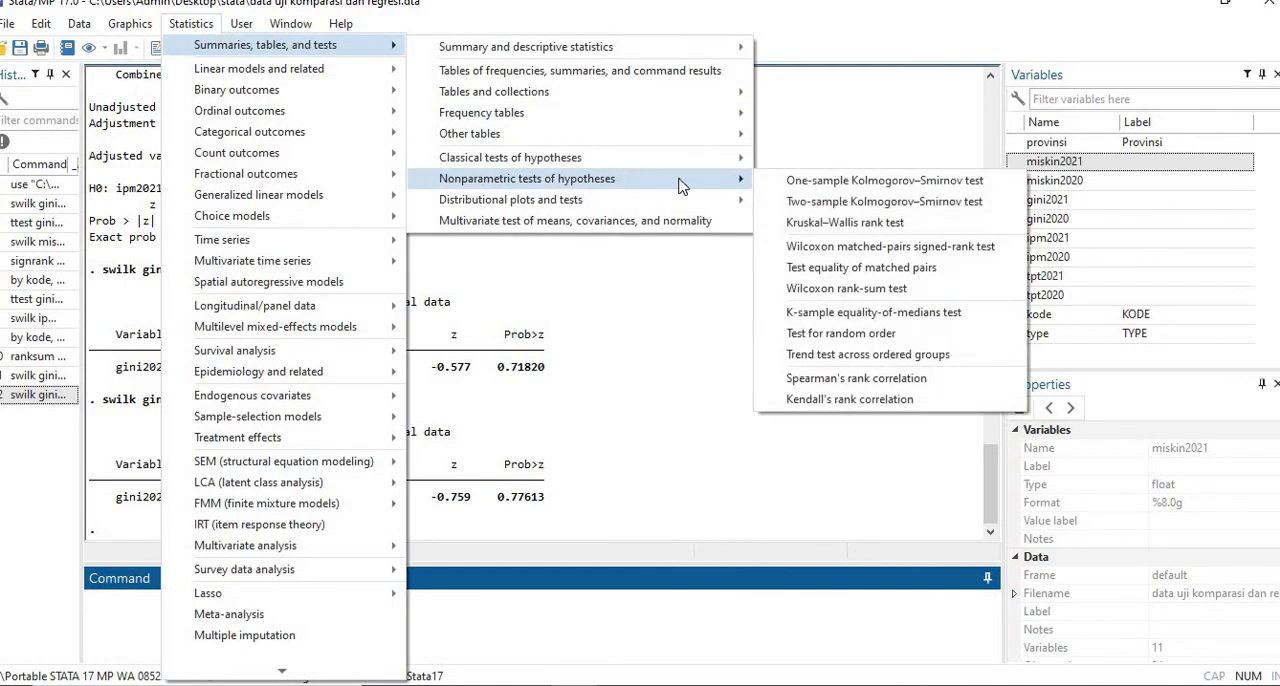
mouse_move(725, 162)
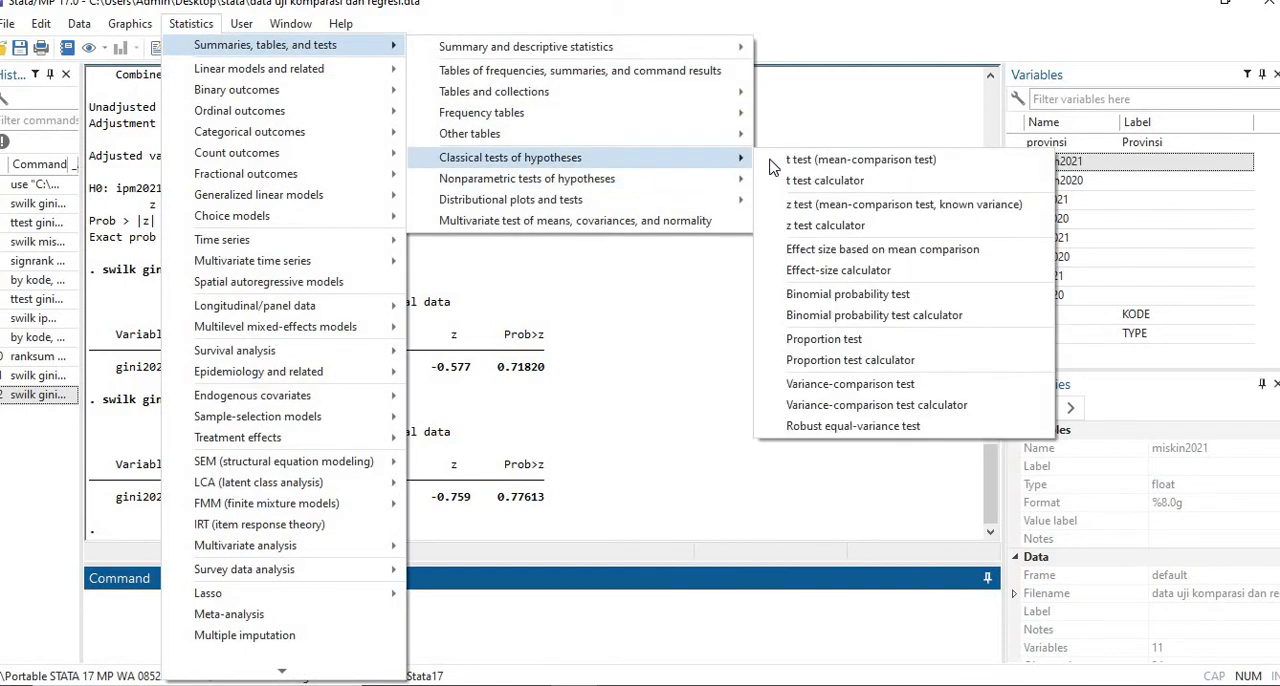
left_click(850, 160)
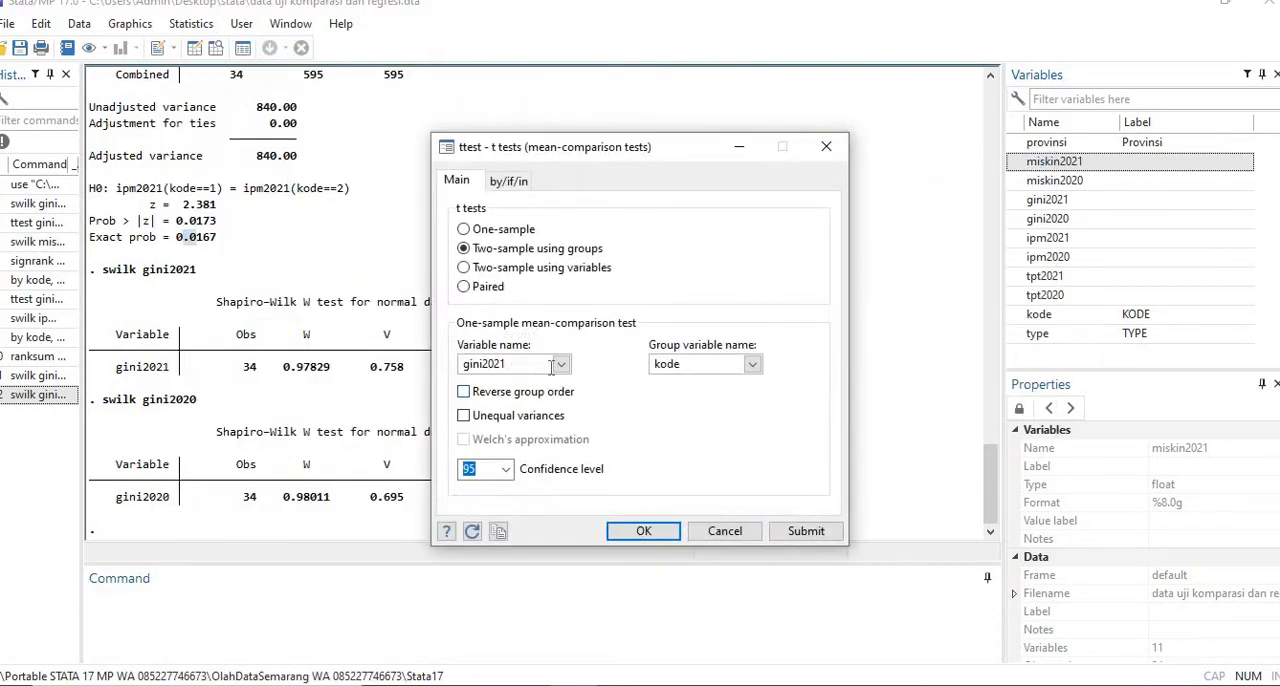
left_click(496, 288)
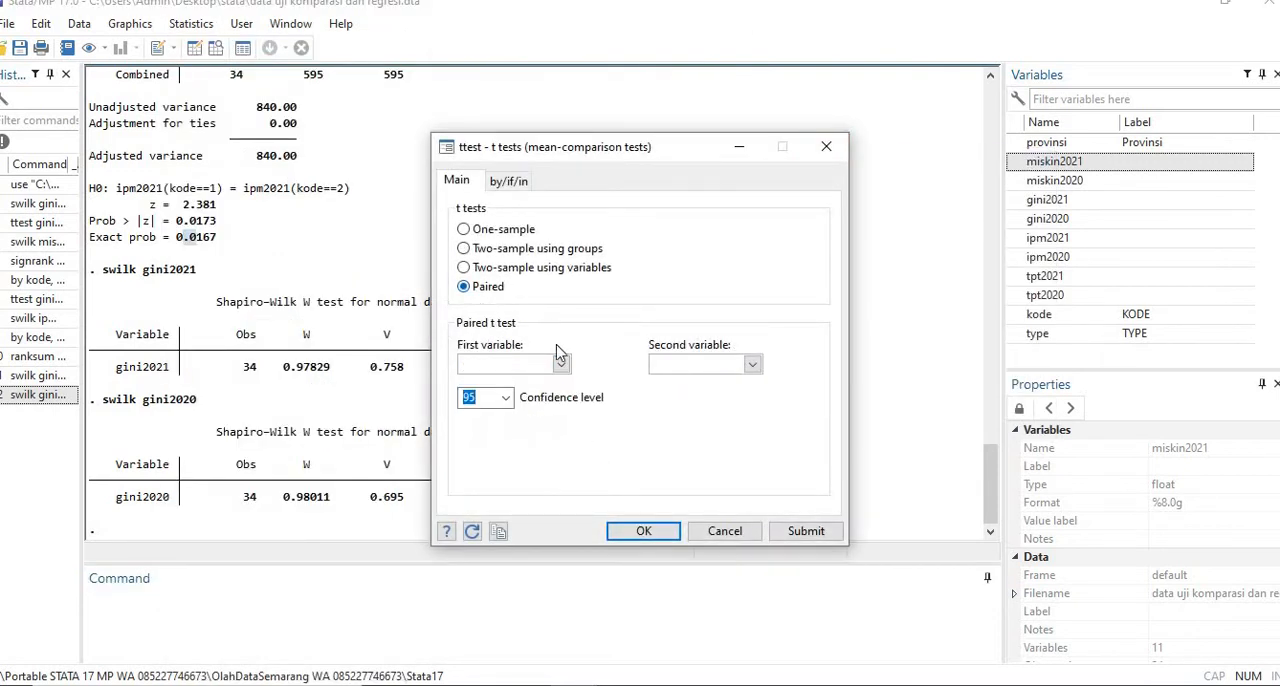
left_click(562, 365)
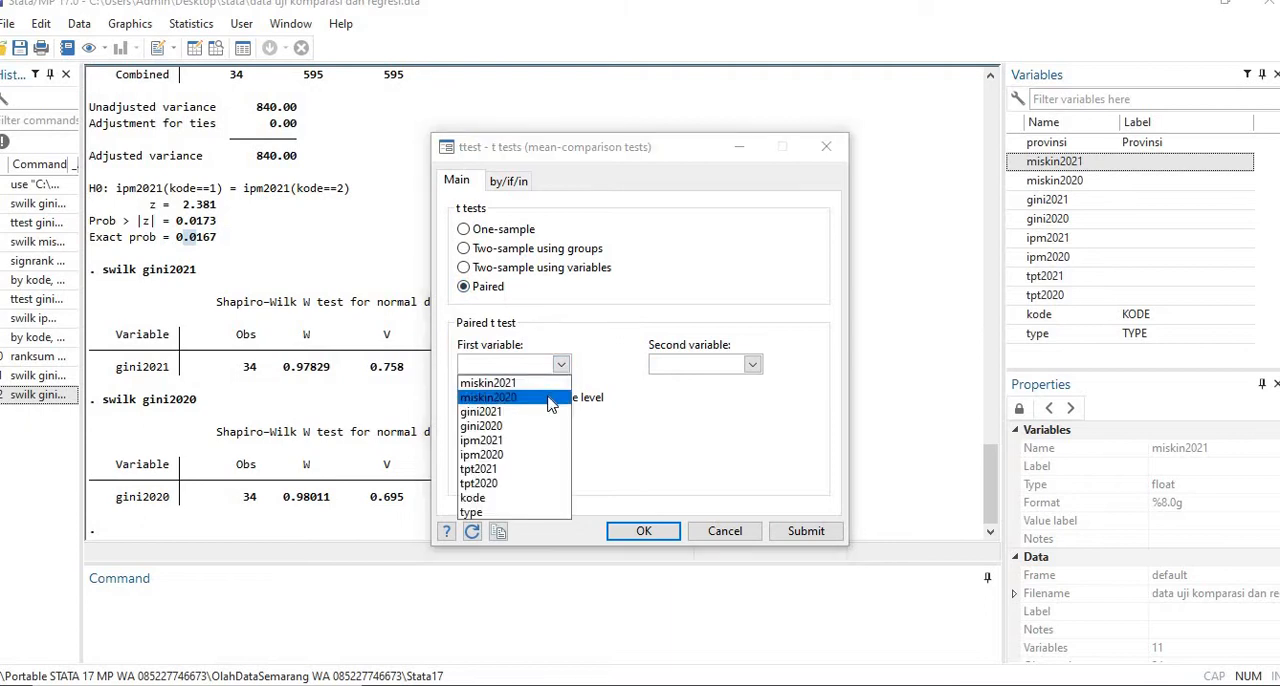
left_click(549, 398)
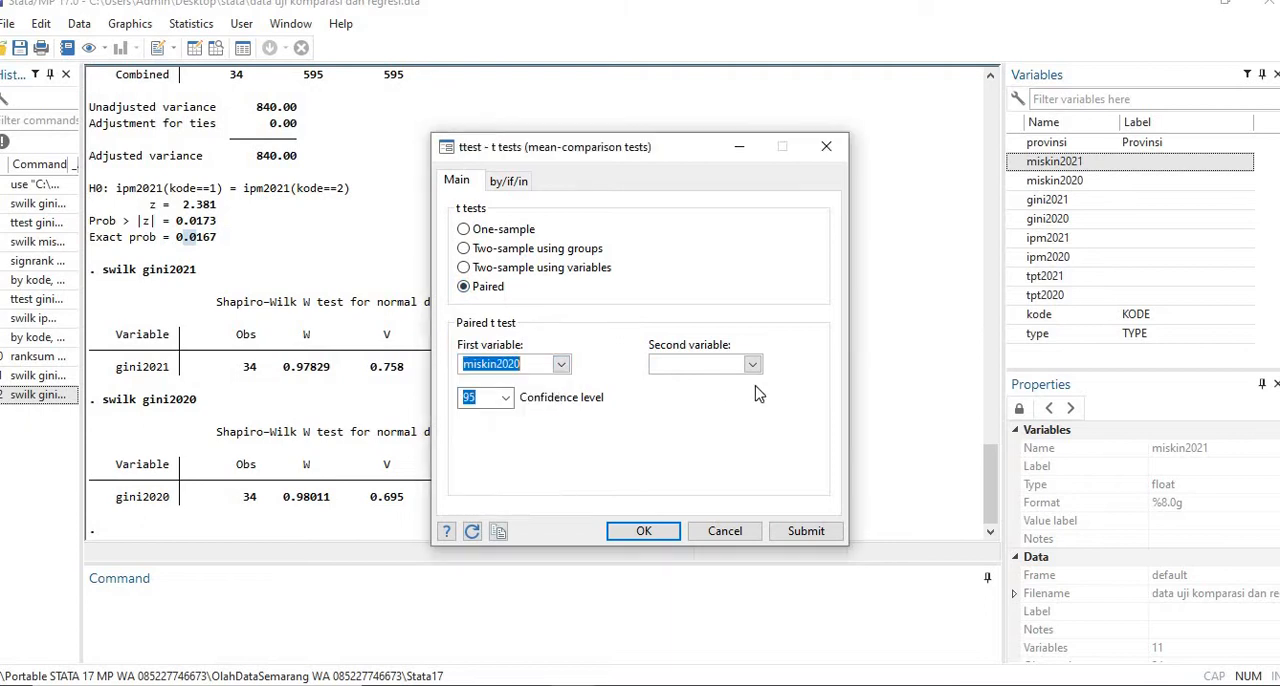
left_click(562, 365)
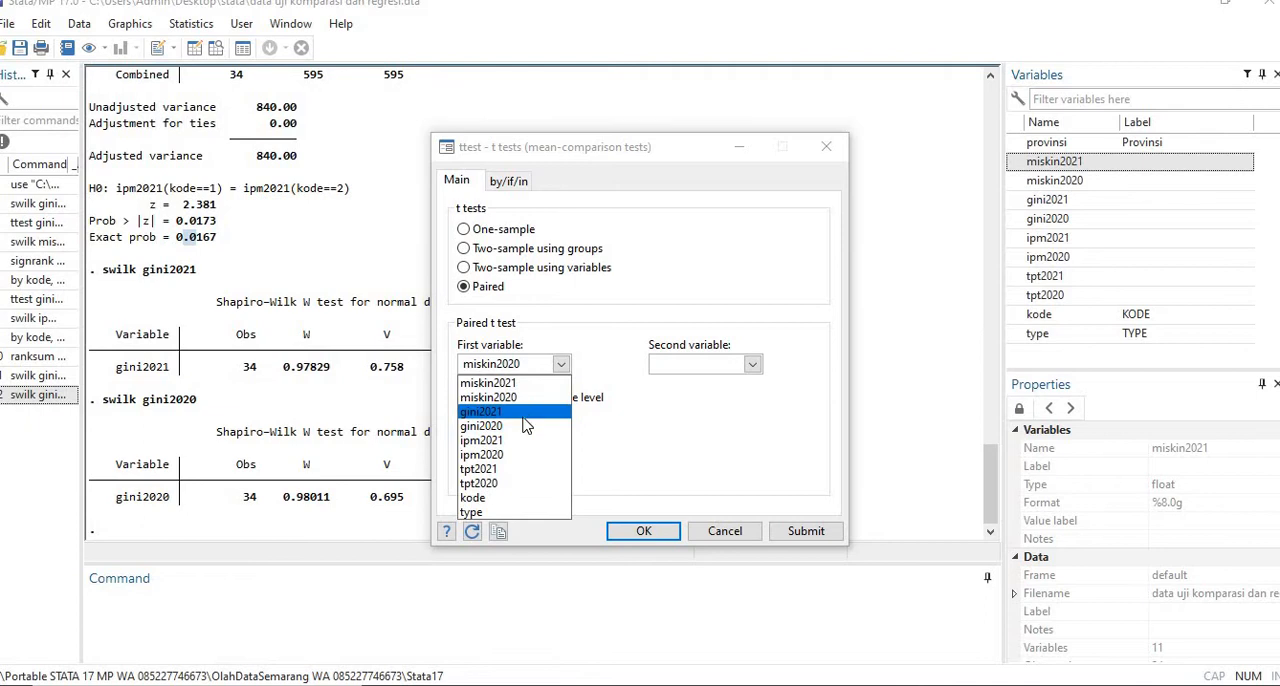
left_click(525, 425)
left_click(752, 365)
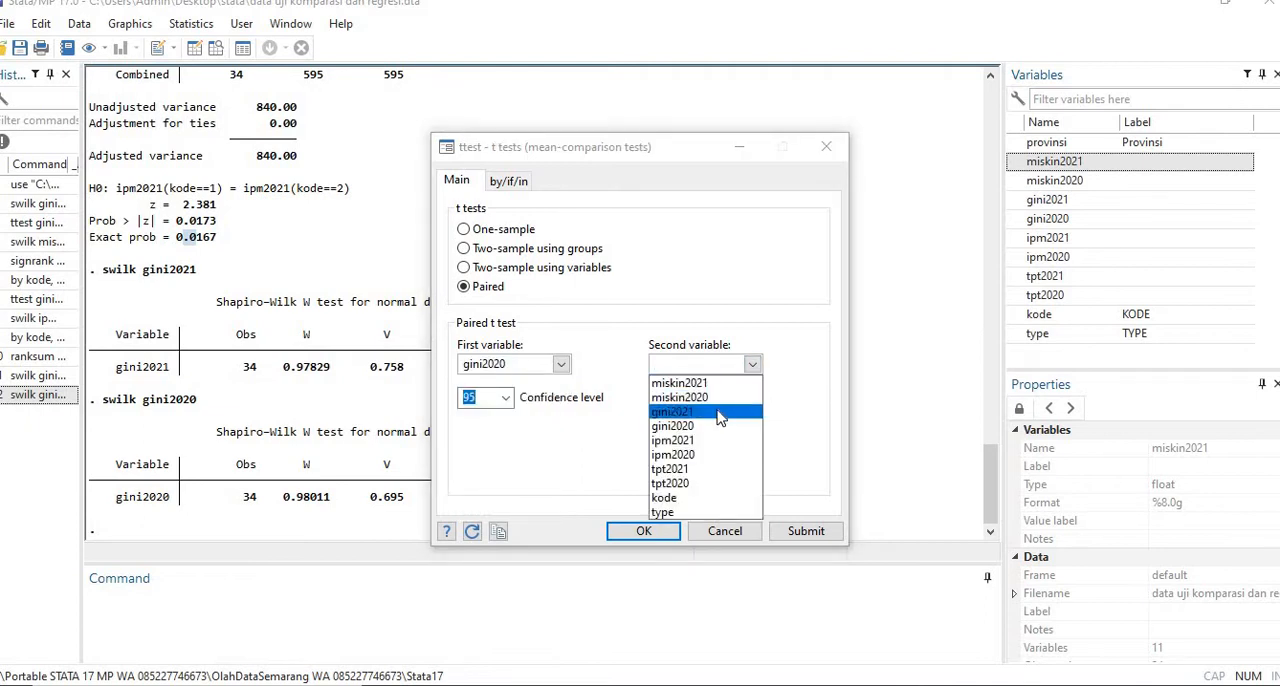
left_click(728, 413)
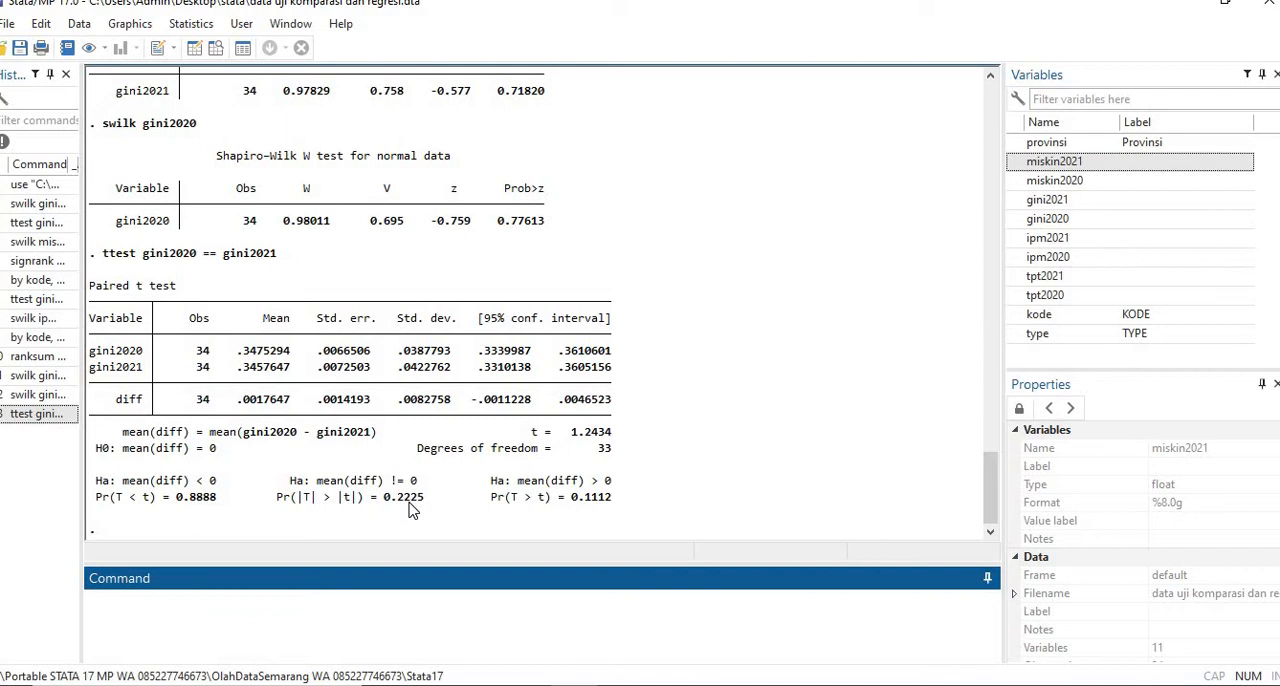
- Reuse the earlier swilk gini2020 command with the variable changed to miskin2020 and run swilk miskin2020
left_click(38, 376)
left_click(129, 597)
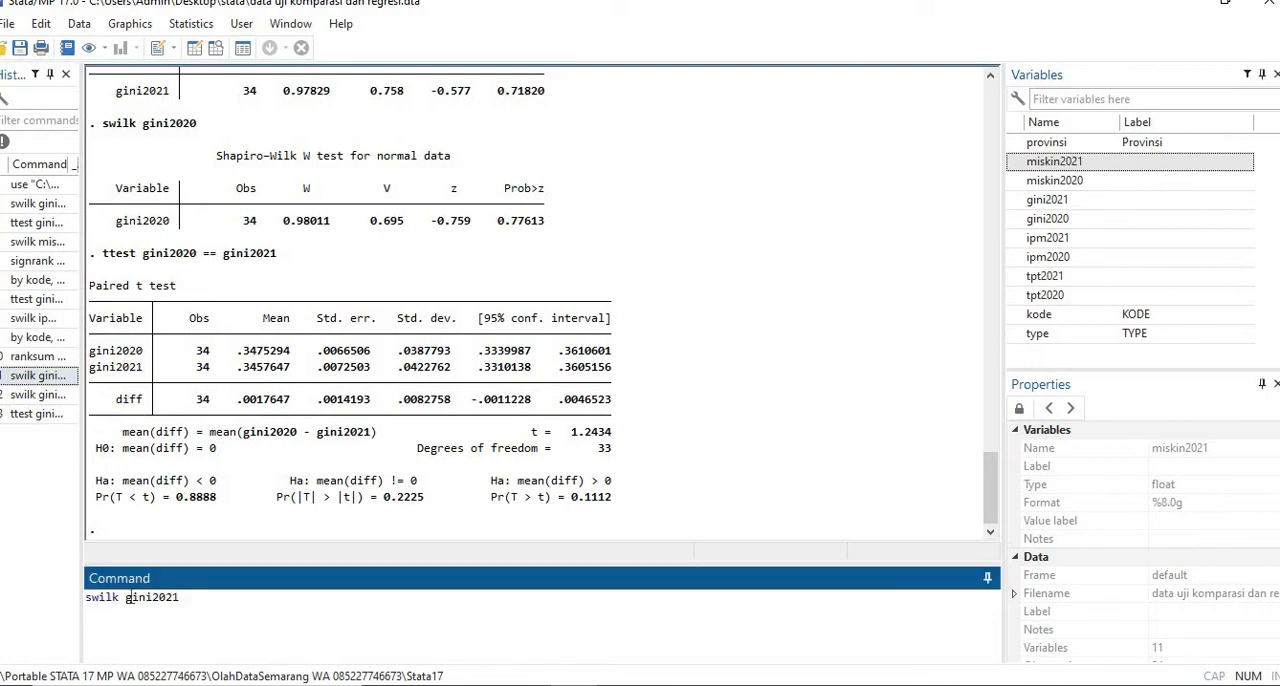
left_click(38, 395)
left_click(128, 601)
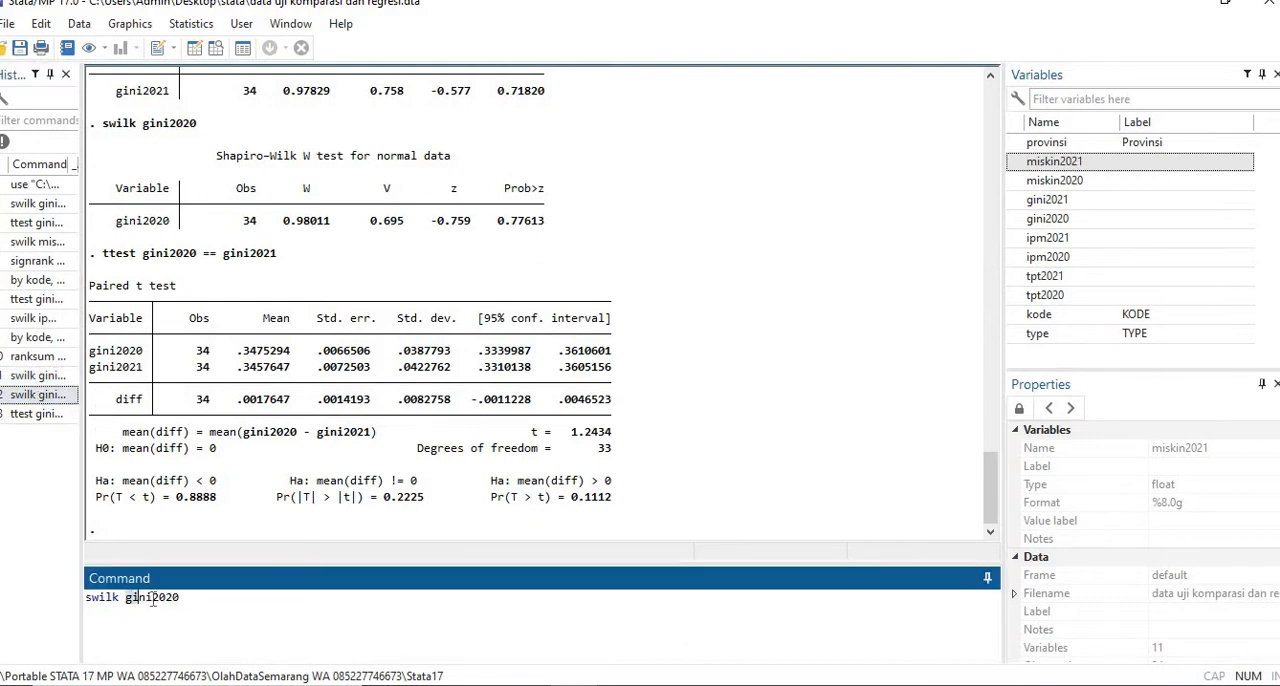
type("miskin")
key("Return")
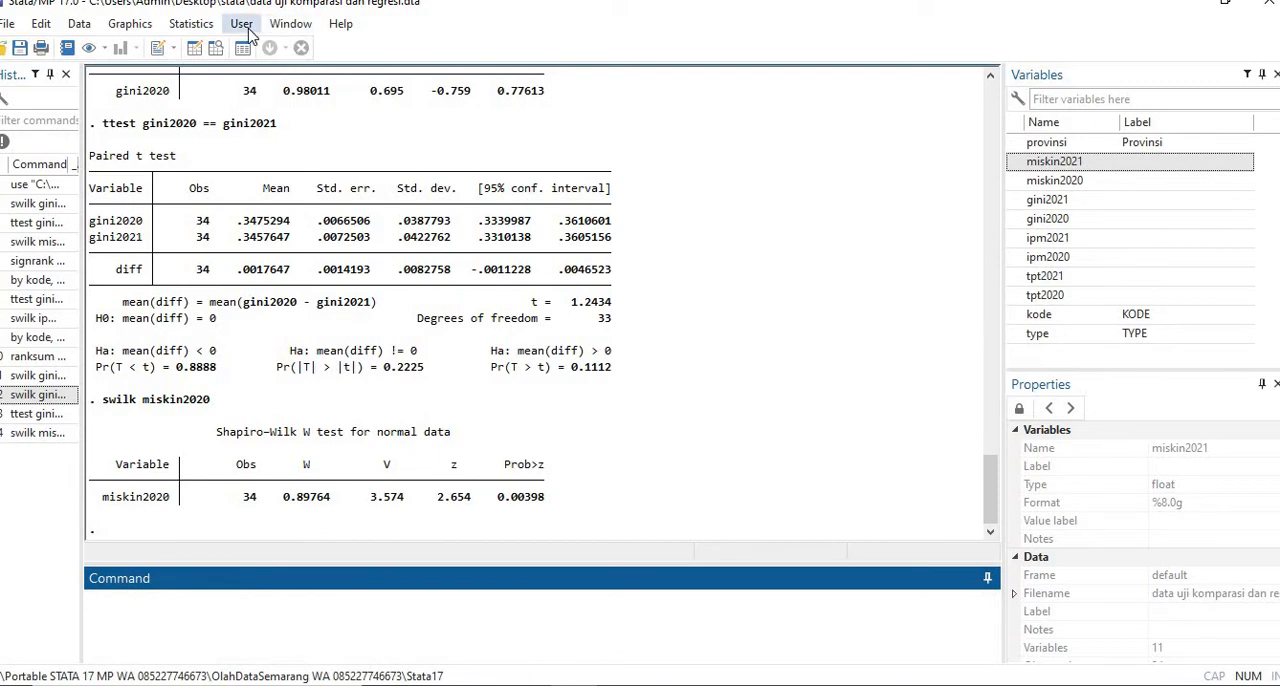
left_click(192, 24)
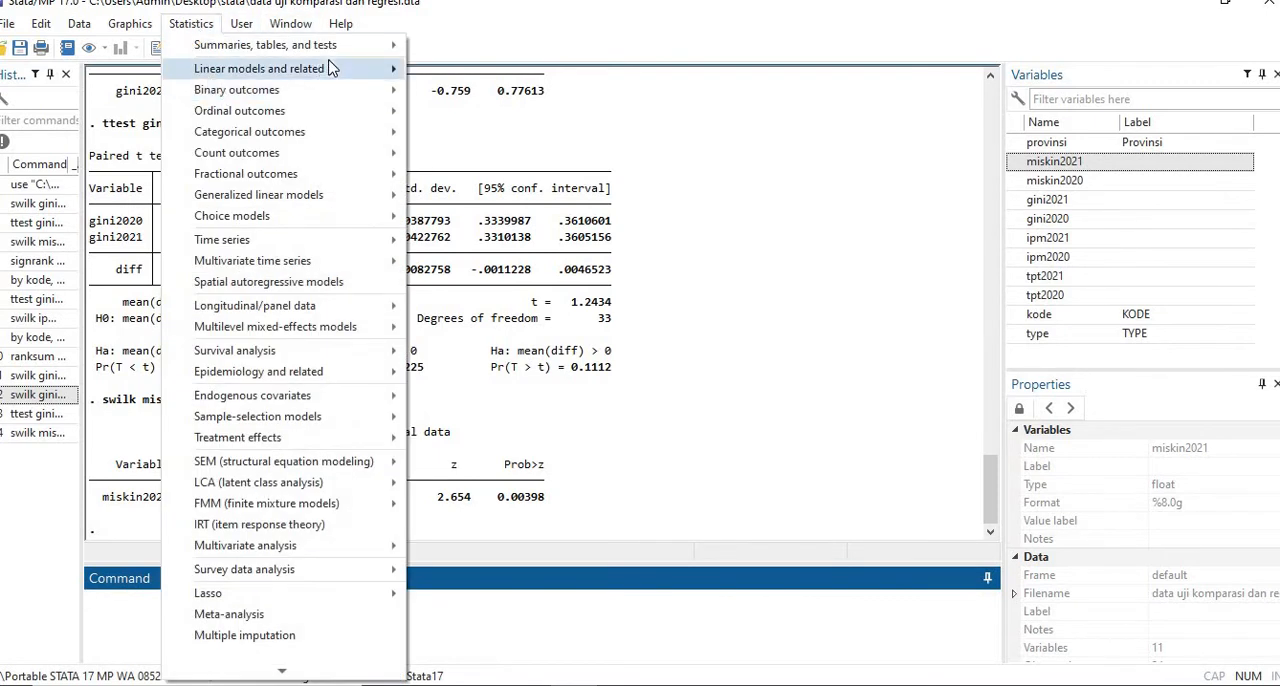
mouse_move(335, 46)
mouse_move(614, 186)
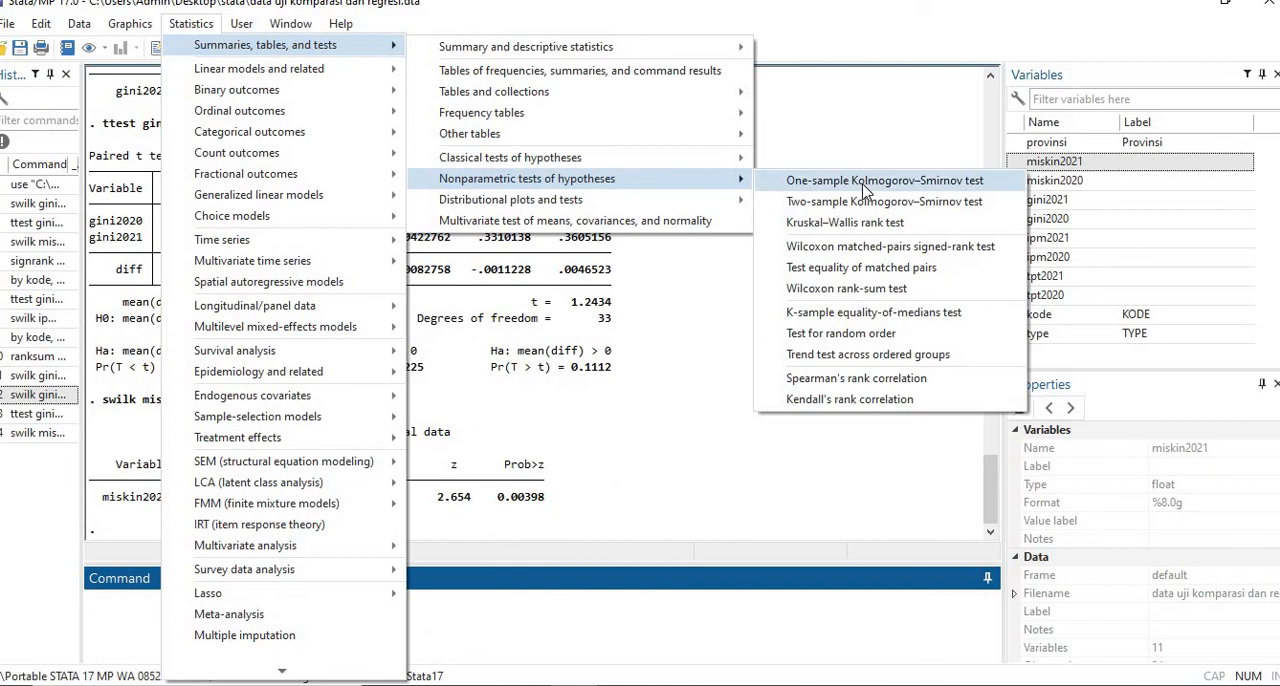
left_click(896, 249)
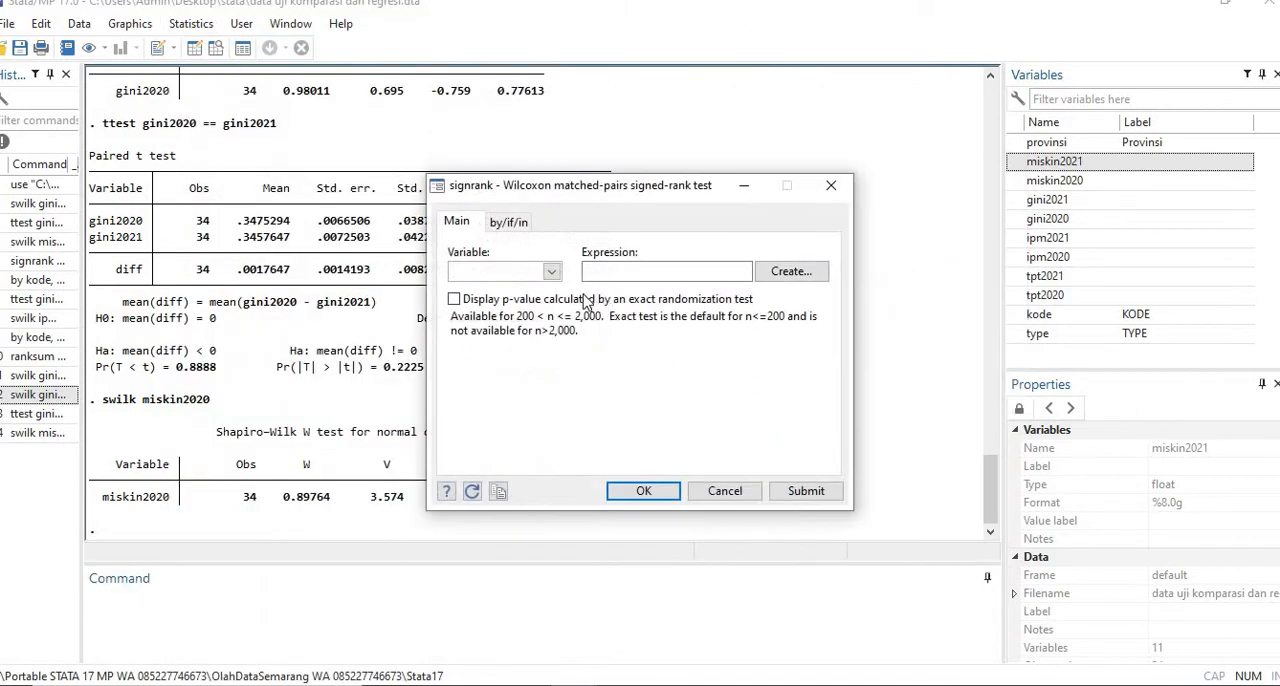
left_click(551, 272)
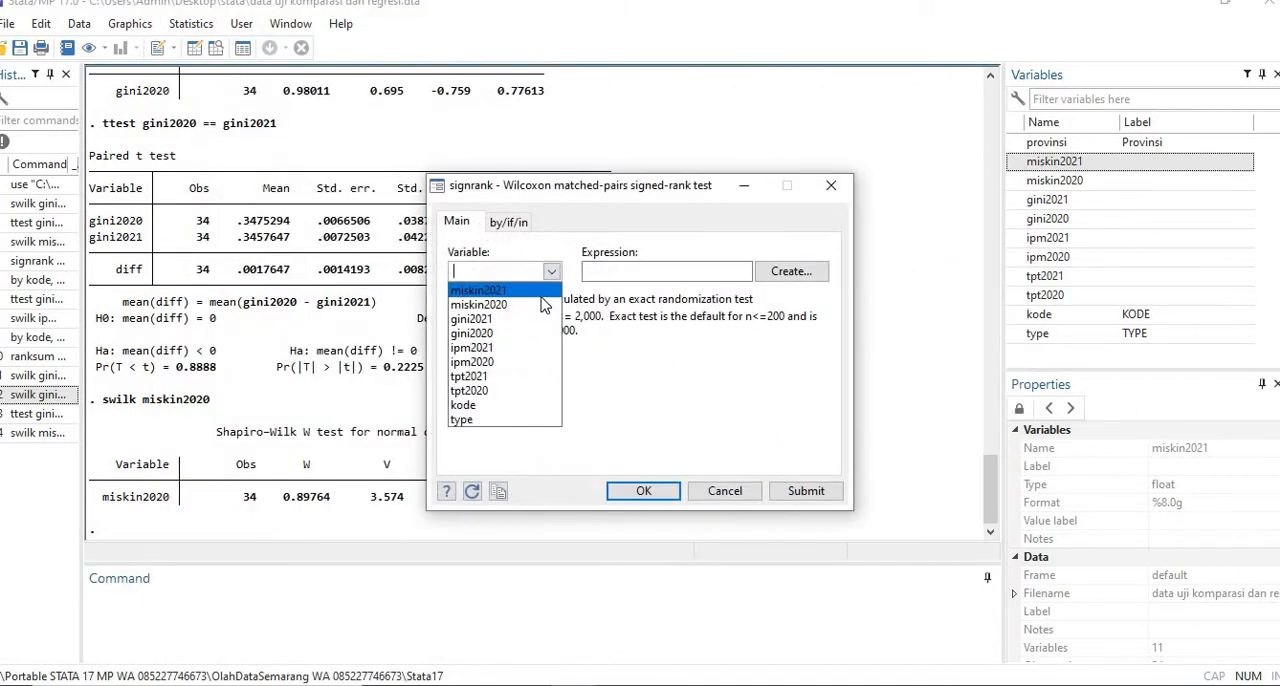
left_click(478, 304)
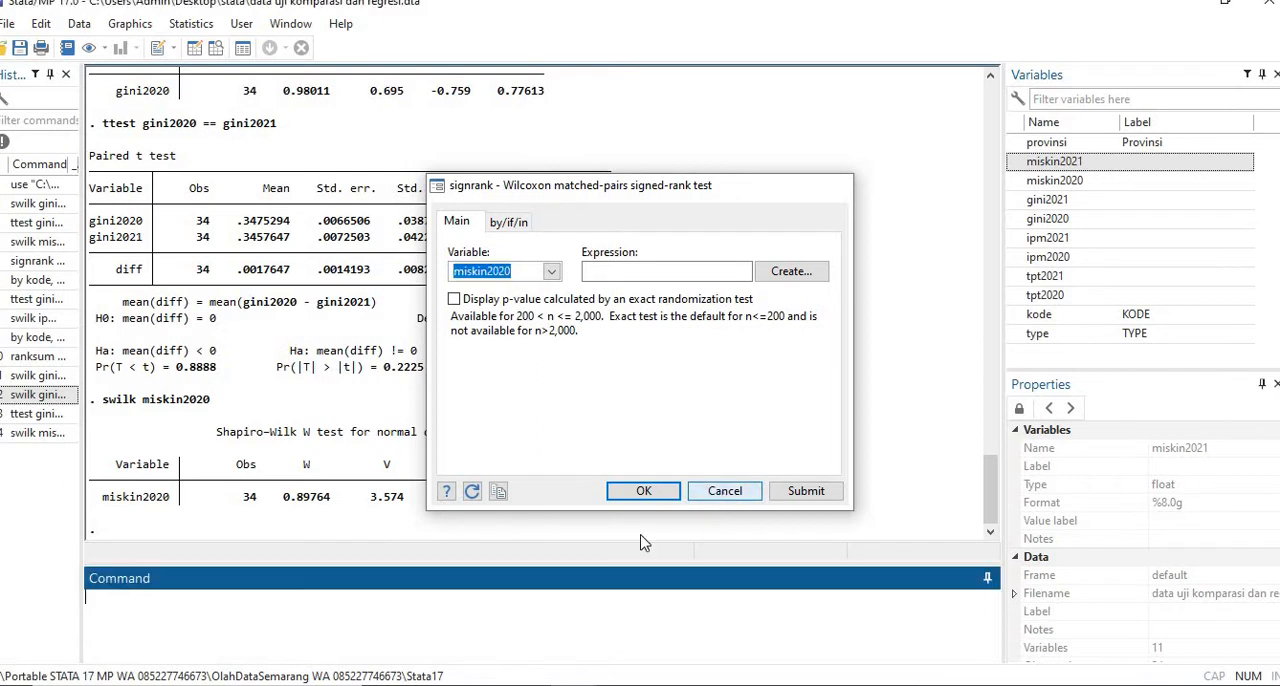
left_click(724, 491)
- Check the dependent two-population median test example and its signrank syntax on page 23 of the Stata book in Foxit PhantomPDF, and return to Stata
key("alt+Tab")
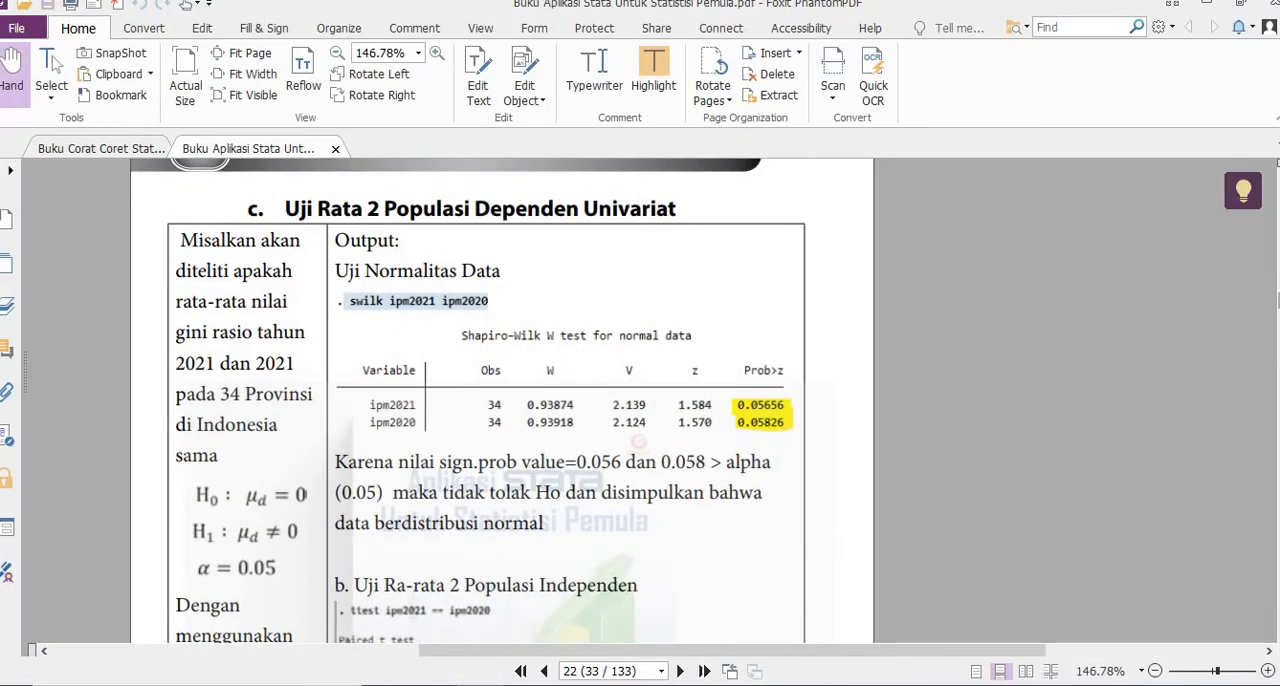
scroll(500, 400, "down", 10)
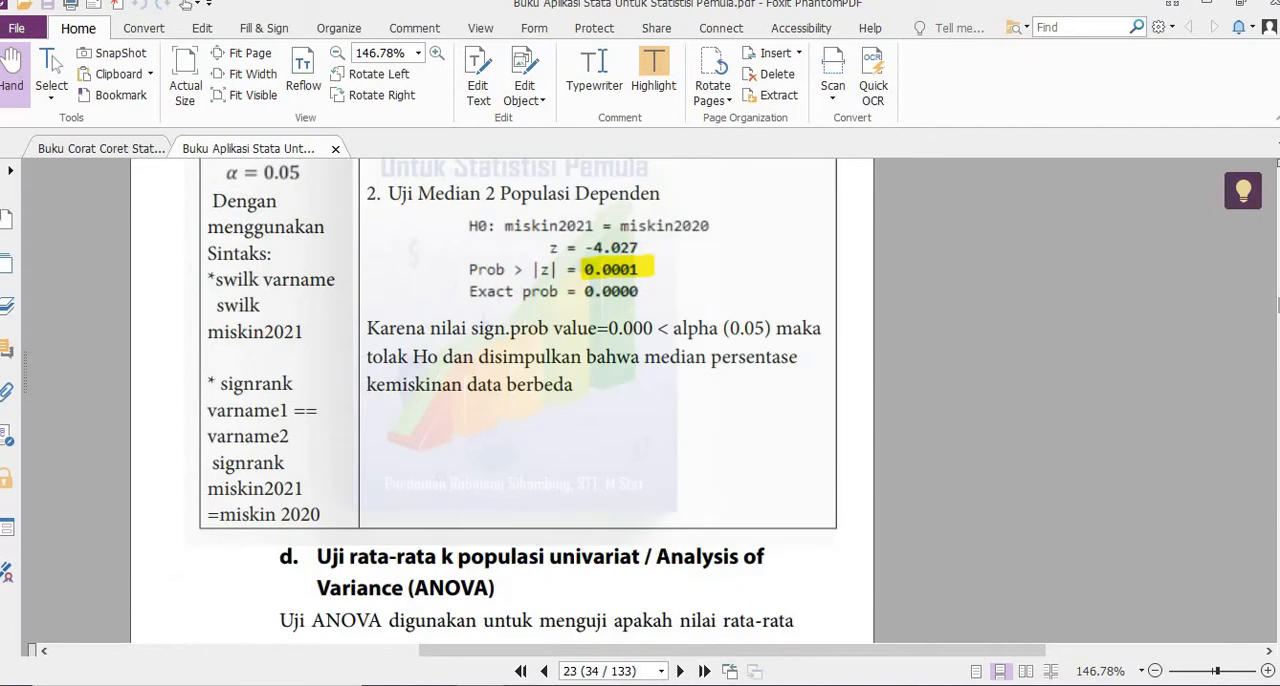
scroll(500, 400, "up", 3)
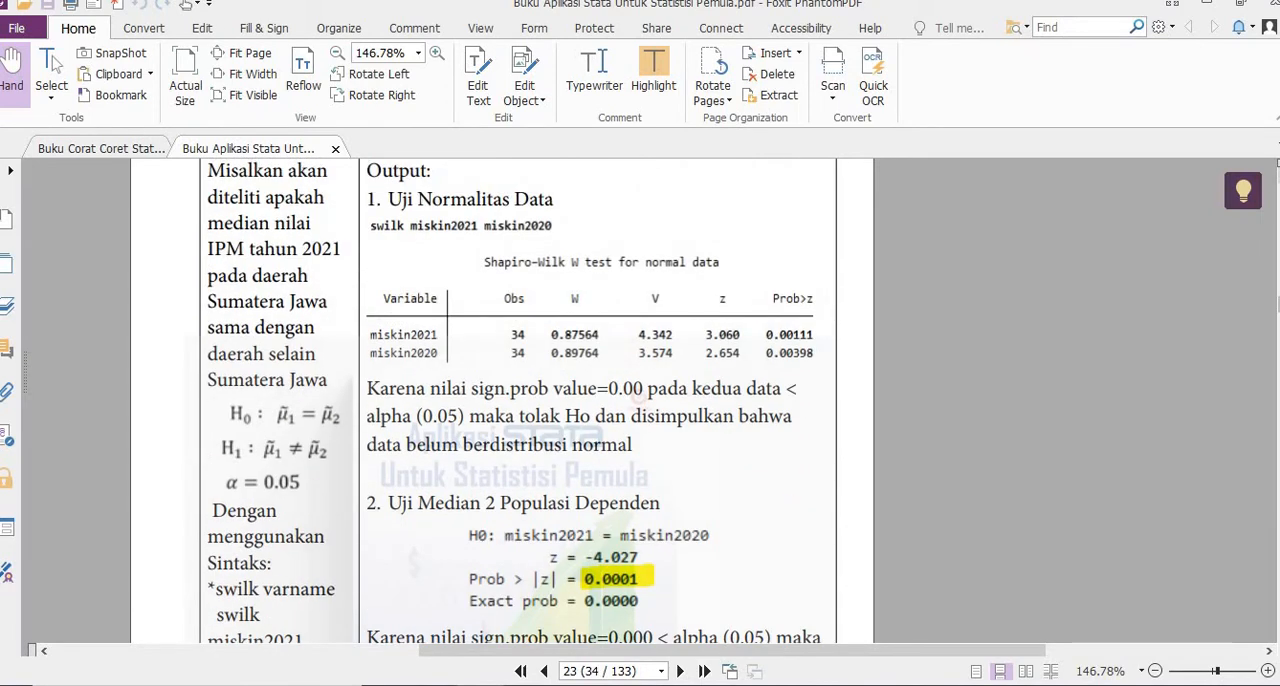
scroll(500, 400, "down", 3)
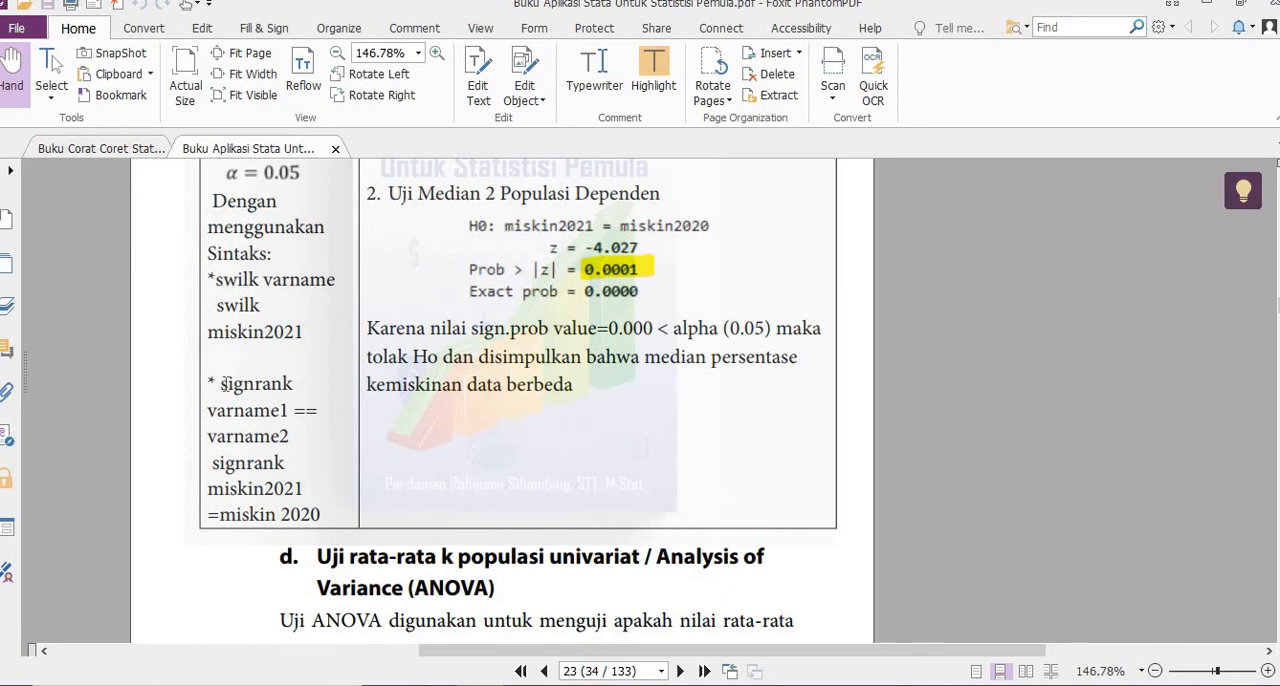
left_click_drag(222, 384, 311, 431)
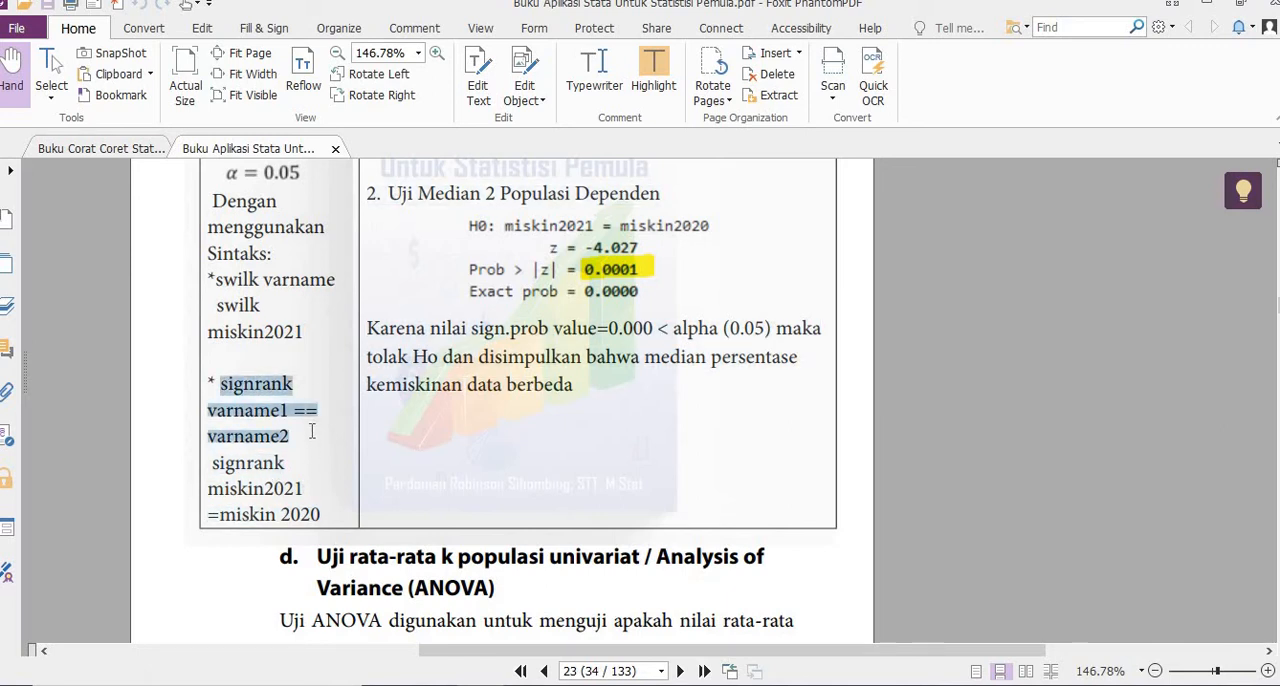
left_click_drag(213, 464, 322, 514)
double_click(210, 468)
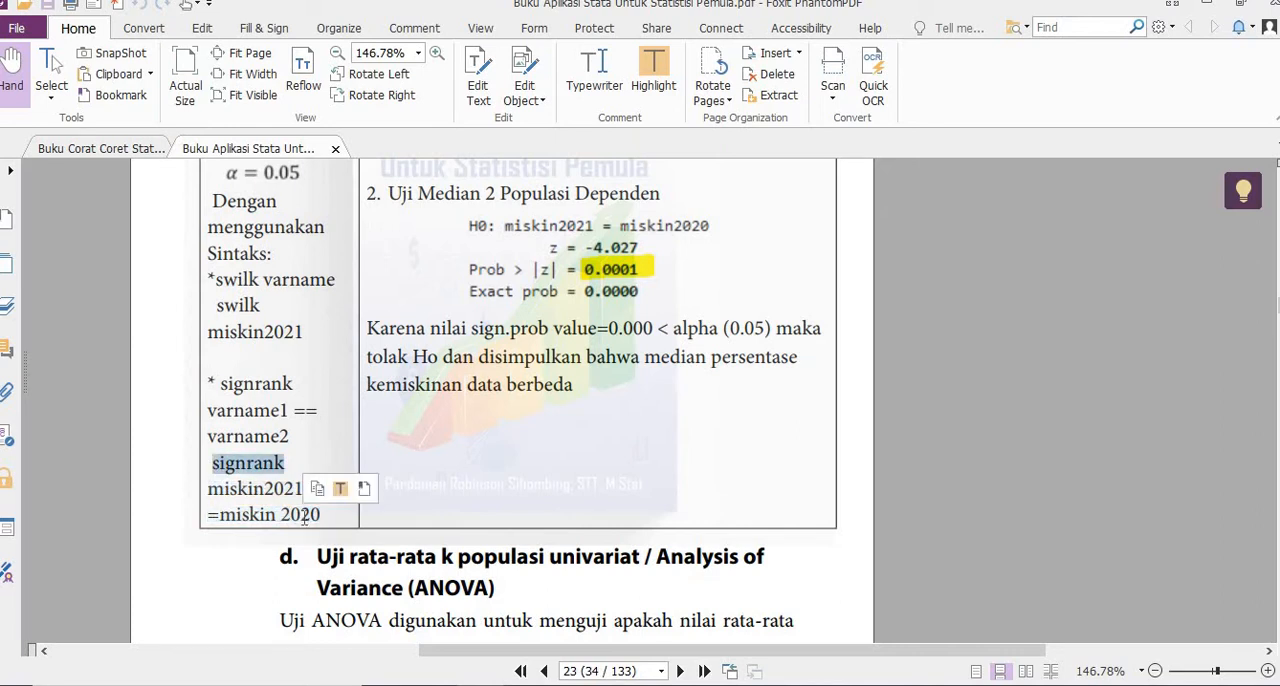
scroll(305, 517, "right", 3)
left_click(231, 513)
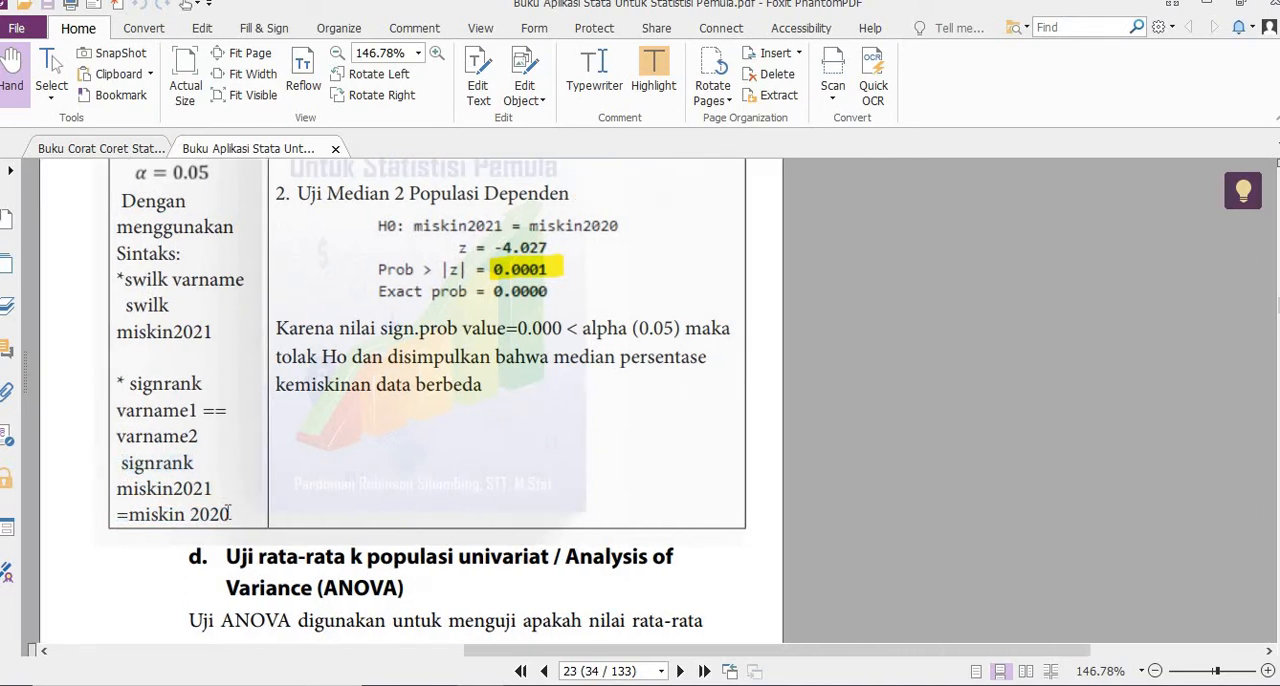
left_click_drag(231, 513, 115, 466)
key("ctrl+c")
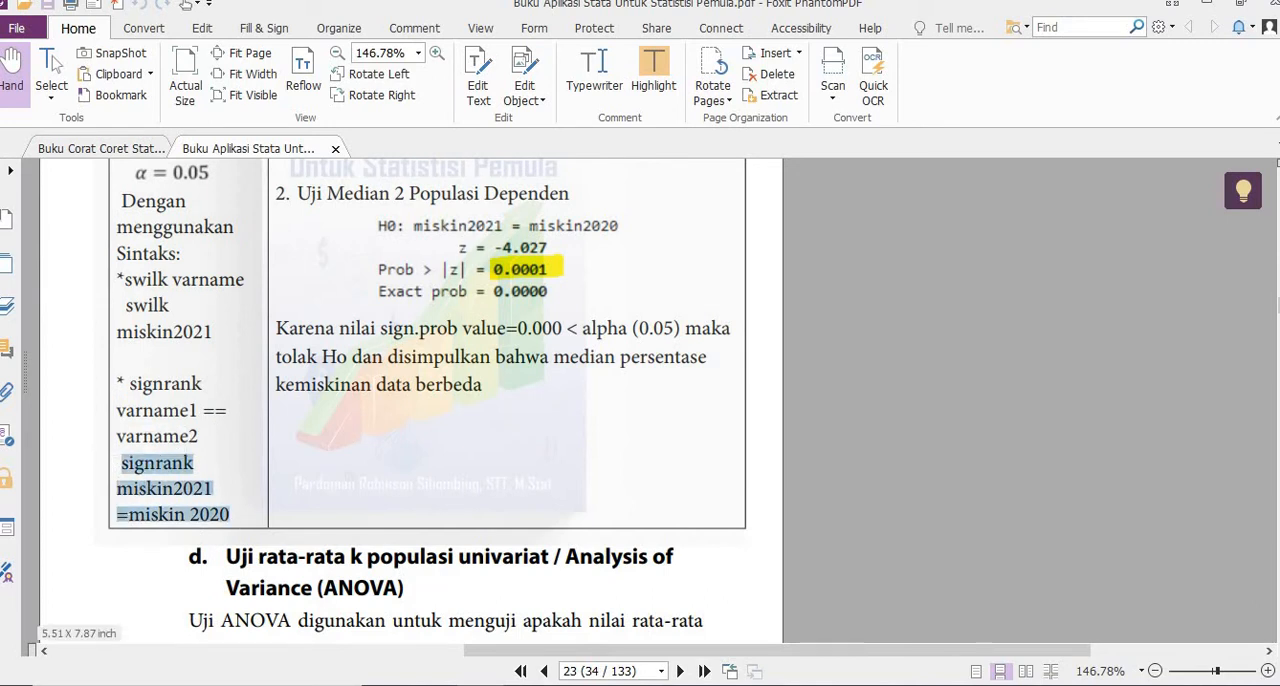
left_click(575, 685)
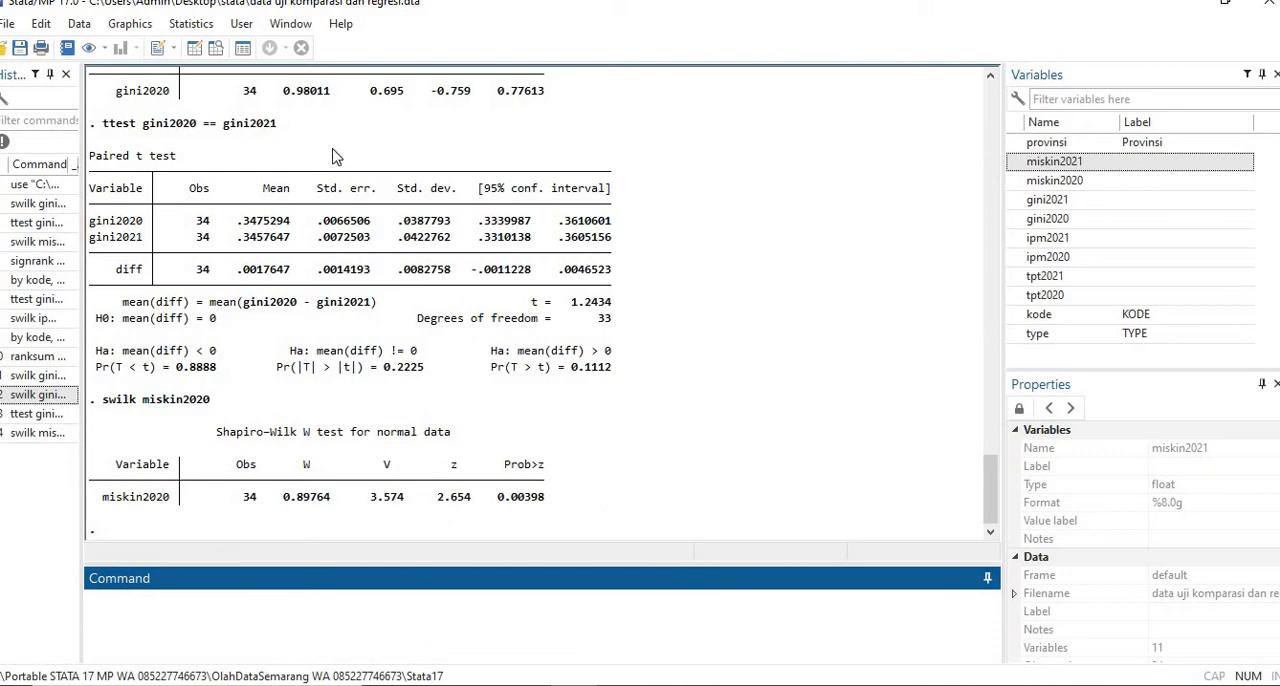
left_click(191, 23)
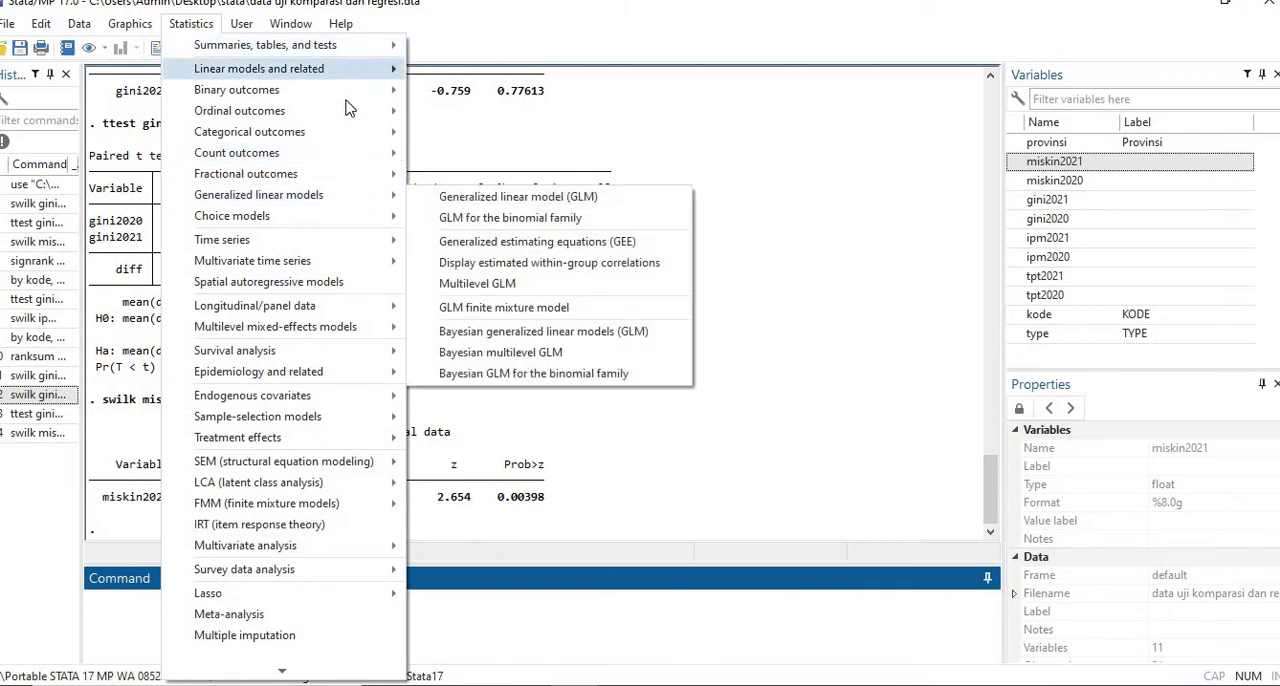
mouse_move(358, 248)
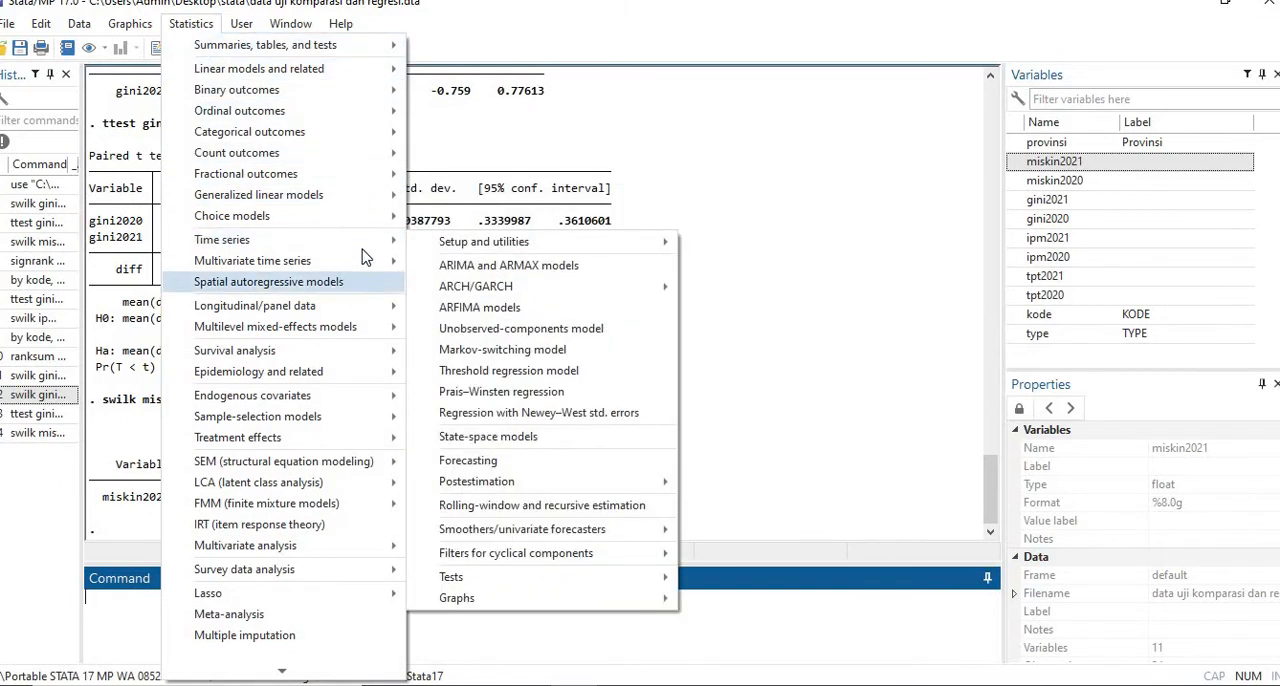
mouse_move(320, 45)
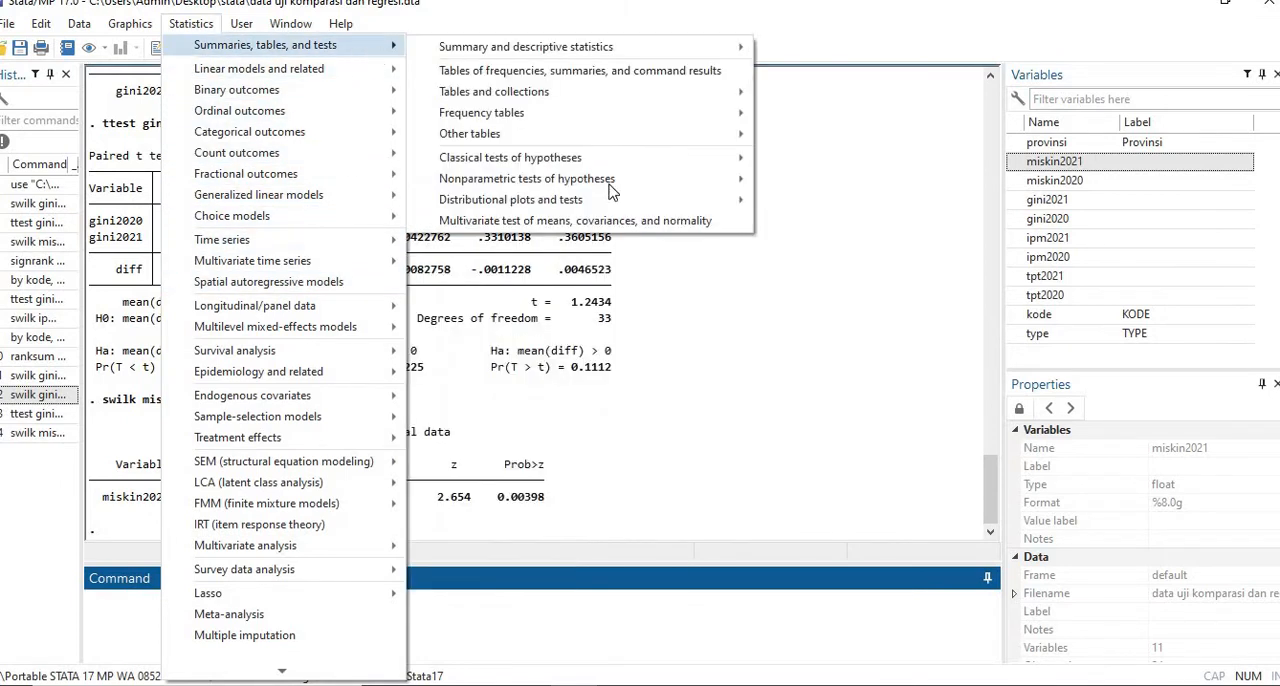
mouse_move(650, 192)
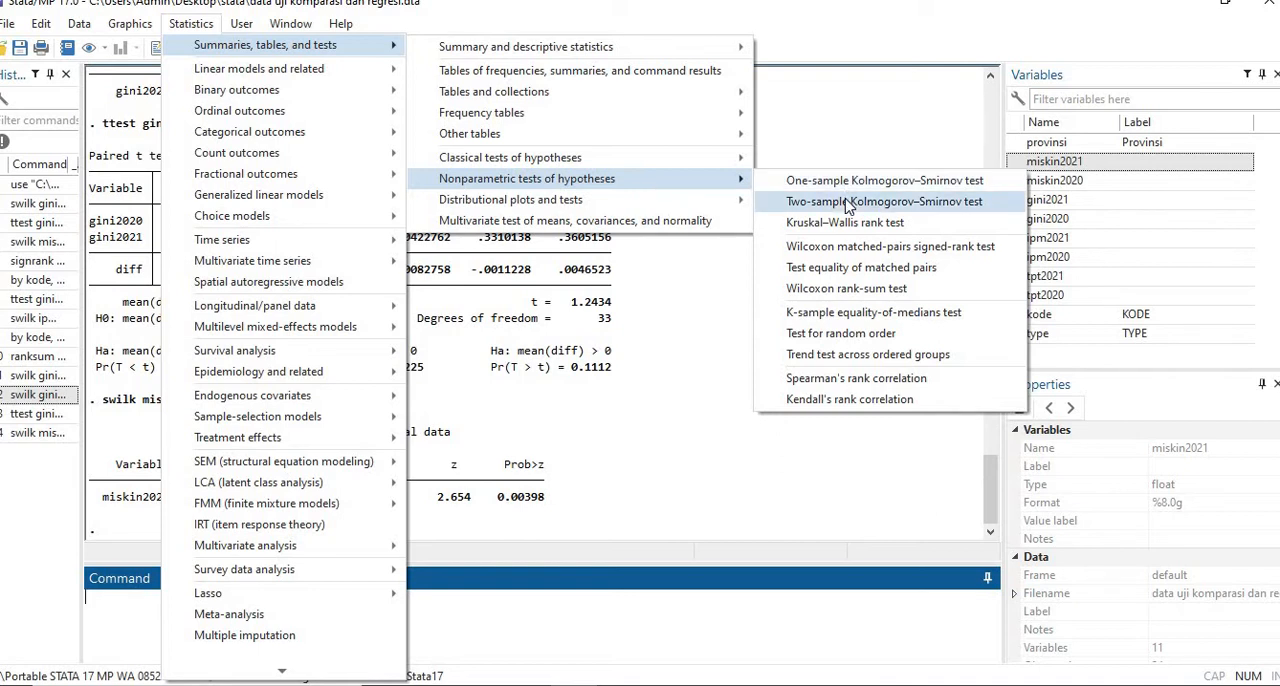
left_click(848, 270)
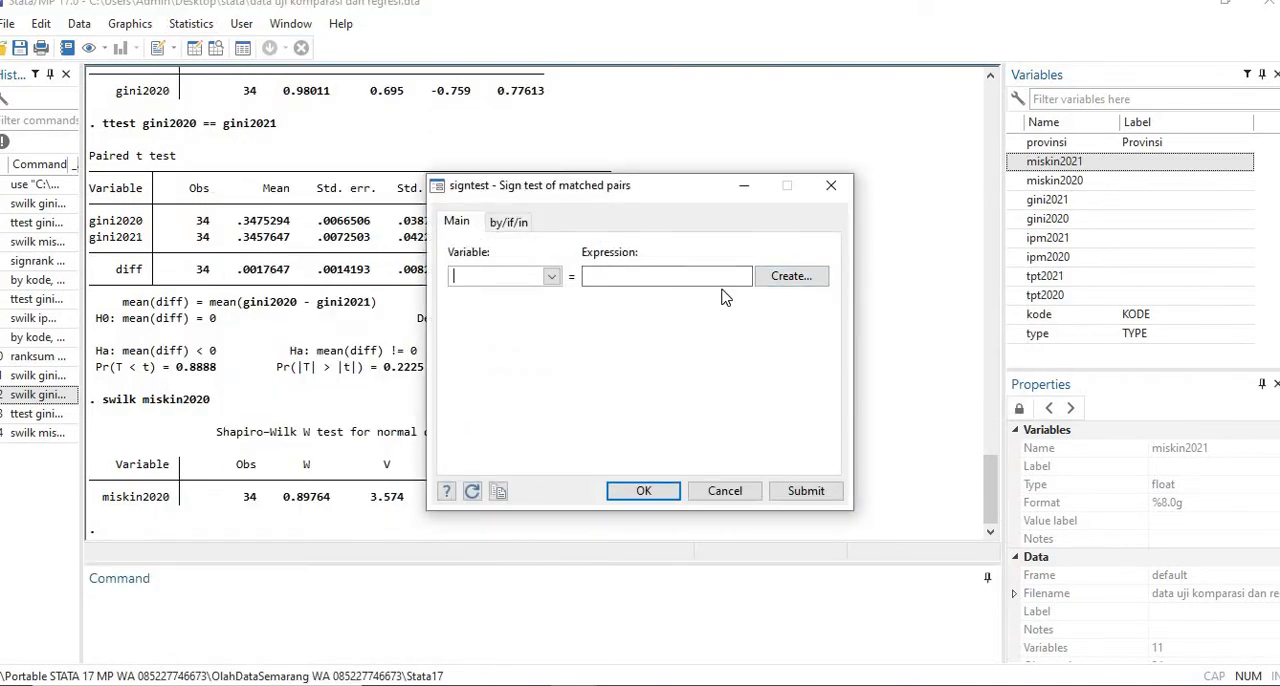
left_click(716, 492)
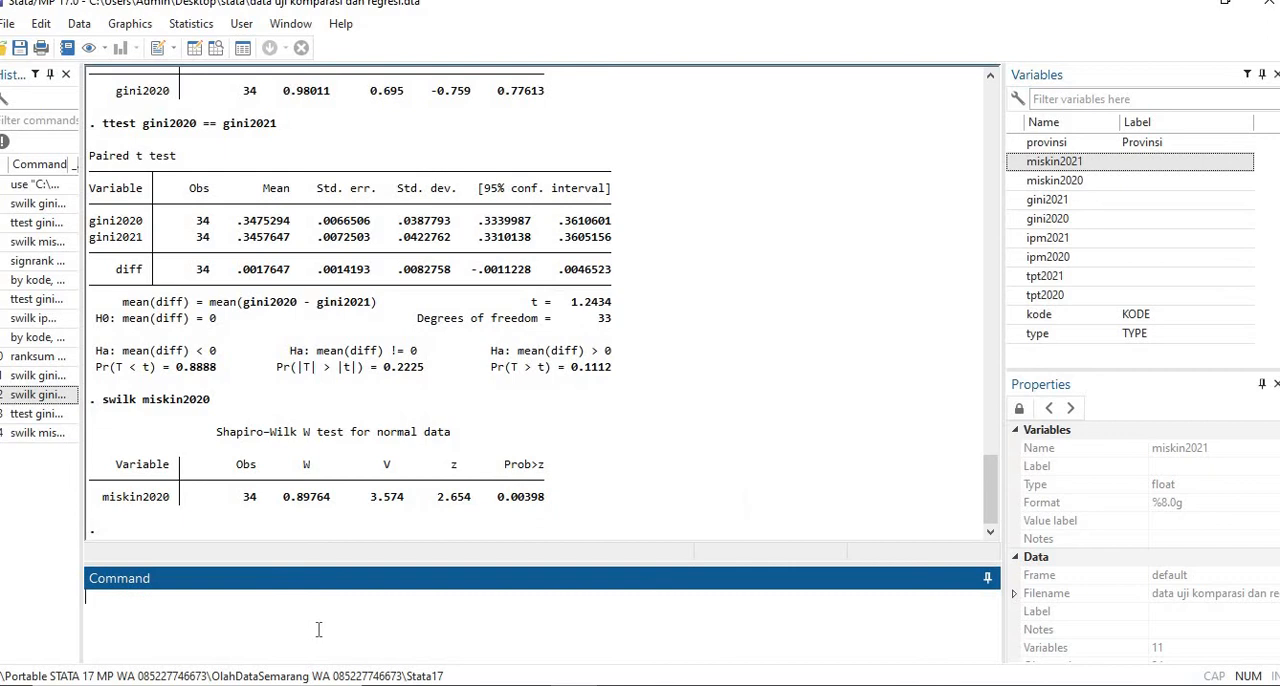
- Paste the book's copied signrank syntax, join it into the single line signrank miskin2021=miskin 2020, and try to run it
key("ctrl+v")
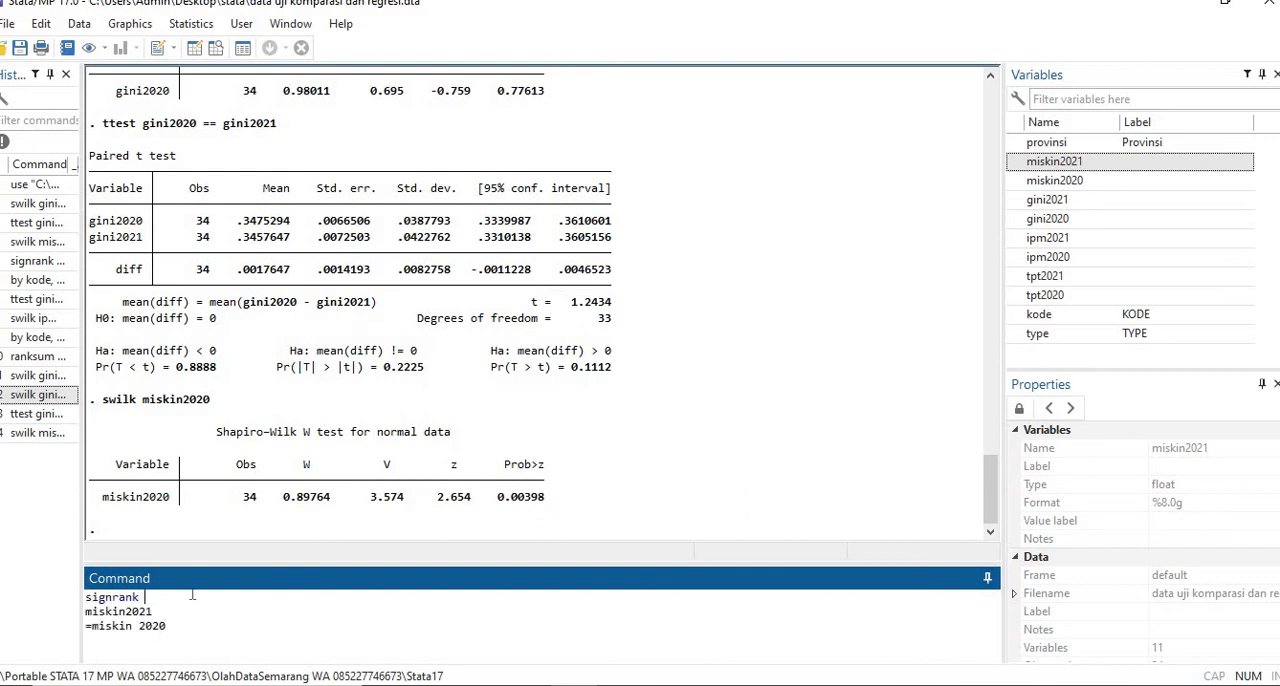
key("Delete")
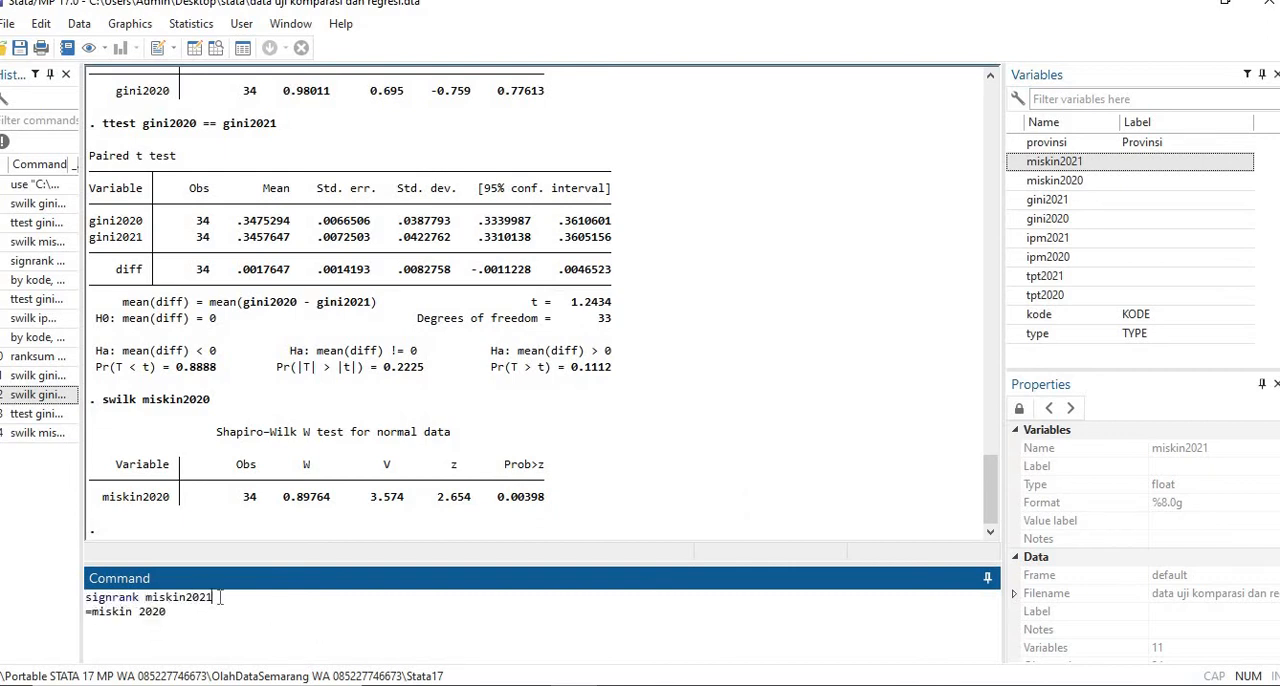
key("Delete")
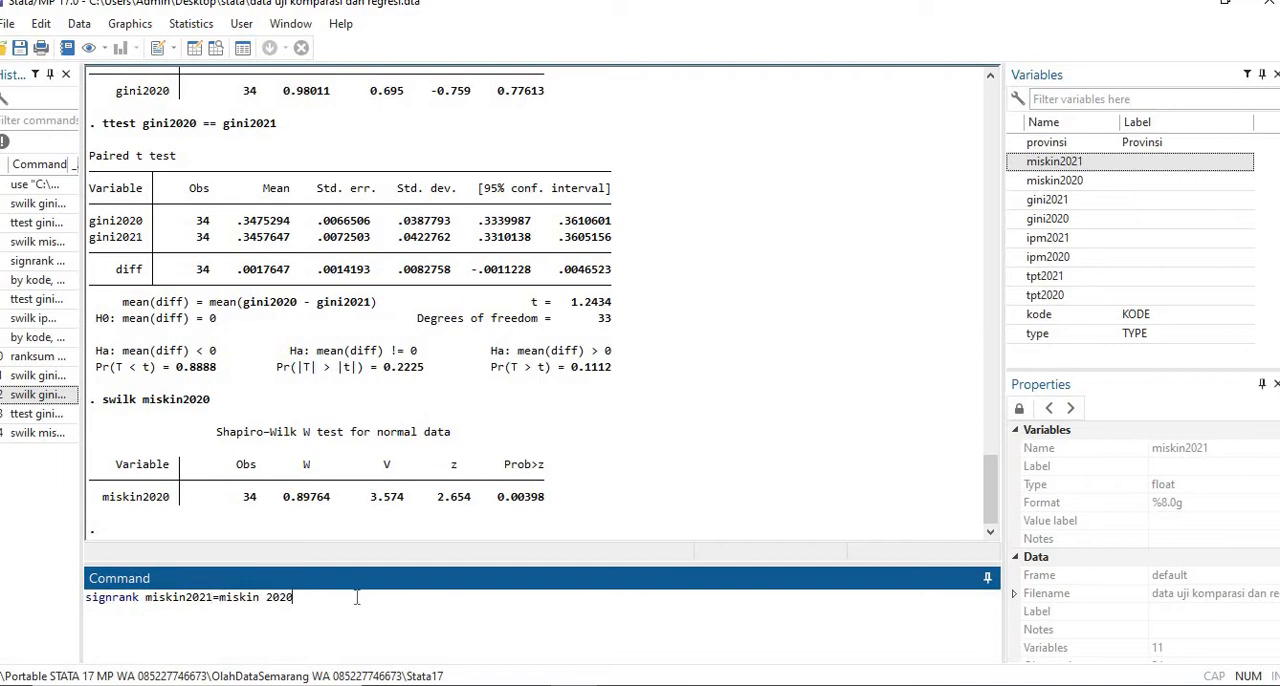
key("Return")
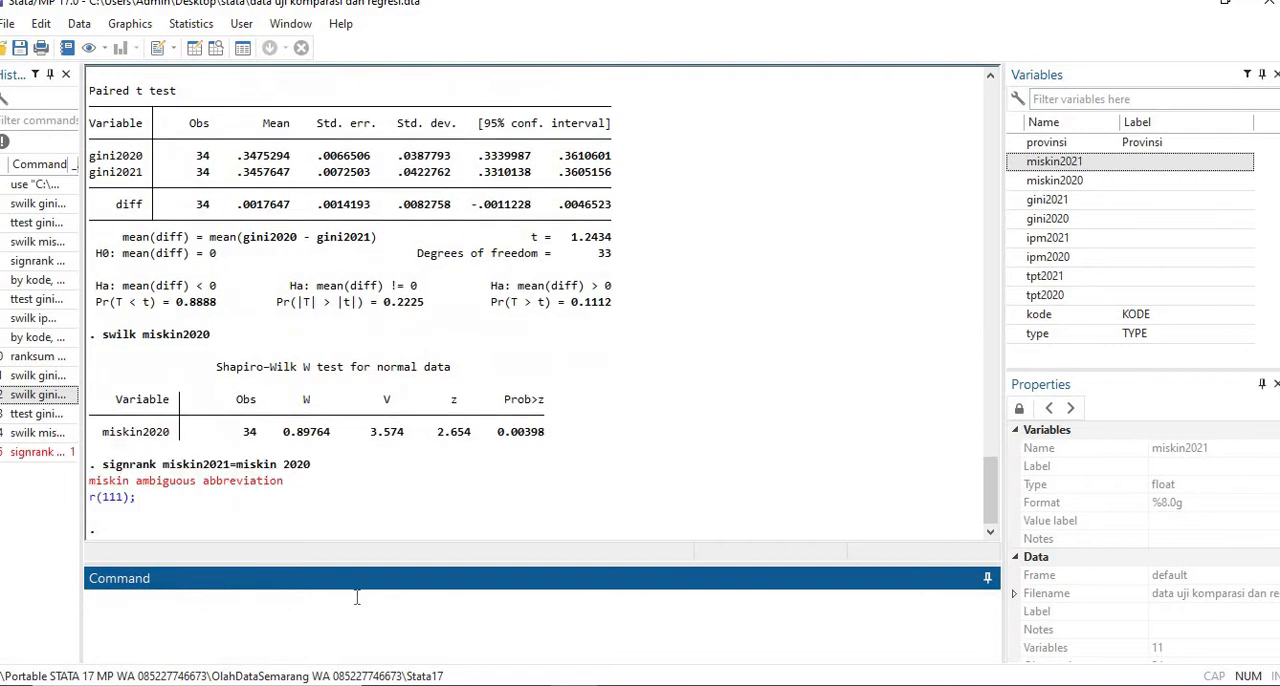
- Reuse the last signrank command without the space in the second variable name and run signrank miskin2021=miskin2020
left_click(46, 456)
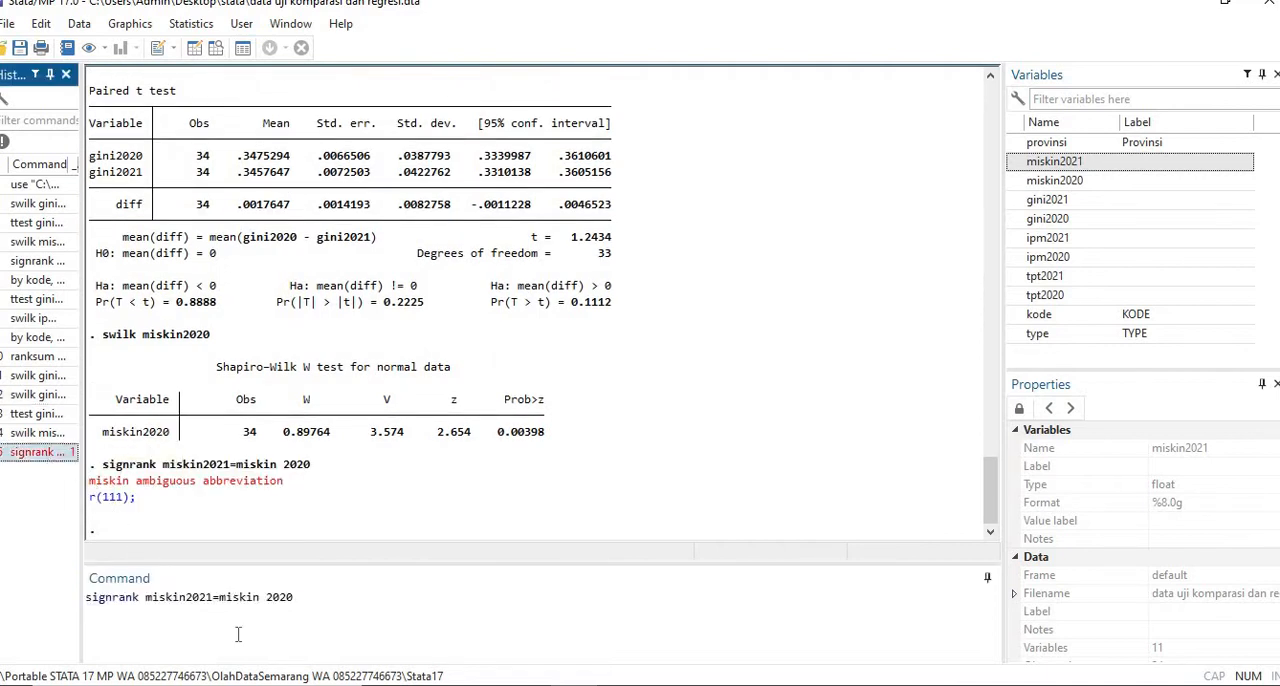
left_click(268, 597)
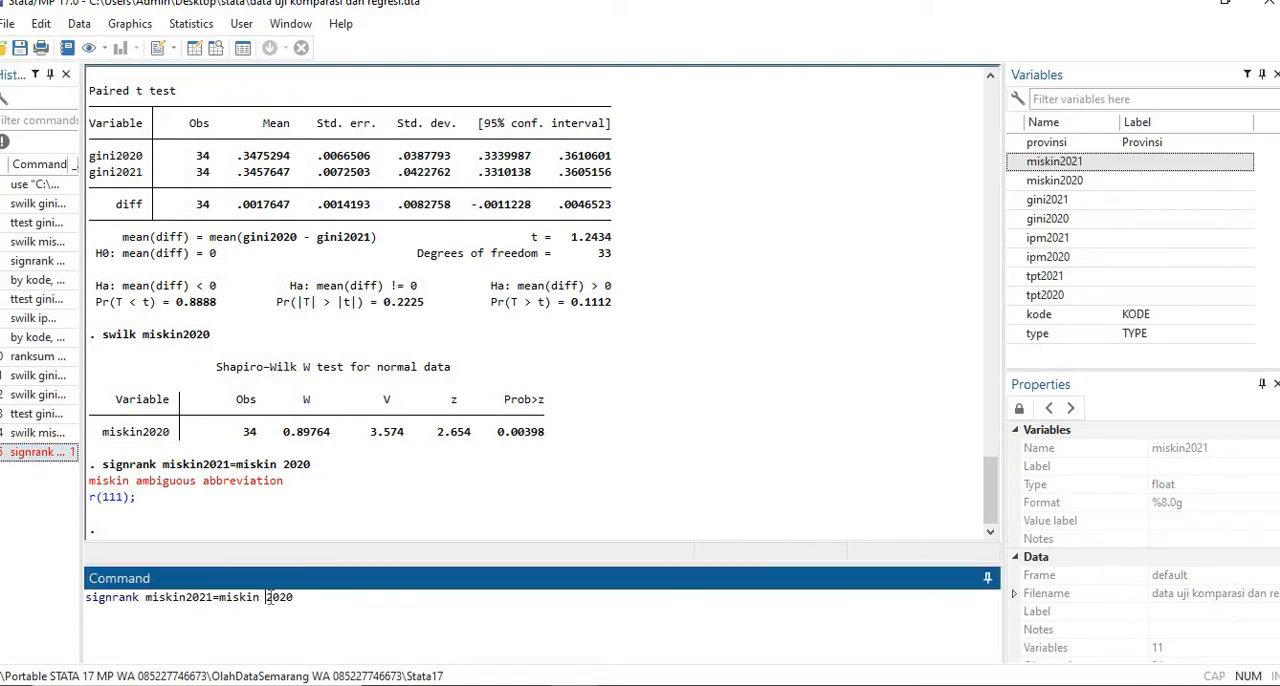
key("BackSpace")
key("Return")
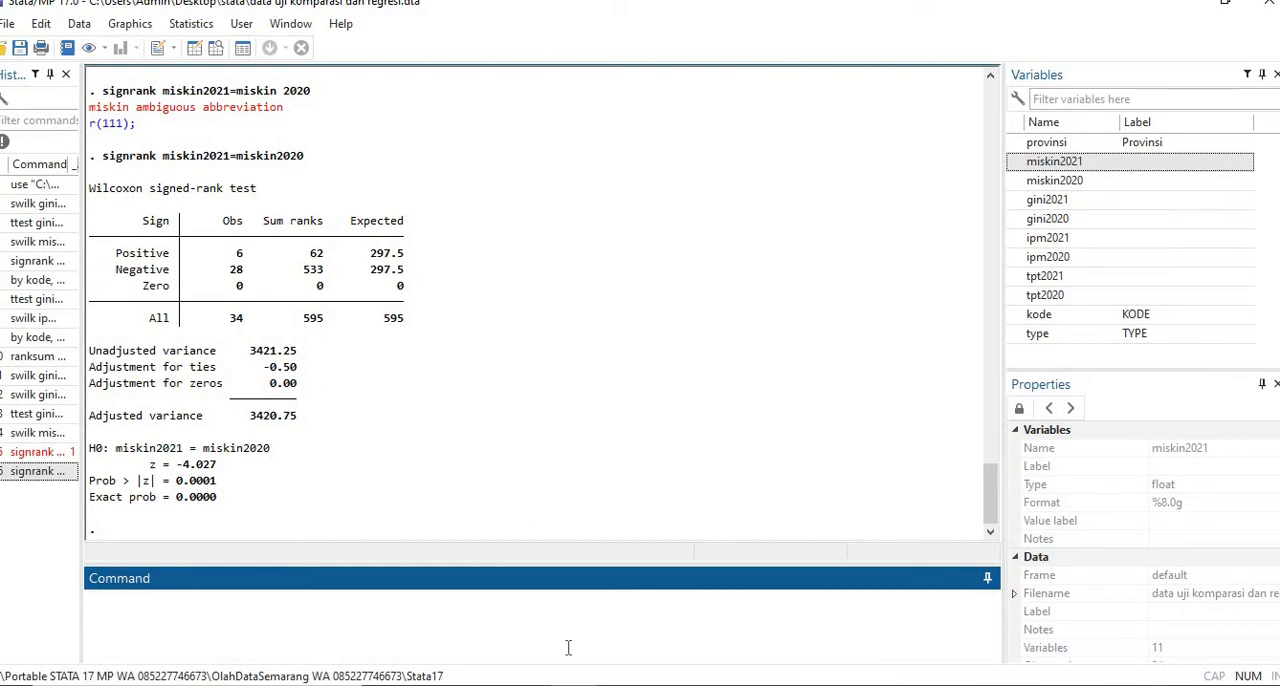
- Read the k-population ANOVA example and its swilk and oneway syntax on pages 23 to 25 of the Stata book in Foxit PhantomPDF, and return to Stata
left_click(480, 684)
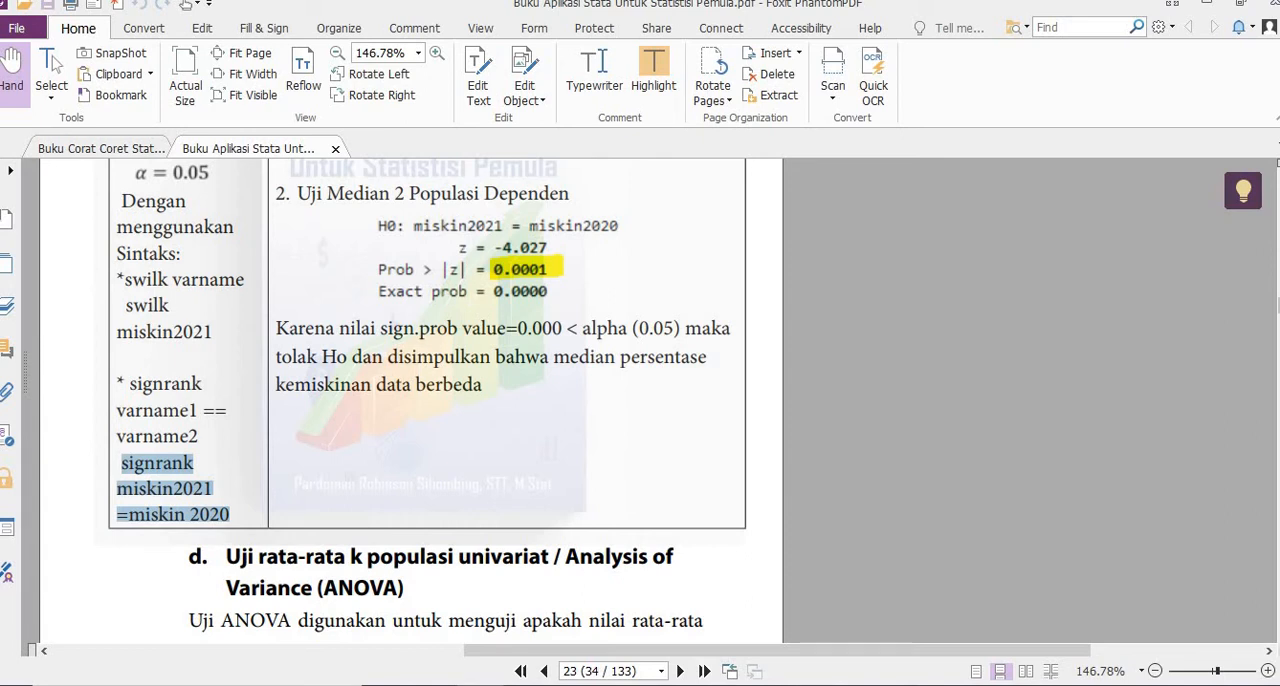
scroll(410, 400, "down", 8)
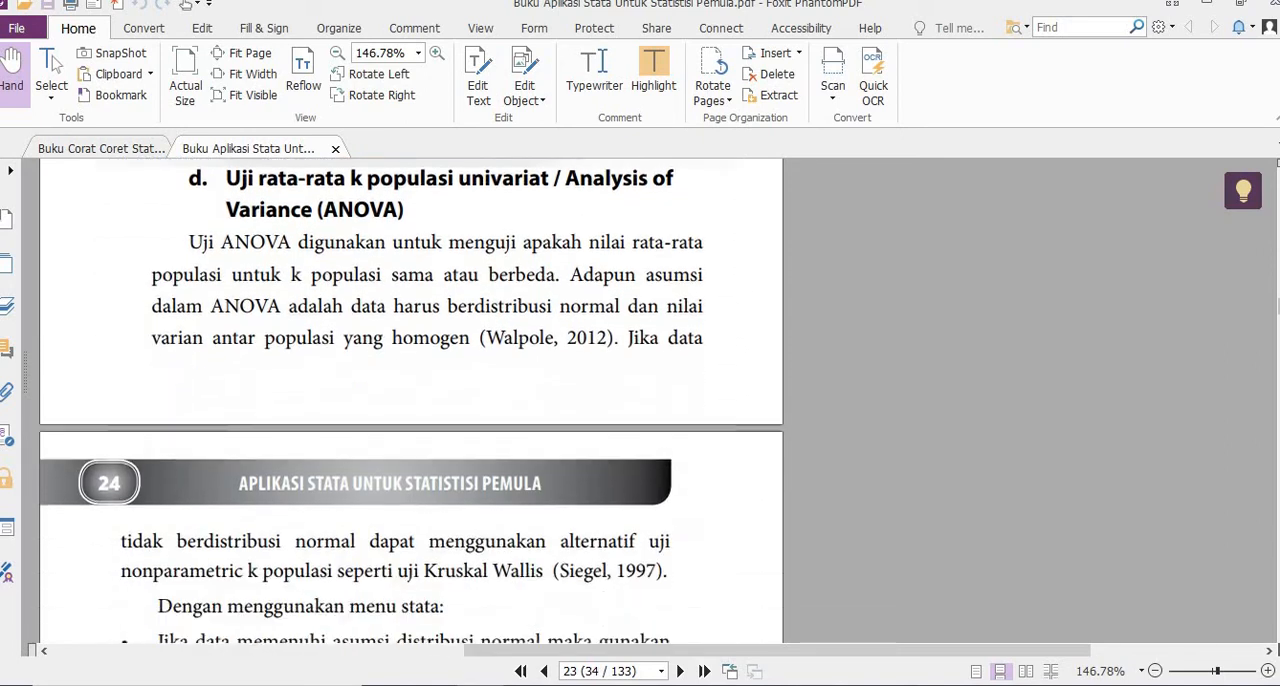
scroll(410, 400, "down", 15)
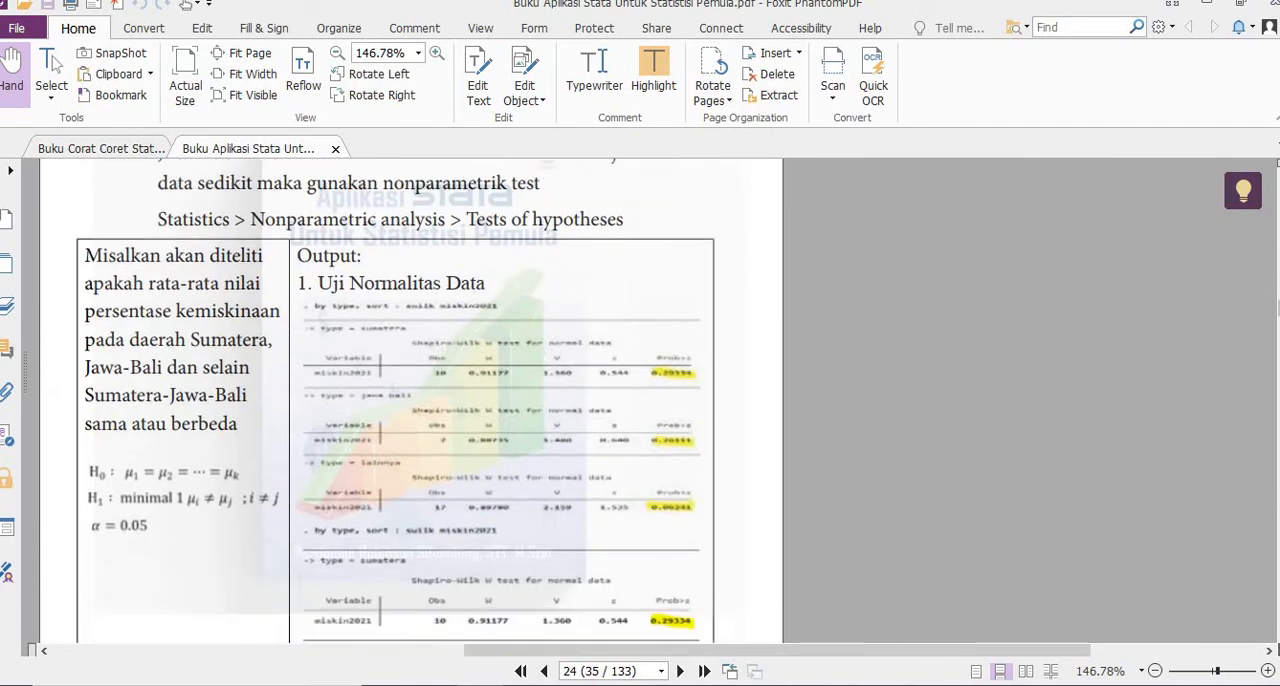
scroll(944, 478, "down", 2)
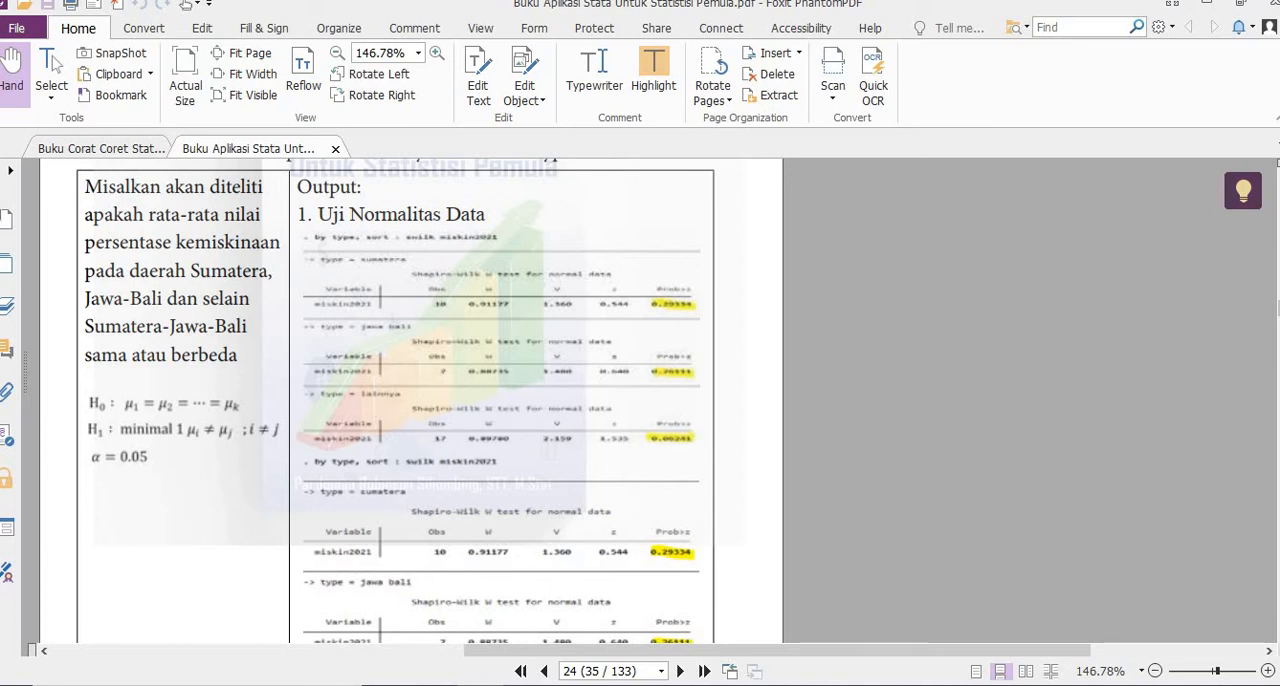
scroll(500, 450, "down", 15)
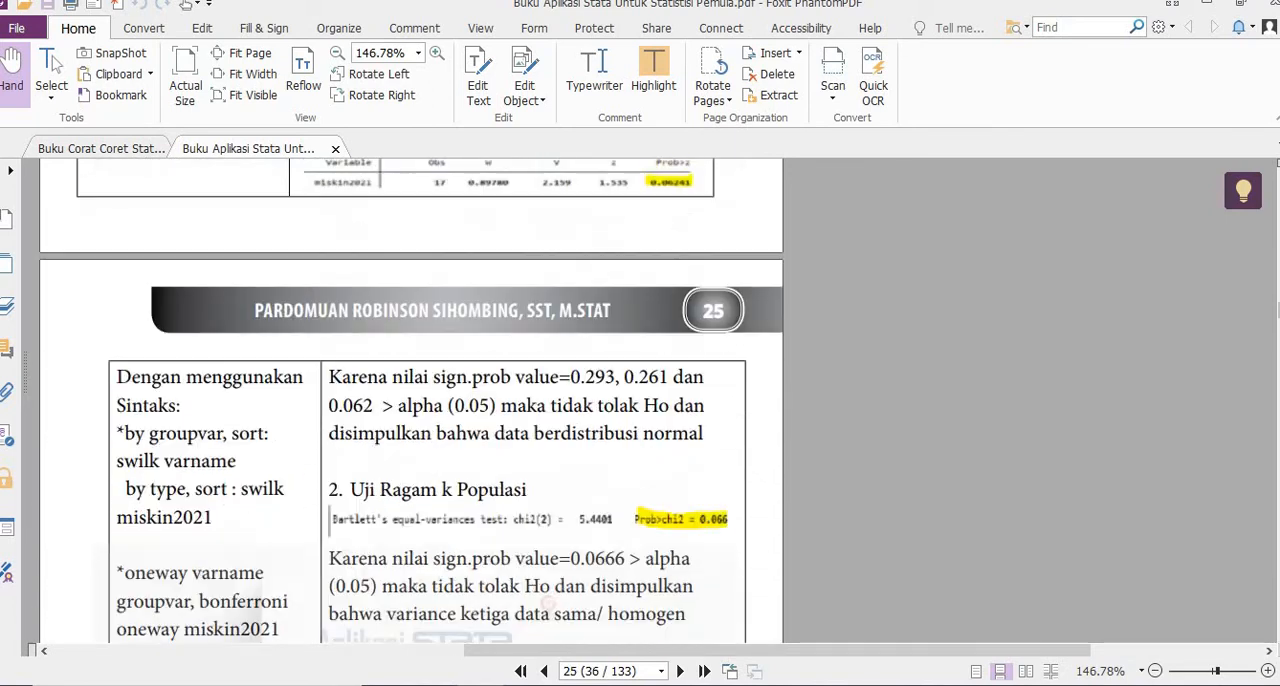
scroll(411, 400, "down", 3)
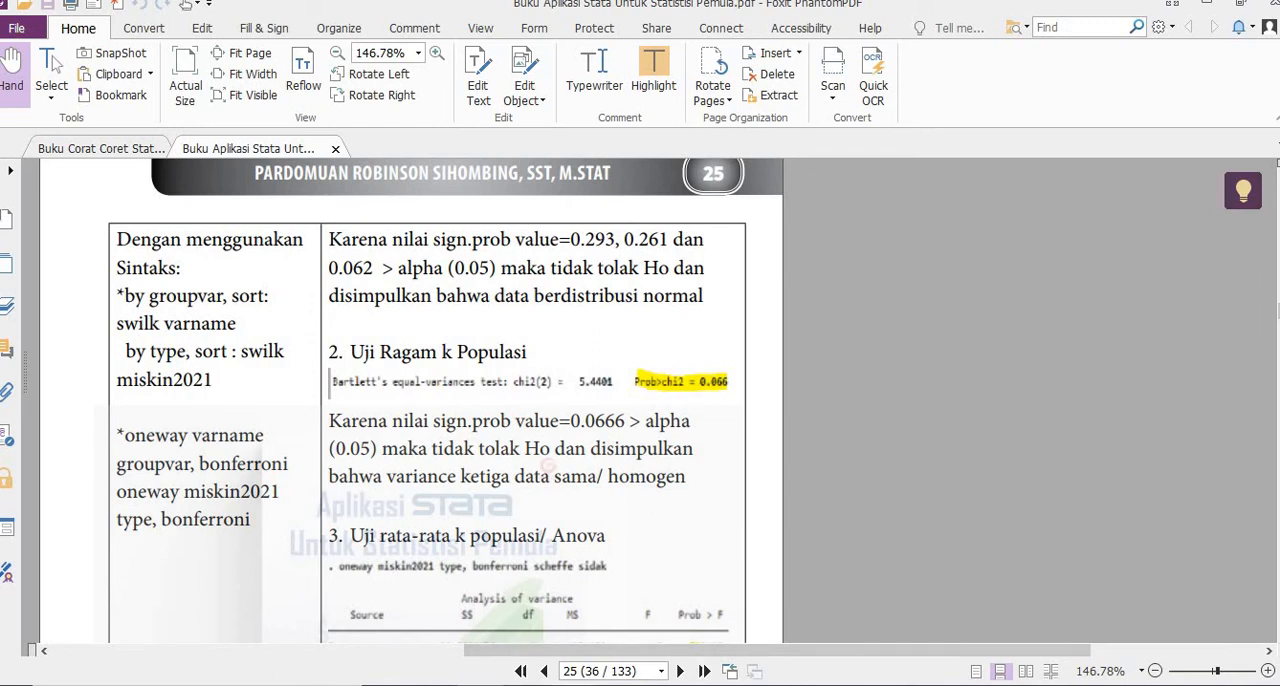
mouse_move(480, 685)
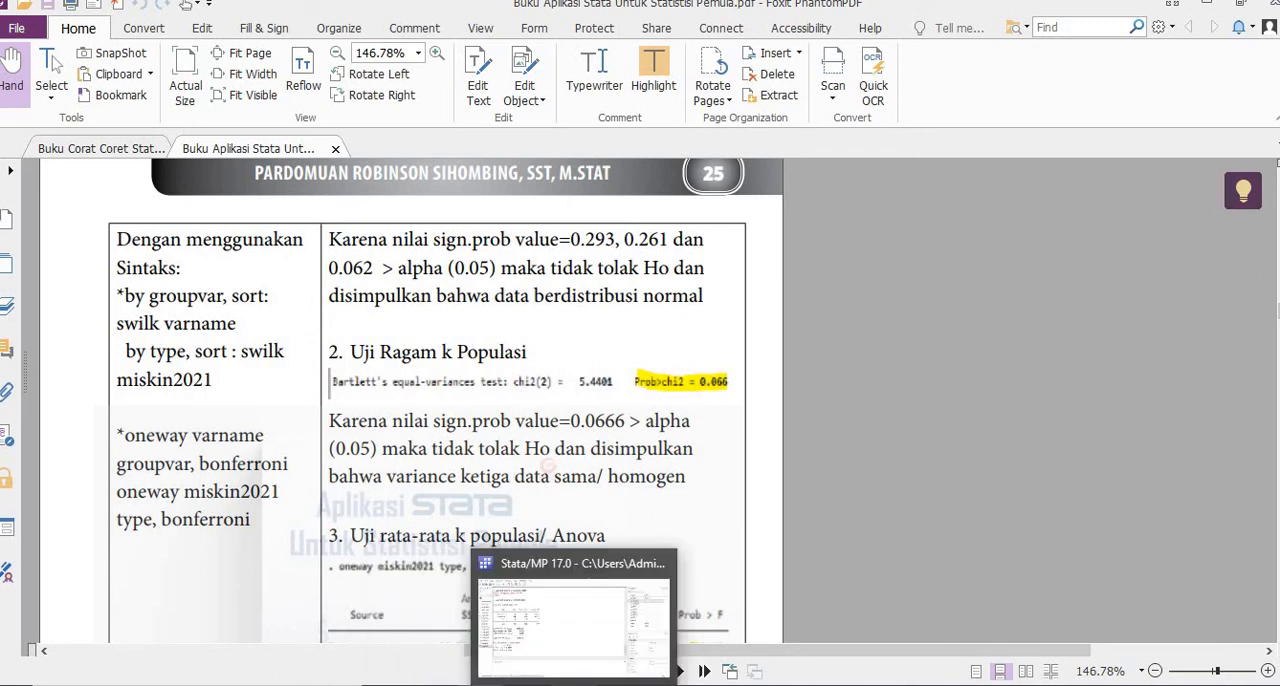
left_click(625, 665)
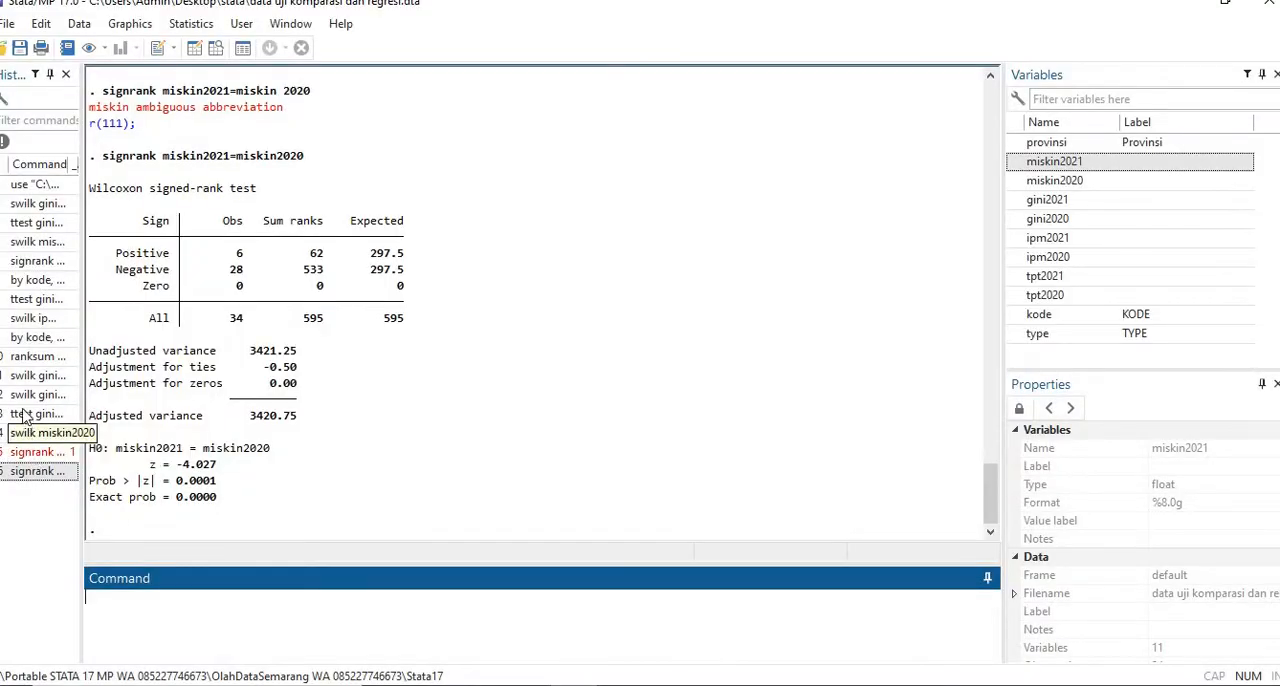
- Reuse the by kode swilk ipm2021 command with the group changed to type and the variable to miskin2021, and run by type, sort: swilk miskin2021
left_click(22, 340)
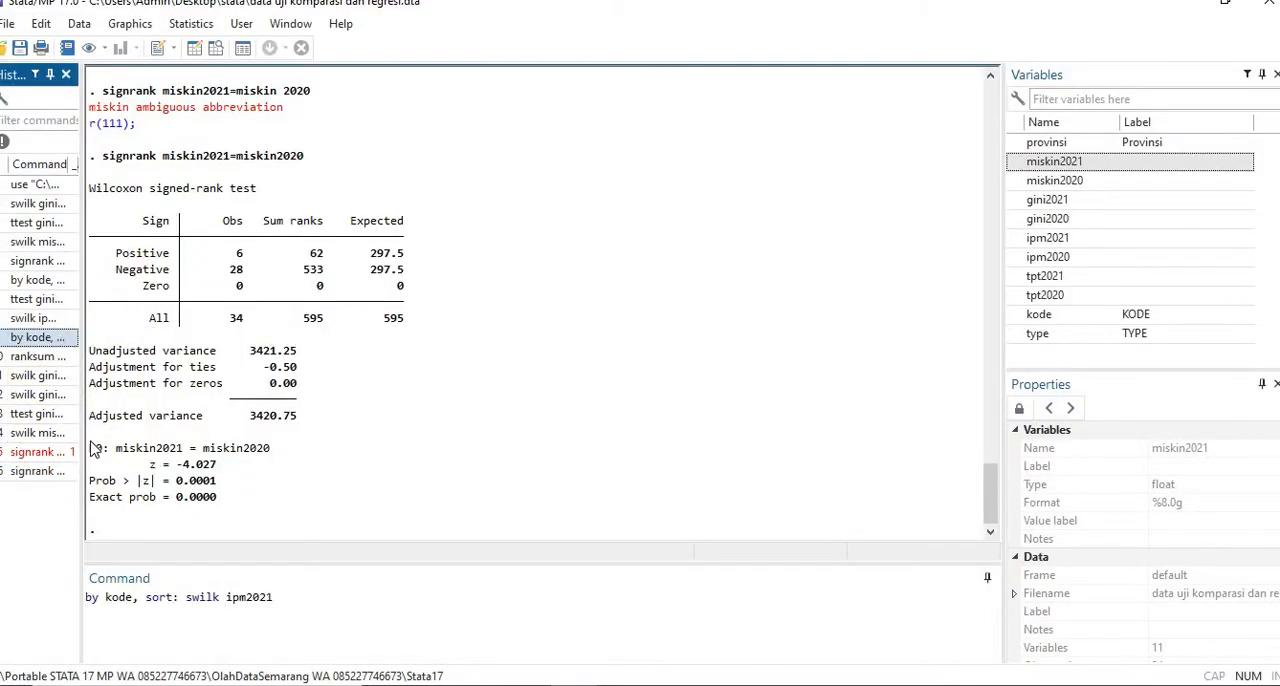
left_click(135, 597)
key("BackSpace")
key("BackSpace")
key("BackSpace")
key("BackSpace")
type("typ")
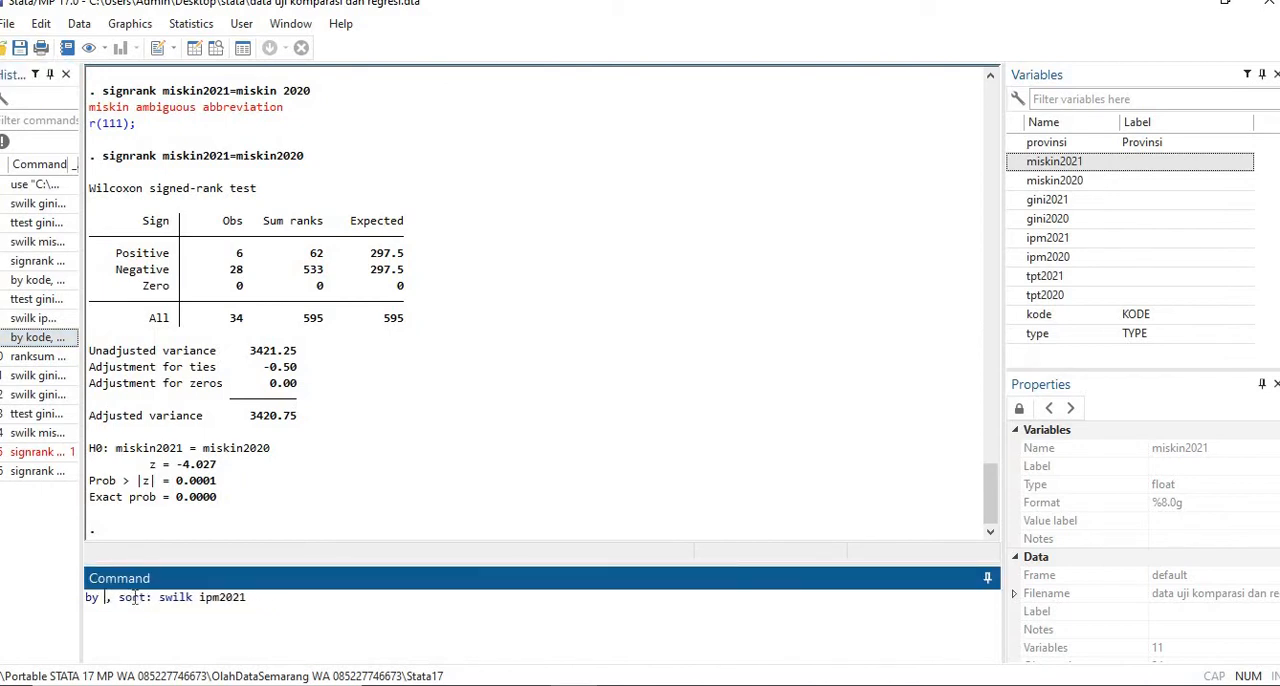
type("e")
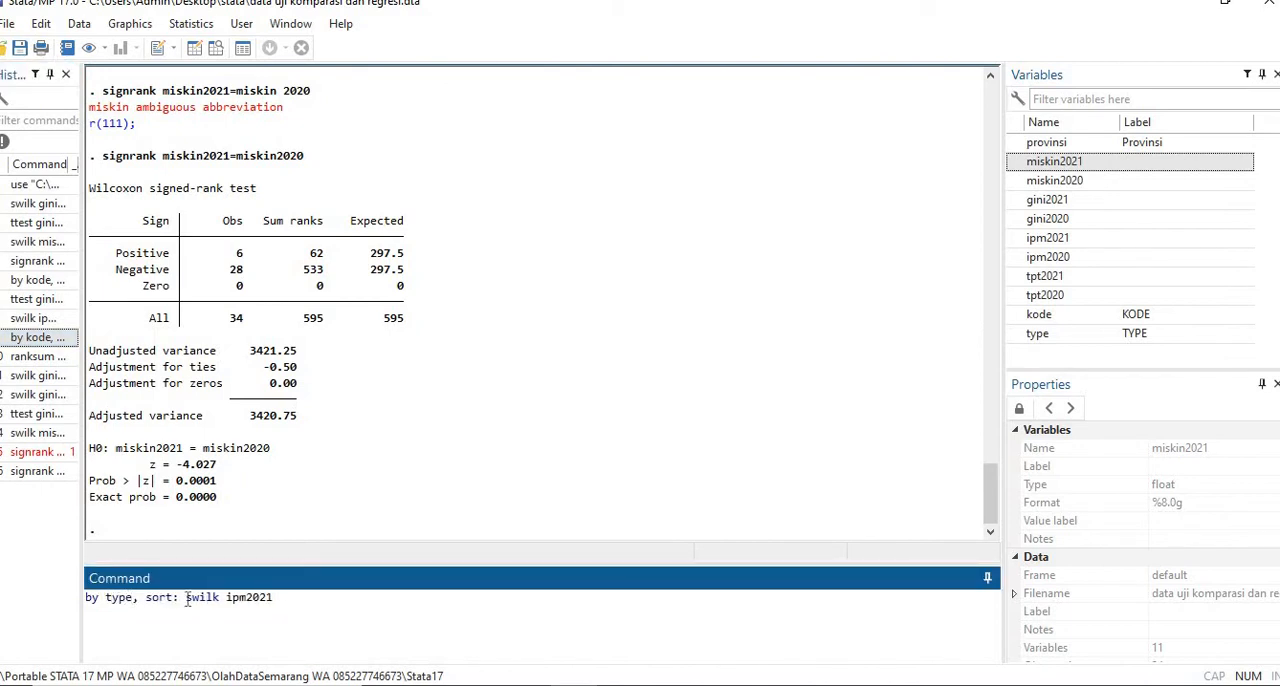
left_click_drag(228, 597, 246, 599)
type("miskin")
key("Return")
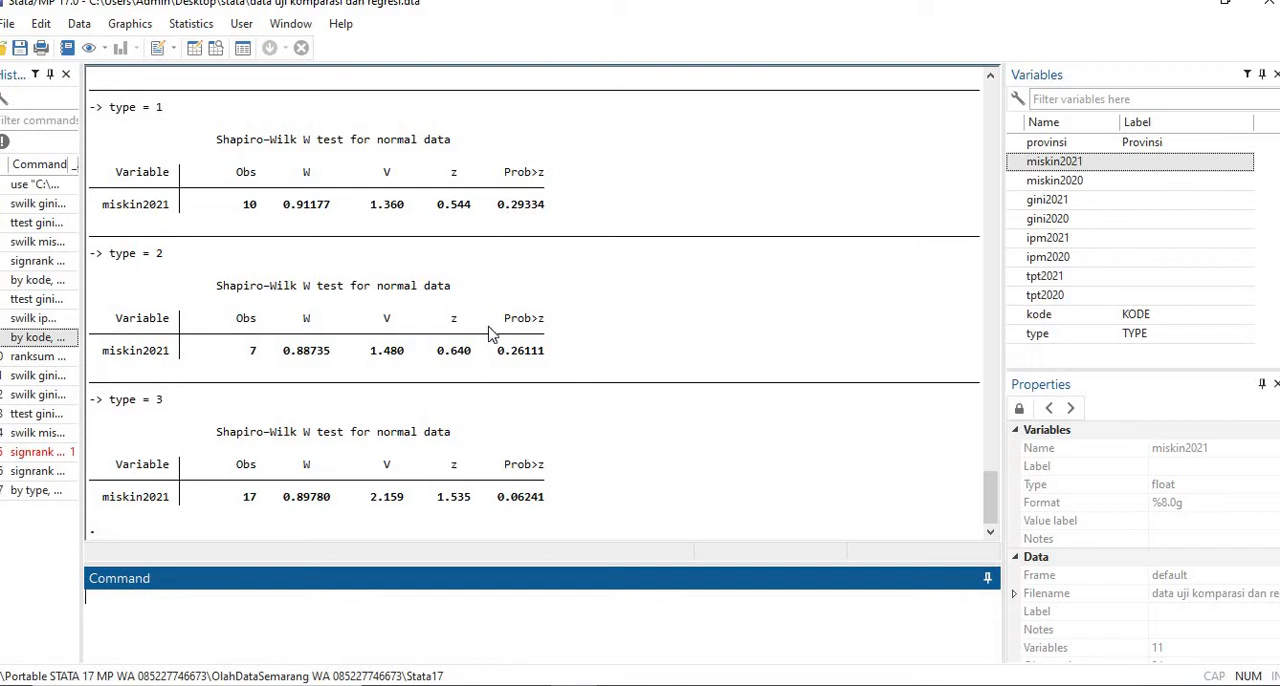
- Set up a one-way ANOVA with miskin2021 as the response variable and type as the factor variable
left_click(191, 25)
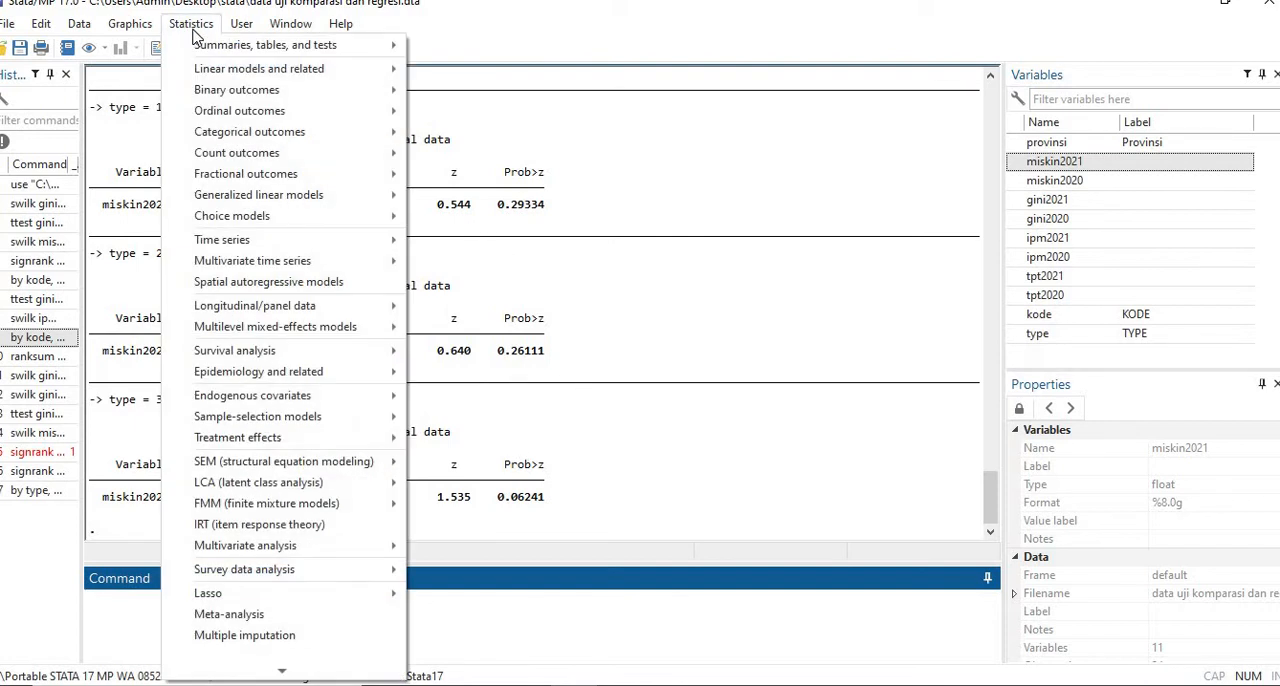
mouse_move(199, 50)
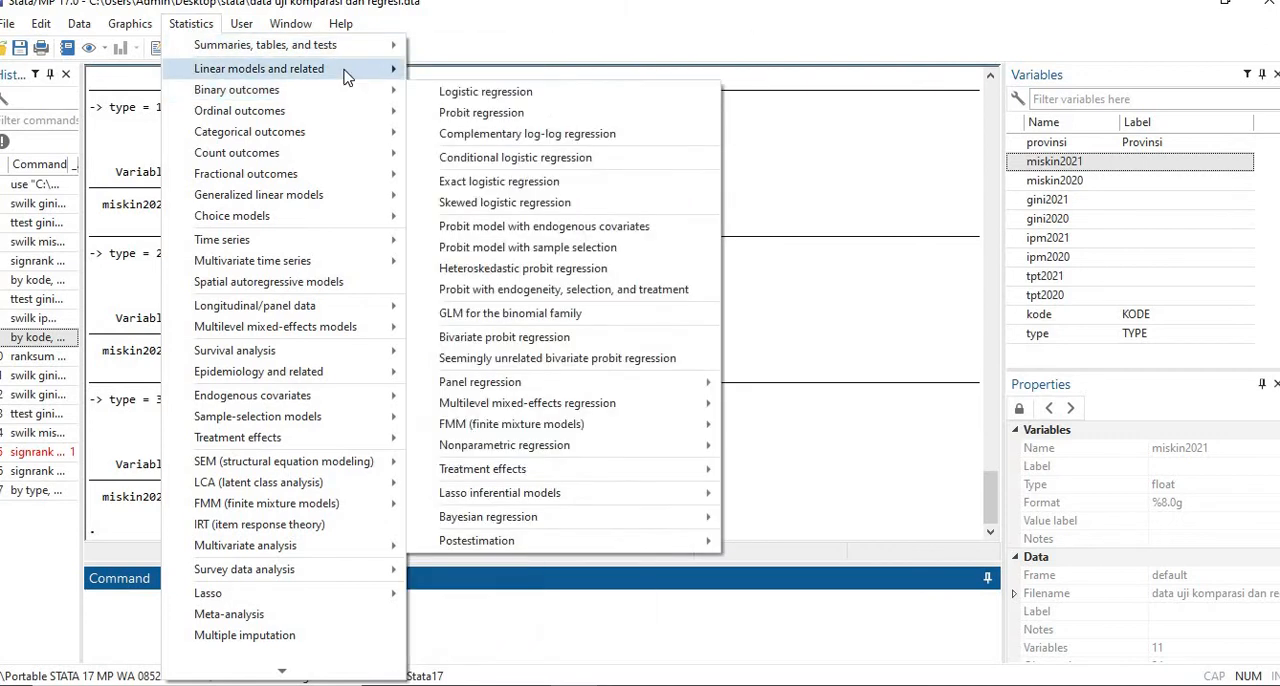
mouse_move(348, 72)
mouse_move(520, 117)
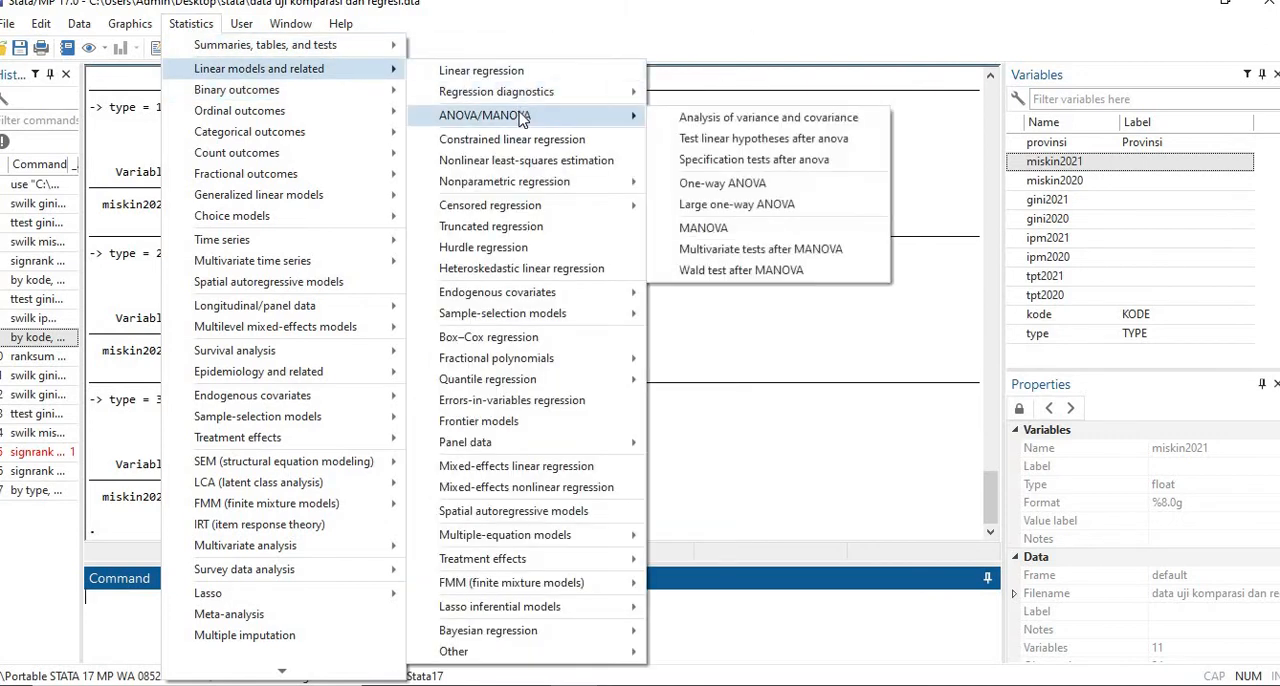
left_click(729, 190)
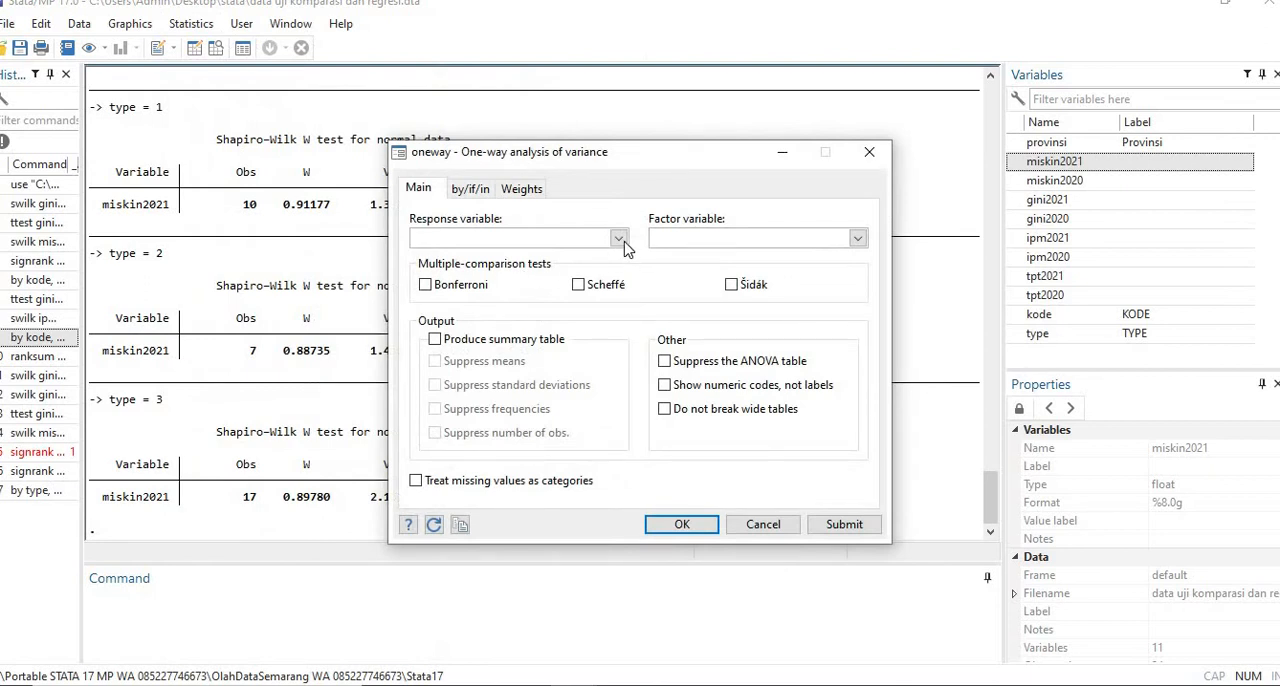
left_click(619, 239)
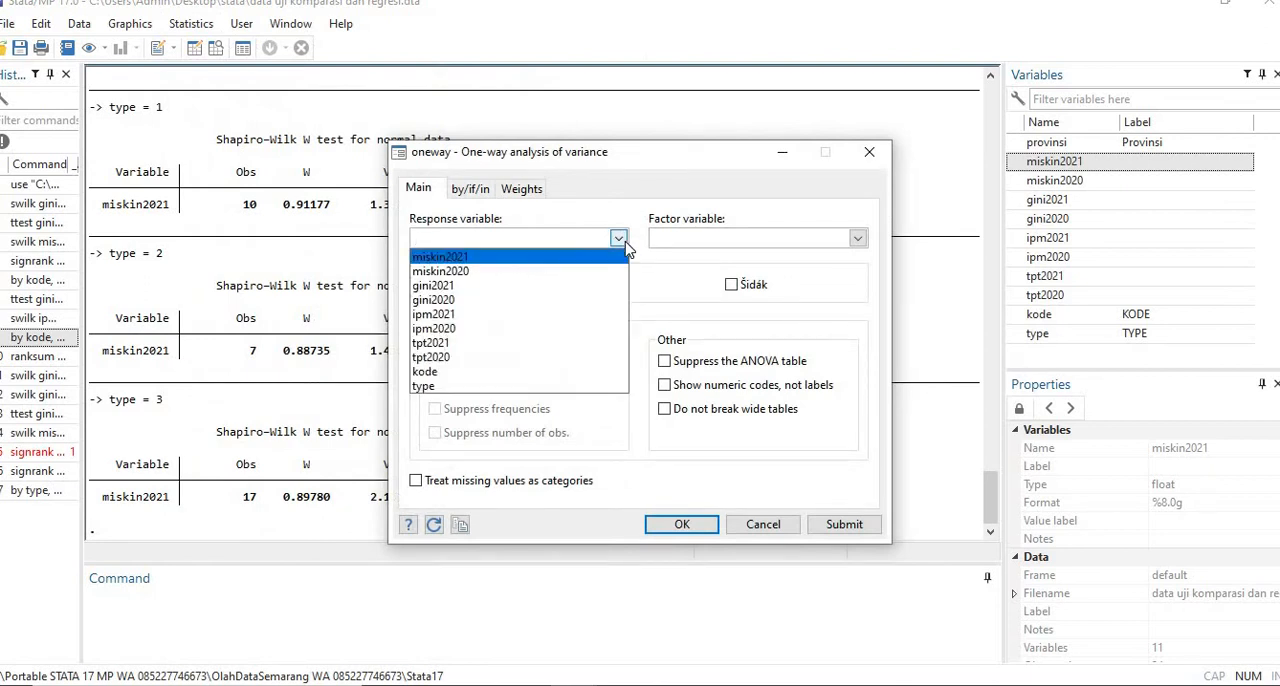
left_click(584, 257)
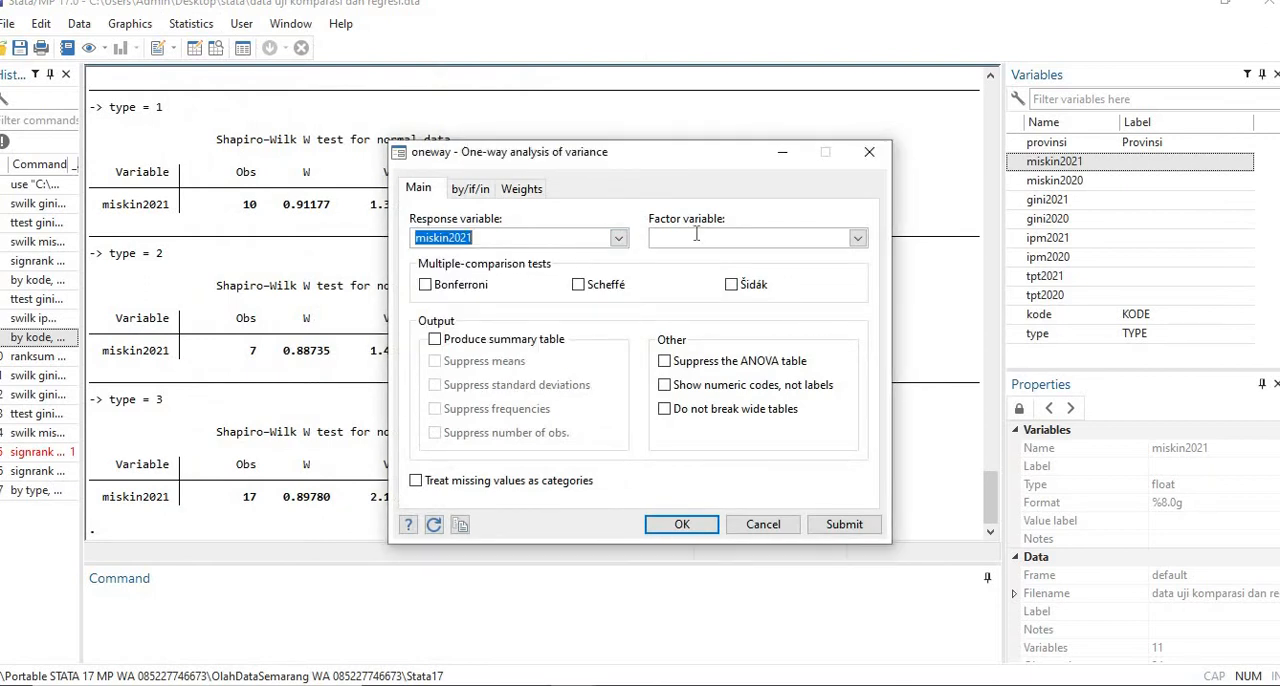
left_click(857, 239)
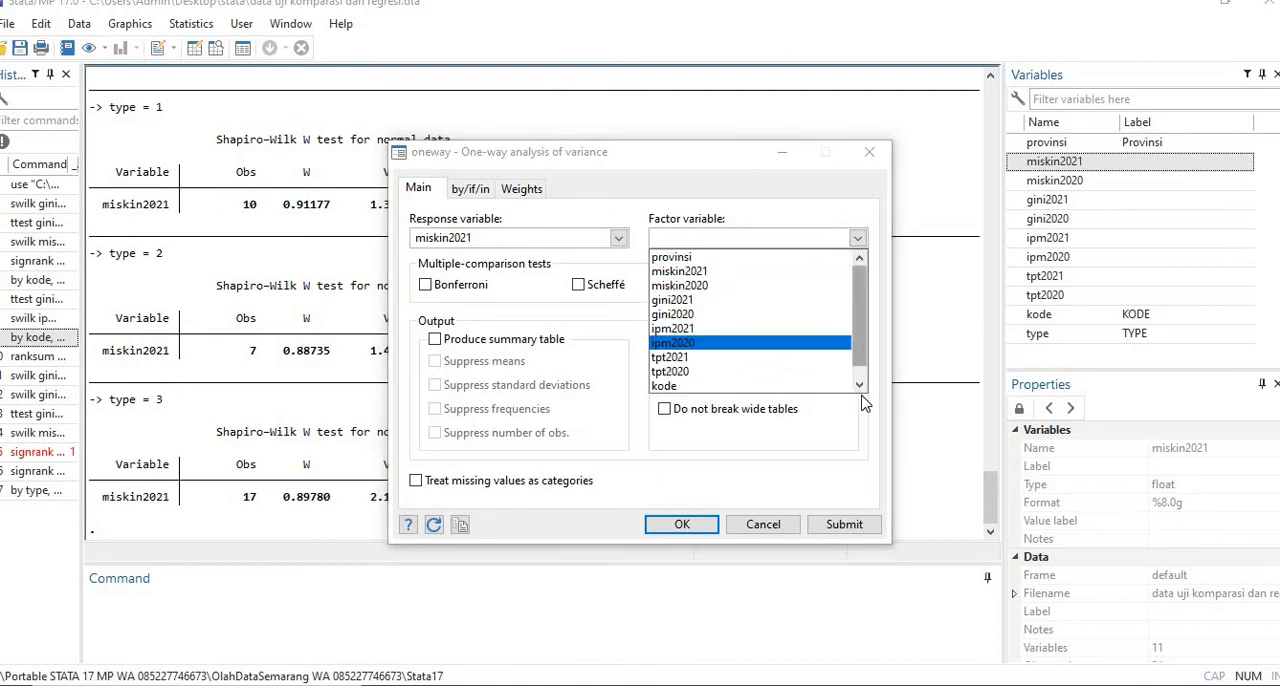
scroll(862, 400, "down", 1)
left_click(705, 386)
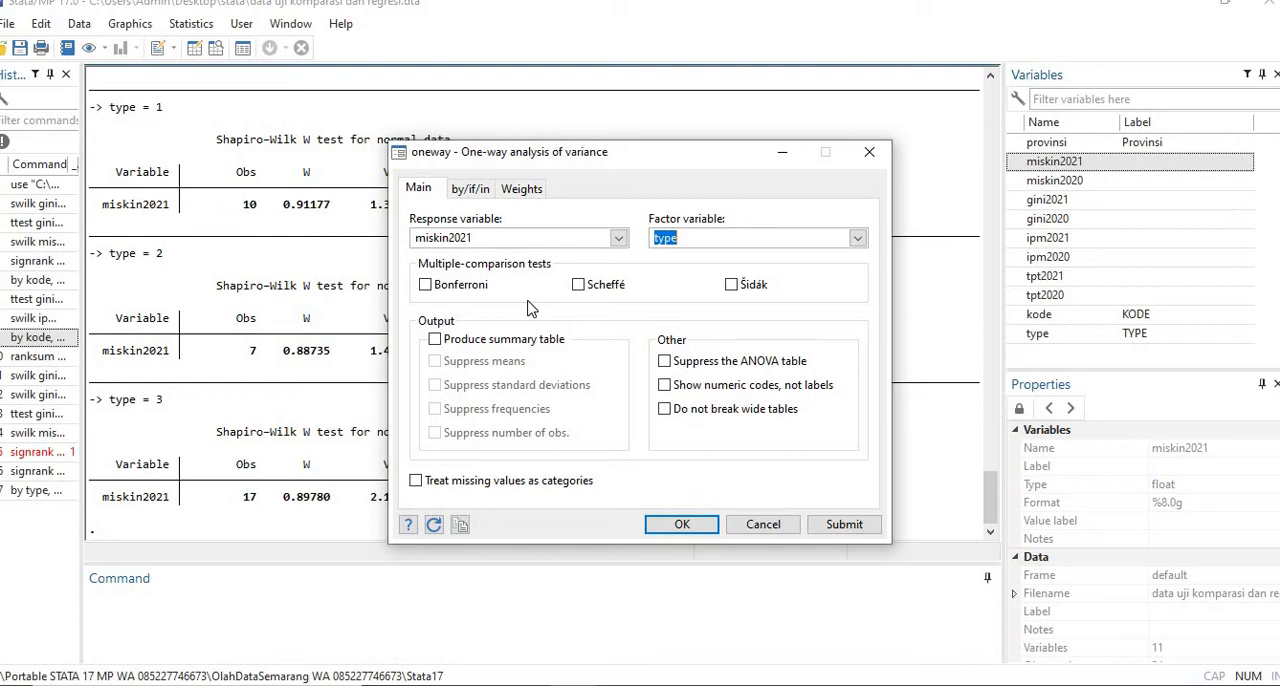
- Enable the Bonferroni multiple-comparison test for the one-way ANOVA and run the analysis
left_click(461, 291)
left_click(461, 291)
left_click(476, 292)
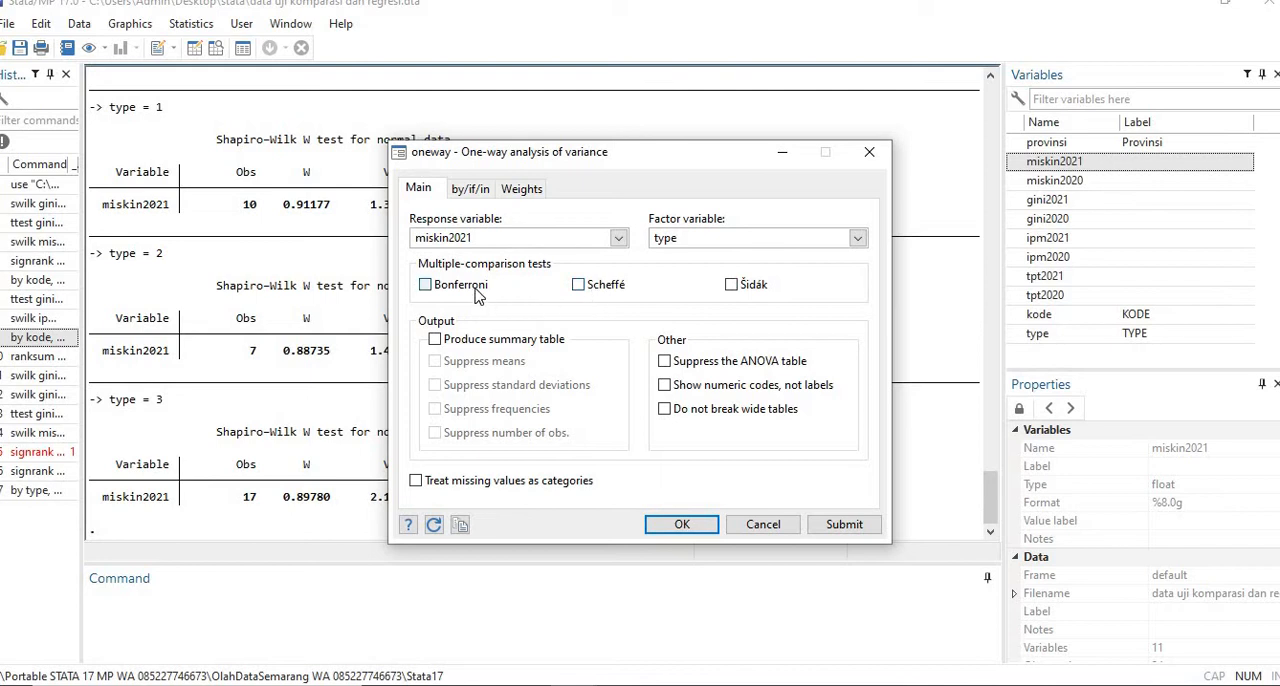
left_click(685, 526)
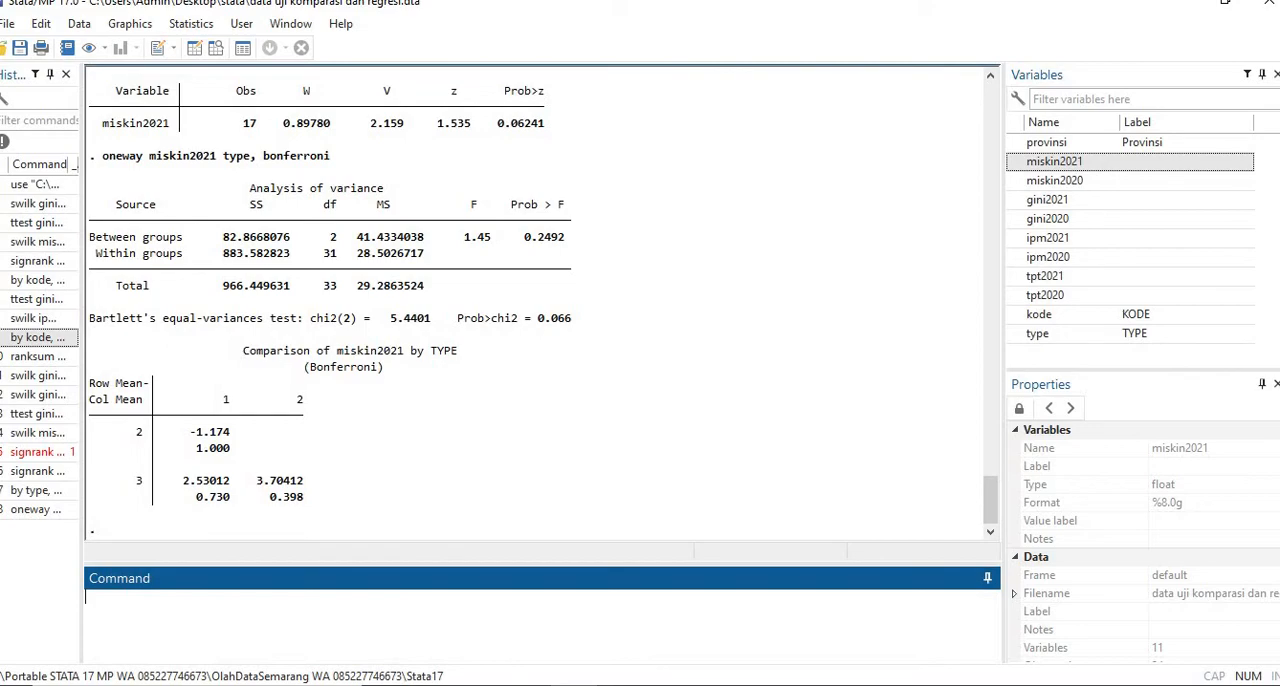
- Read the ANOVA interpretation on page 25 and the ipm2021 k-population example on page 26 of the Stata book, and return to Stata
left_click(518, 684)
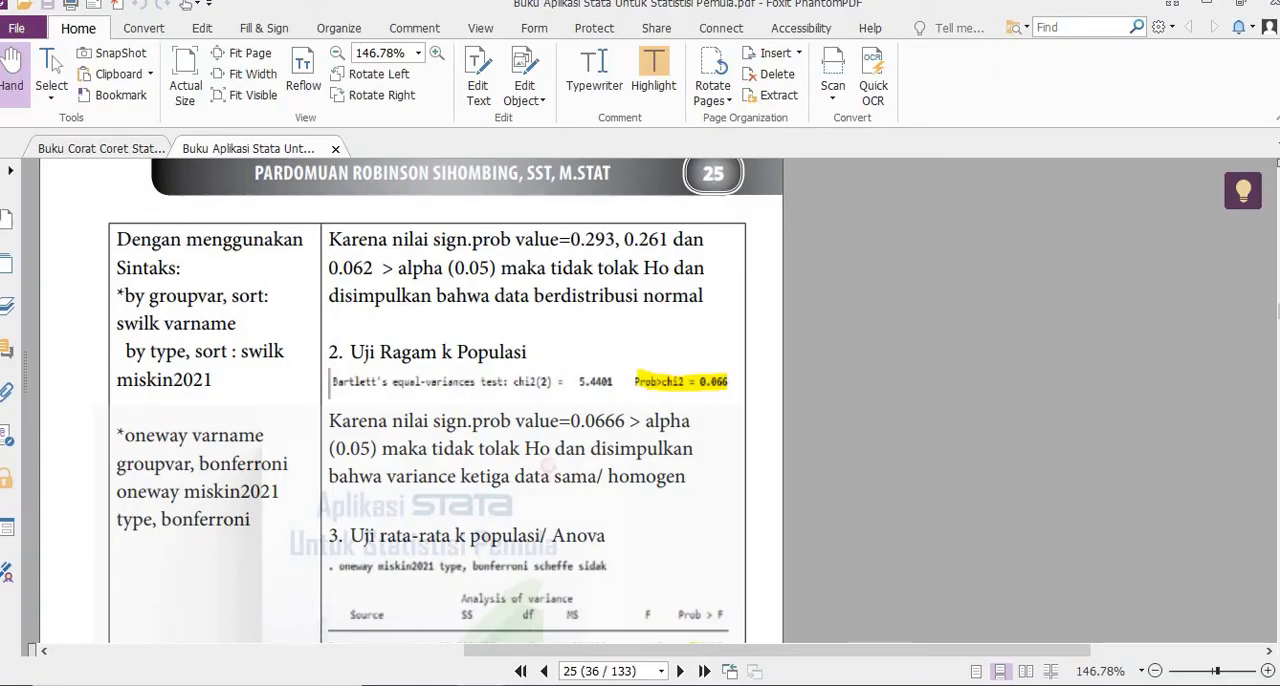
scroll(411, 400, "down", 10)
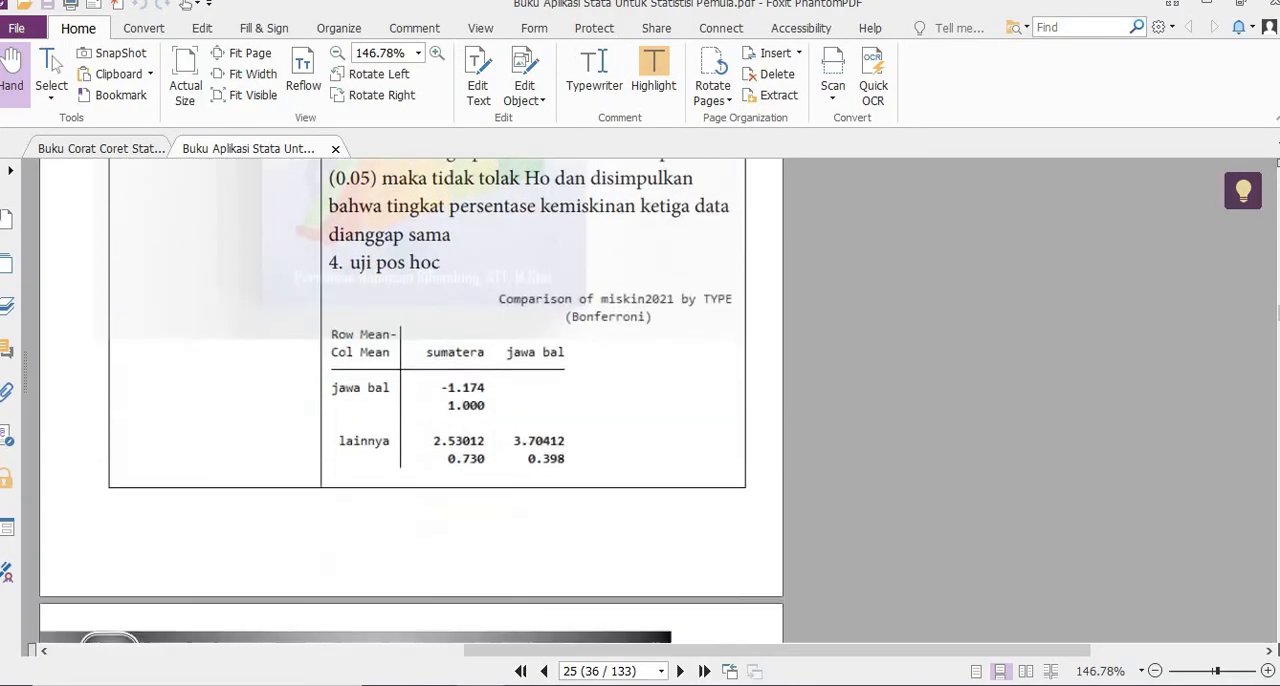
scroll(411, 400, "down", 3)
scroll(411, 400, "down", 1)
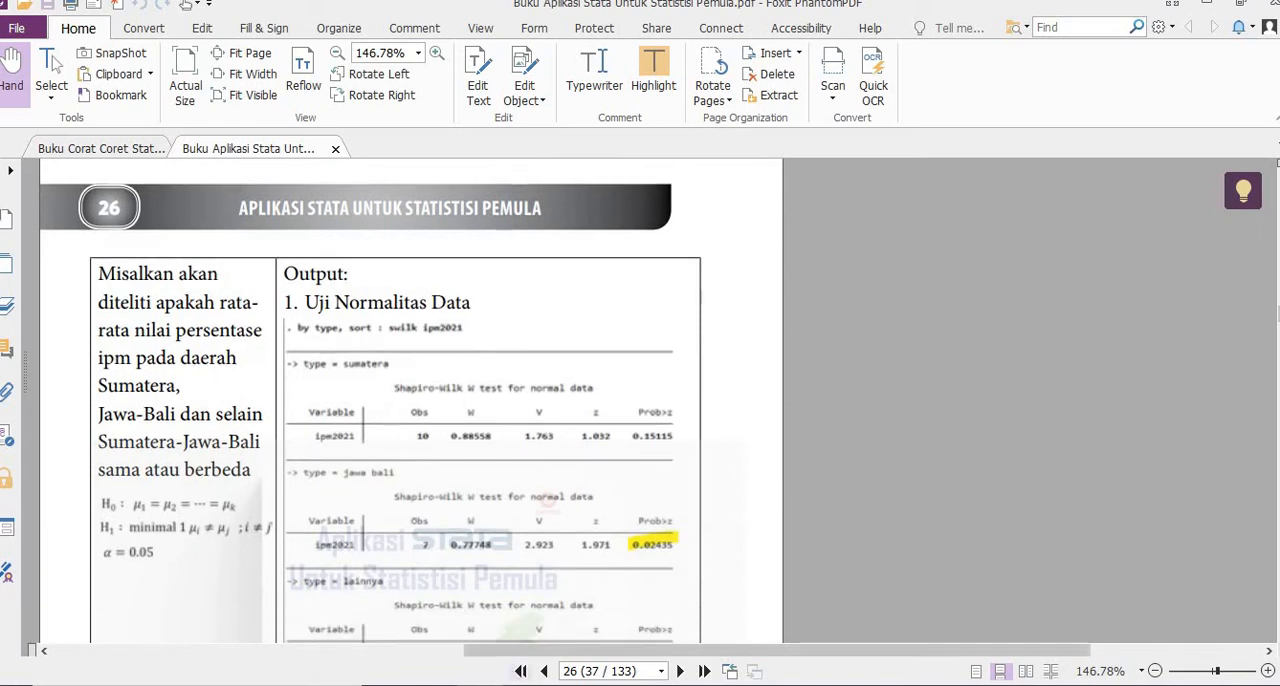
mouse_move(524, 685)
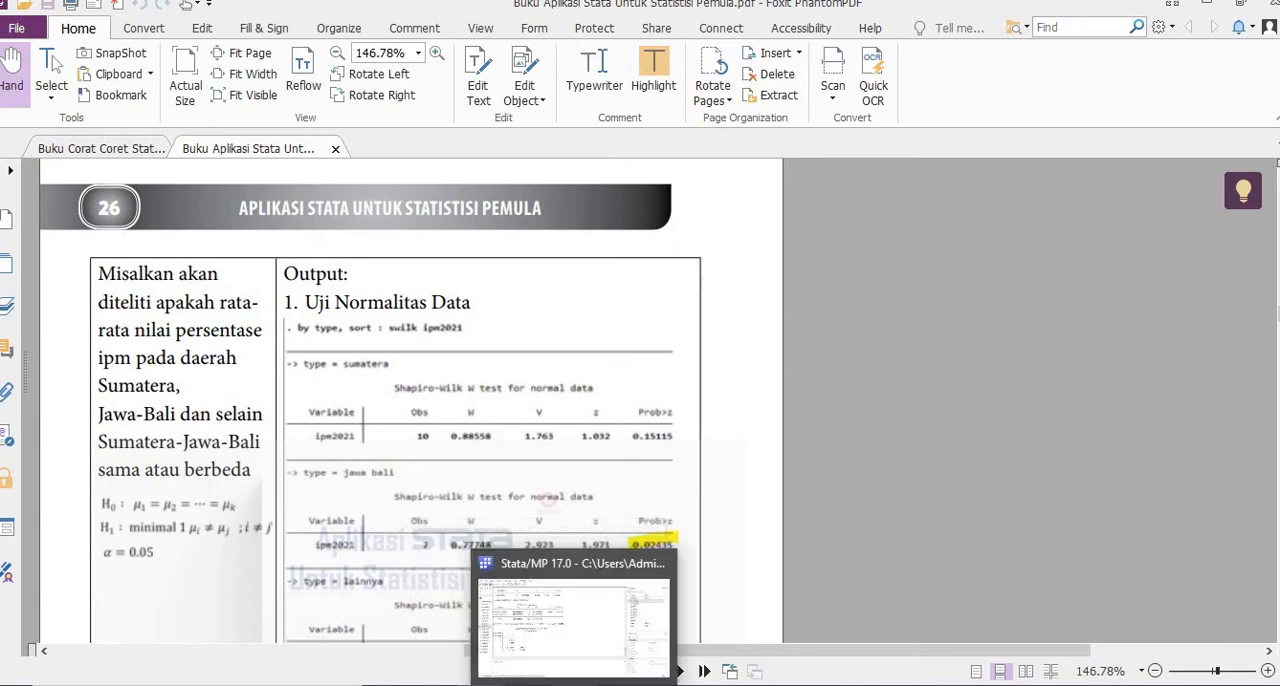
left_click(574, 684)
- Reuse the by type, sort: swilk miskin2021 command with the variable changed to ipm2021, and run it
left_click(57, 491)
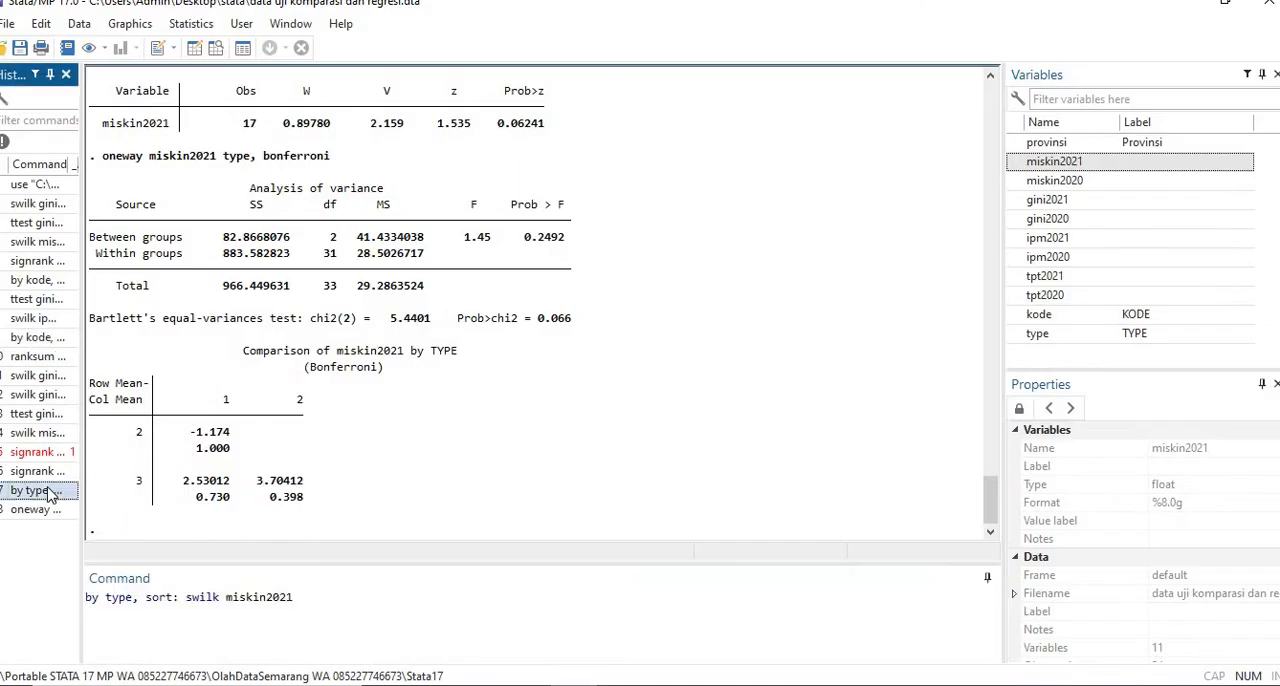
left_click_drag(224, 597, 274, 605)
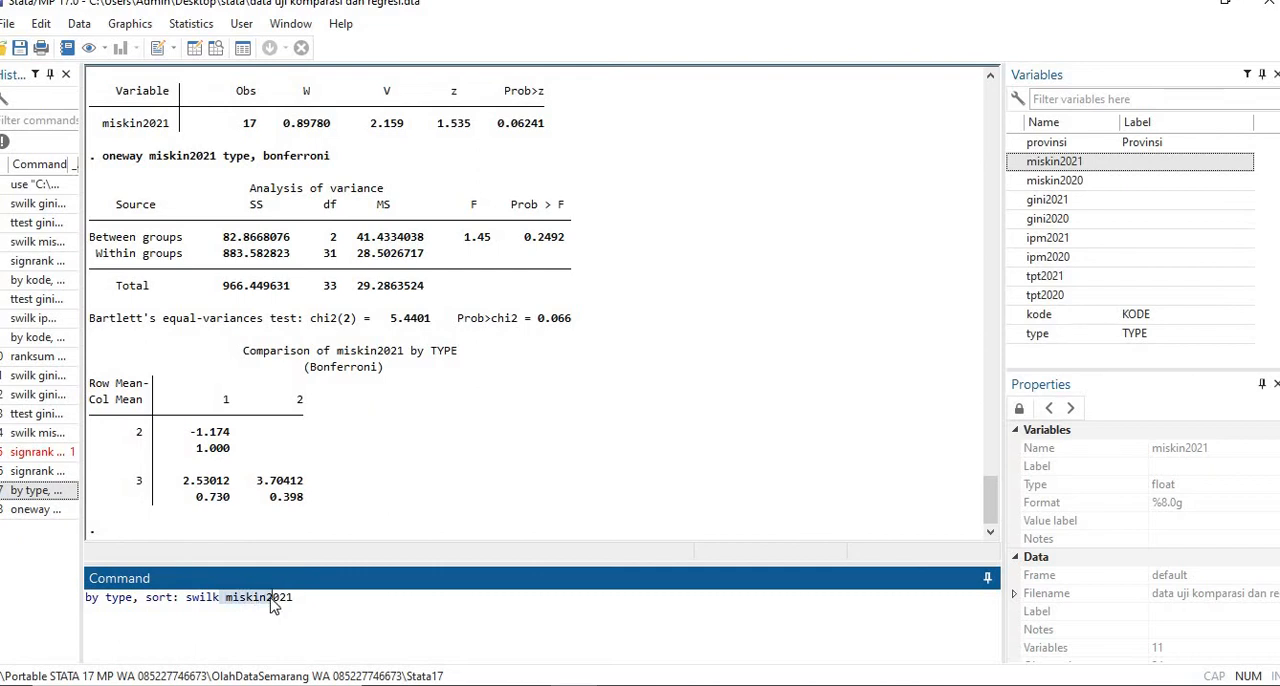
key("BackSpace")
type("ipm2")
key("Return")
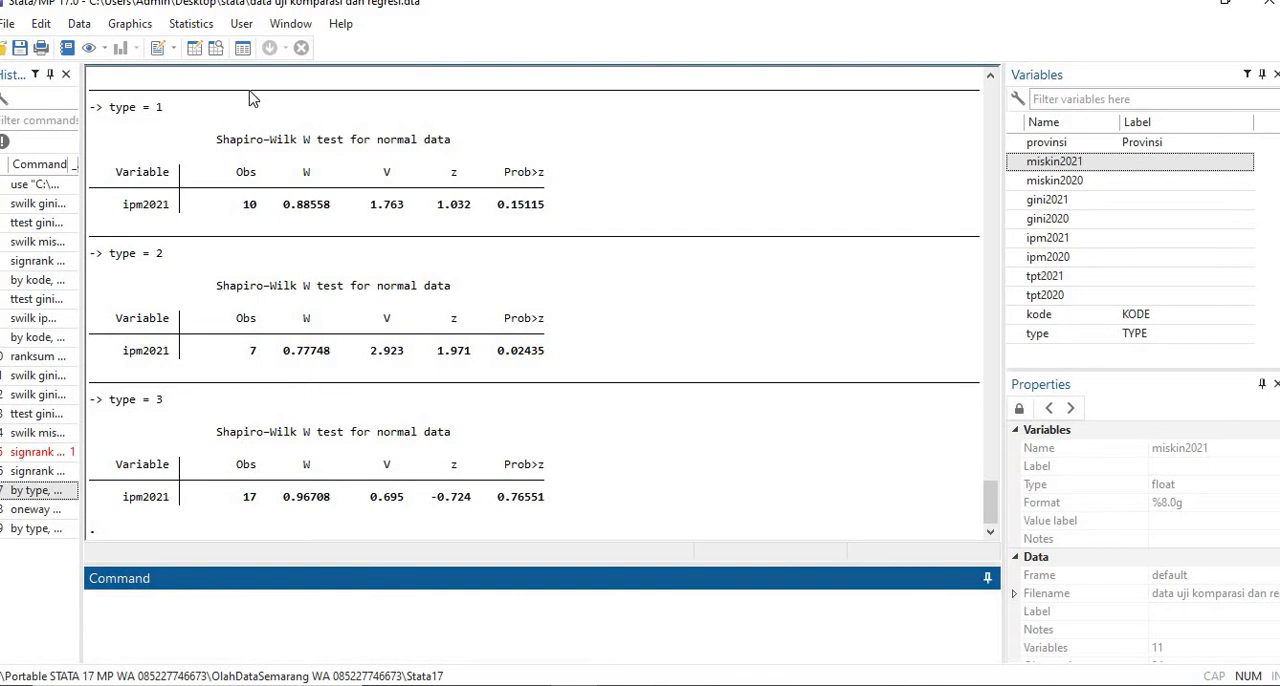
- Run a Kruskal-Wallis rank test with ipm2021 as the outcome variable and type as the variable defining groups
left_click(192, 24)
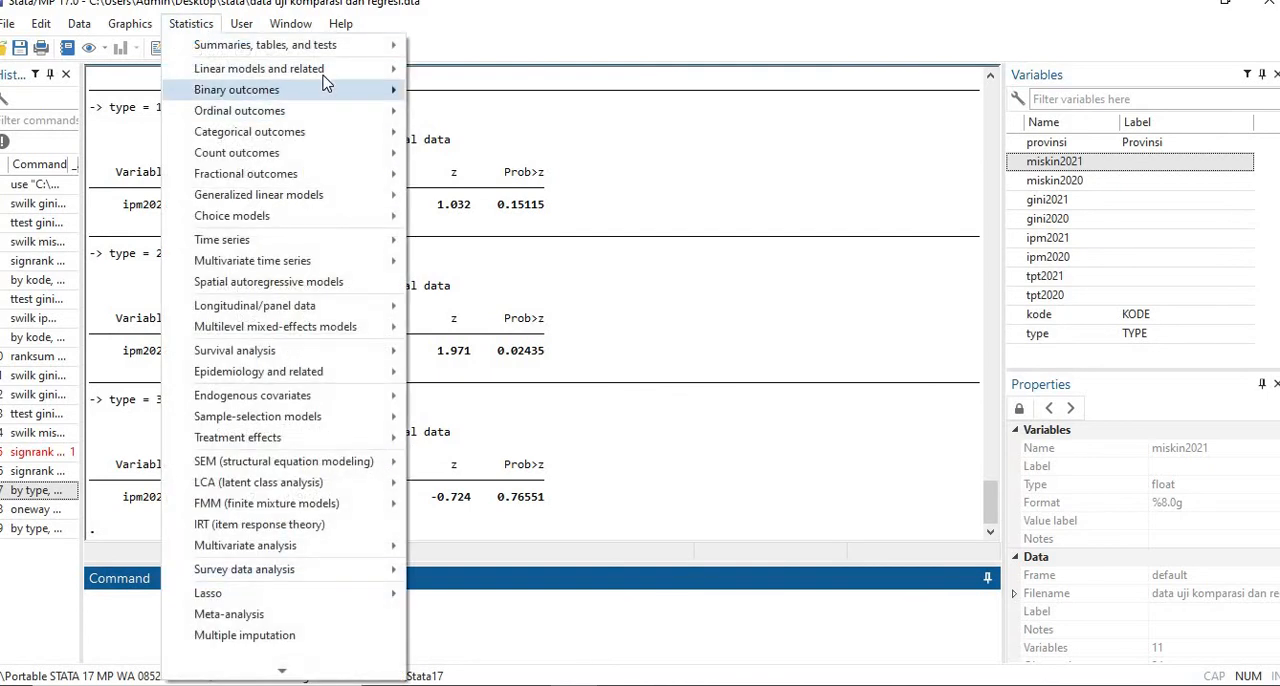
mouse_move(330, 46)
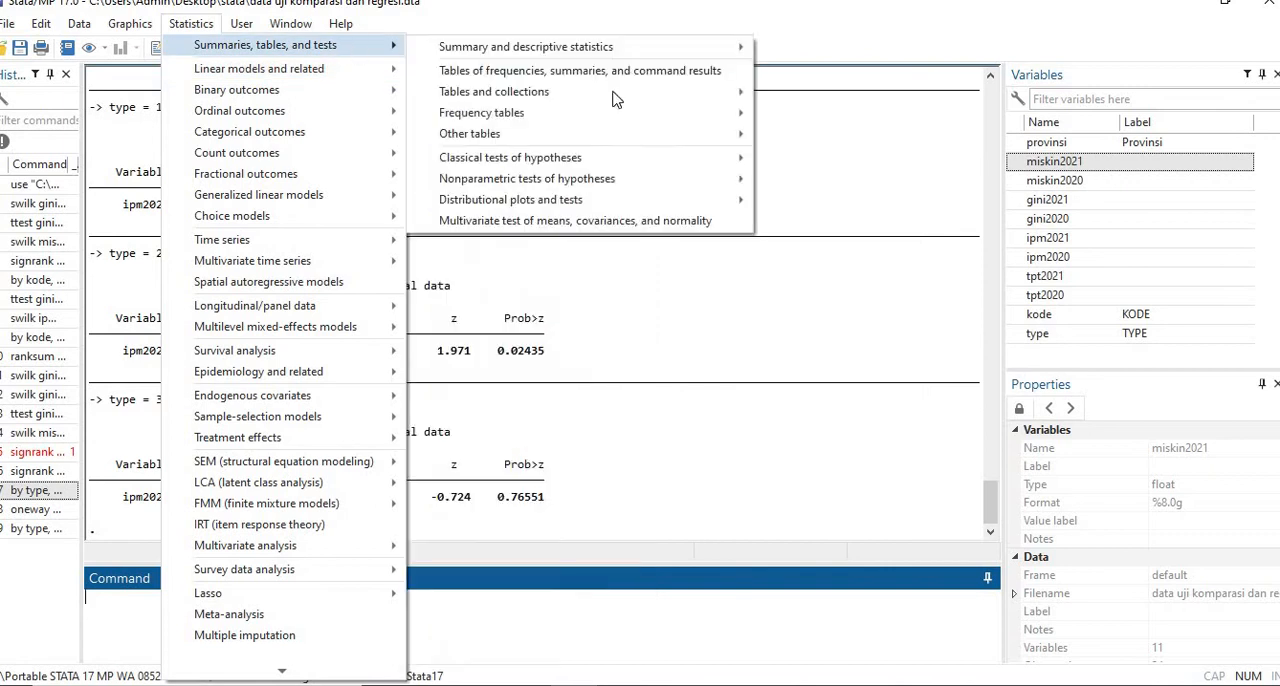
mouse_move(694, 190)
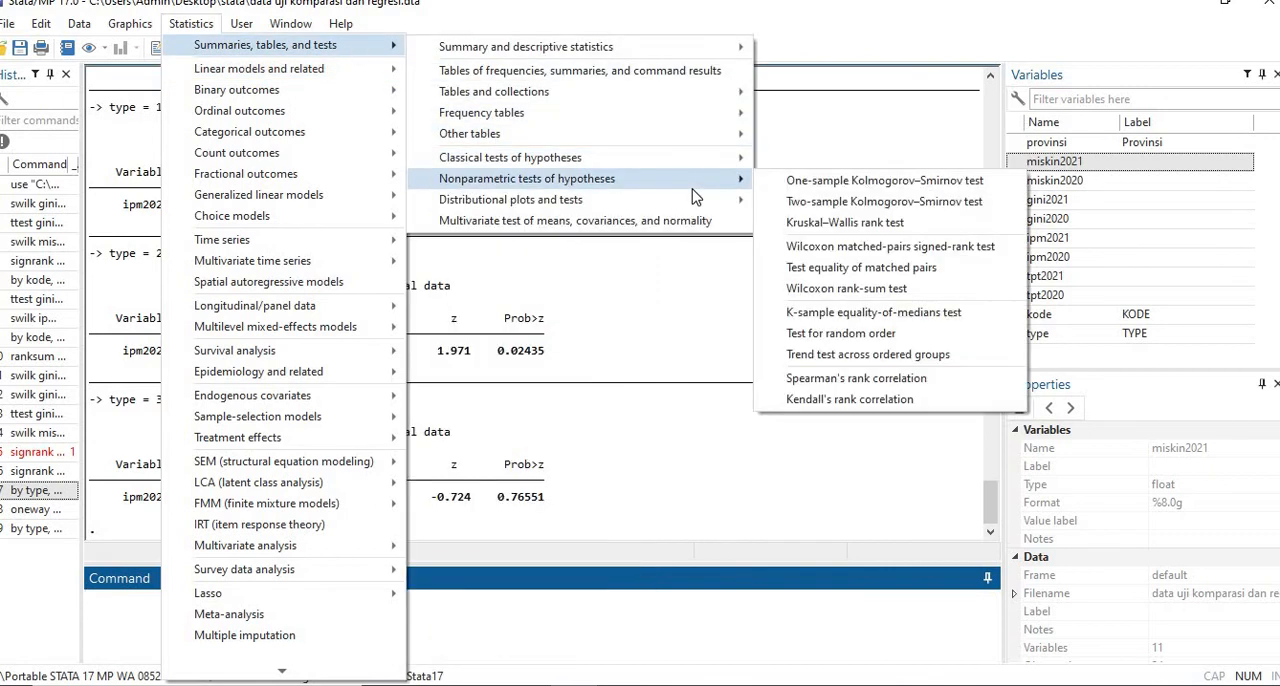
left_click(876, 233)
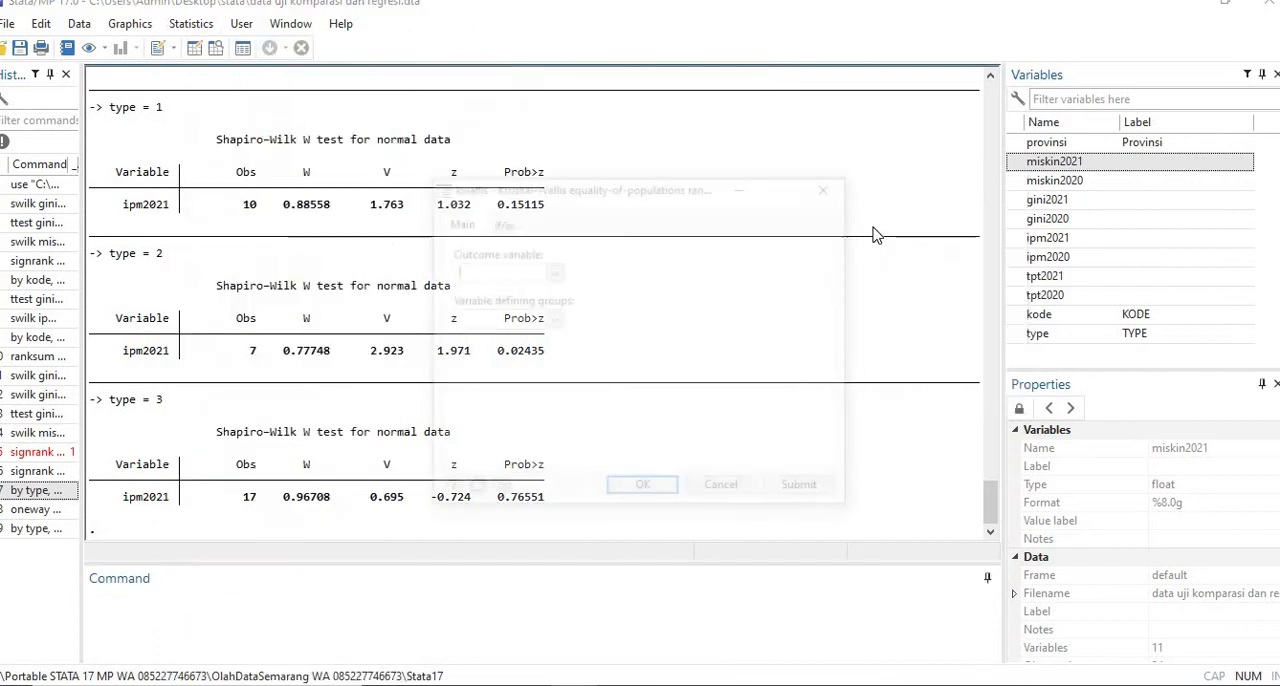
left_click(553, 273)
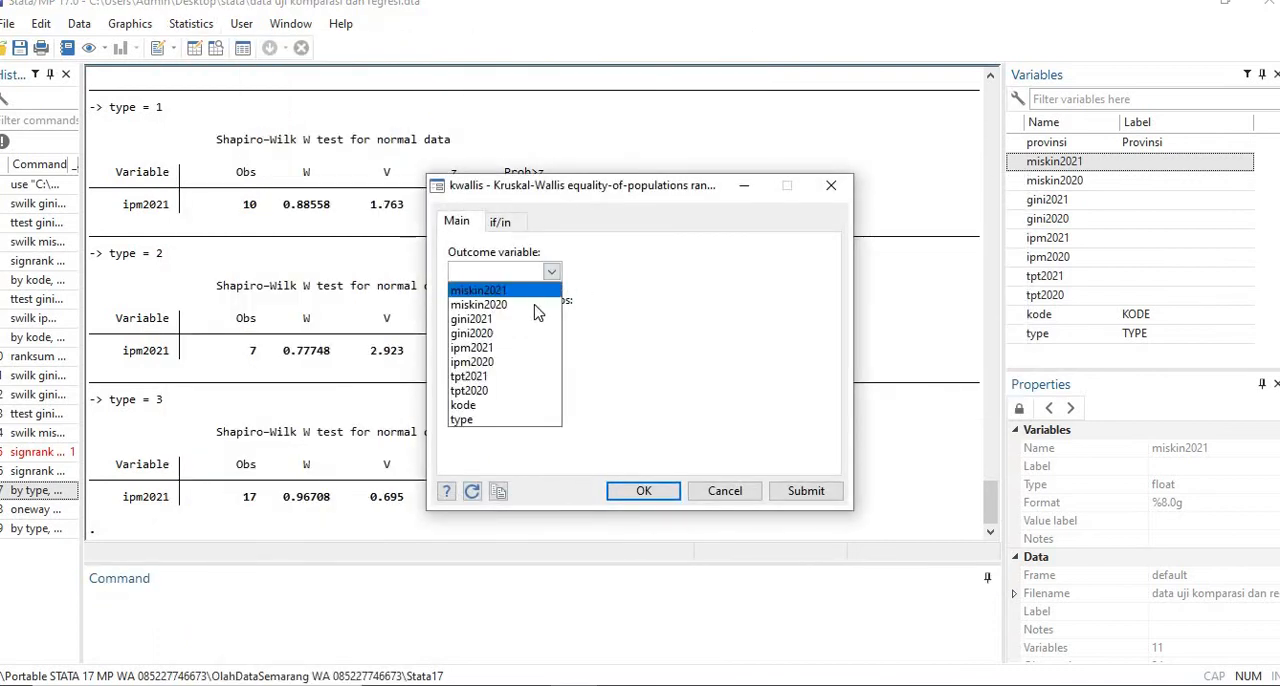
left_click(519, 350)
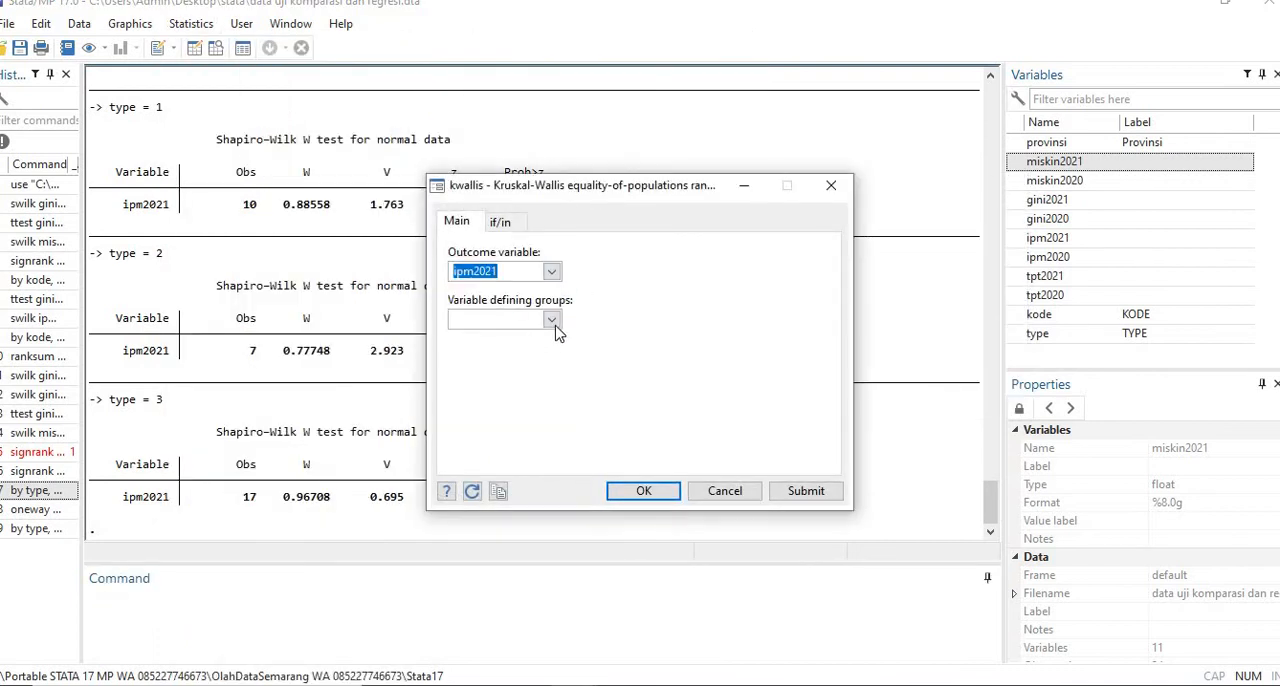
left_click(551, 318)
scroll(553, 440, "down", 1)
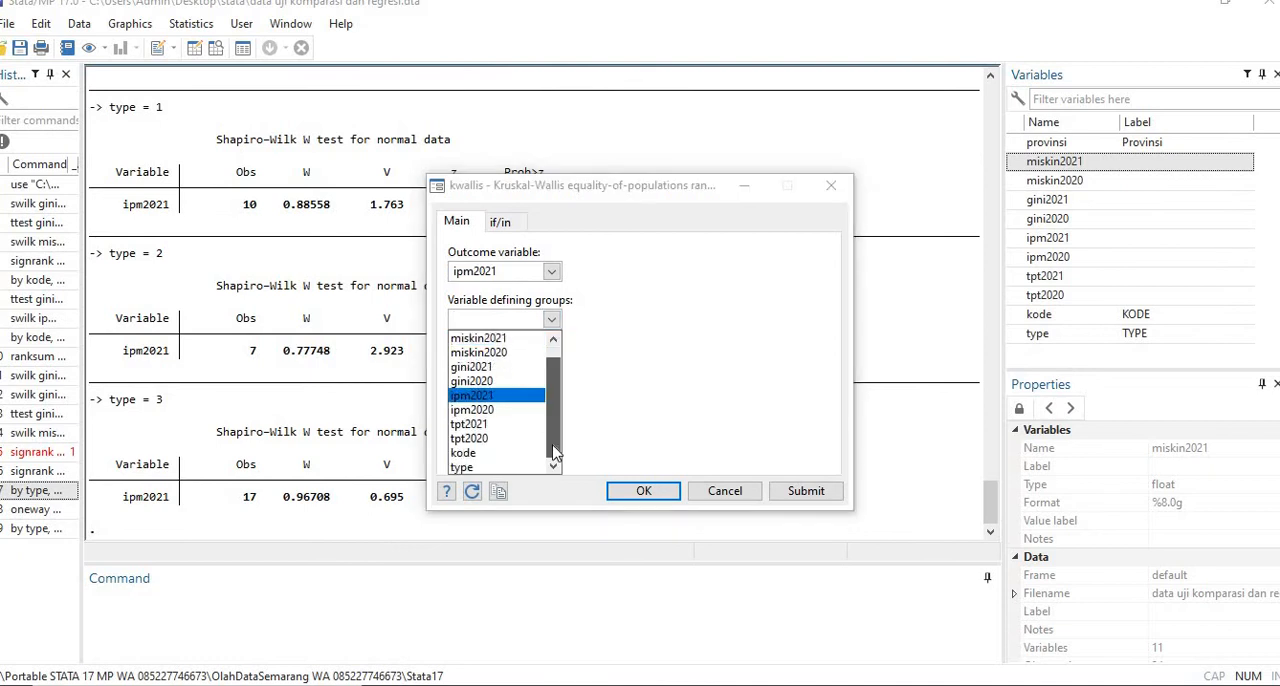
left_click(500, 467)
left_click(648, 491)
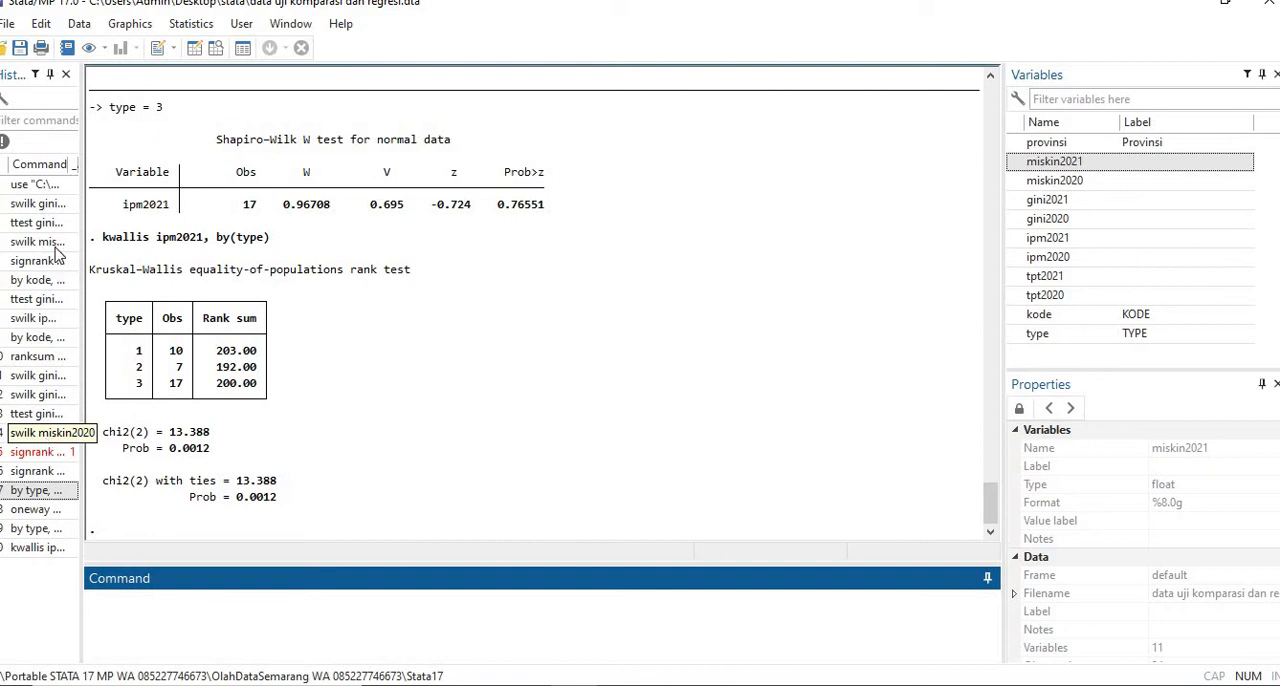
- Set up an analysis of variance and covariance with miskin2021 as the dependent variable and type as the model term
left_click(170, 30)
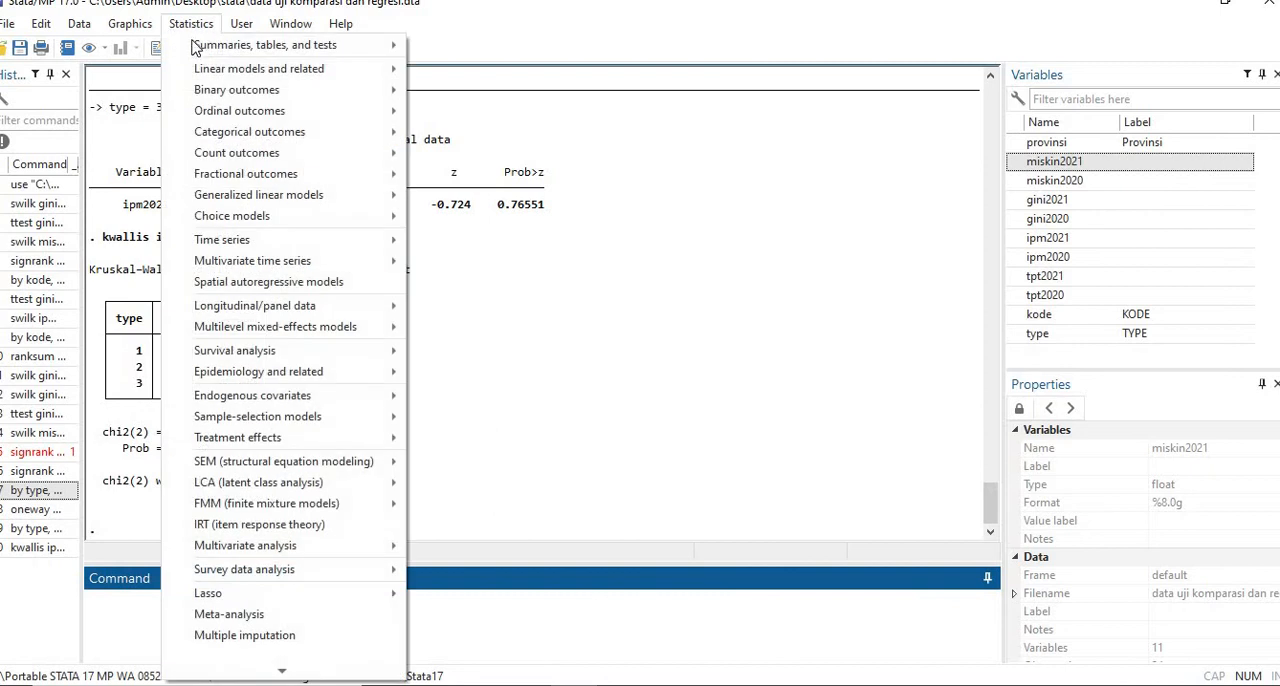
mouse_move(232, 72)
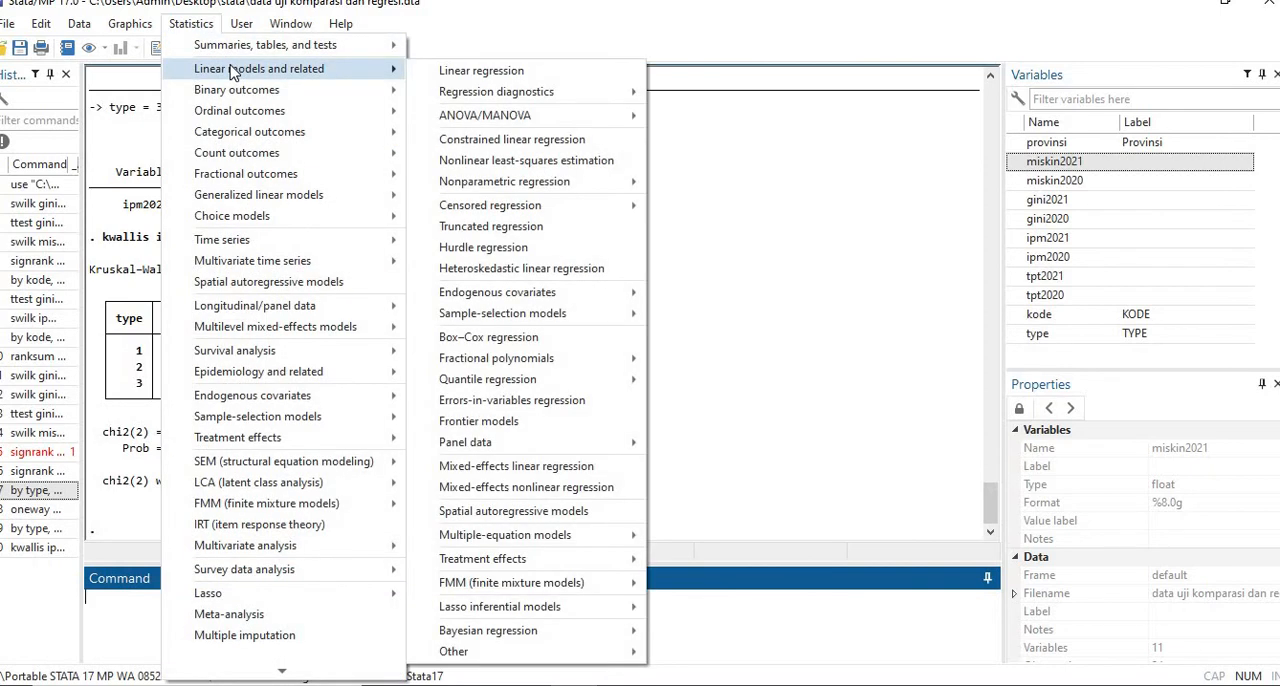
mouse_move(555, 118)
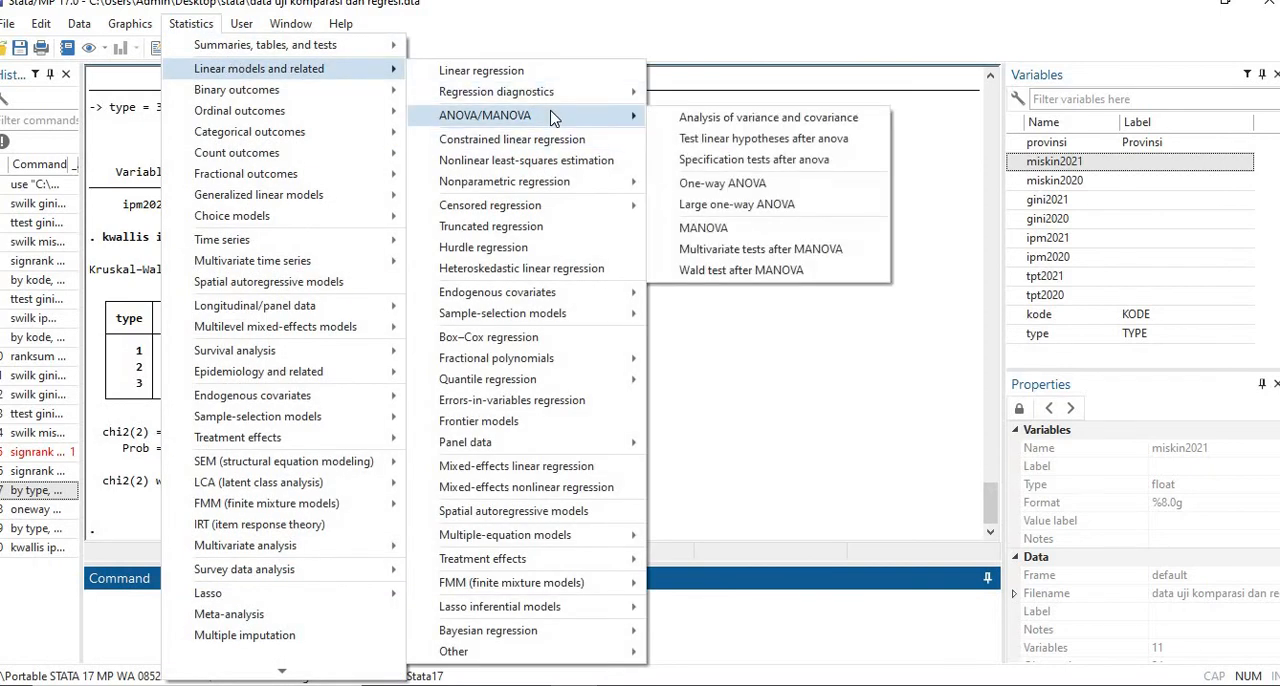
left_click(740, 121)
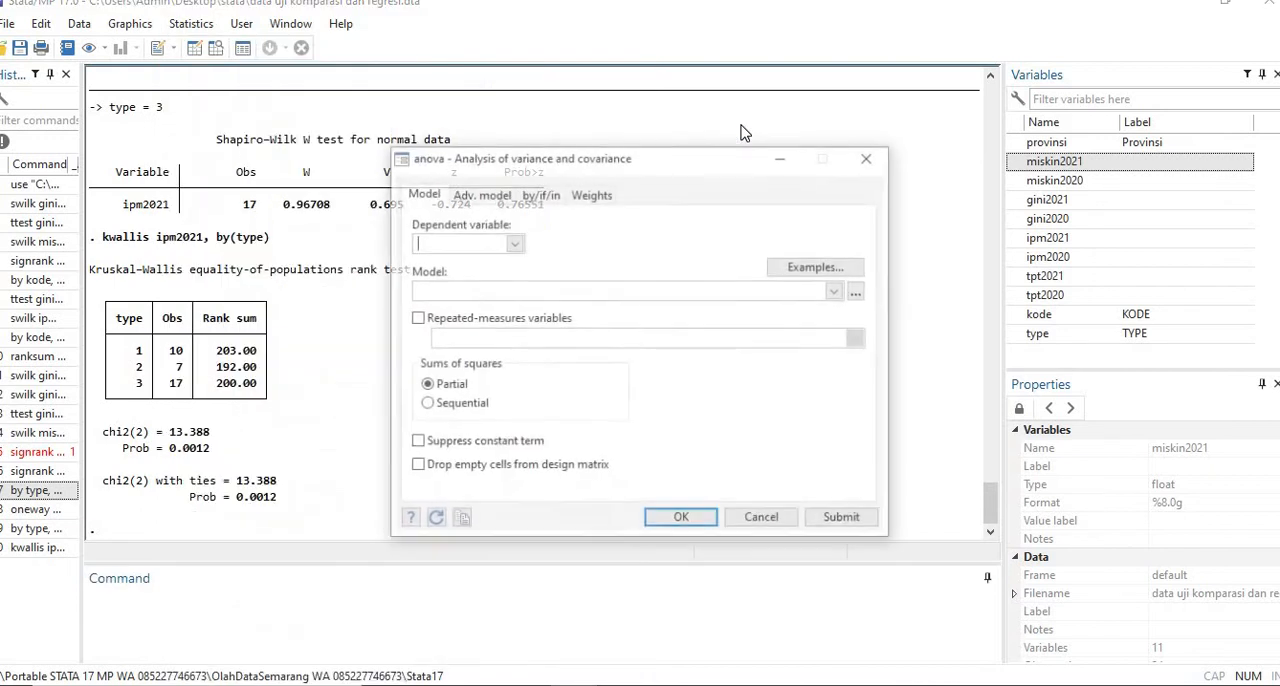
left_click(512, 244)
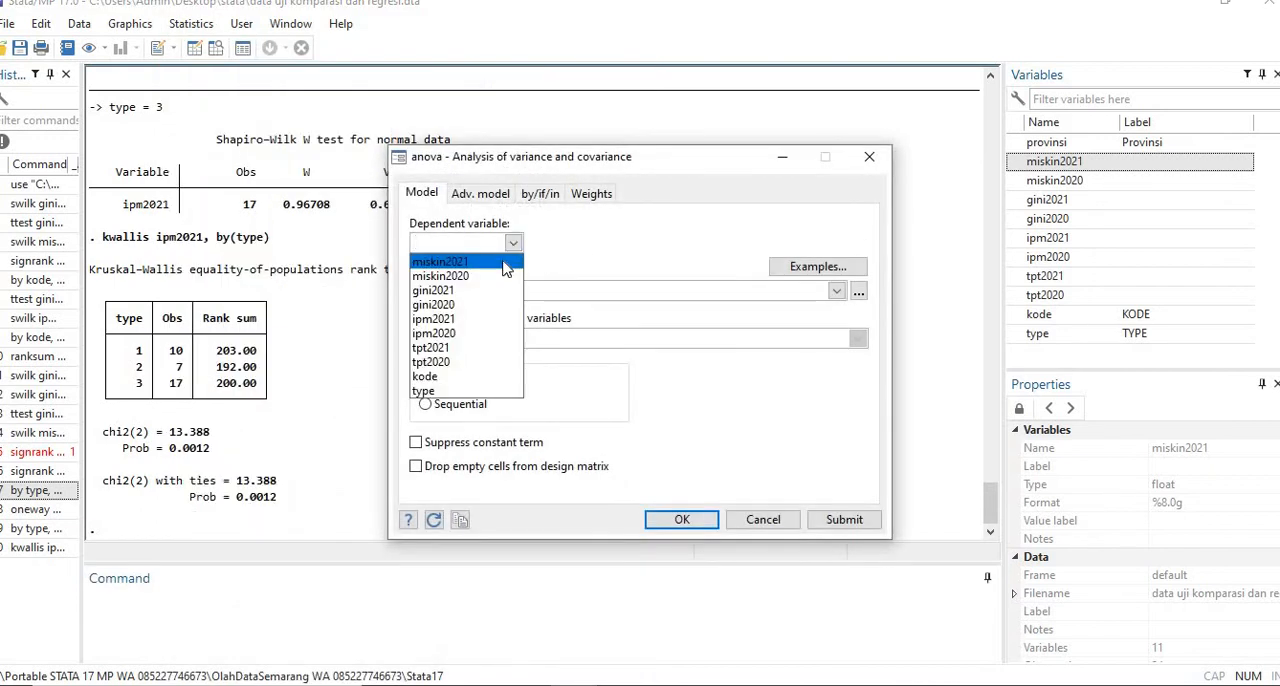
left_click(505, 263)
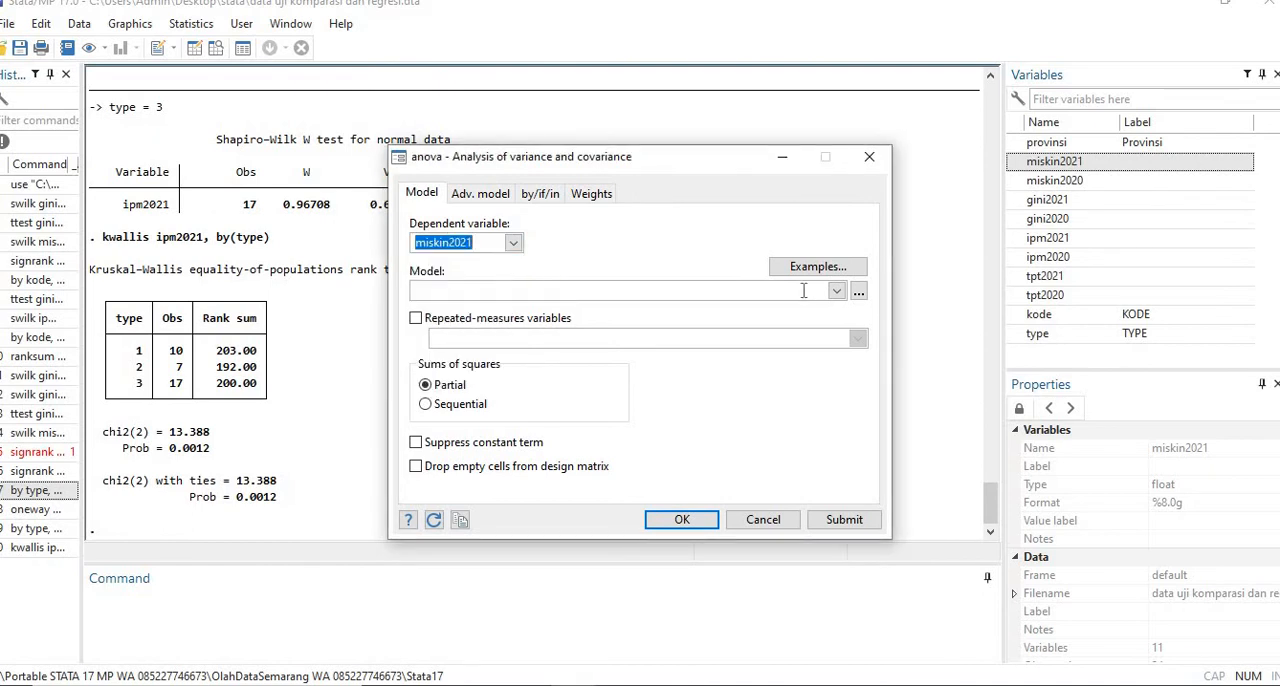
left_click(836, 290)
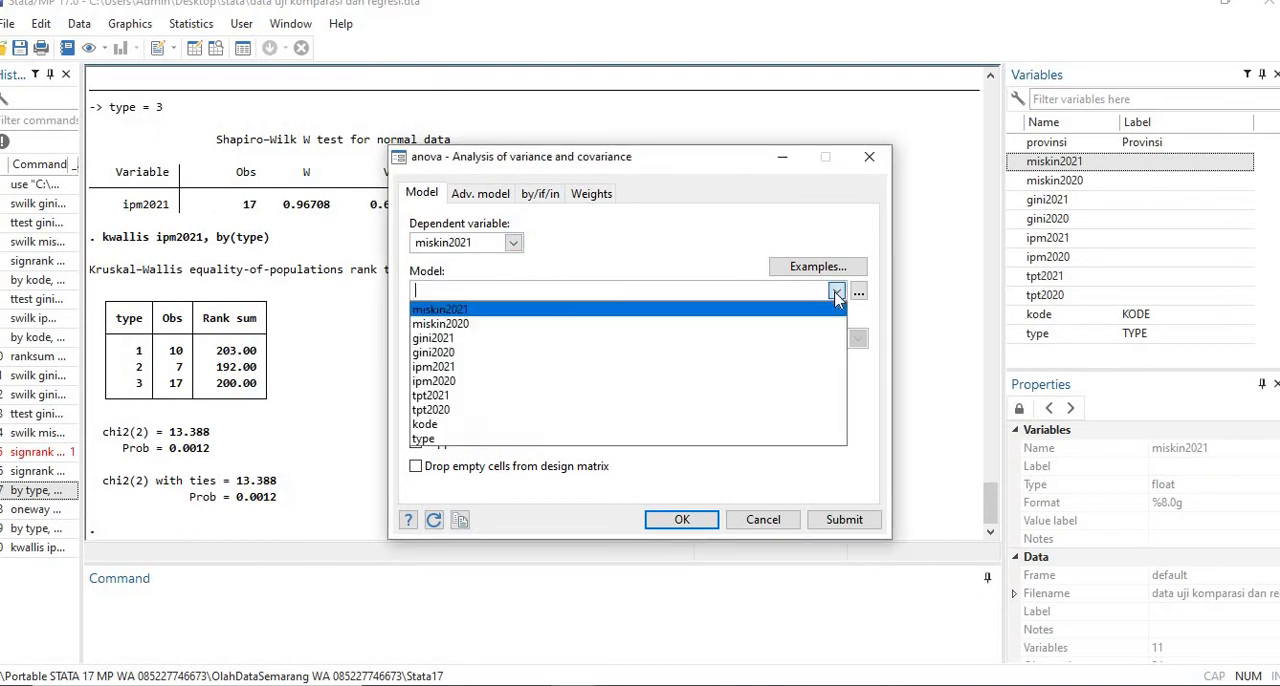
left_click(529, 447)
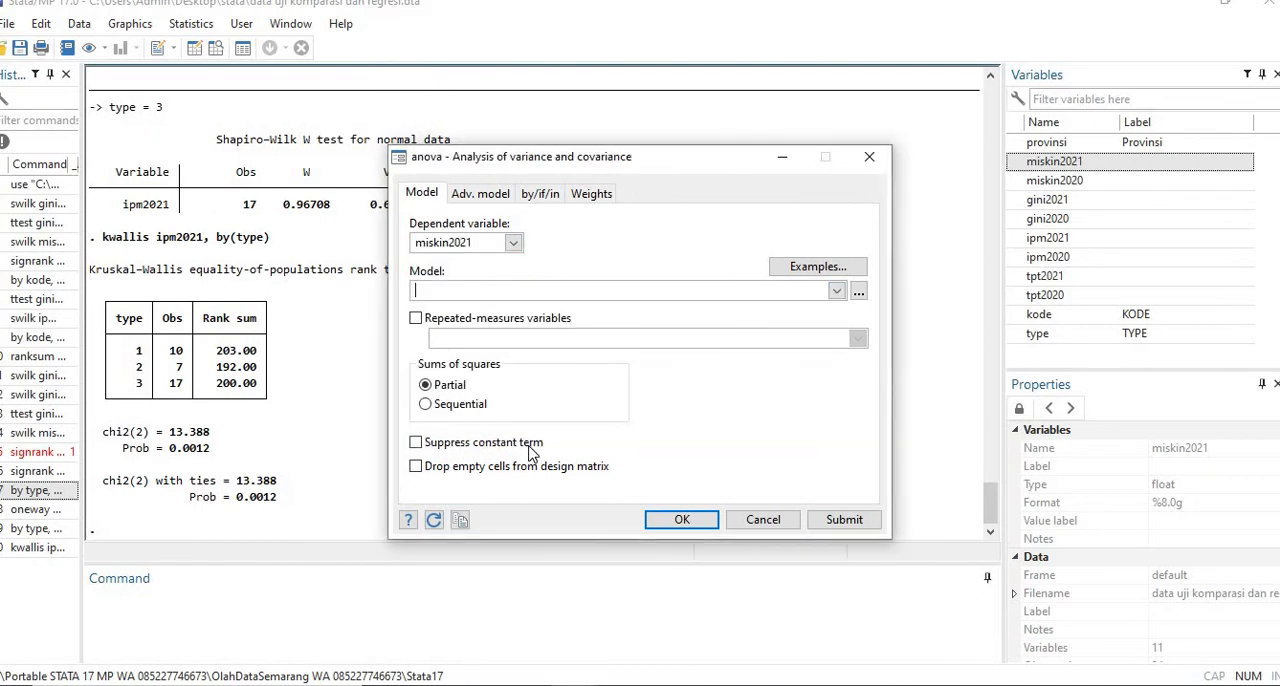
left_click(836, 291)
left_click(432, 441)
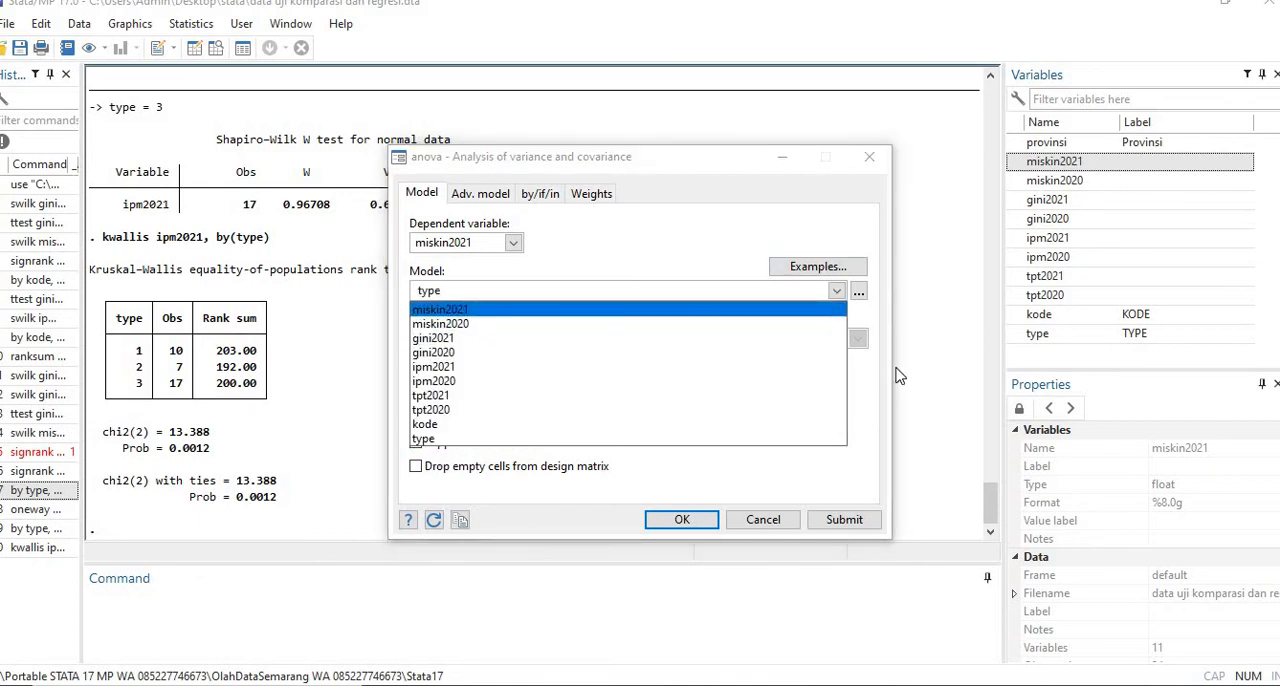
- Try to include ipm2021 as a continuous variable in the model's varlist, and run the analysis of variance
left_click(863, 297)
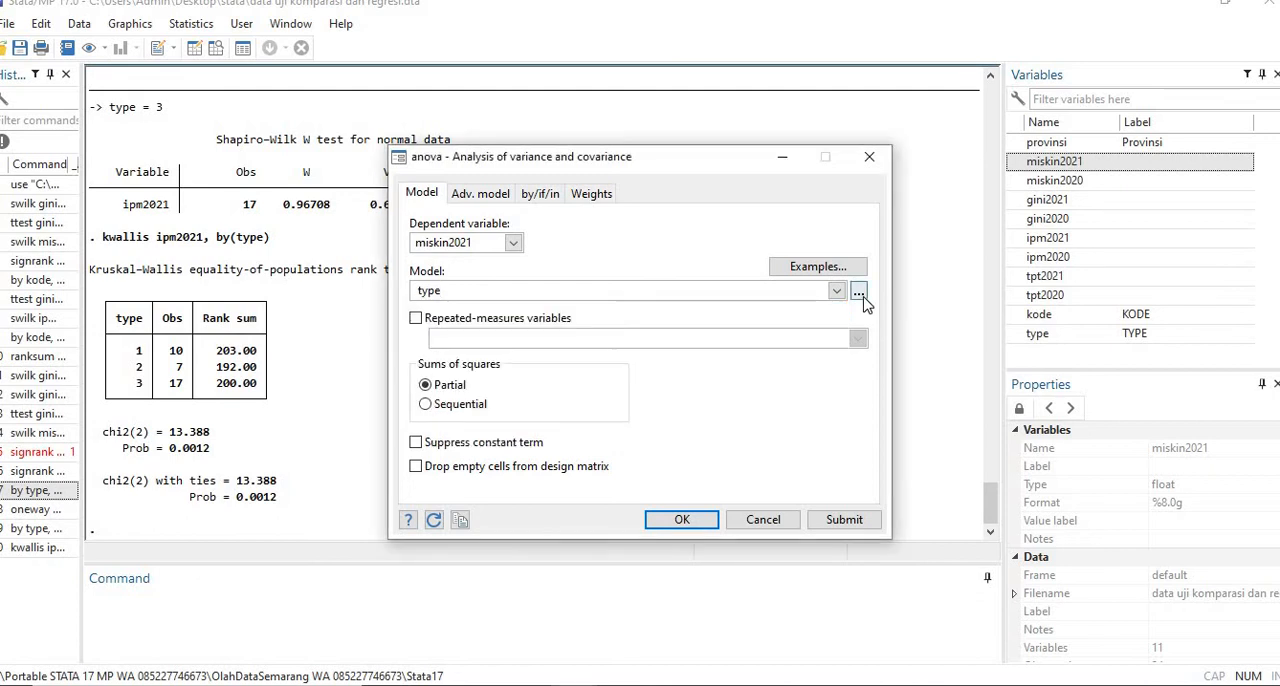
left_click(859, 293)
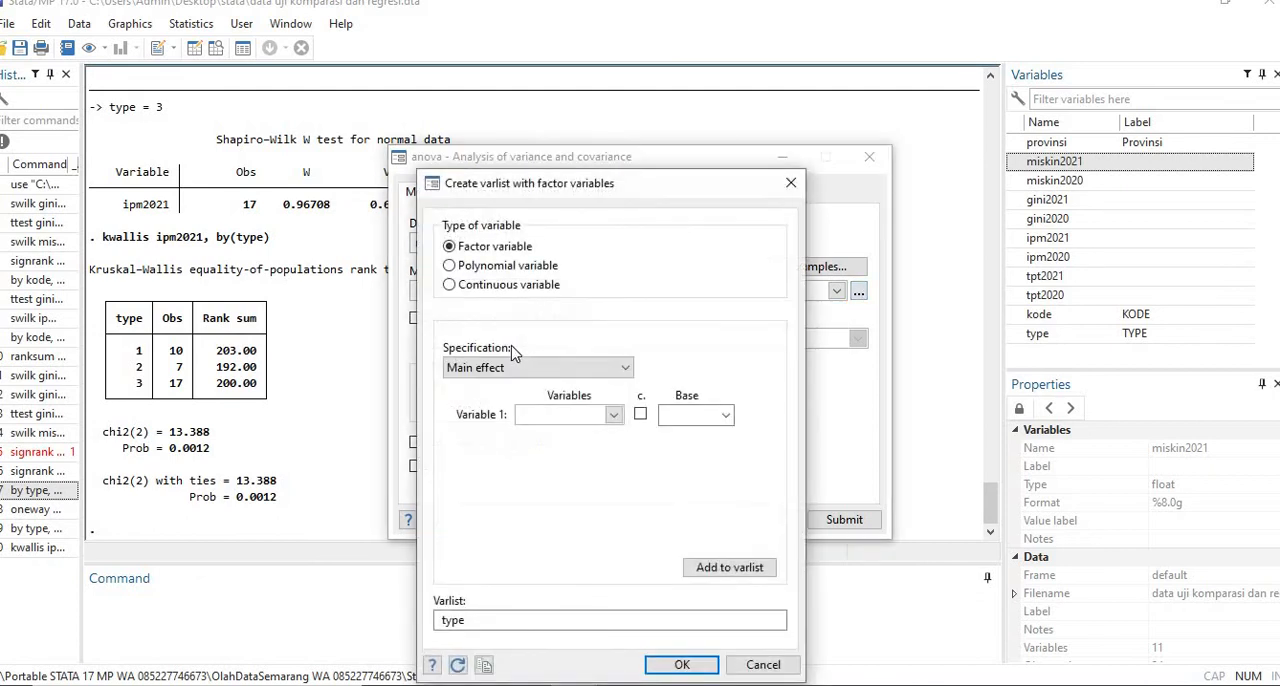
left_click(497, 286)
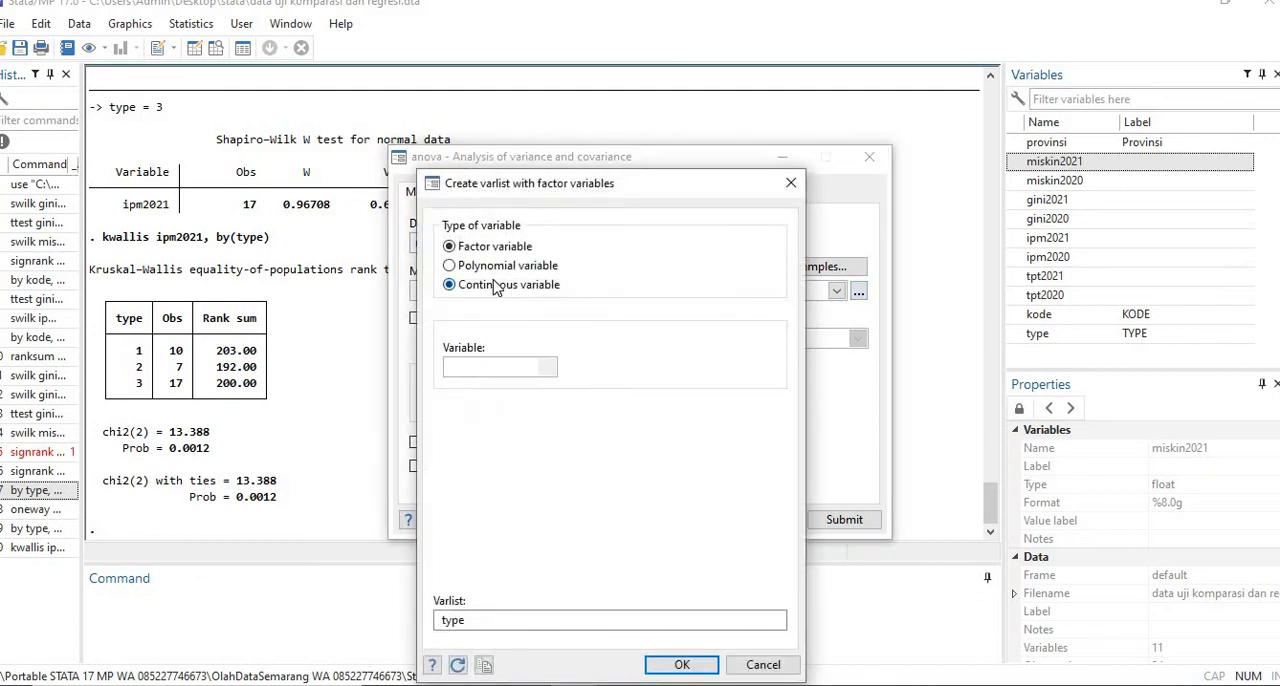
left_click(545, 369)
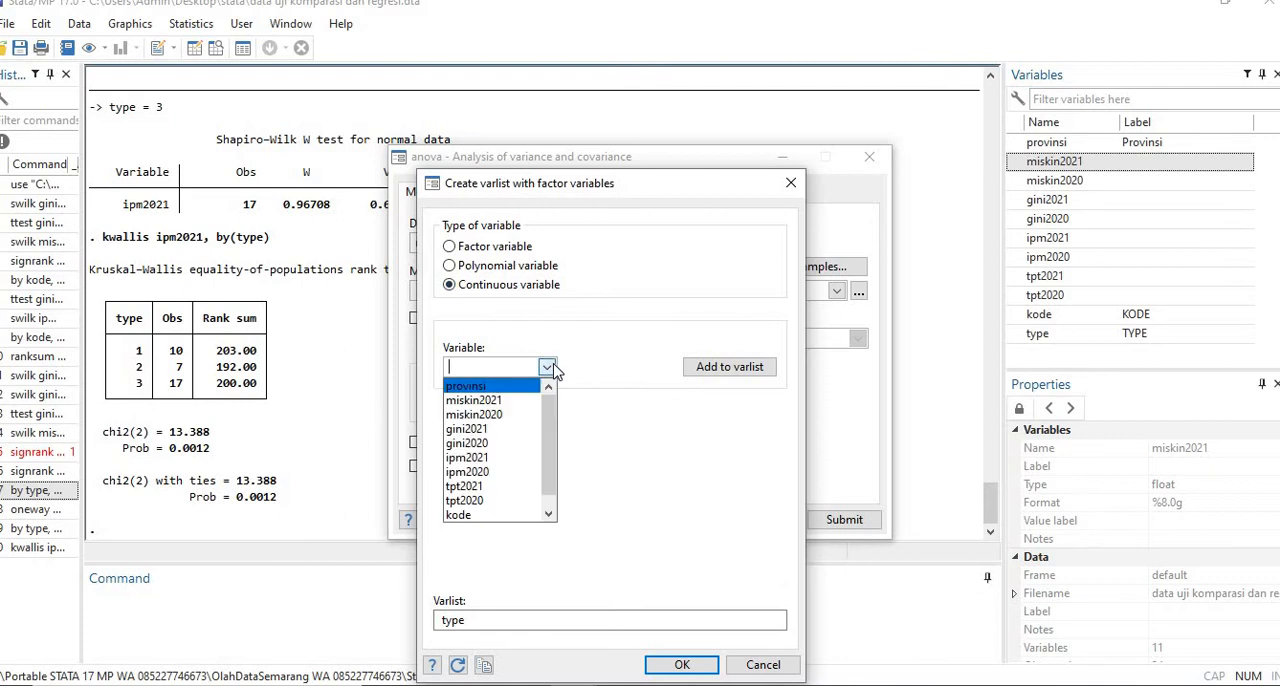
left_click(505, 459)
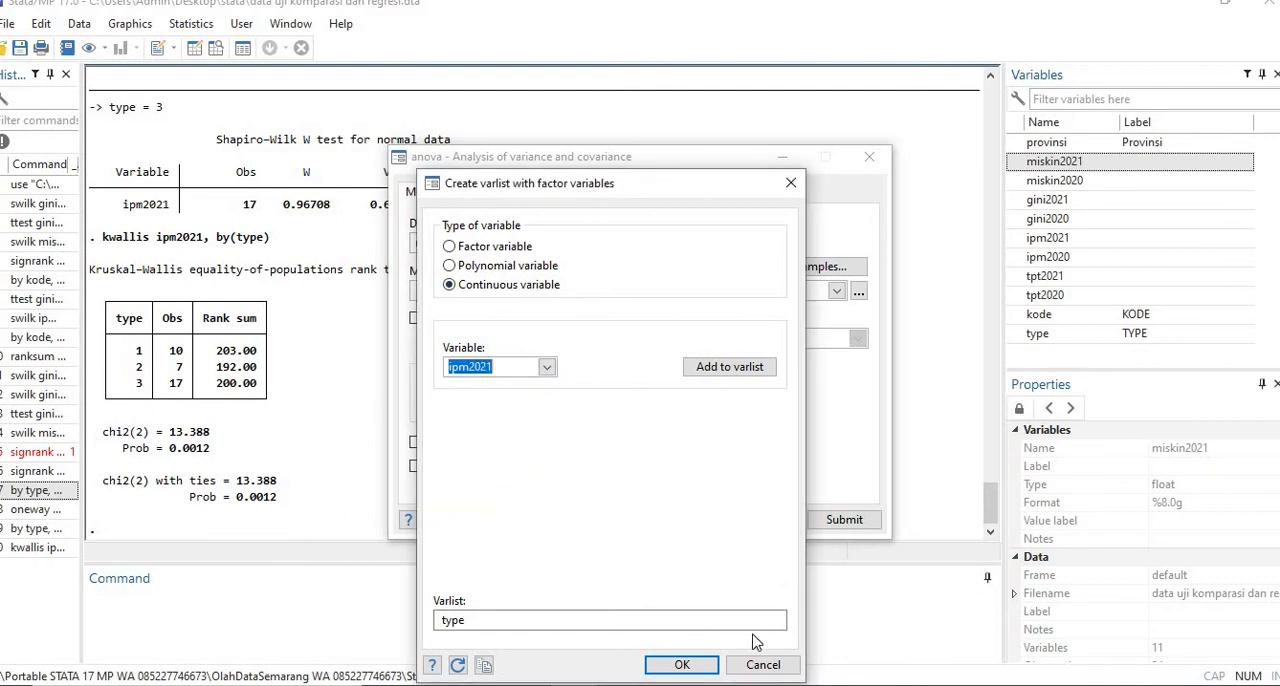
left_click(712, 665)
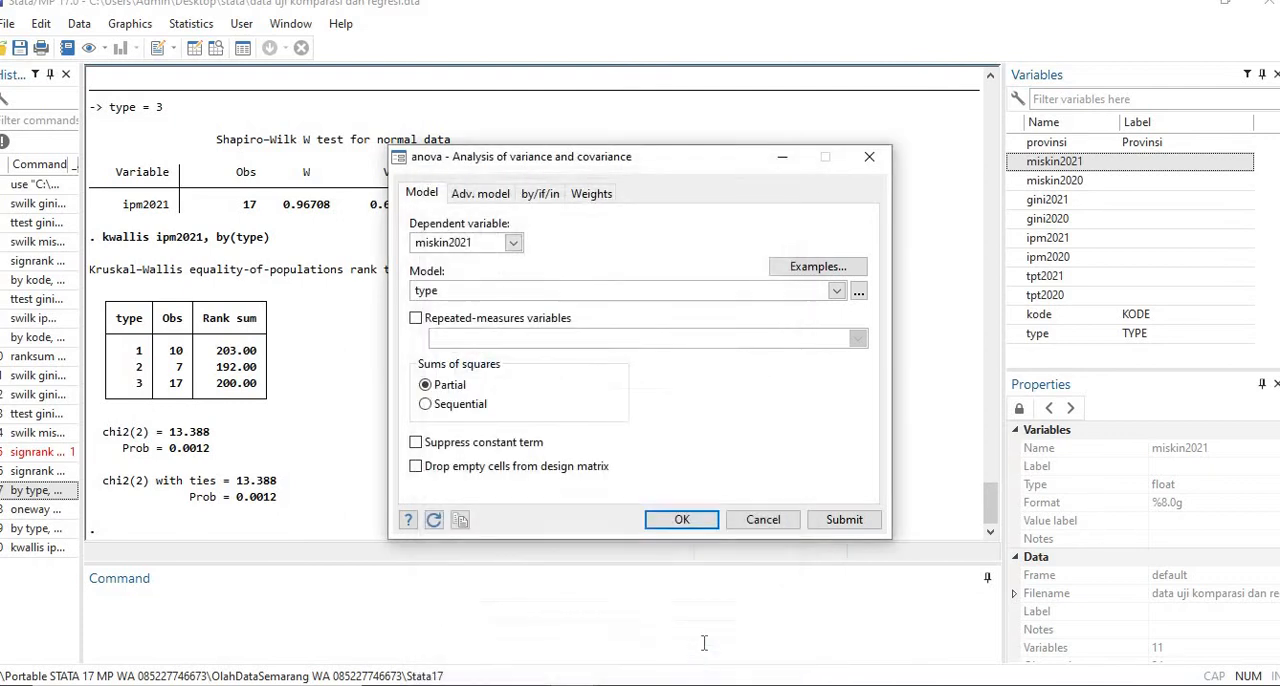
left_click(682, 520)
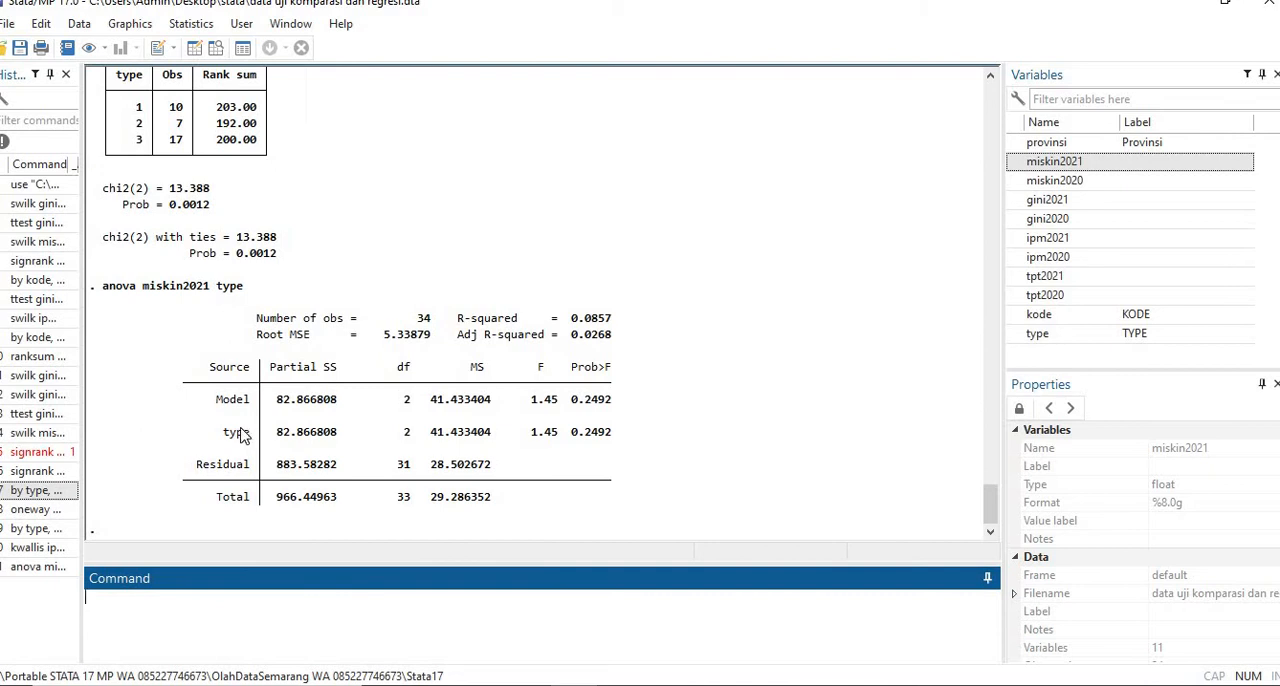
- Try again to bring ipm2021 as a continuous variable into the analysis of variance of miskin2021 by type, and run it
left_click(61, 496)
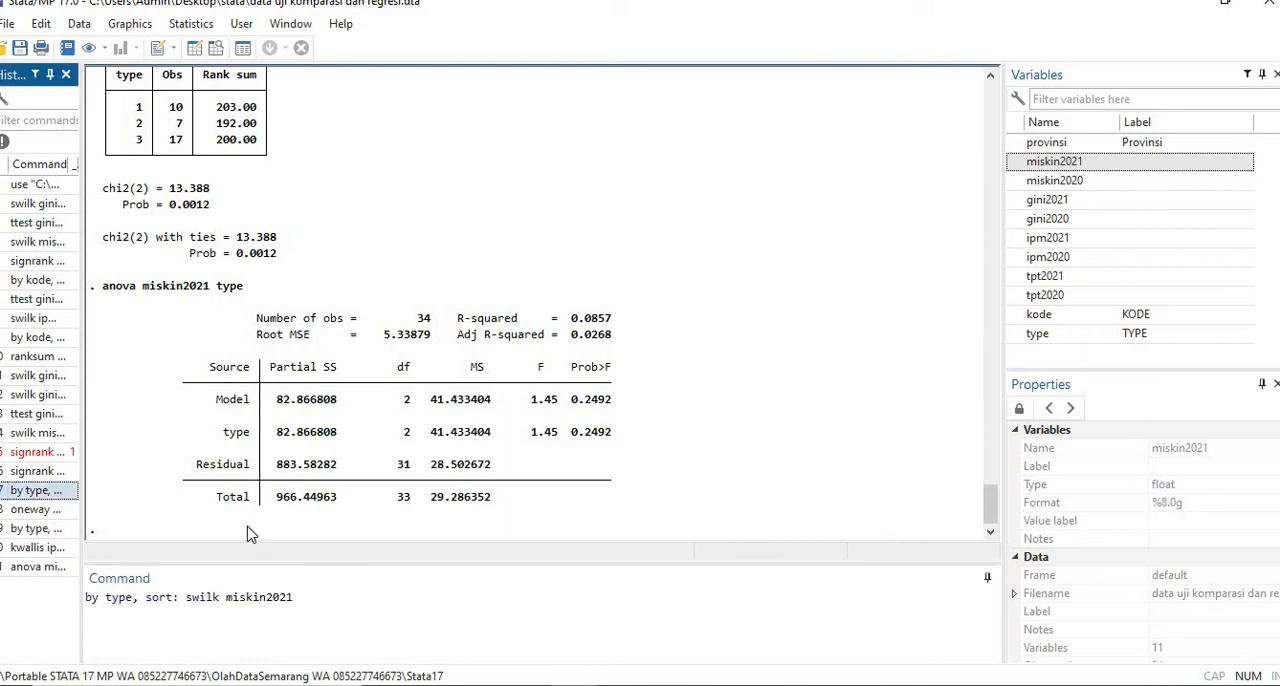
left_click(190, 24)
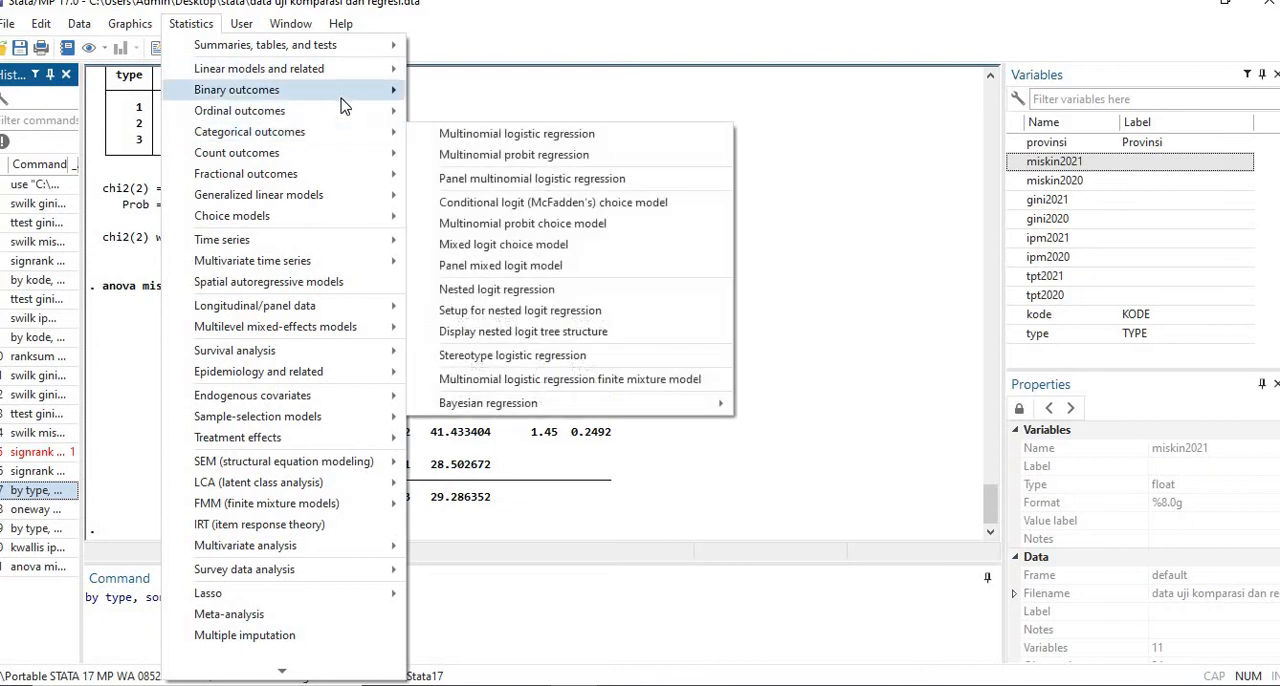
mouse_move(360, 70)
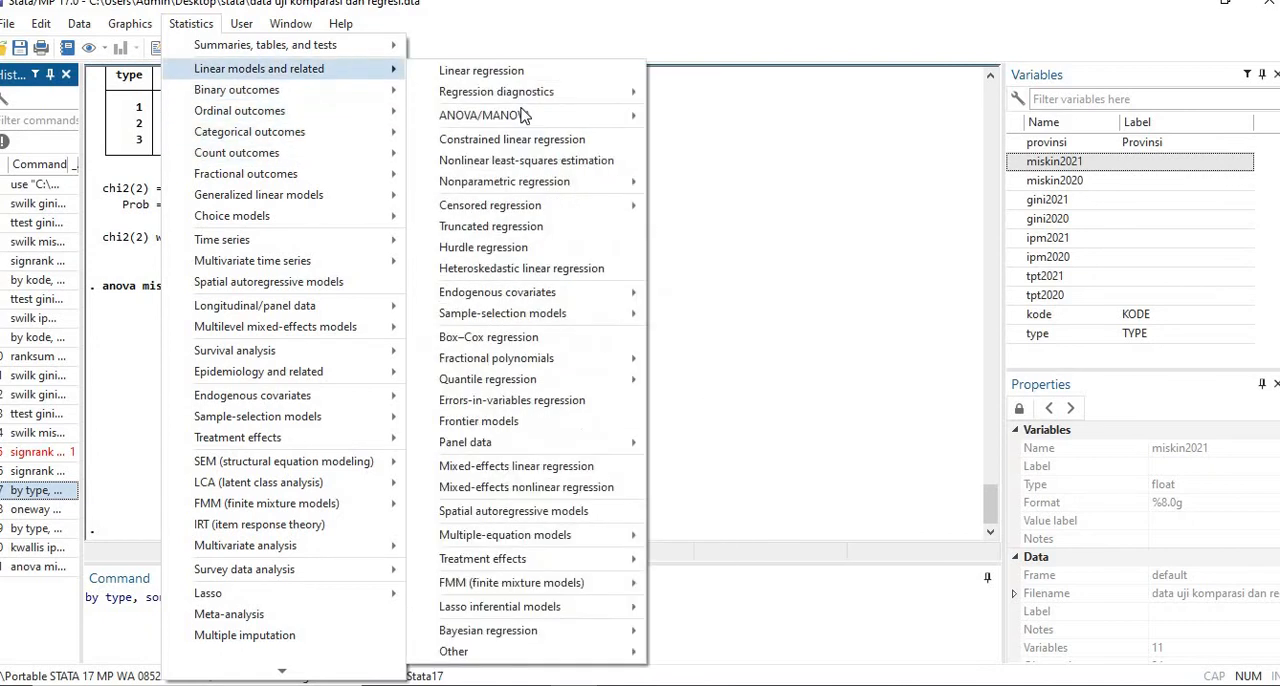
mouse_move(540, 115)
left_click(765, 120)
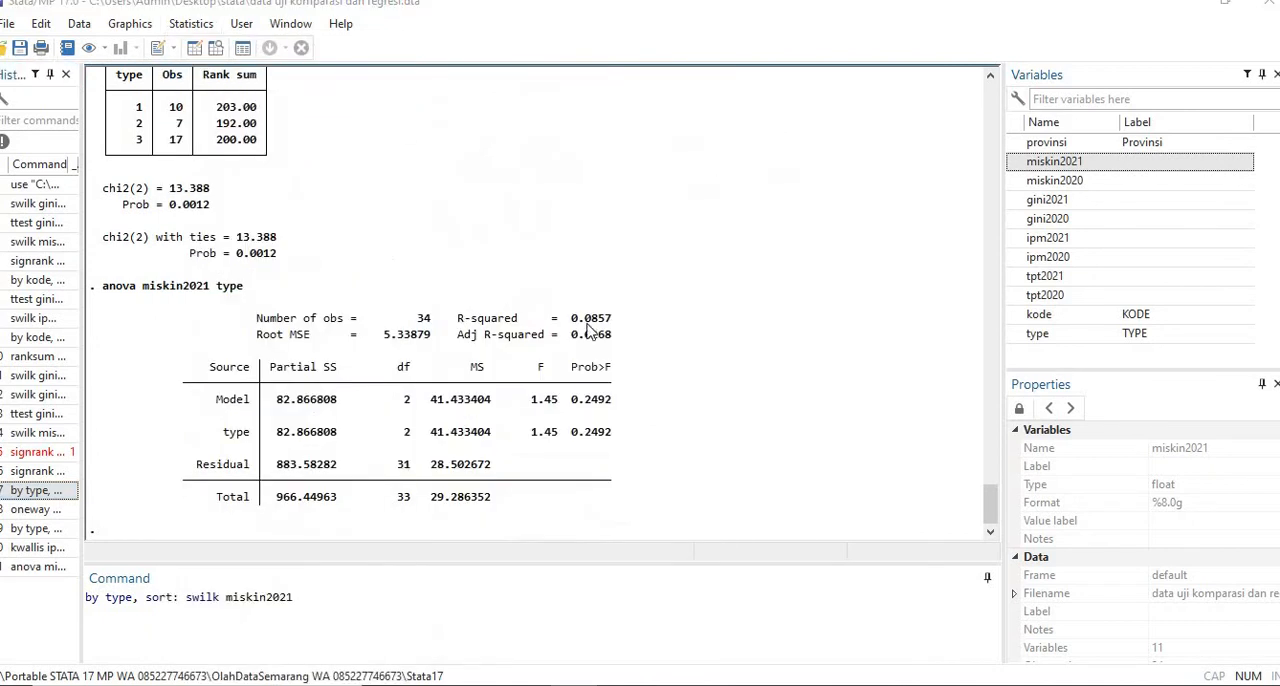
left_click(486, 194)
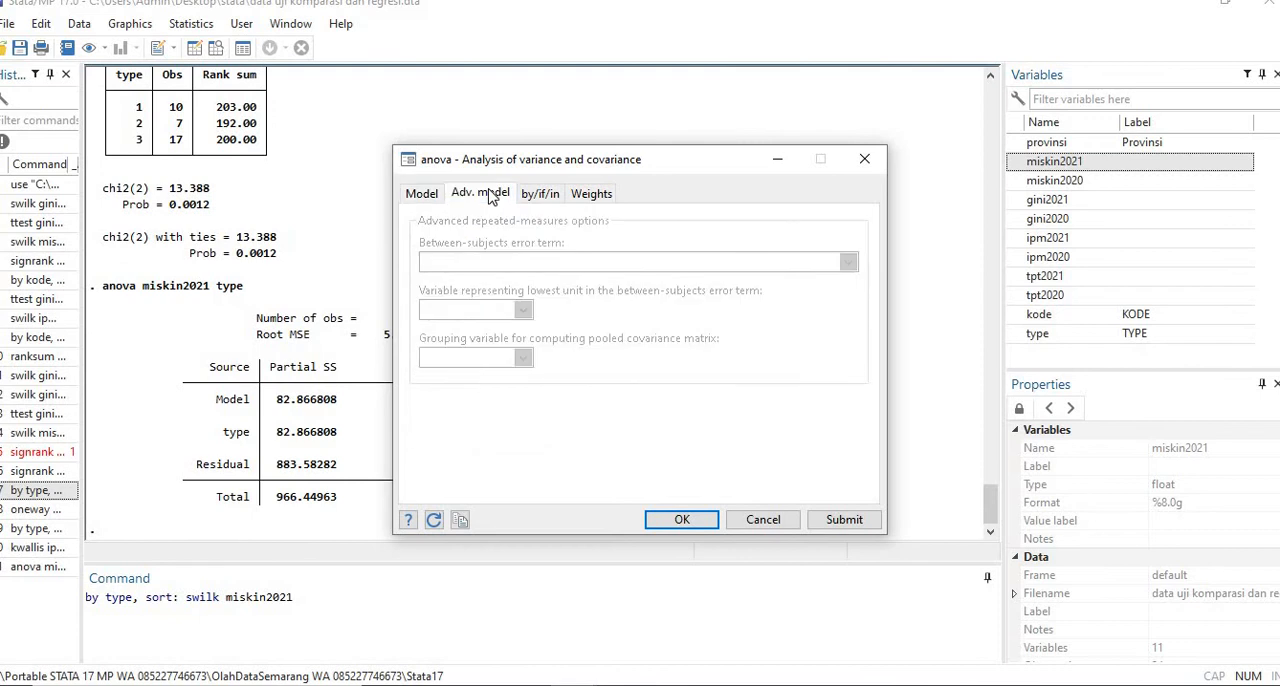
left_click(430, 196)
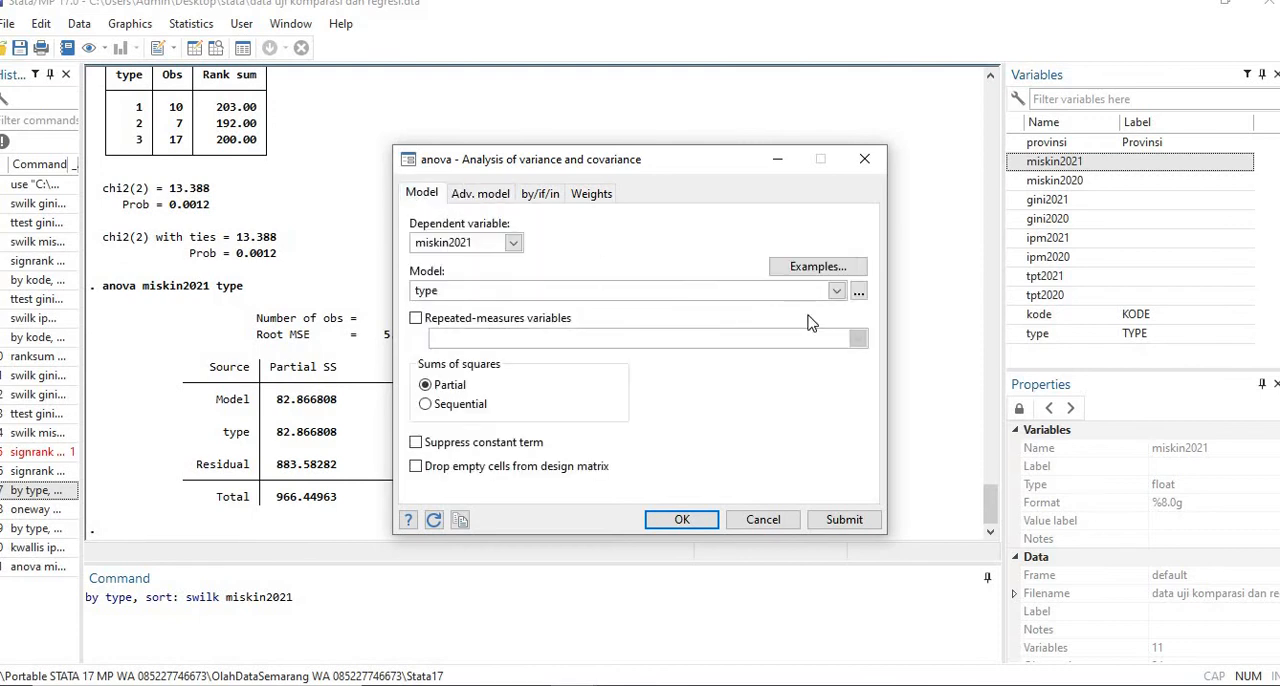
left_click(858, 293)
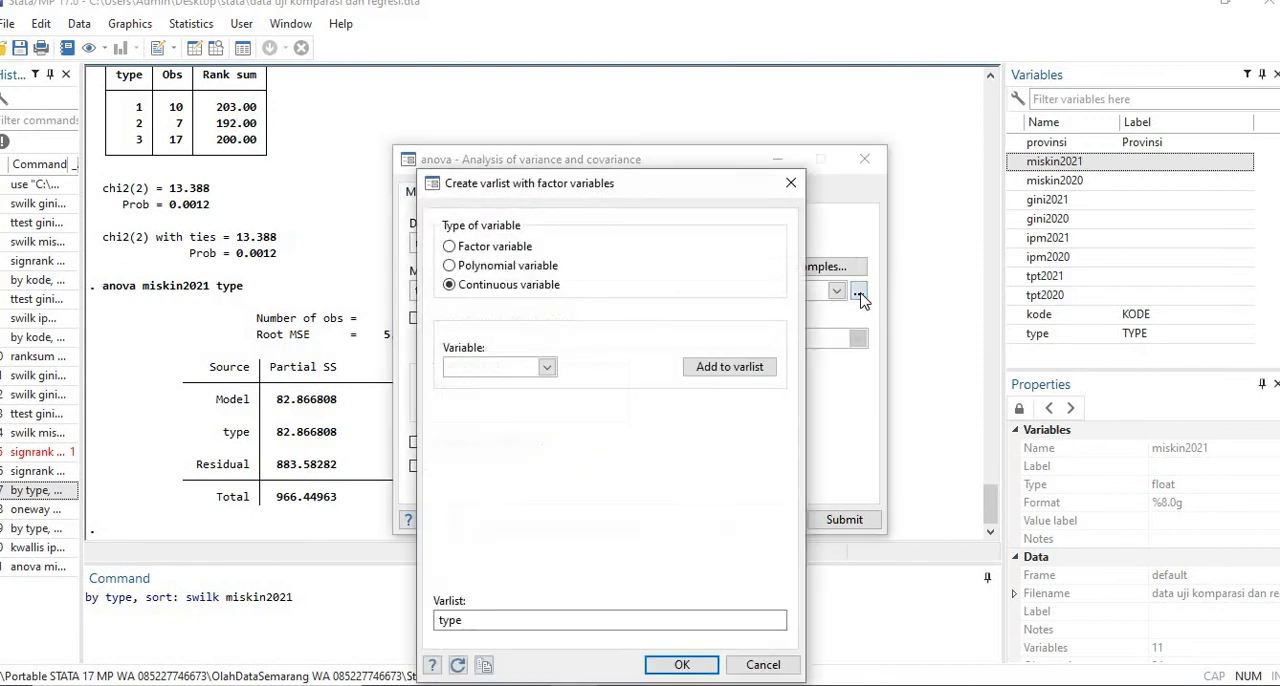
left_click(546, 368)
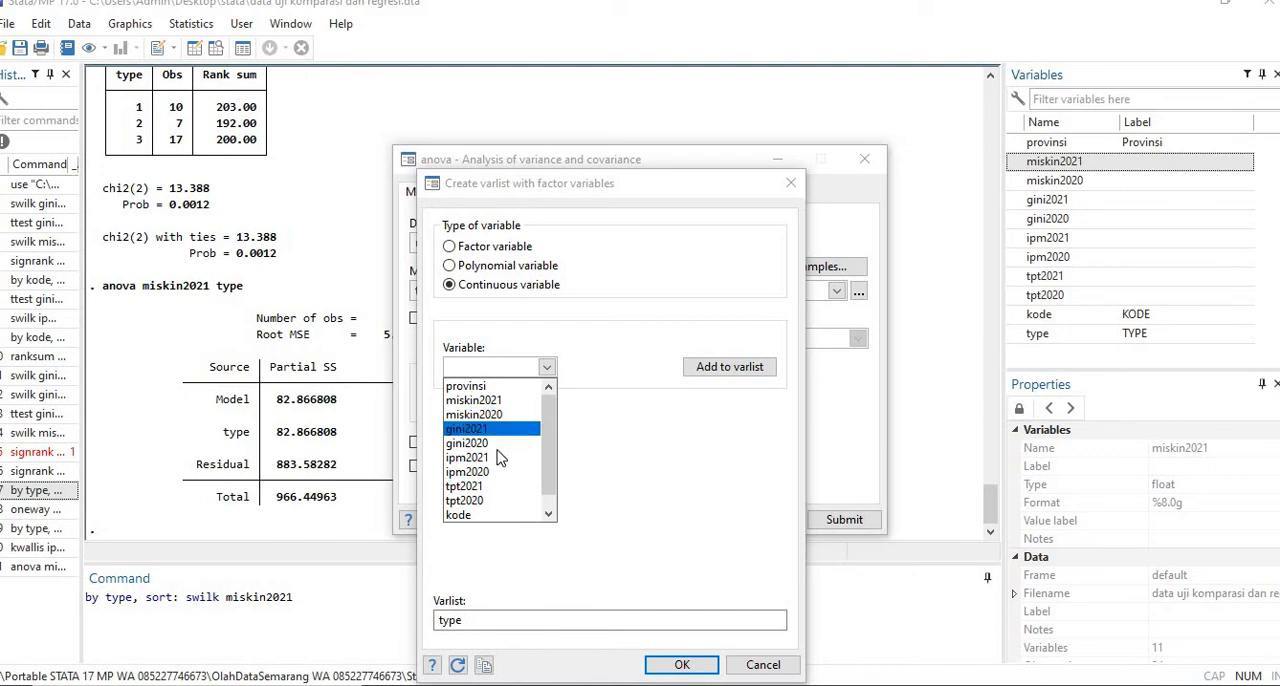
left_click(494, 460)
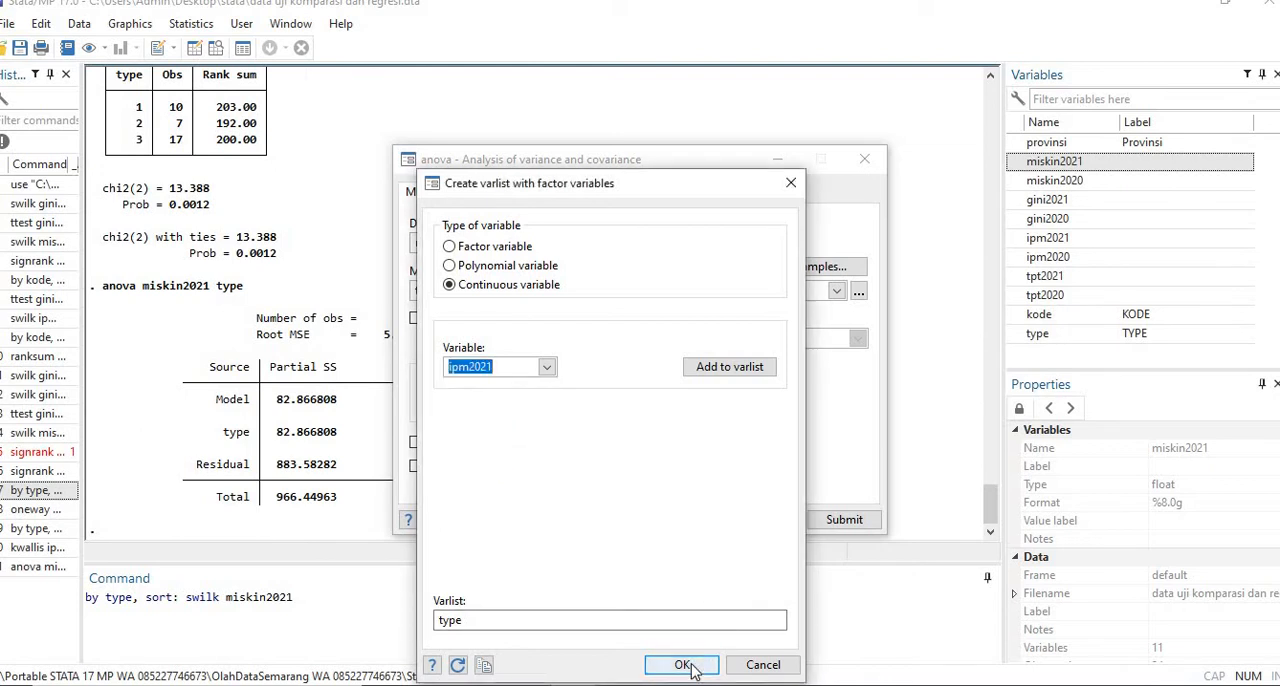
left_click(684, 666)
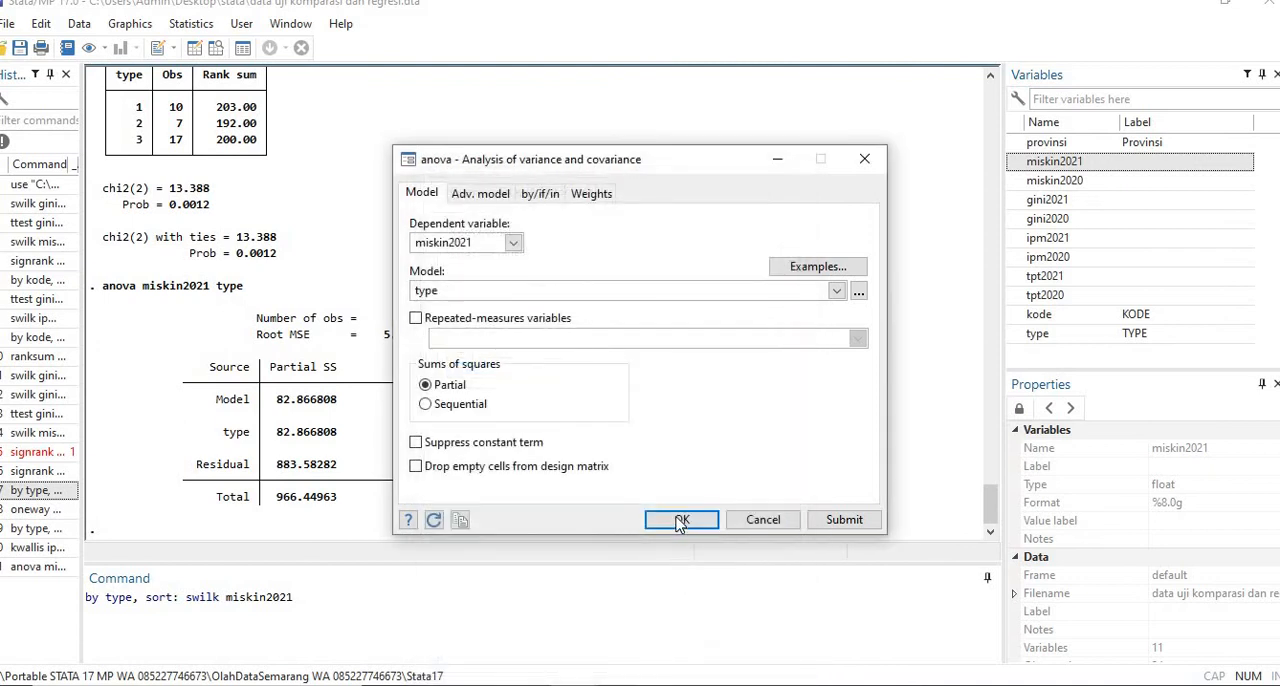
left_click(682, 520)
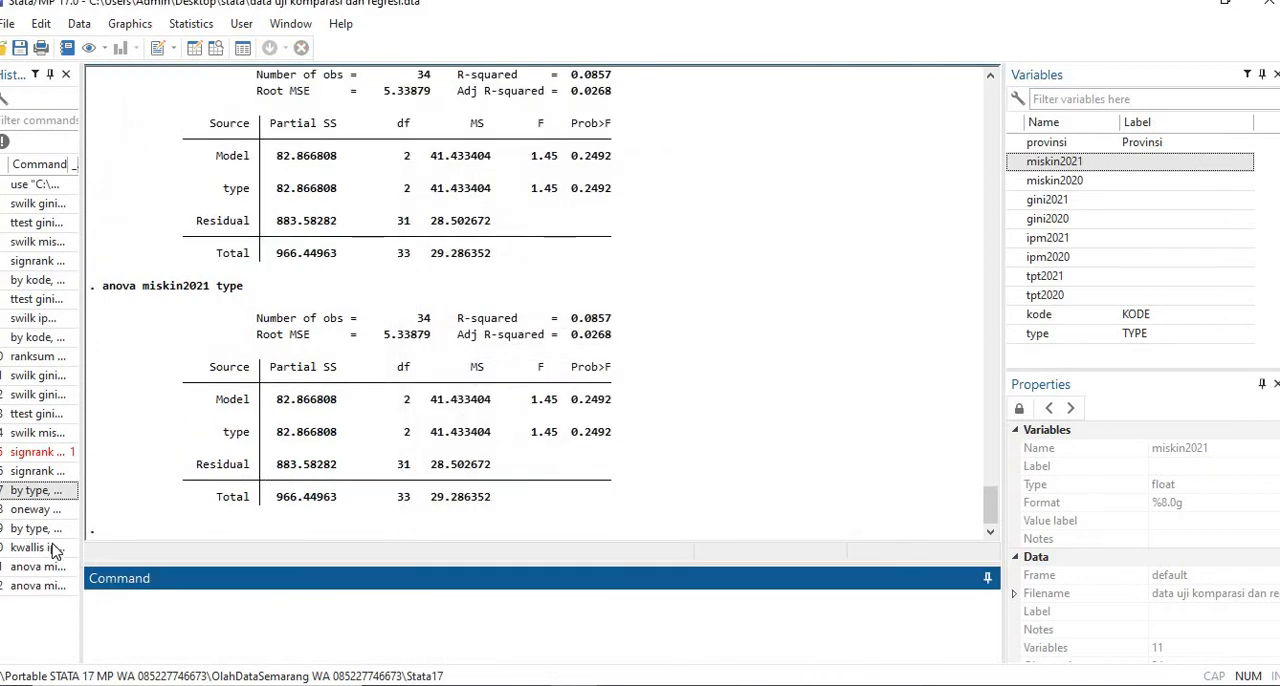
- Reuse the anova miskin2021 type command with c.ipm2021 appended as a continuous covariate, and run it
left_click(45, 588)
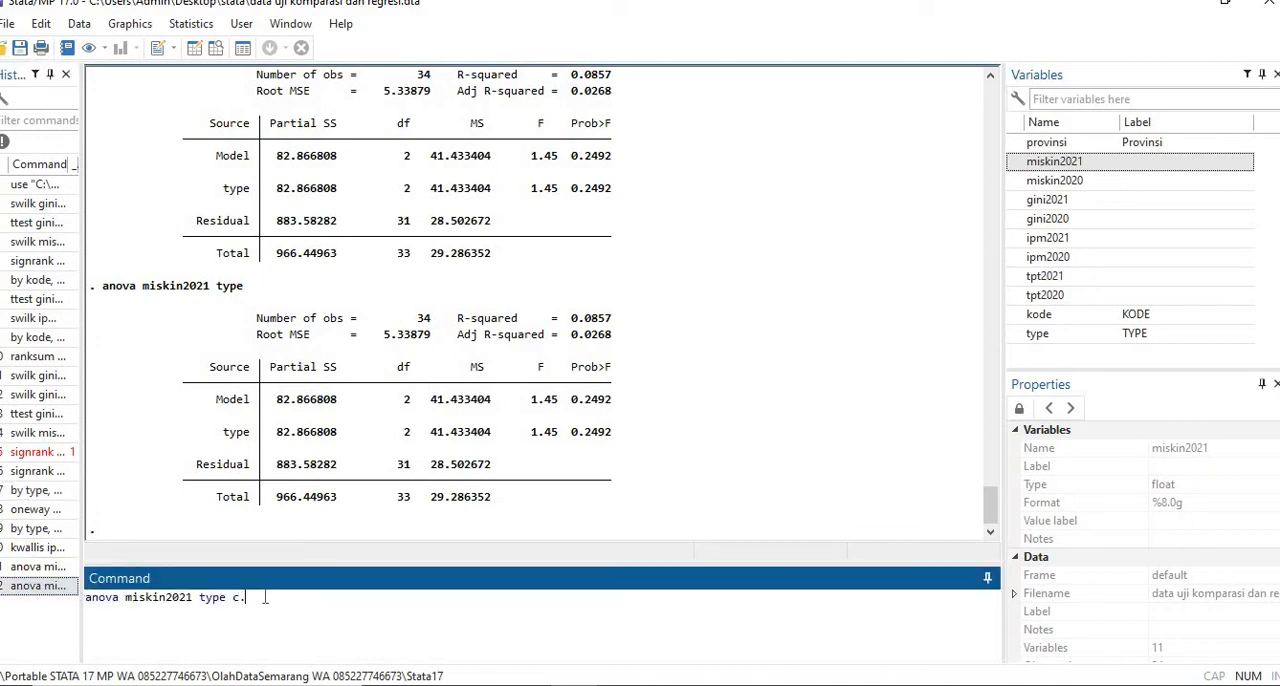
type("c.")
double_click(1045, 238)
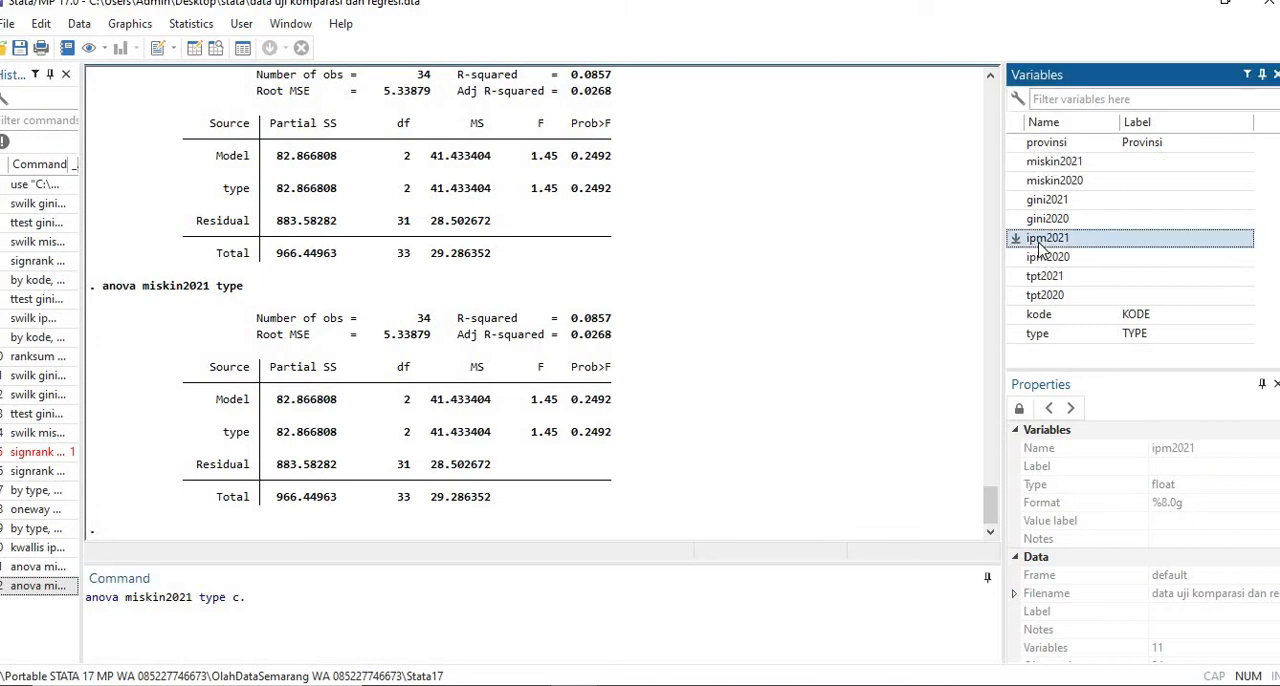
left_click(326, 594)
key("Return")
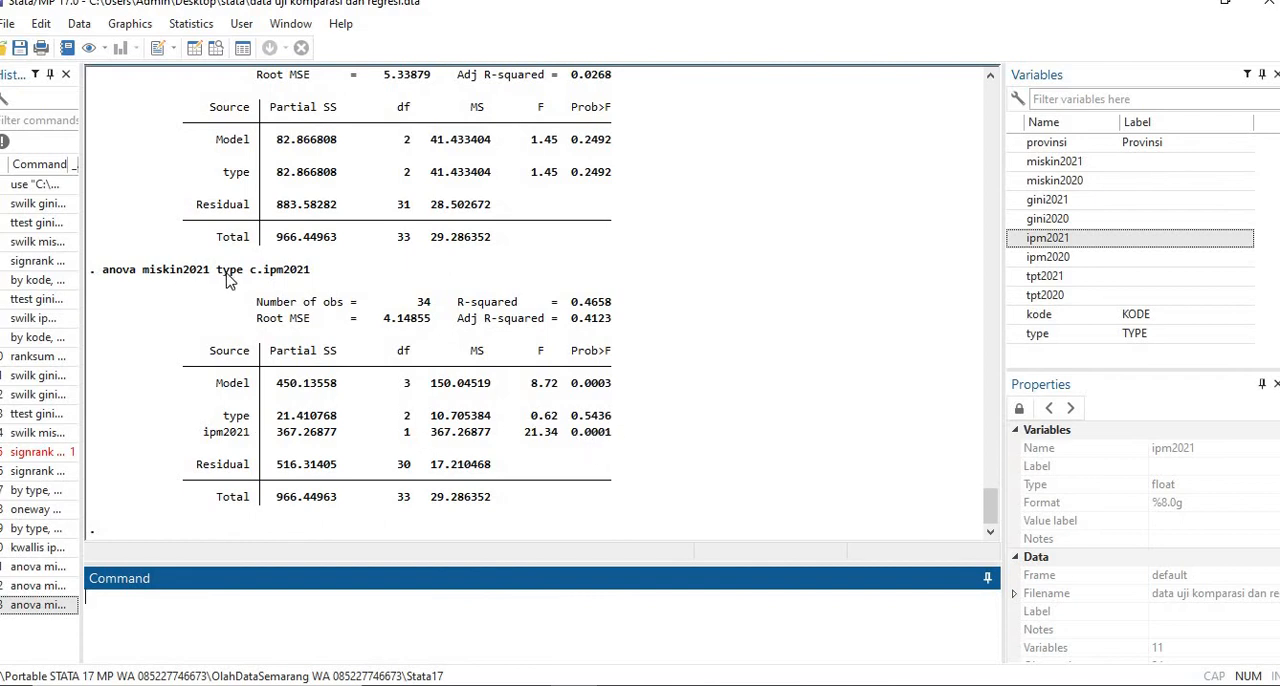
- Try the analysis of variance and covariance of miskin2021 with ipm2021 added to the varlist after type as a continuous variable
left_click(201, 24)
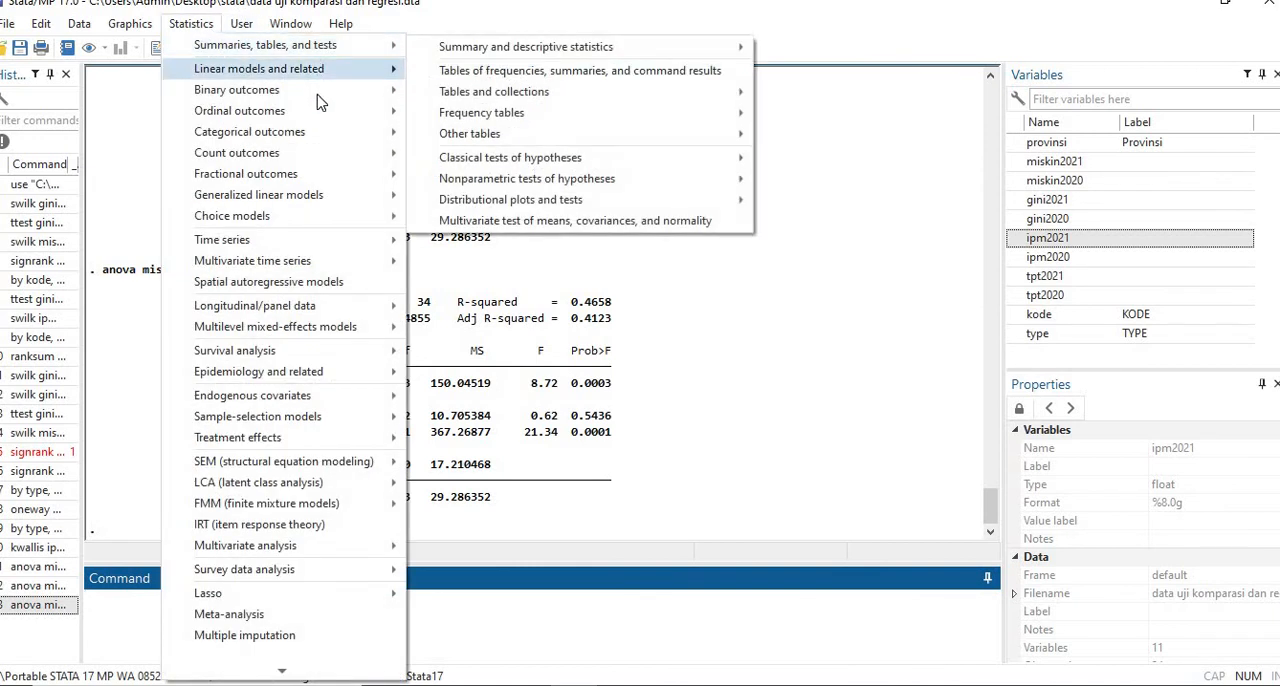
mouse_move(333, 78)
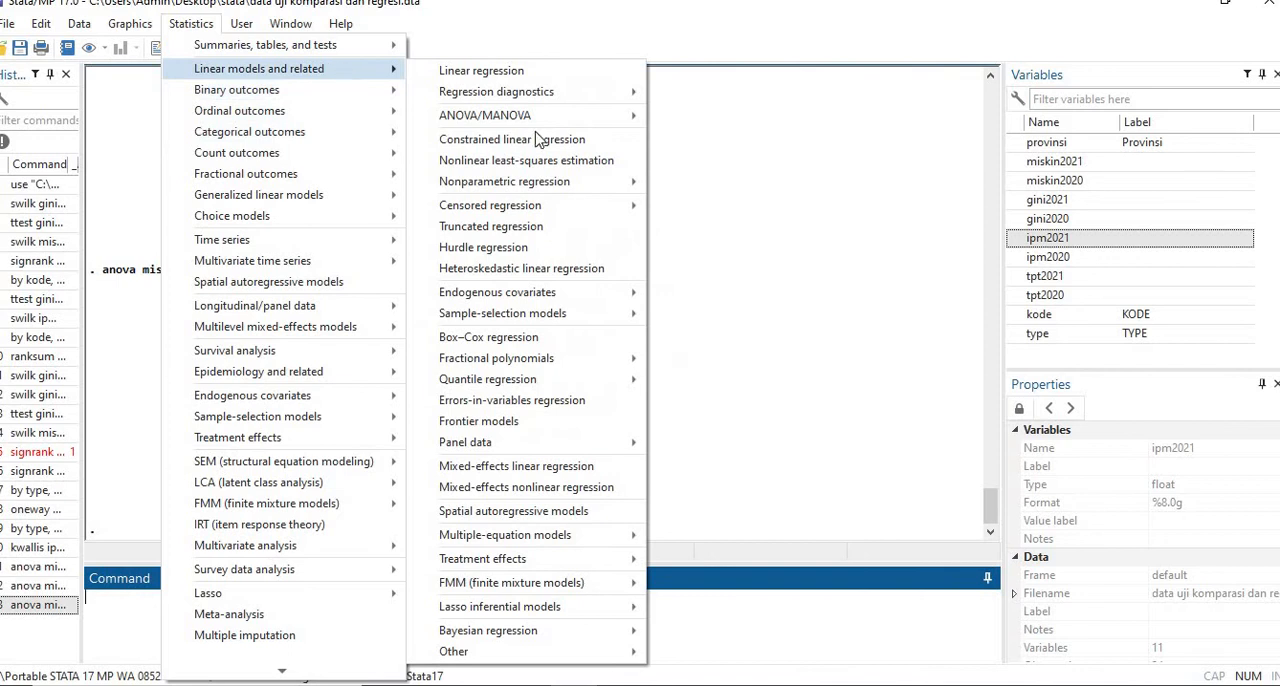
mouse_move(597, 121)
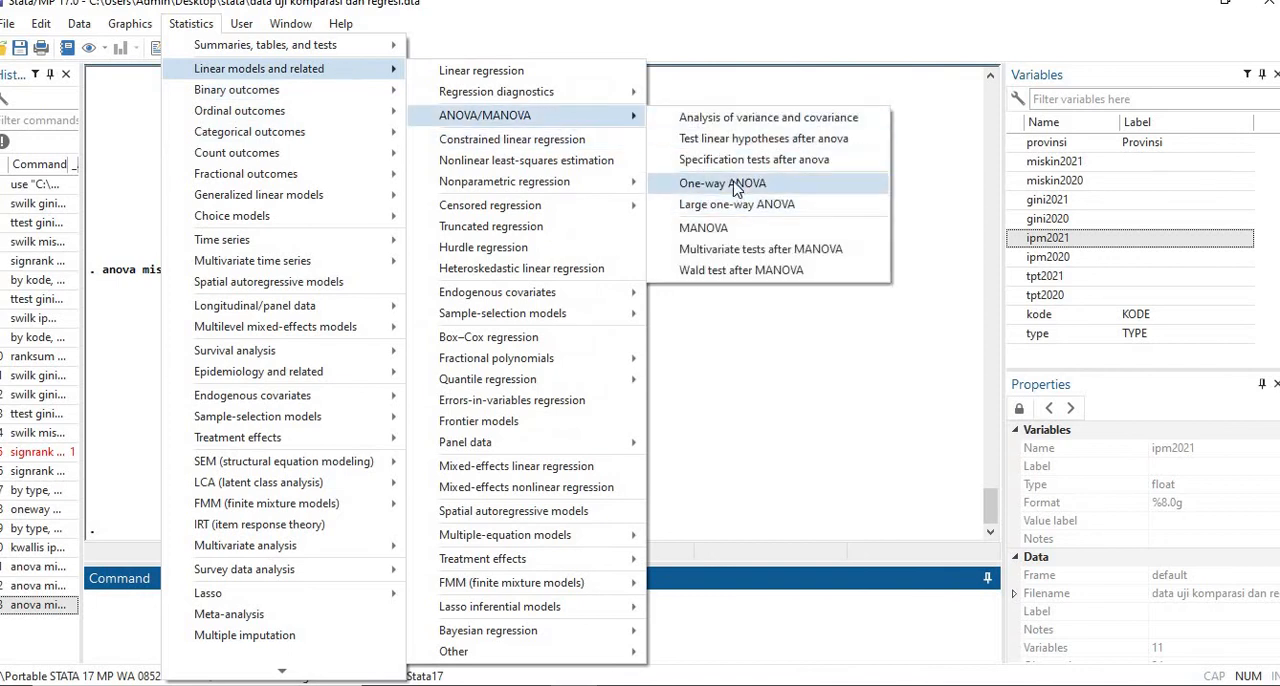
left_click(738, 118)
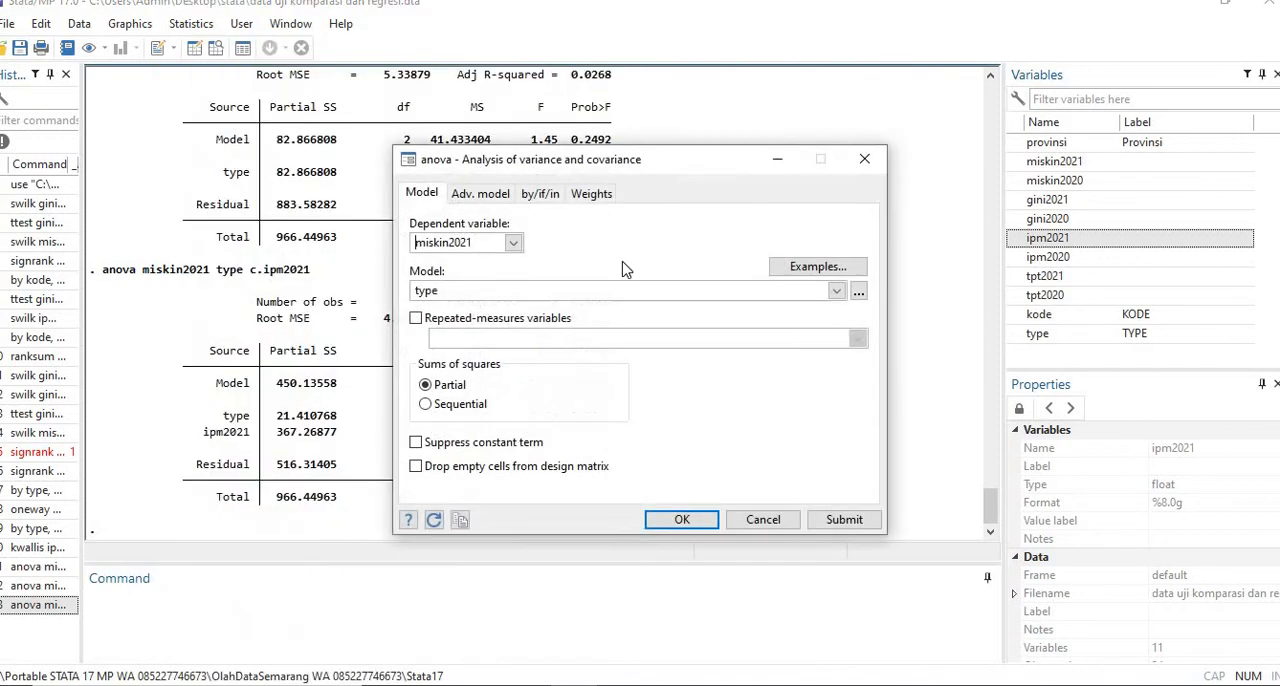
left_click(856, 292)
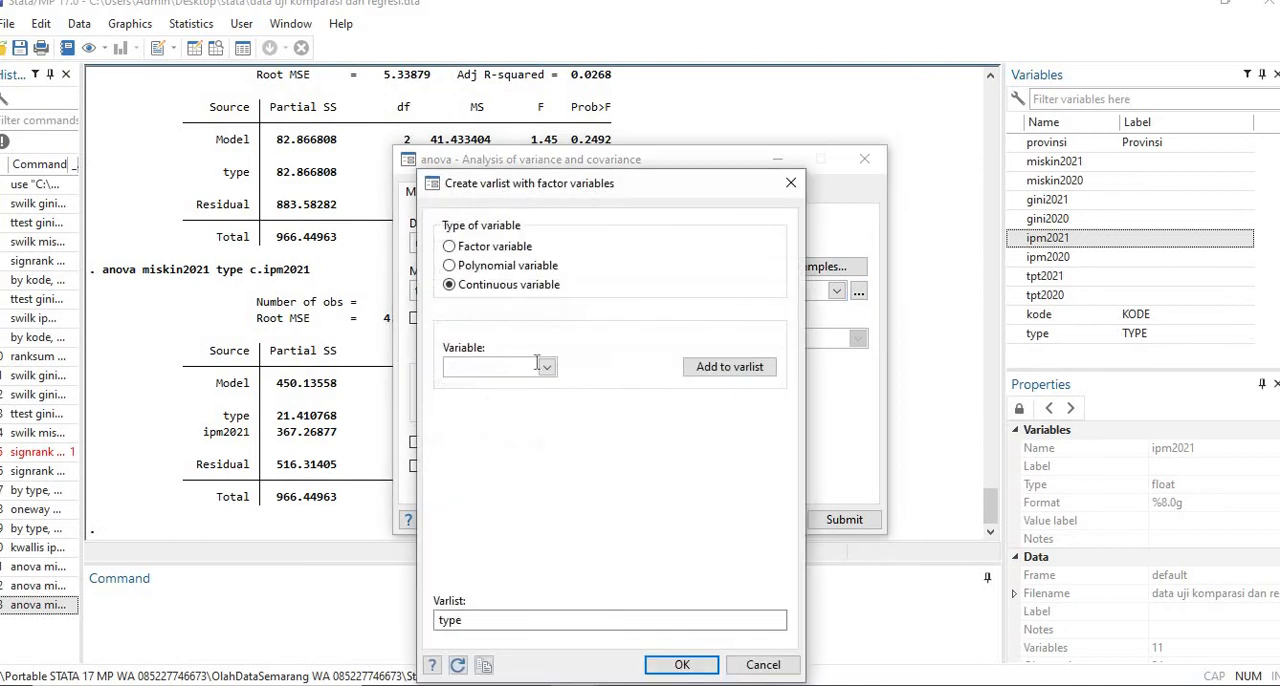
left_click(546, 368)
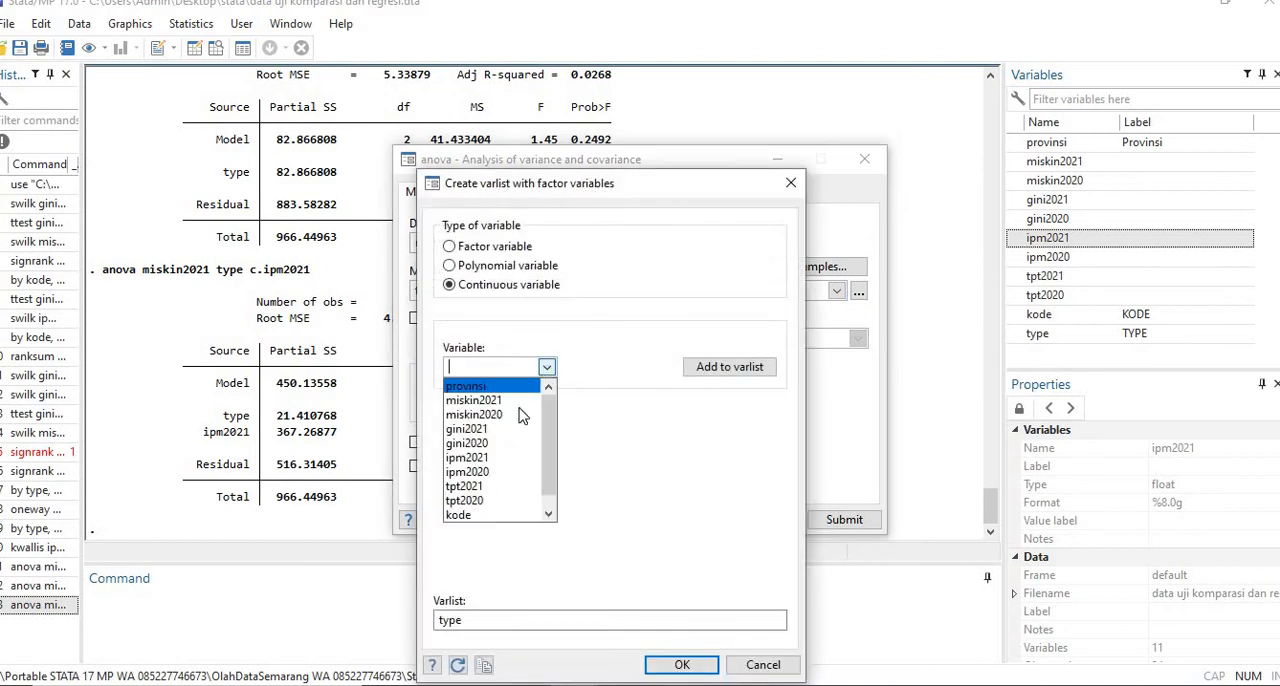
left_click(492, 460)
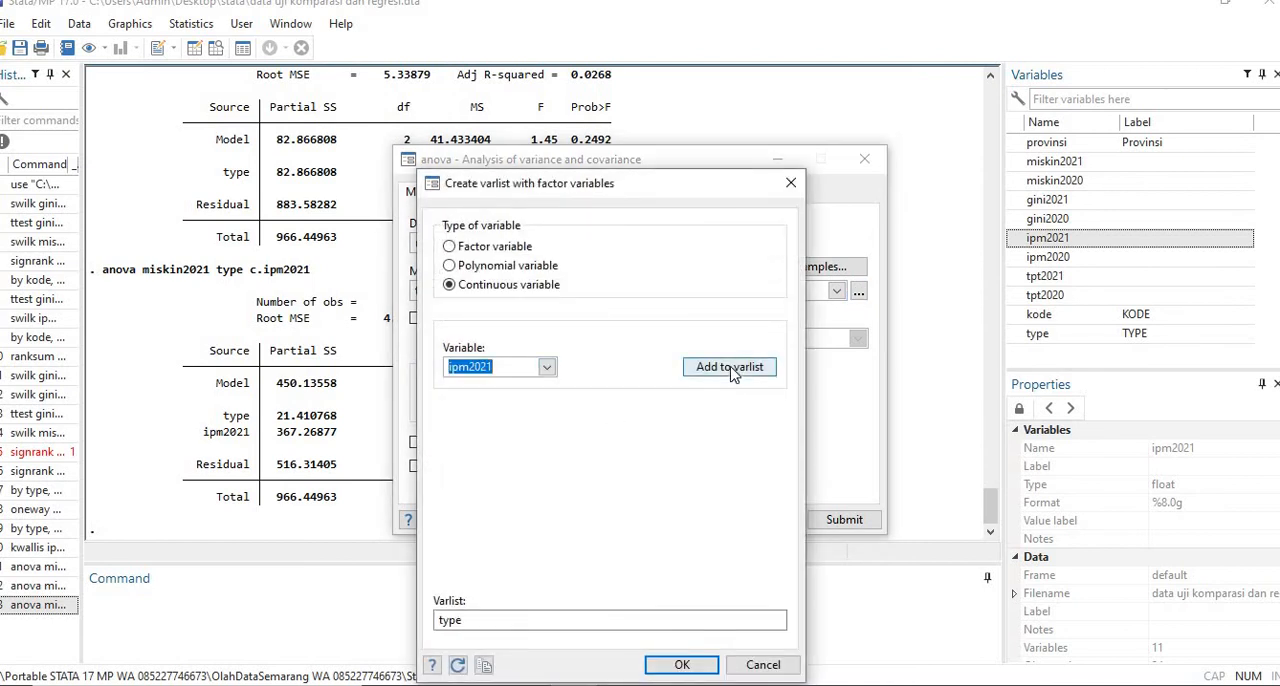
left_click(733, 373)
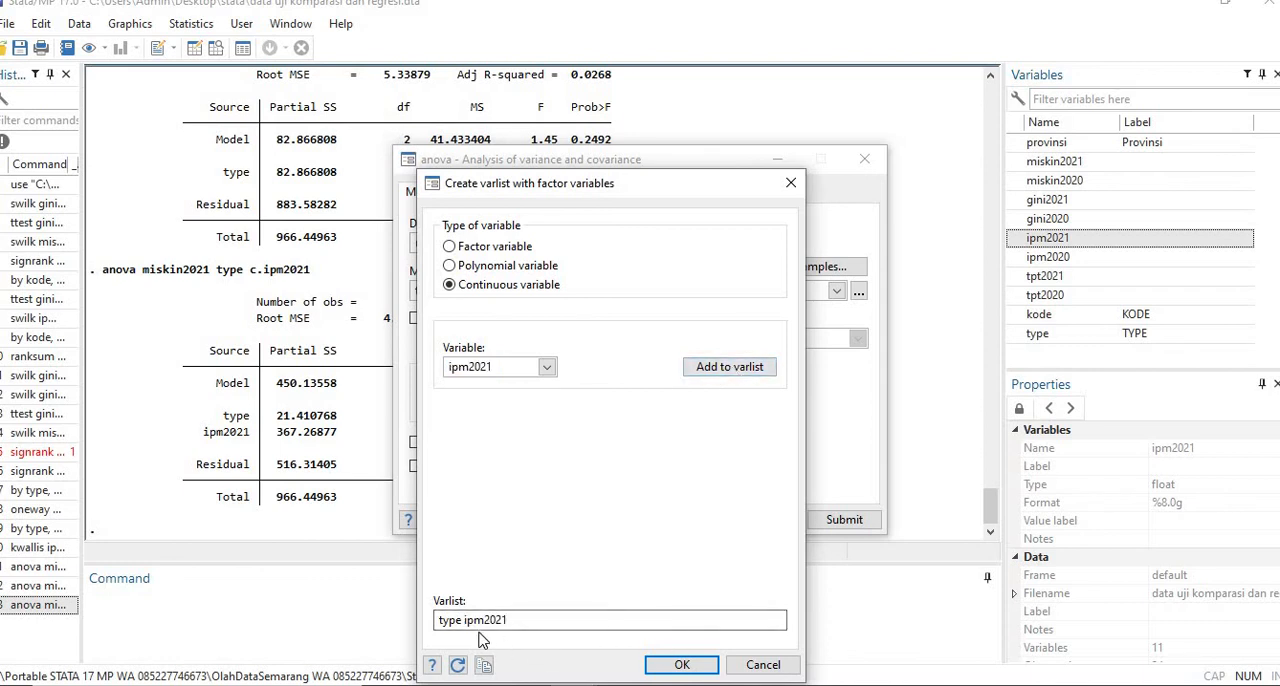
left_click(671, 664)
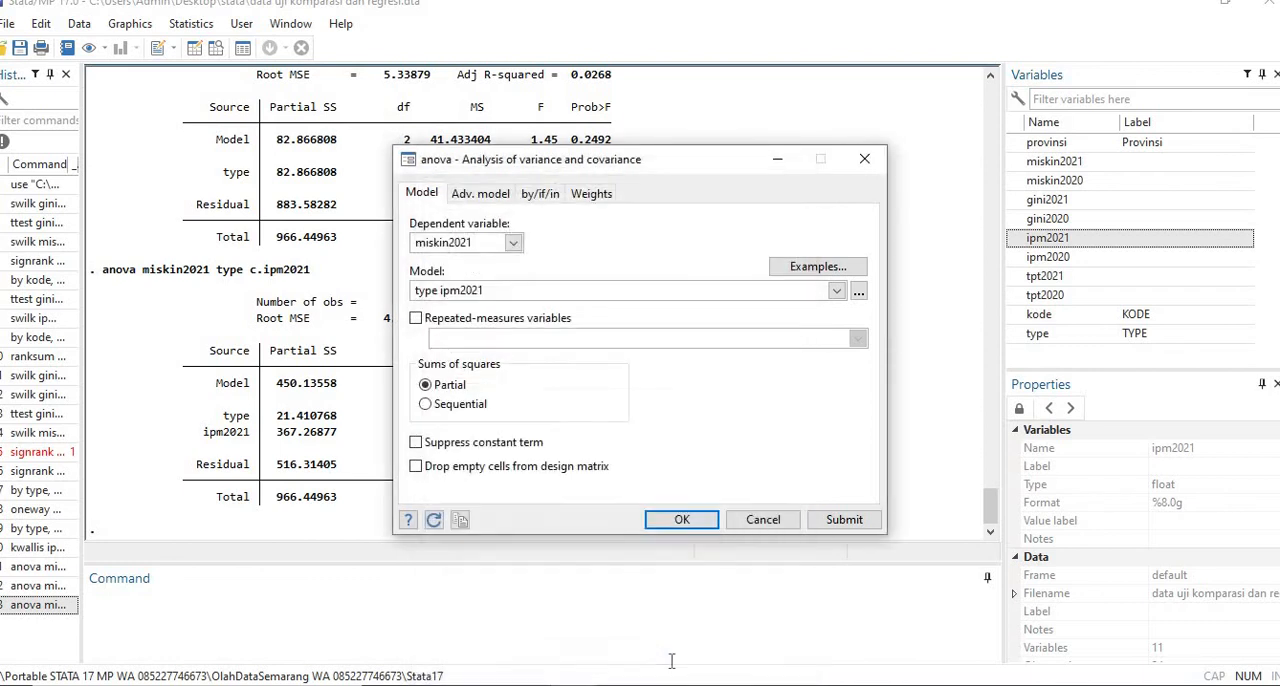
left_click(677, 530)
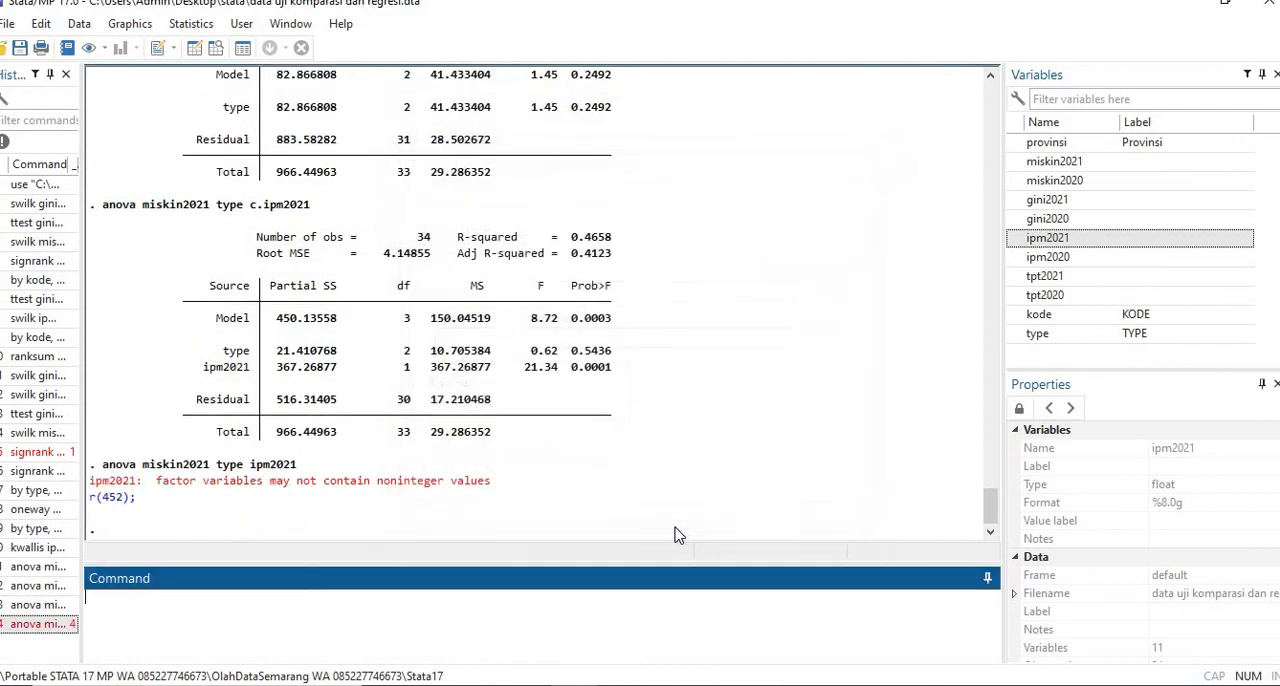
- Rerun the earlier command anova miskin2021 type c.ipm2021 from the command history
left_click(47, 624)
left_click(47, 605)
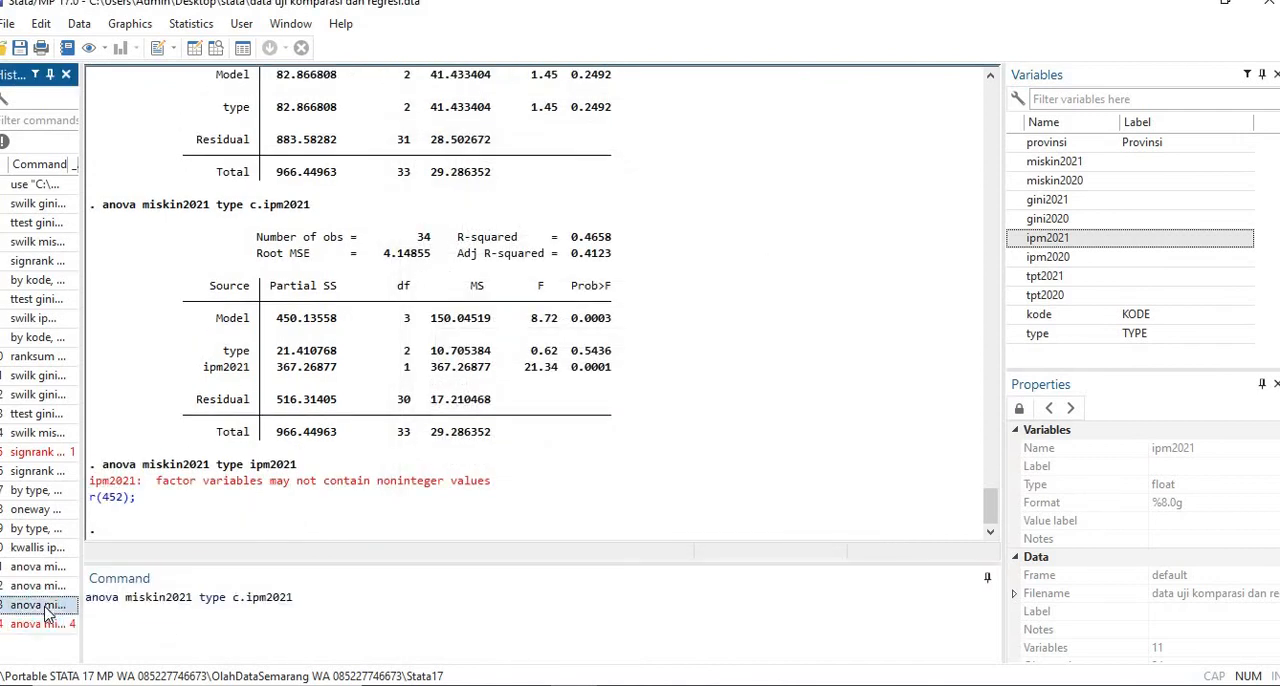
left_click(314, 594)
key("Return")
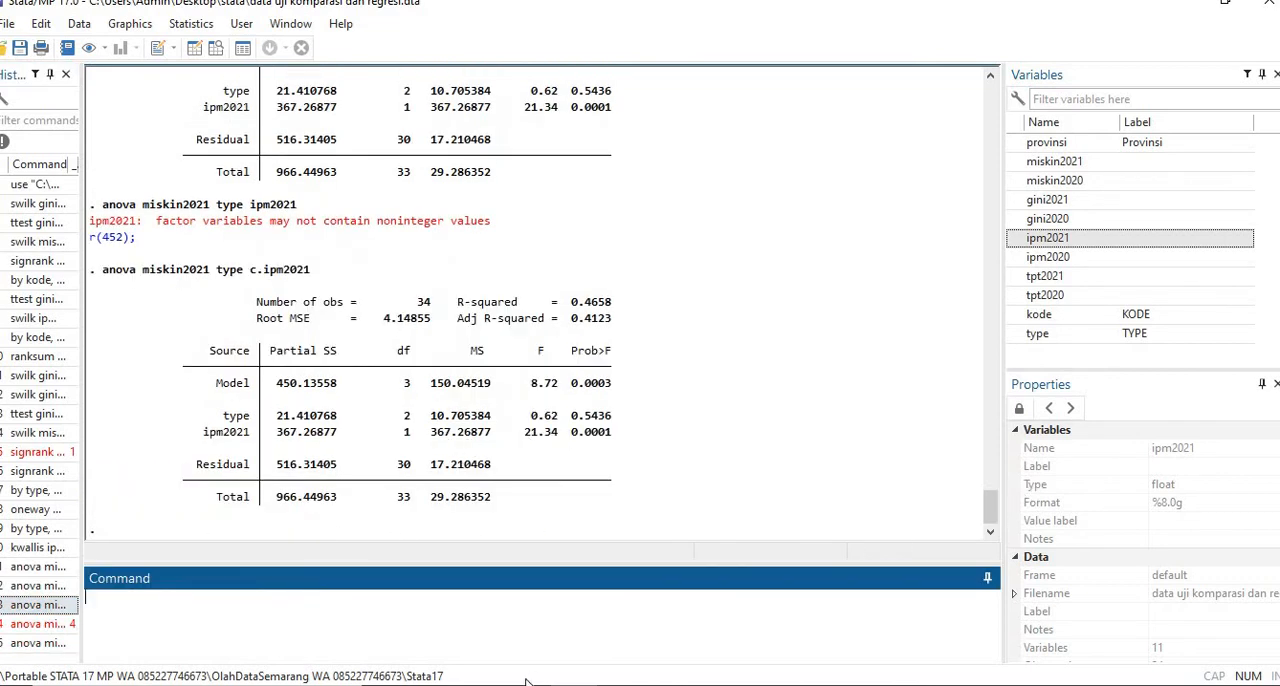
- Switch to the Stata book in Foxit PhantomPDF and read the MANOVA section with its multivariate normality and covariance test examples
mouse_move(527, 684)
left_click(527, 684)
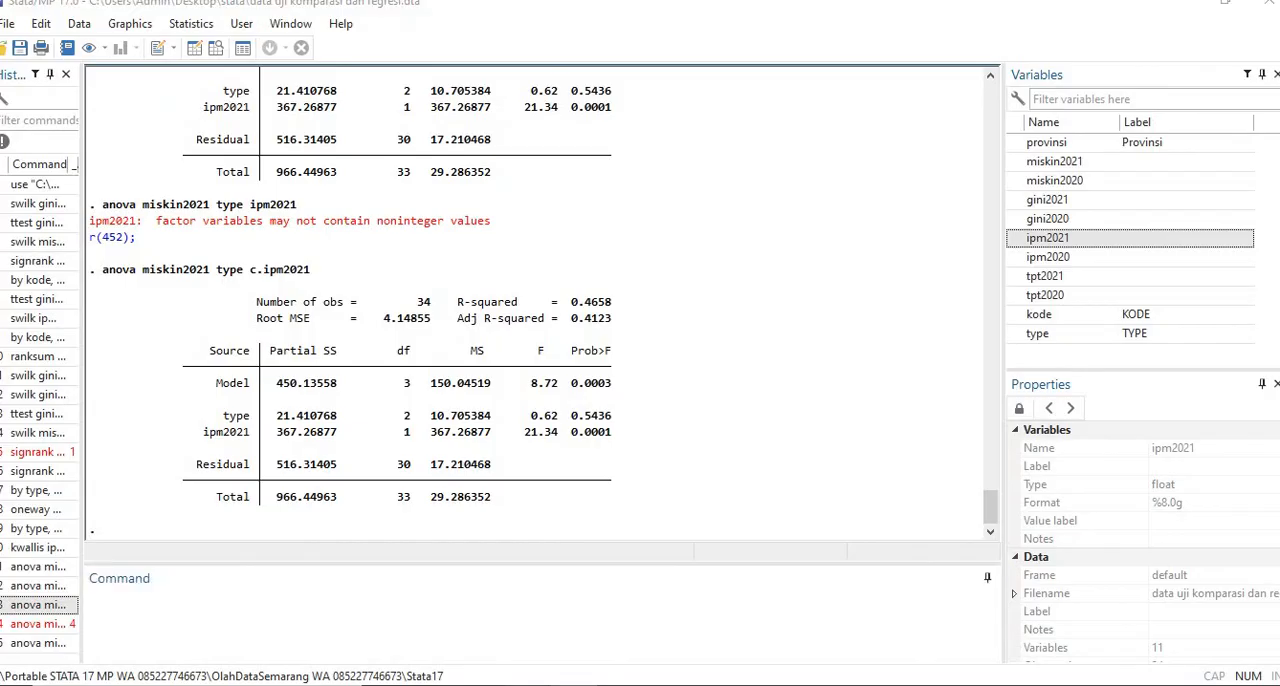
left_click(527, 684)
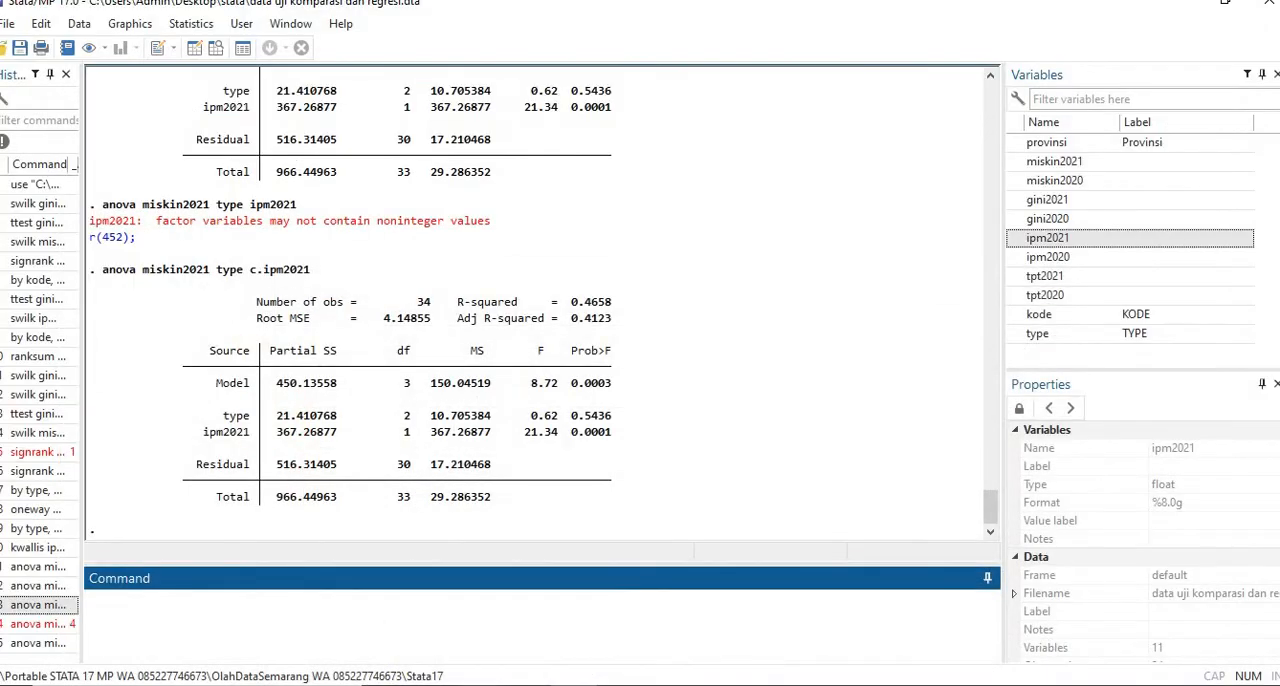
left_click(483, 684)
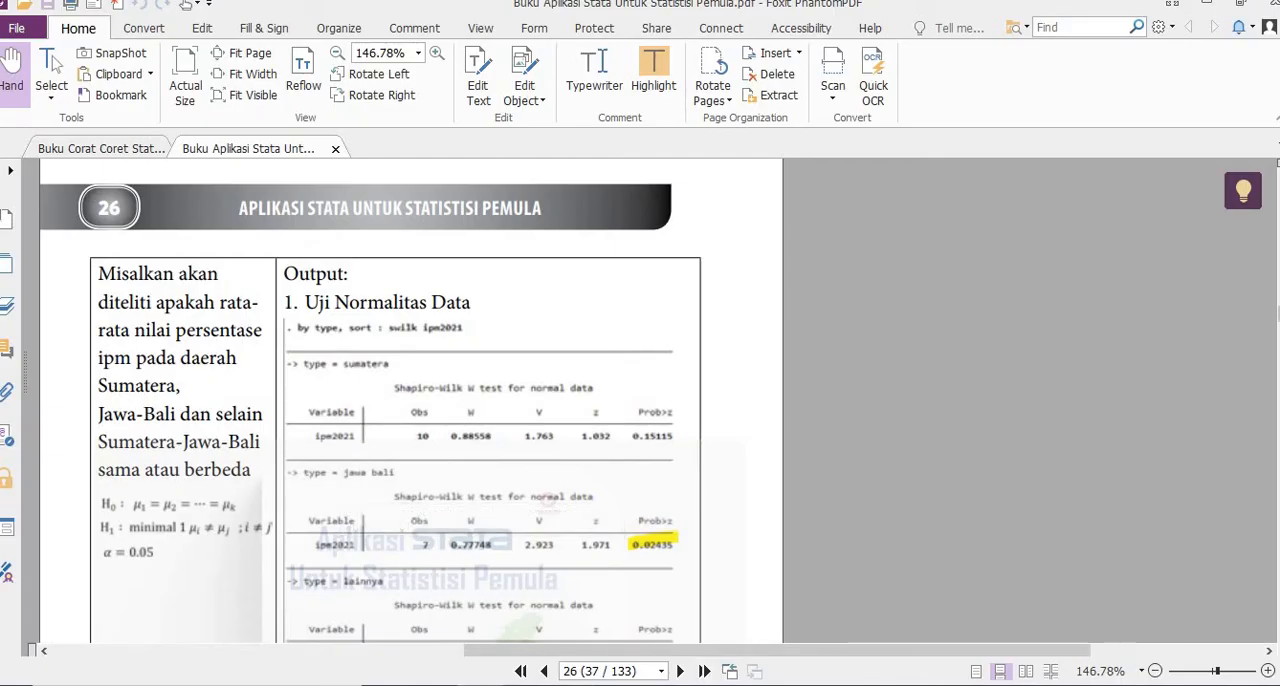
scroll(370, 400, "down", 10)
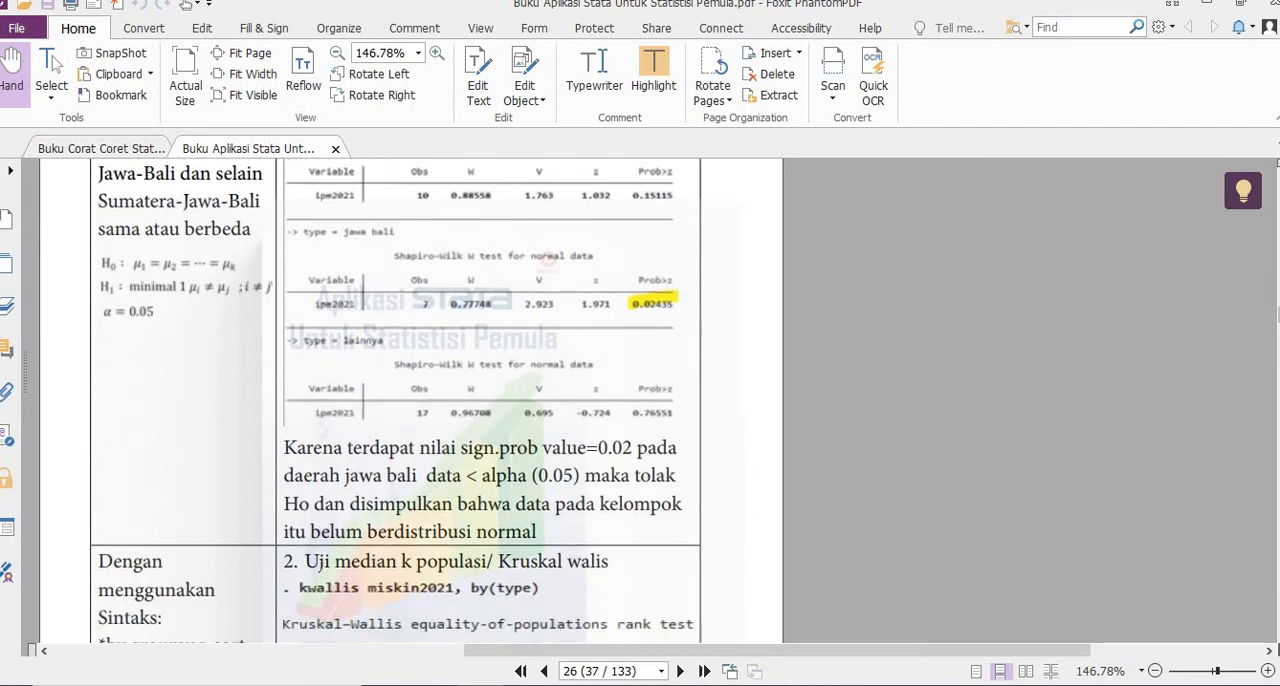
scroll(410, 400, "down", 10)
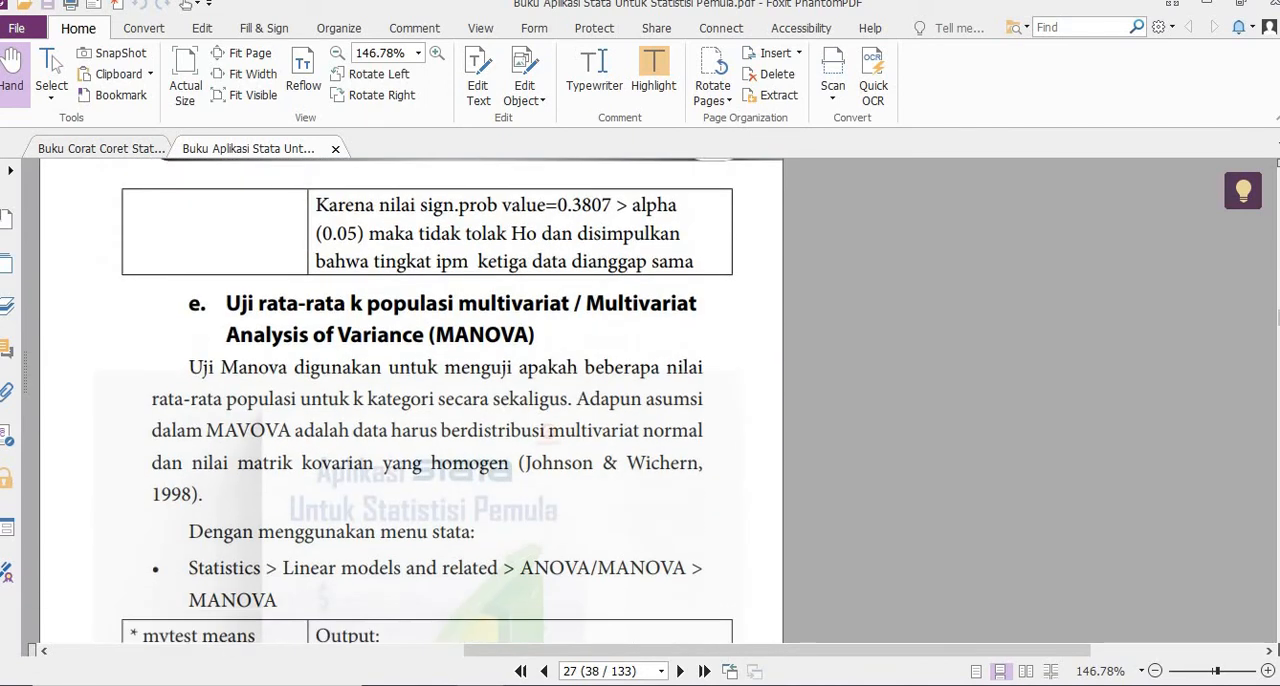
scroll(512, 405, "down", 5)
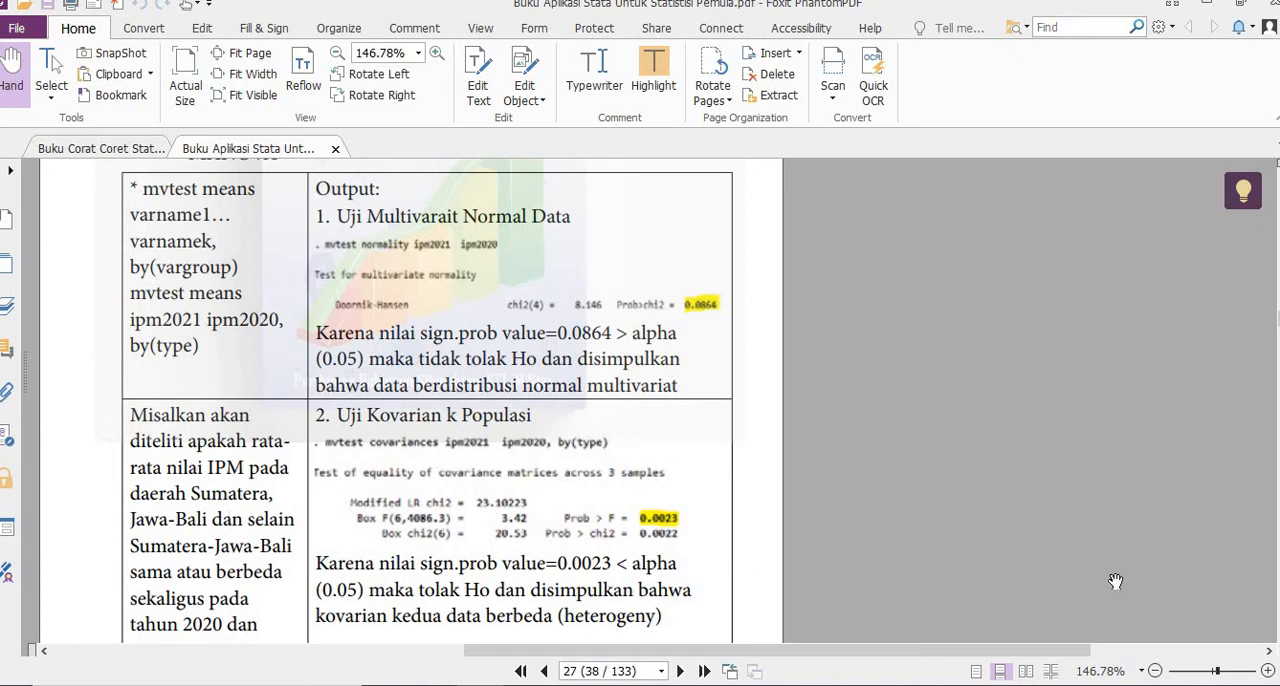
scroll(607, 395, "down", 5)
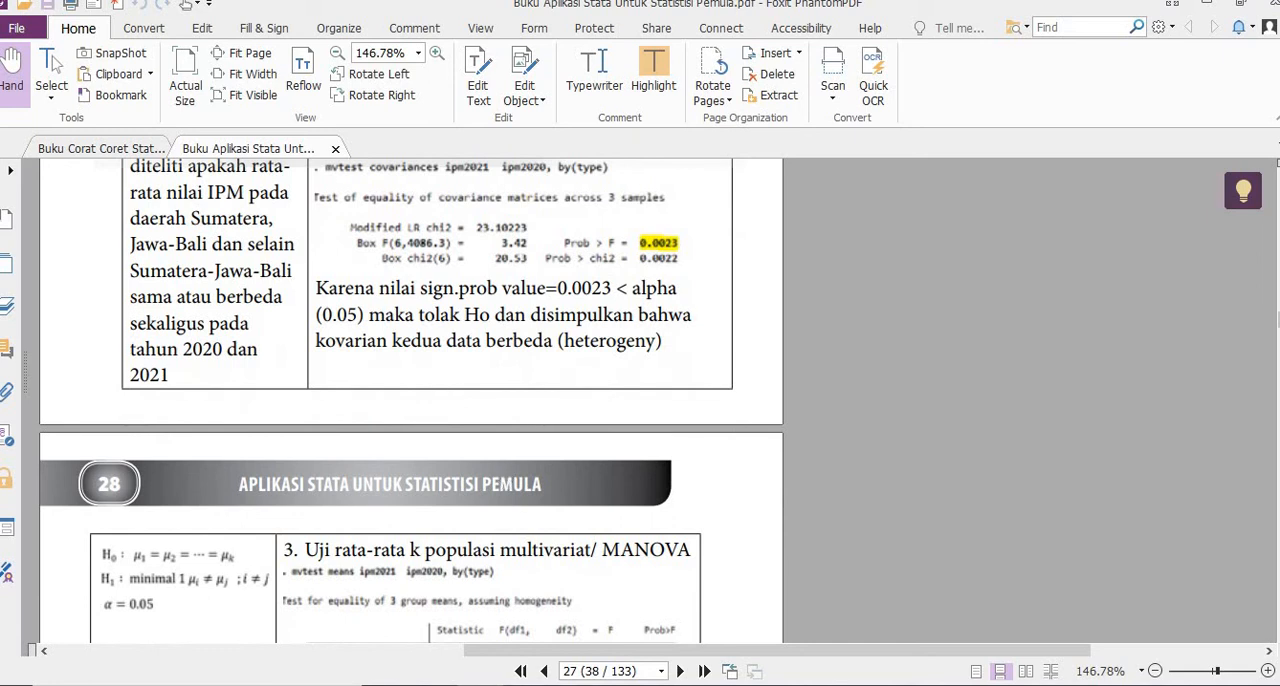
- Switch back to Stata and run the multivariate normality test on ipm2020 and ipm2021
key("alt+Tab")
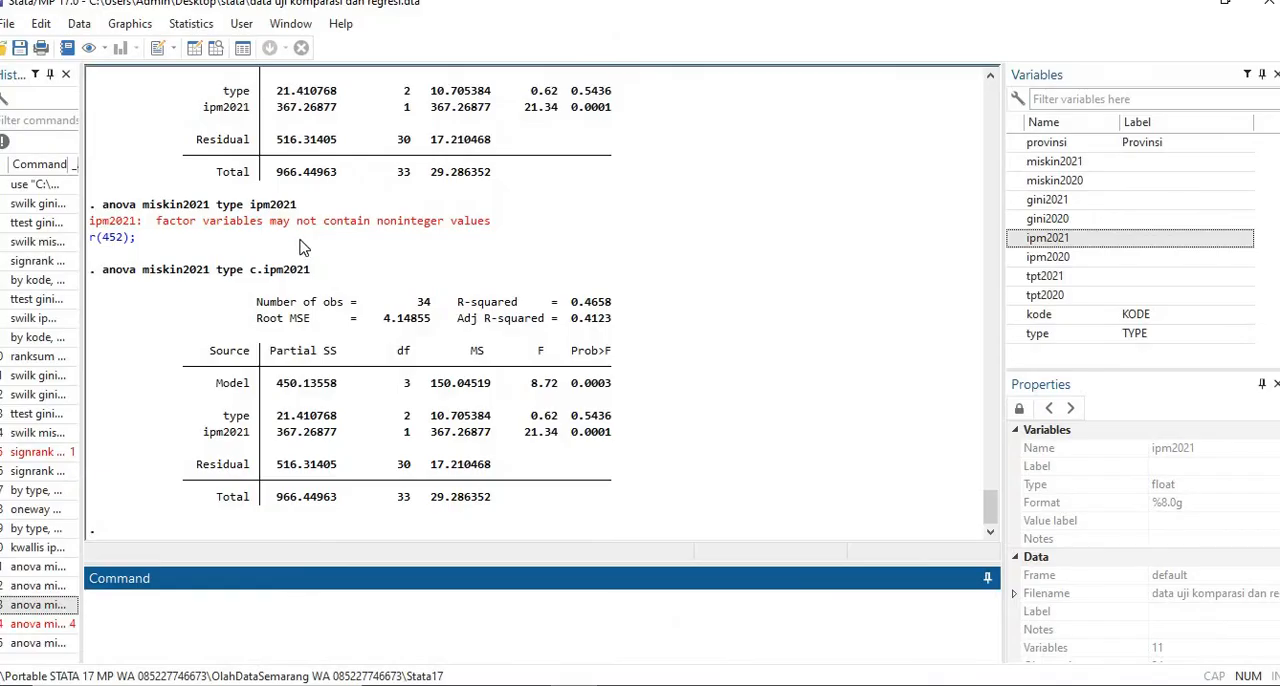
left_click(190, 23)
mouse_move(300, 45)
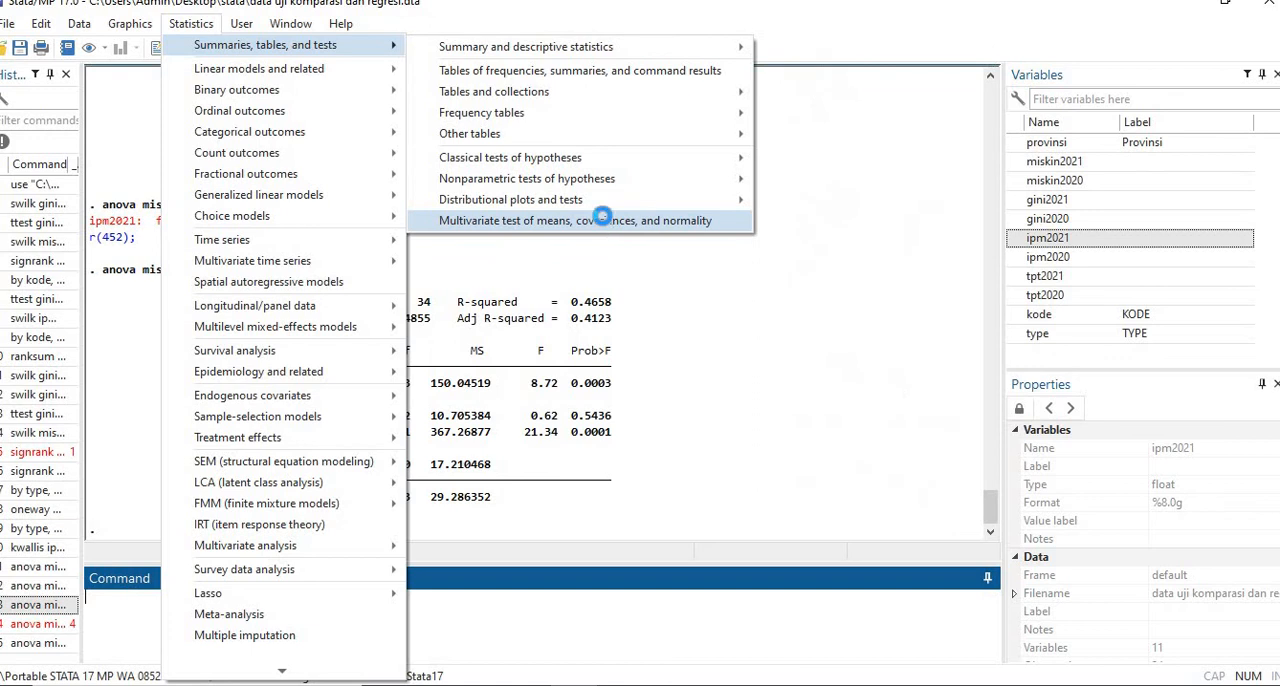
left_click(604, 221)
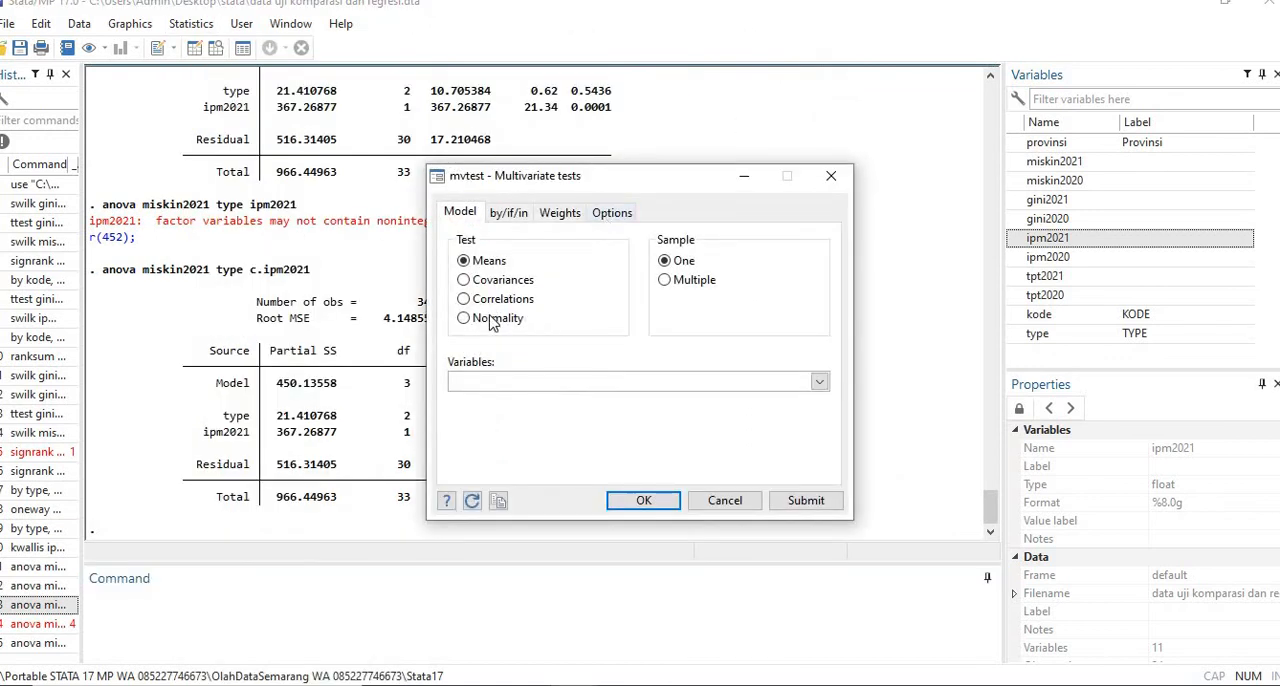
left_click(492, 320)
left_click(819, 381)
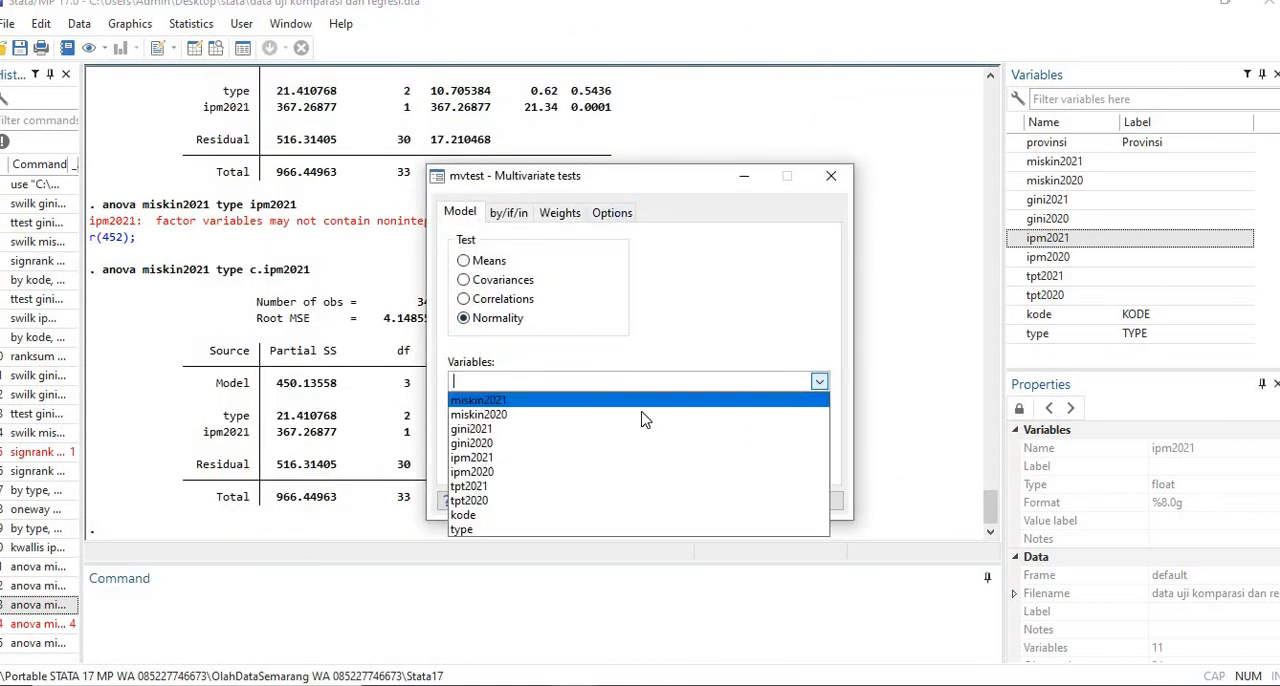
left_click(562, 471)
left_click(560, 457)
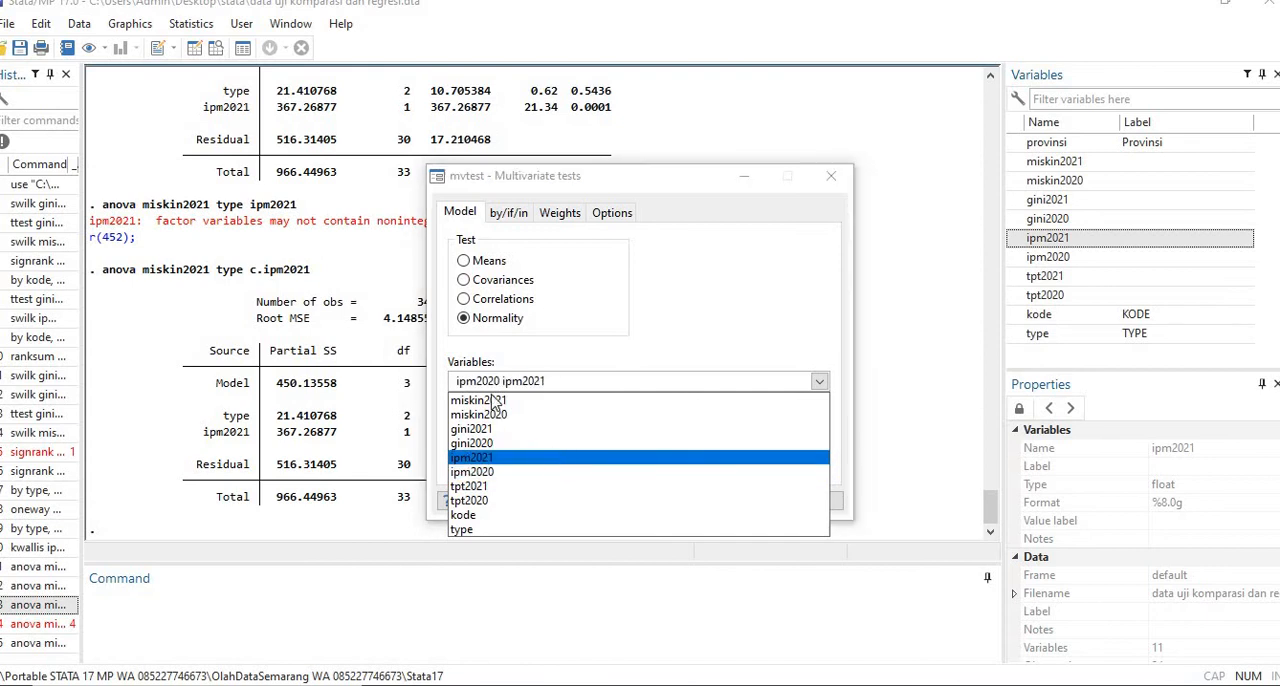
left_click(693, 320)
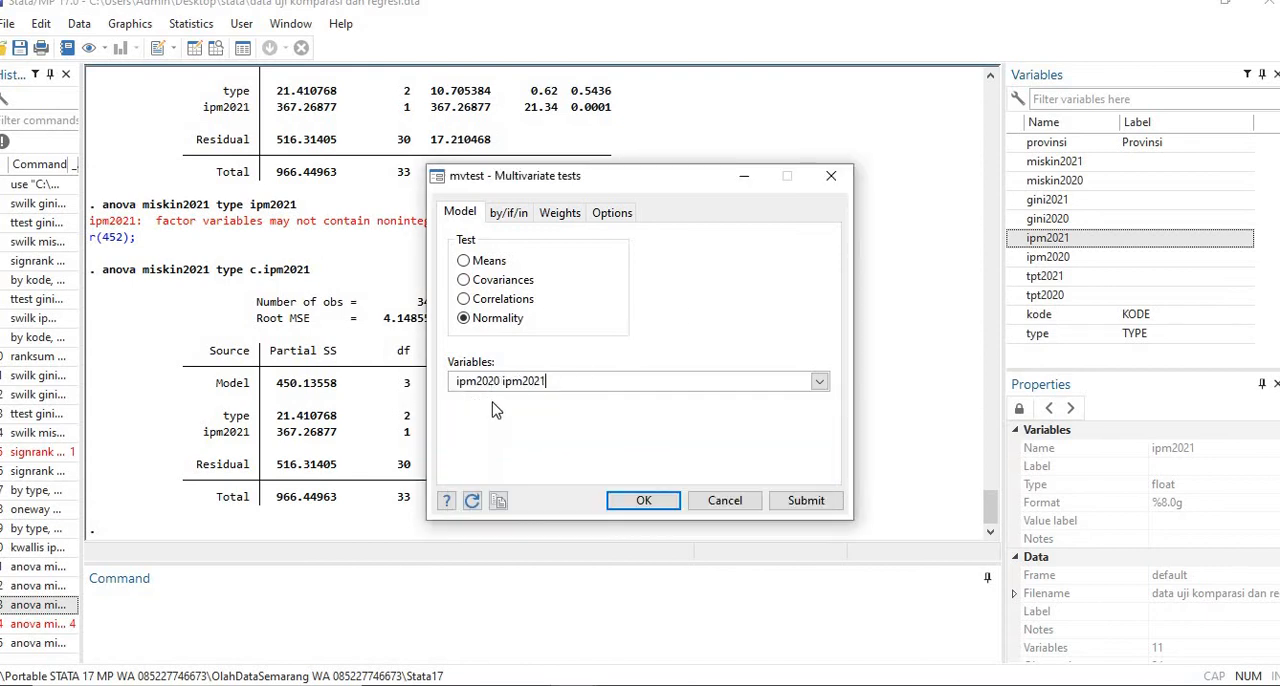
left_click(648, 502)
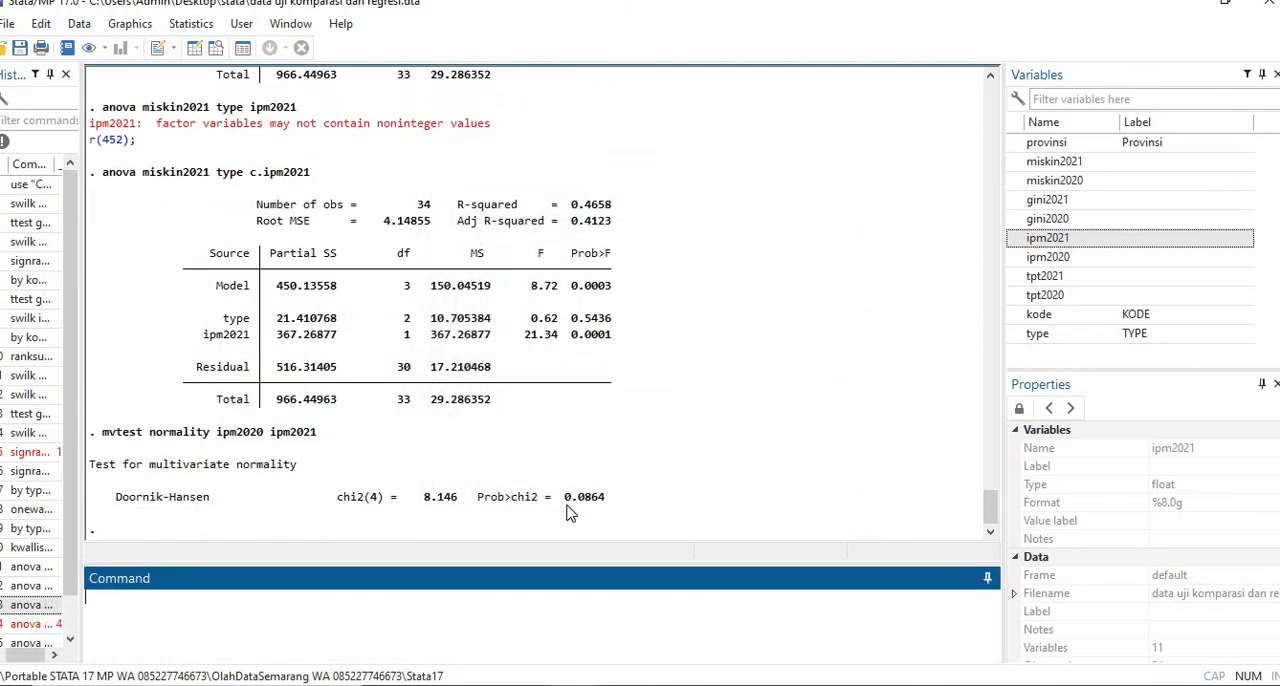
- Run a MANOVA with ipm2021 and ipm2020 as dependent variables and type as the model term
left_click(196, 26)
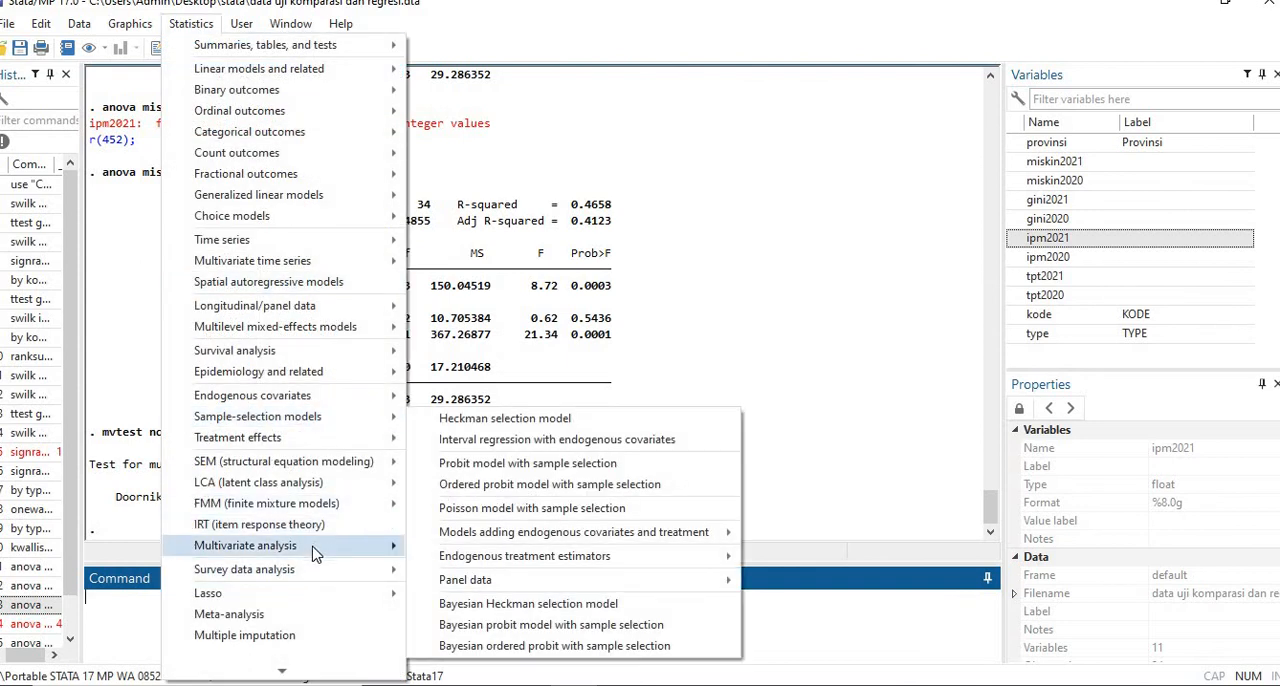
mouse_move(313, 555)
mouse_move(612, 428)
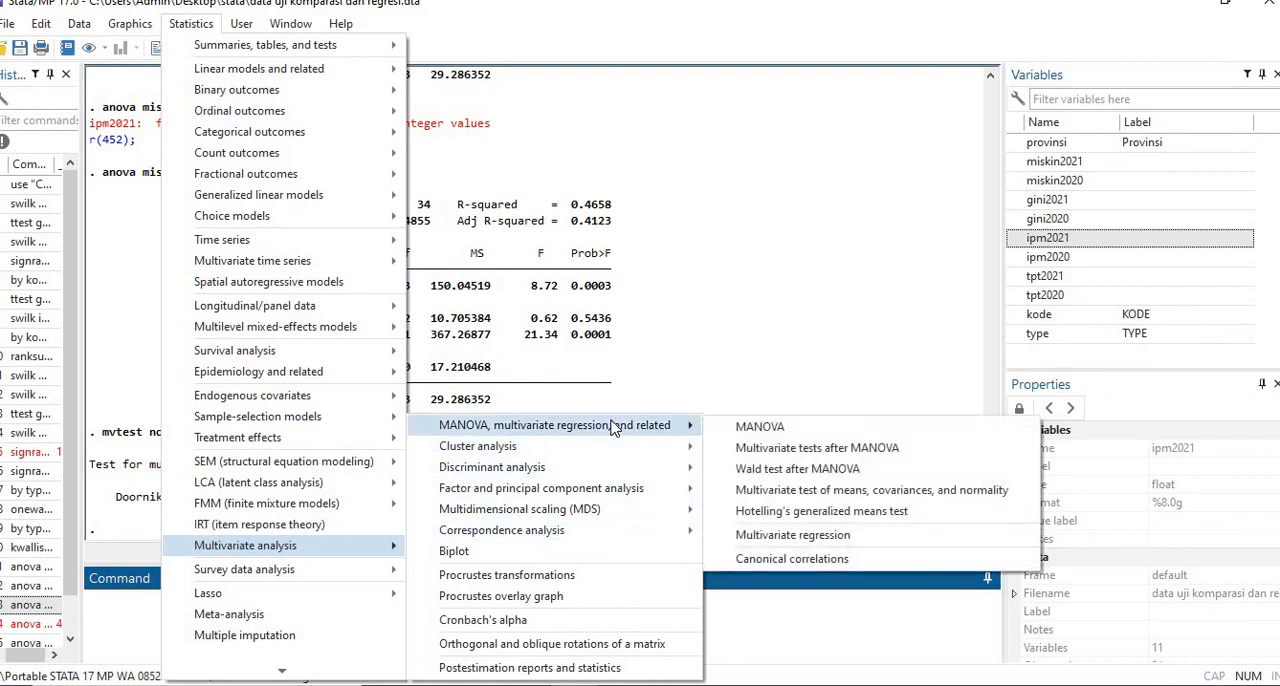
left_click(775, 428)
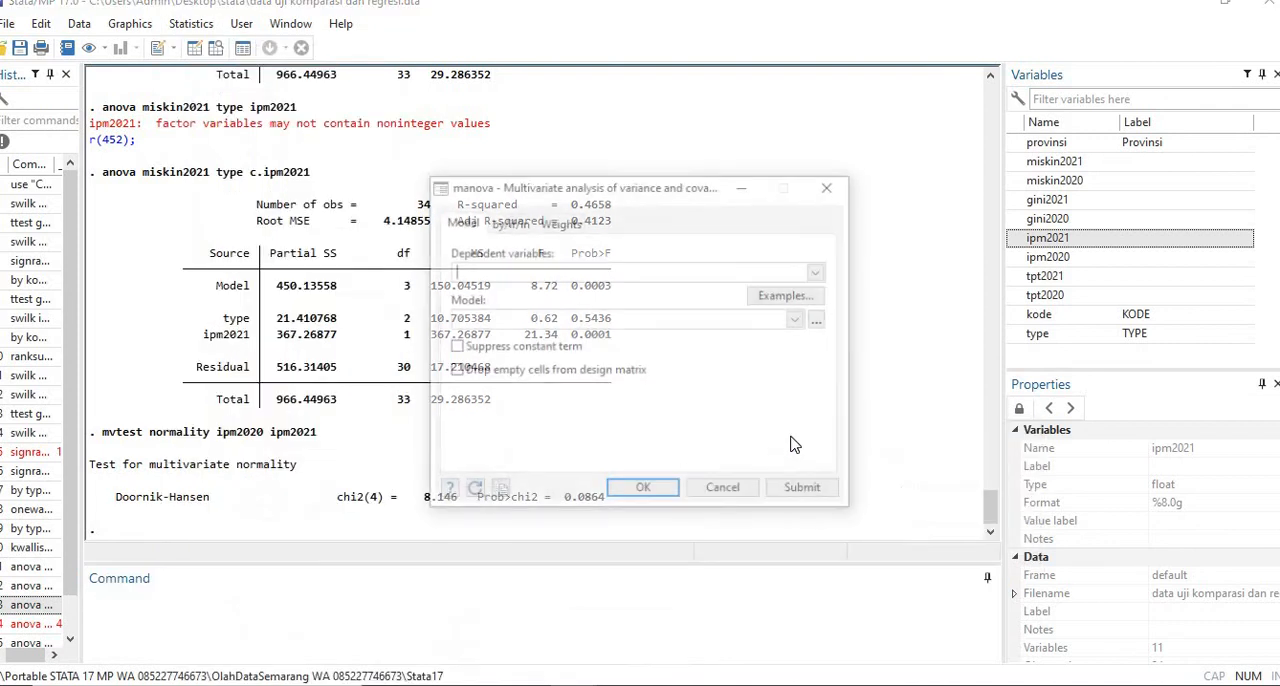
left_click(820, 272)
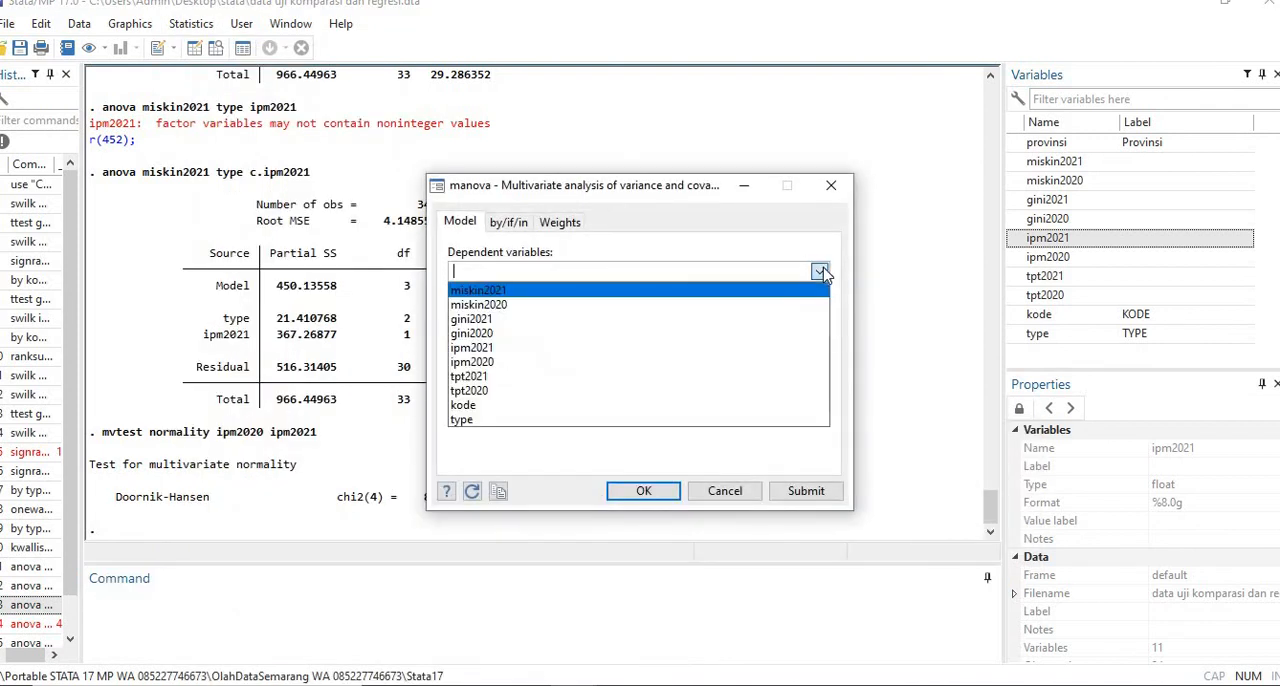
left_click(626, 349)
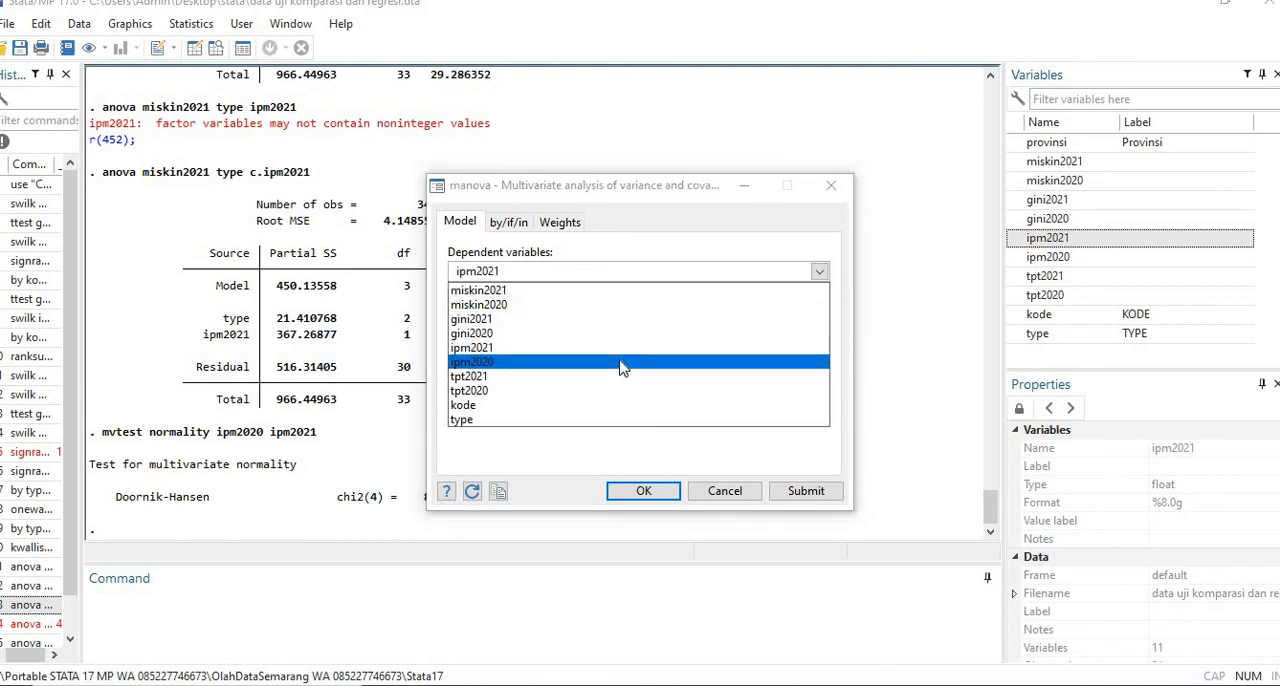
left_click(623, 362)
left_click(721, 247)
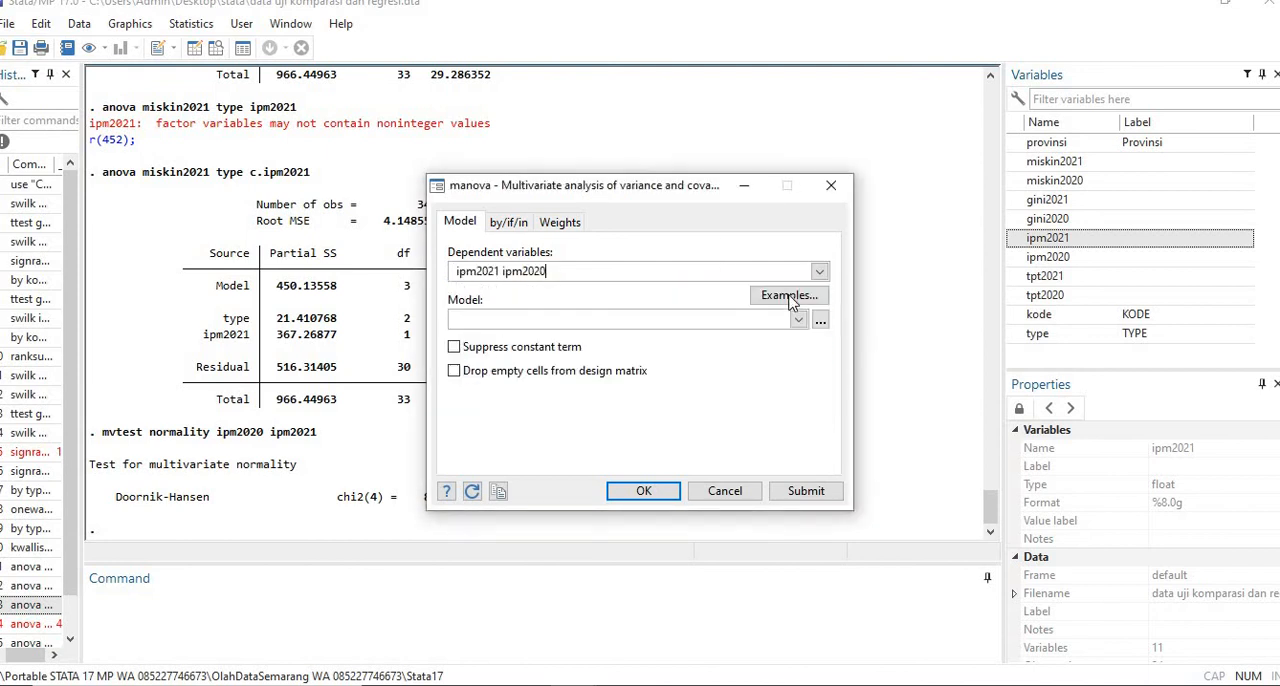
left_click(798, 319)
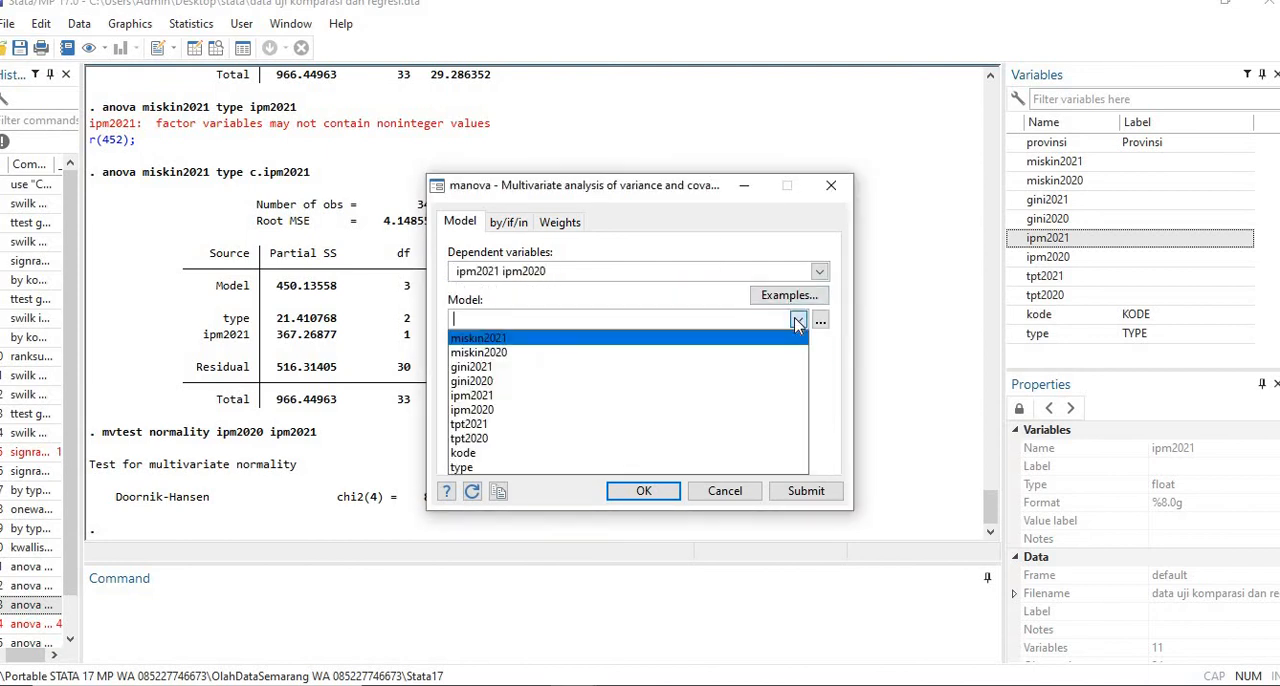
left_click(510, 467)
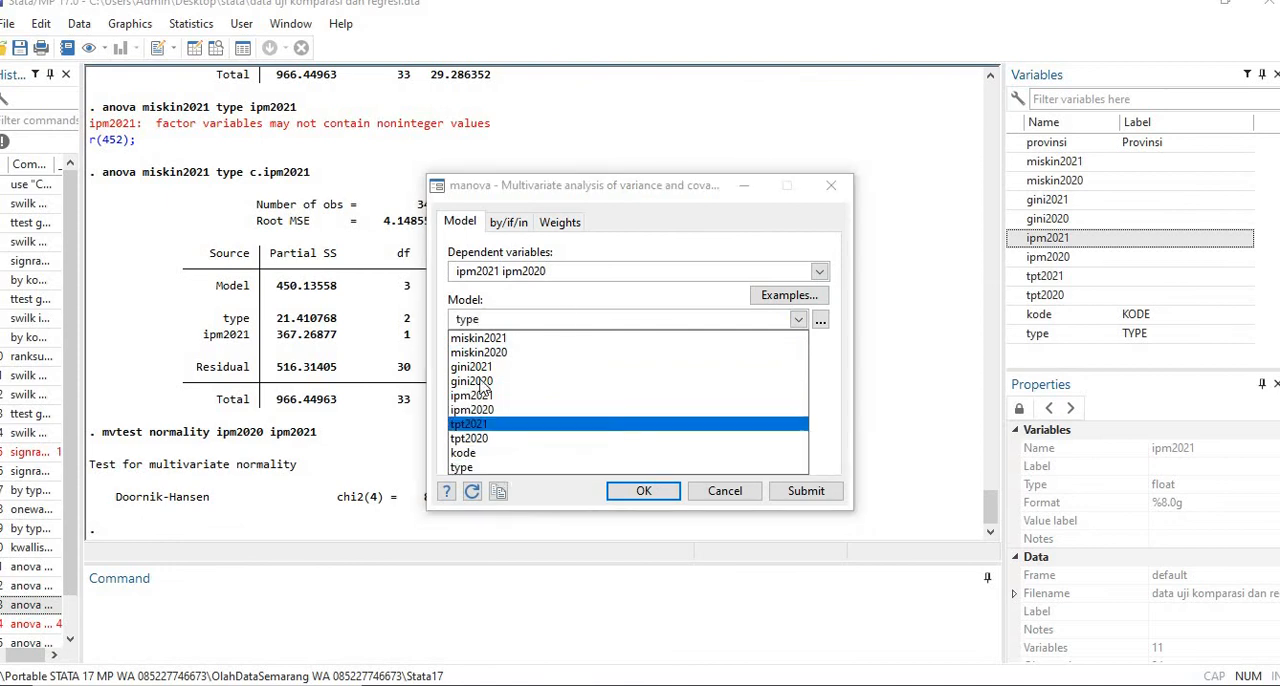
left_click(660, 497)
left_click(660, 497)
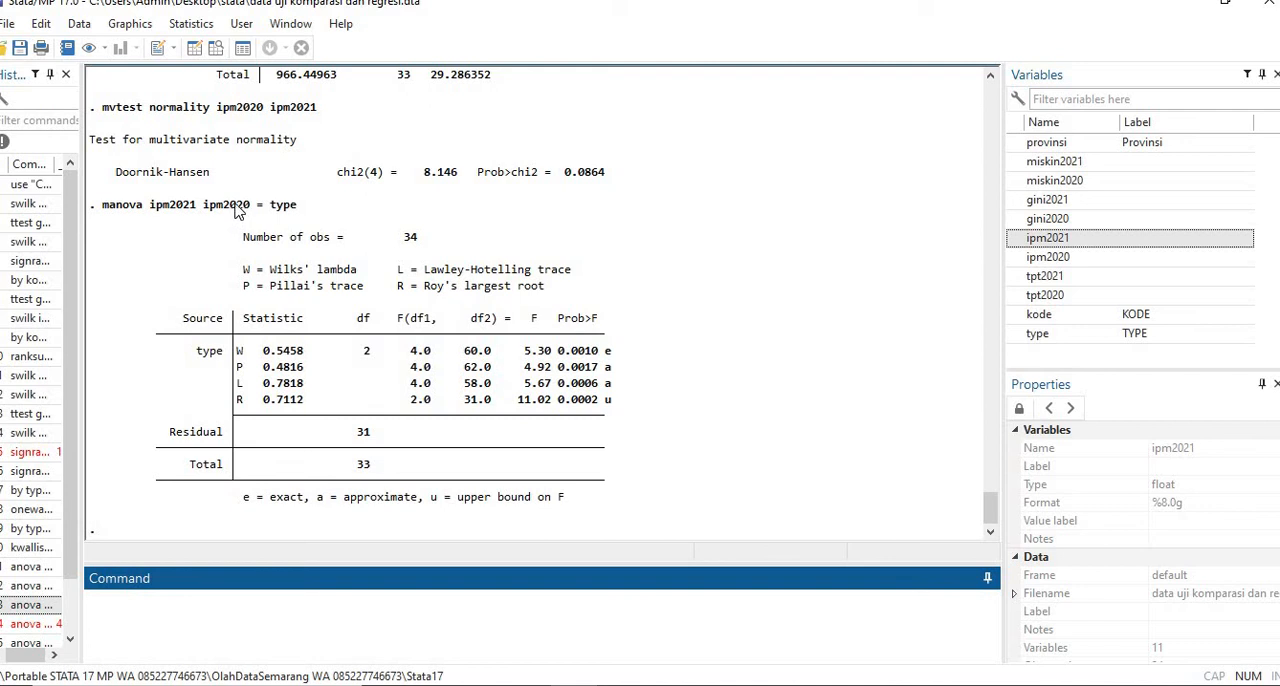
- Try the multivariate tests after MANOVA, testing effects from the manova with ipm2021 as the term
left_click(202, 27)
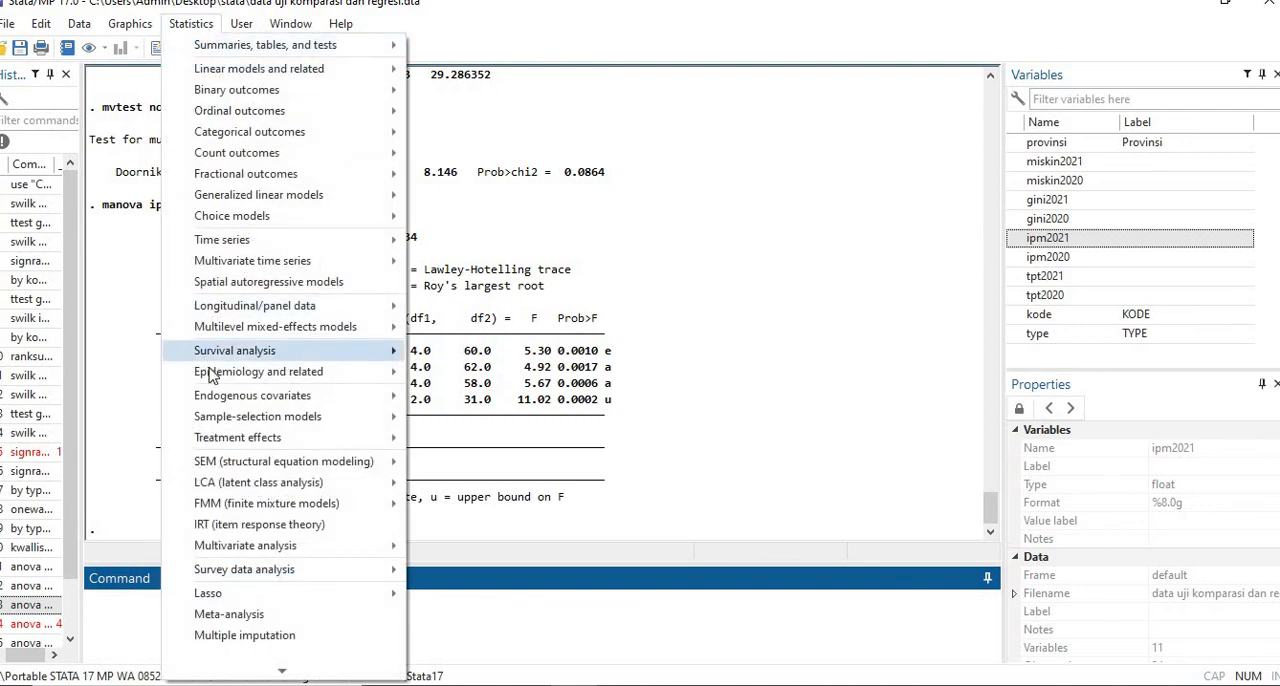
mouse_move(210, 374)
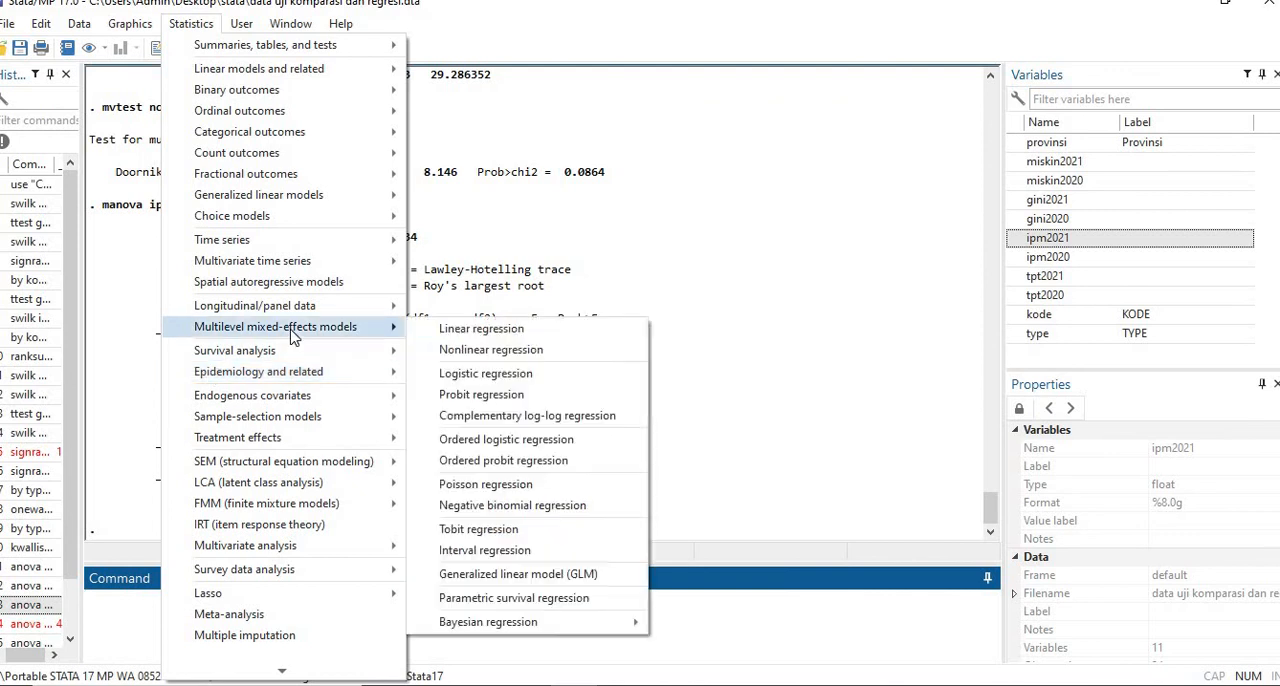
mouse_move(306, 355)
mouse_move(395, 547)
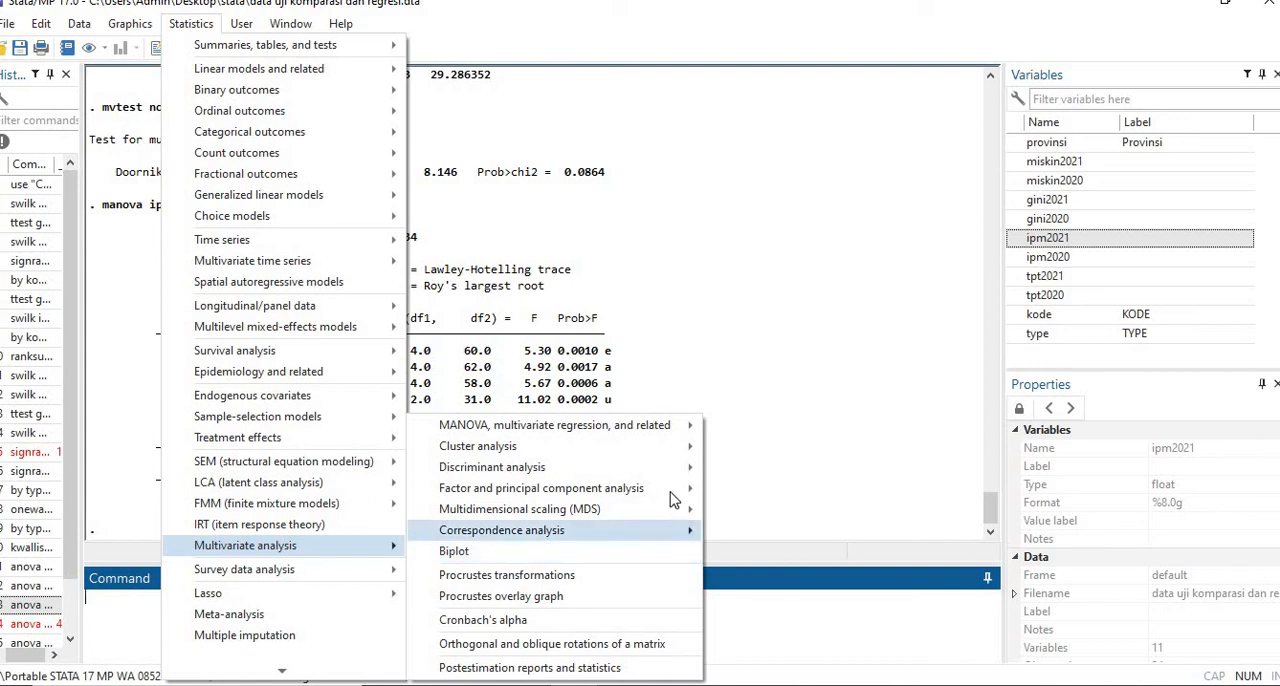
mouse_move(672, 498)
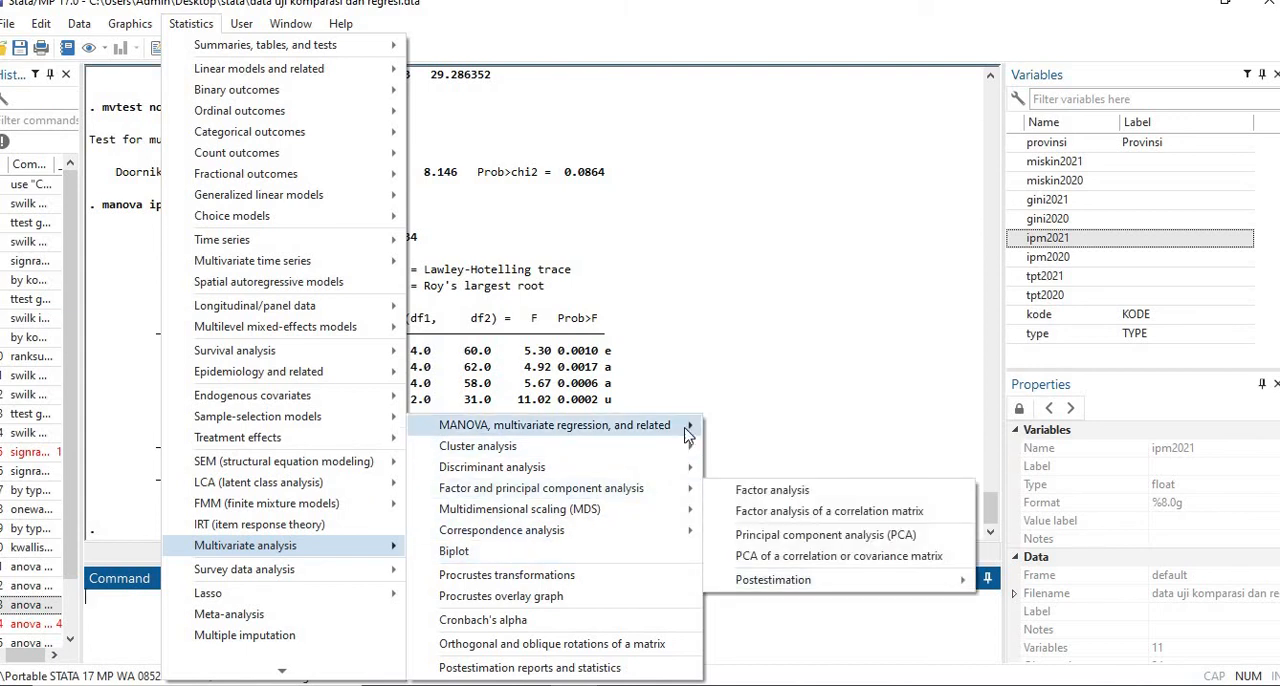
mouse_move(688, 433)
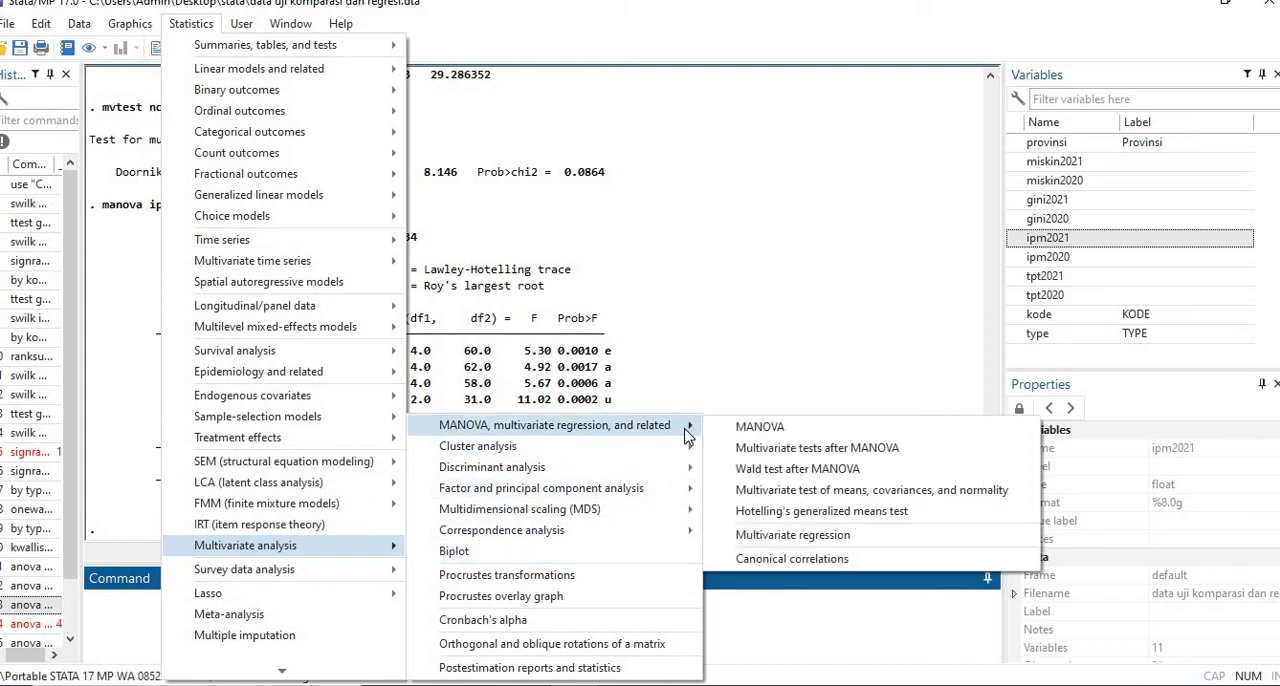
left_click(815, 450)
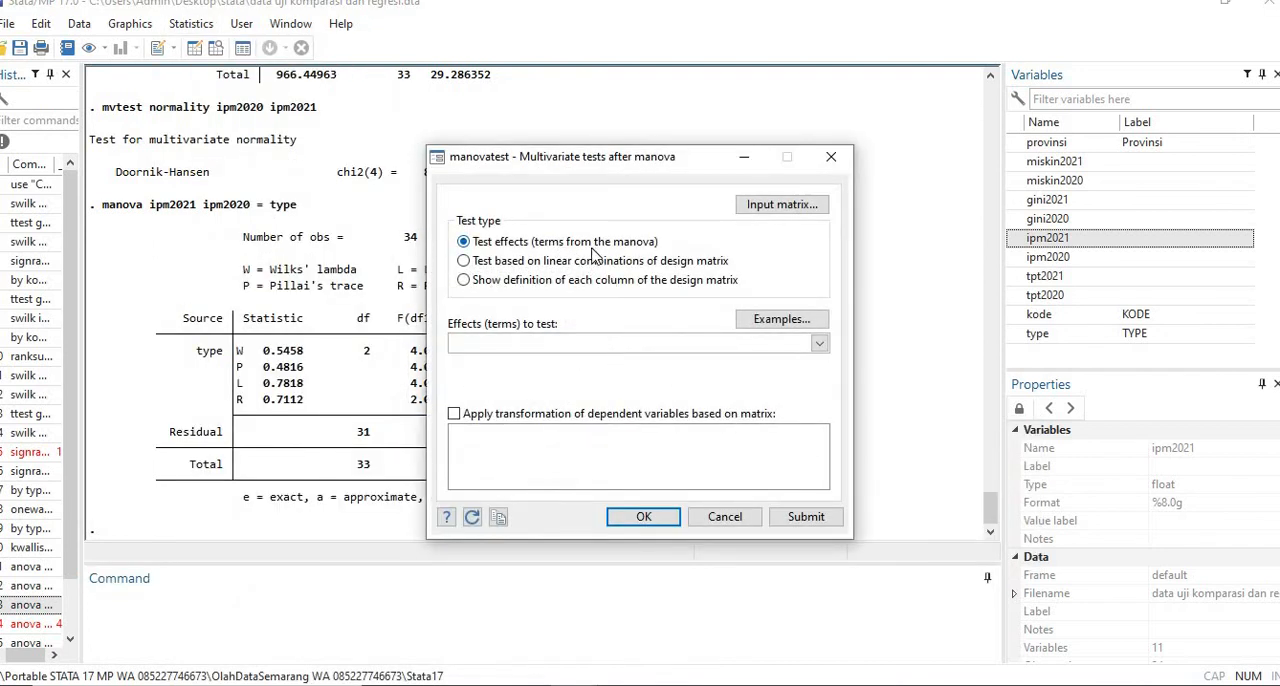
left_click(640, 516)
left_click(843, 352)
left_click(819, 344)
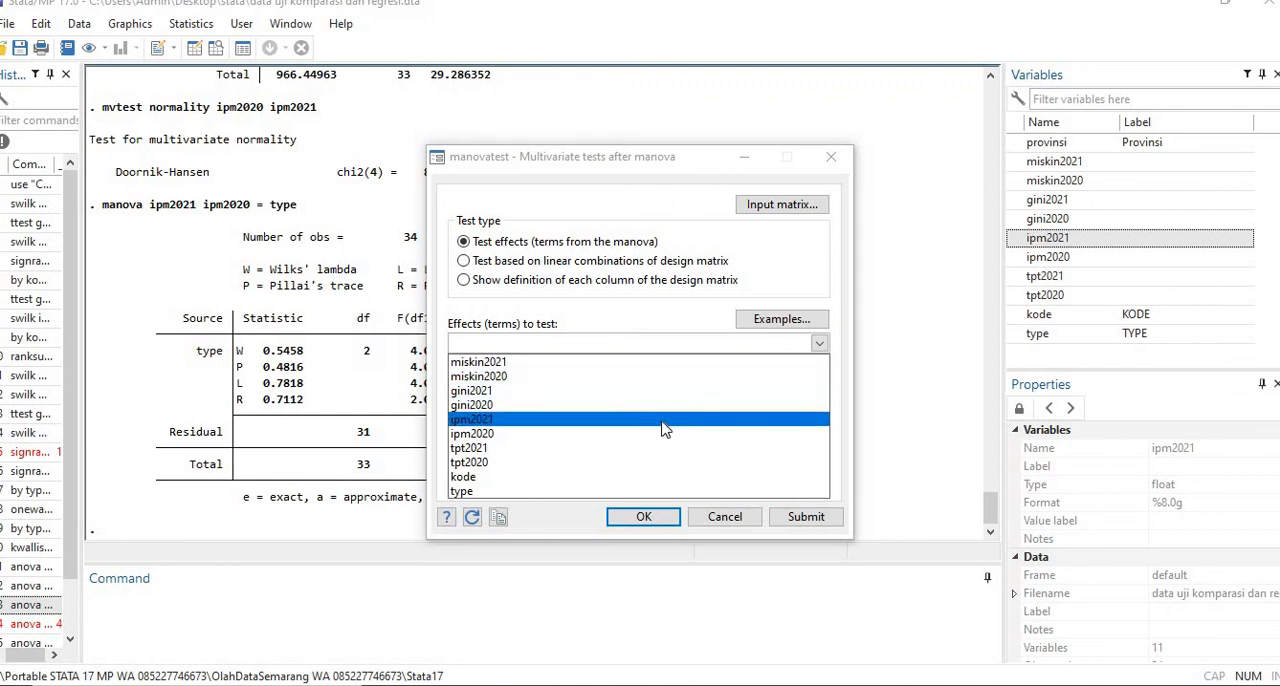
left_click(586, 419)
left_click(652, 518)
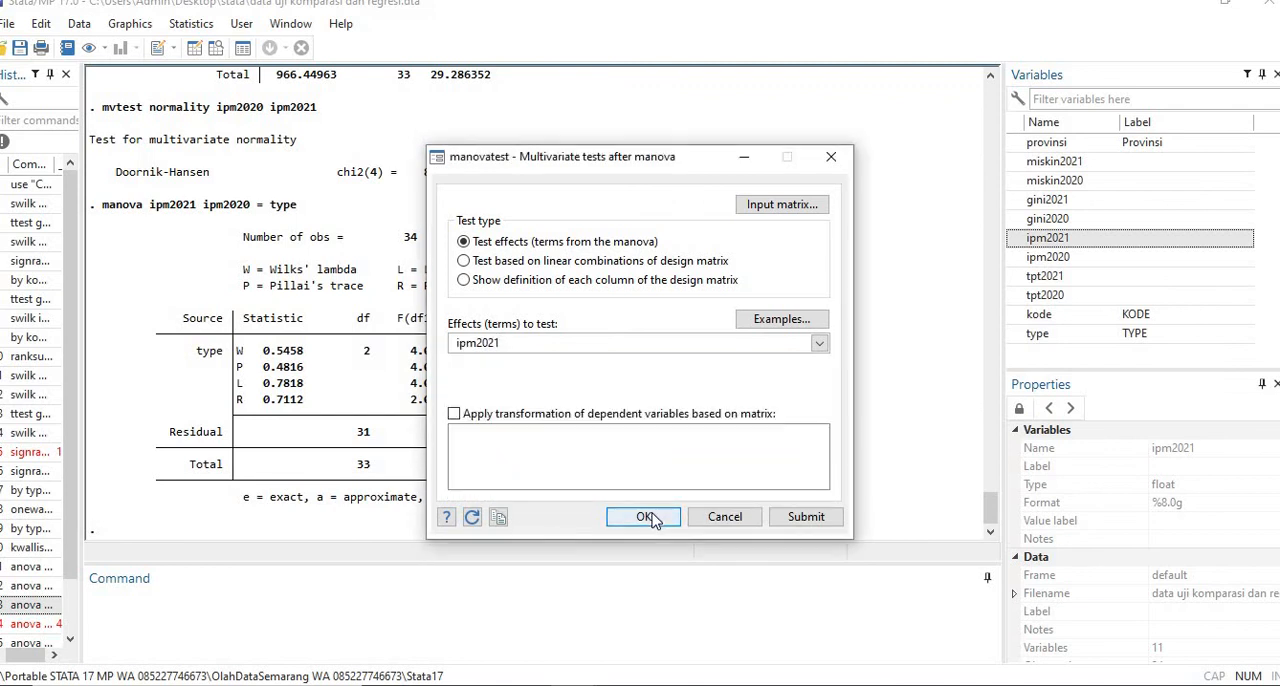
left_click(645, 517)
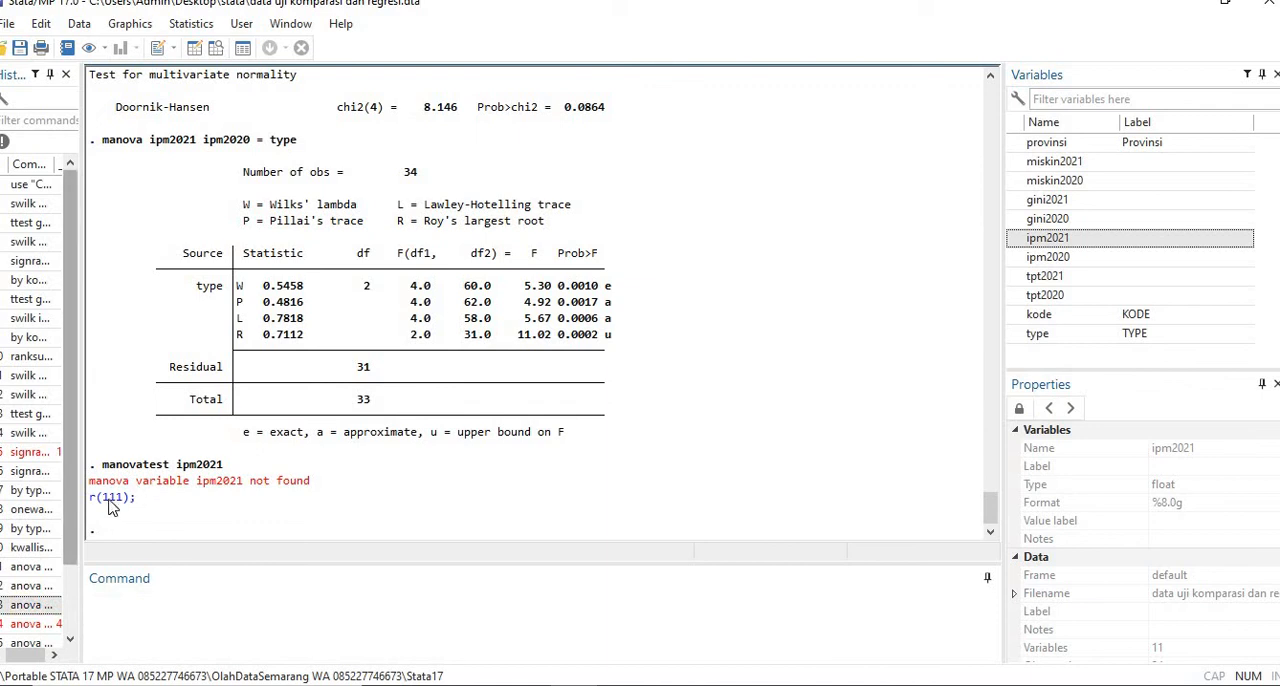
- Review the results log from the multivariate tests back to the first commands of the session
mouse_move(994, 517)
left_mouse_down()
mouse_move(995, 432)
mouse_move(997, 506)
left_mouse_up()
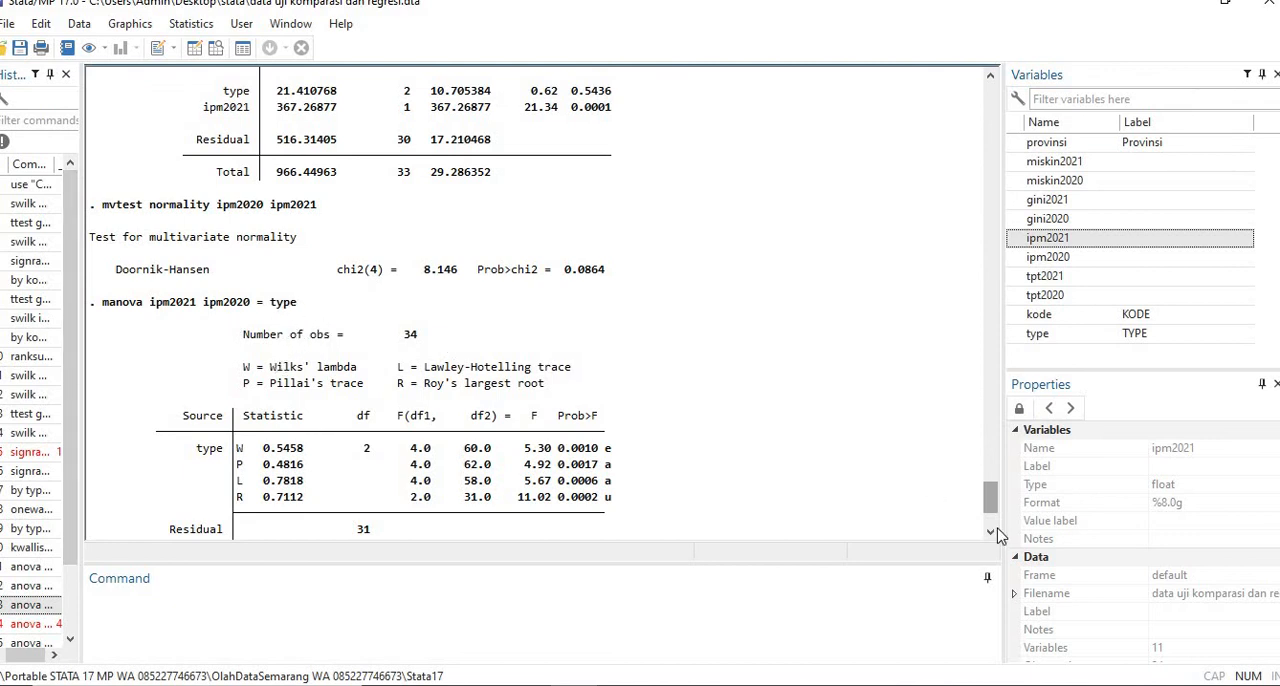
left_click_drag(991, 500, 988, 97)
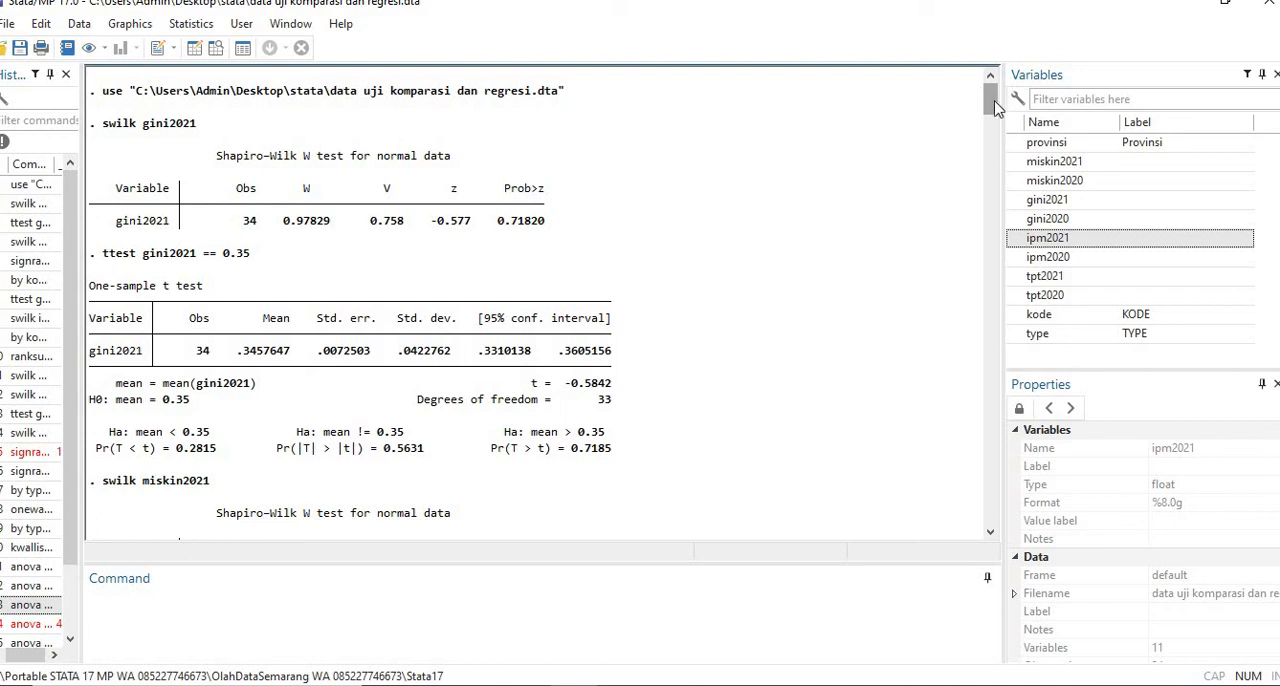
mouse_move(995, 108)
left_mouse_down()
mouse_move(995, 126)
mouse_move(995, 100)
left_mouse_up()
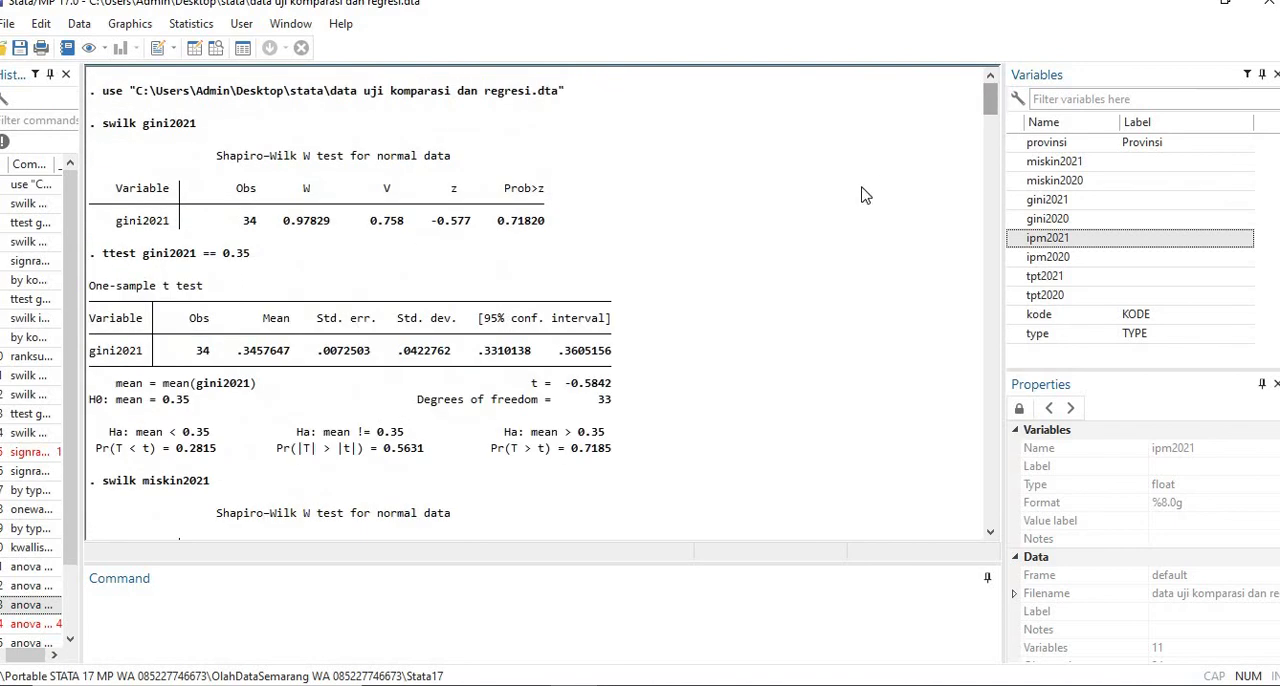